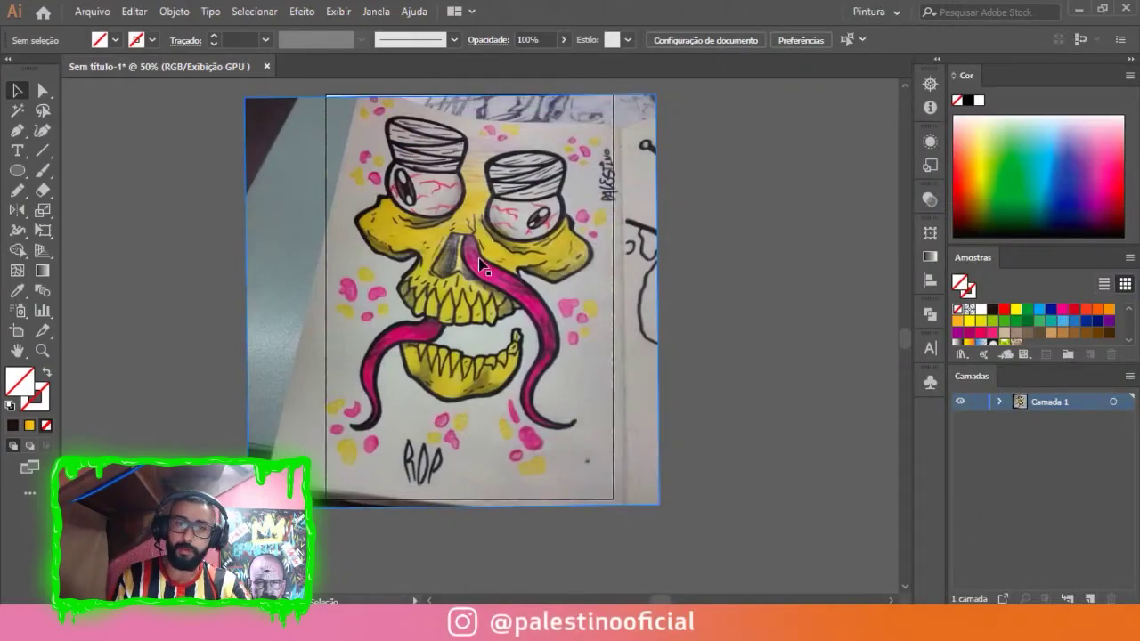
Fade the placed skull photo to 54% opacity and lock Camada 1.
scroll(481, 264, "up", 1)
left_click(196, 103)
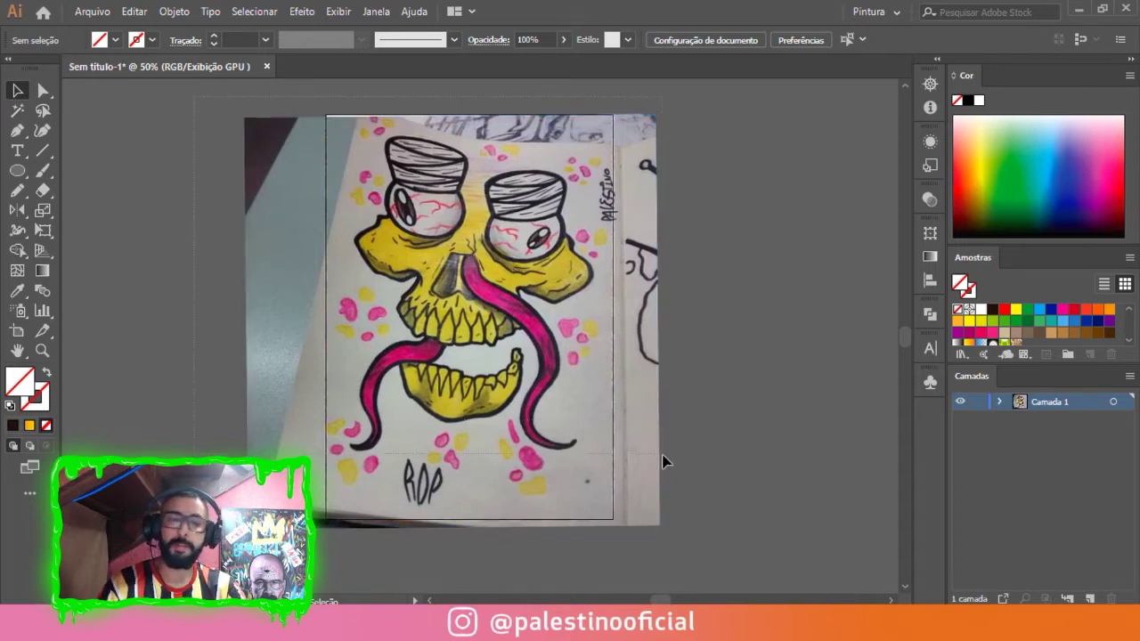
left_click(654, 512)
left_click(195, 123)
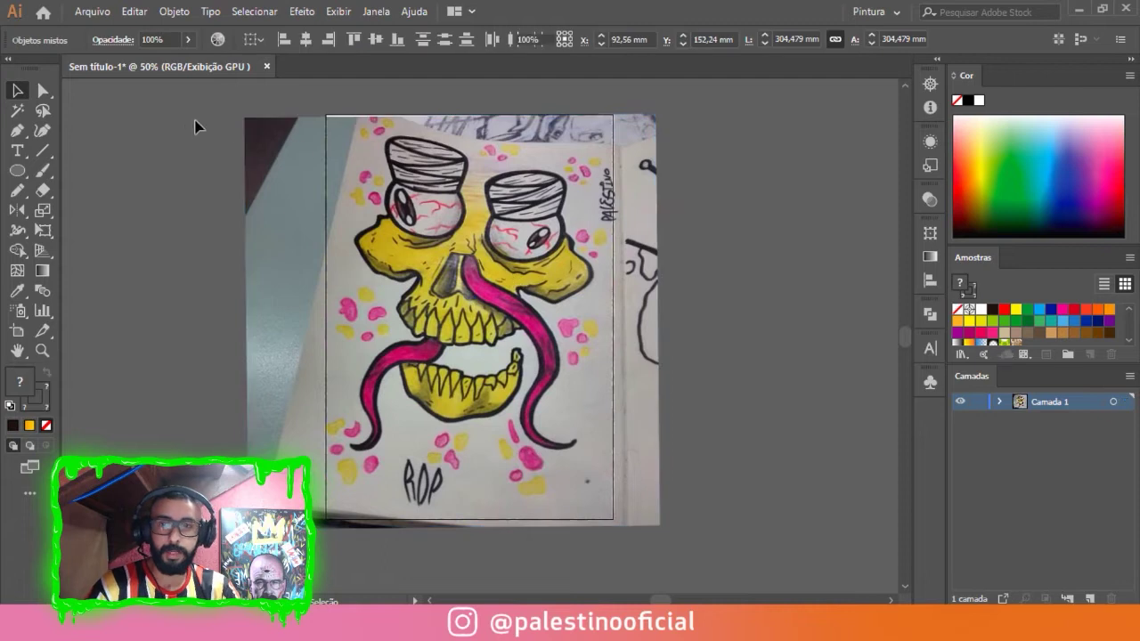
left_click(322, 182)
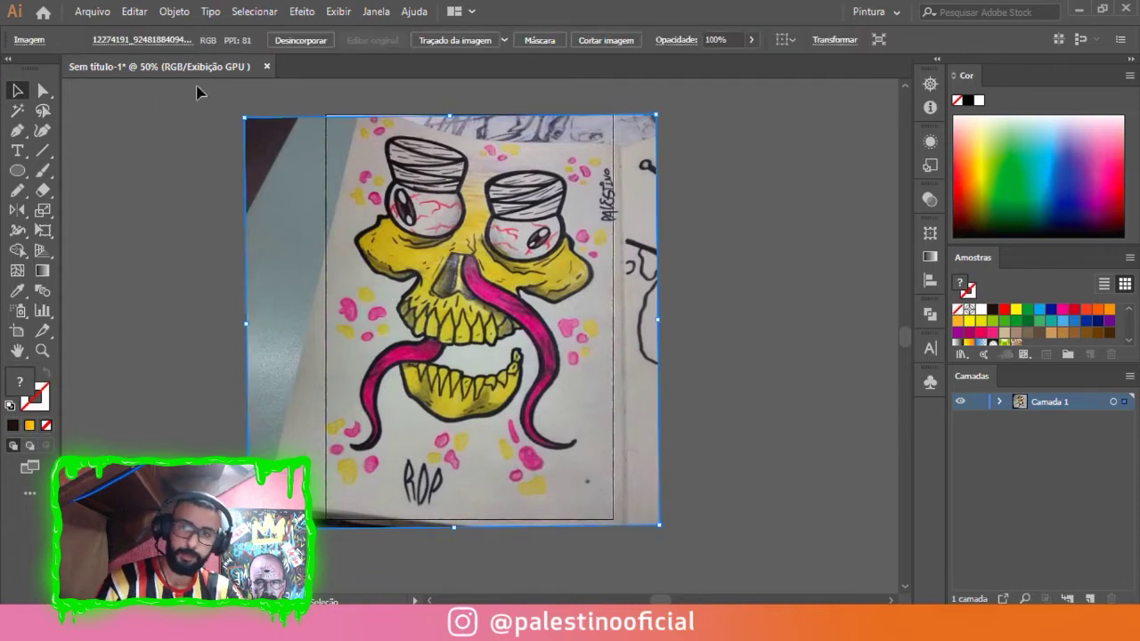
left_click(750, 40)
left_click(714, 60)
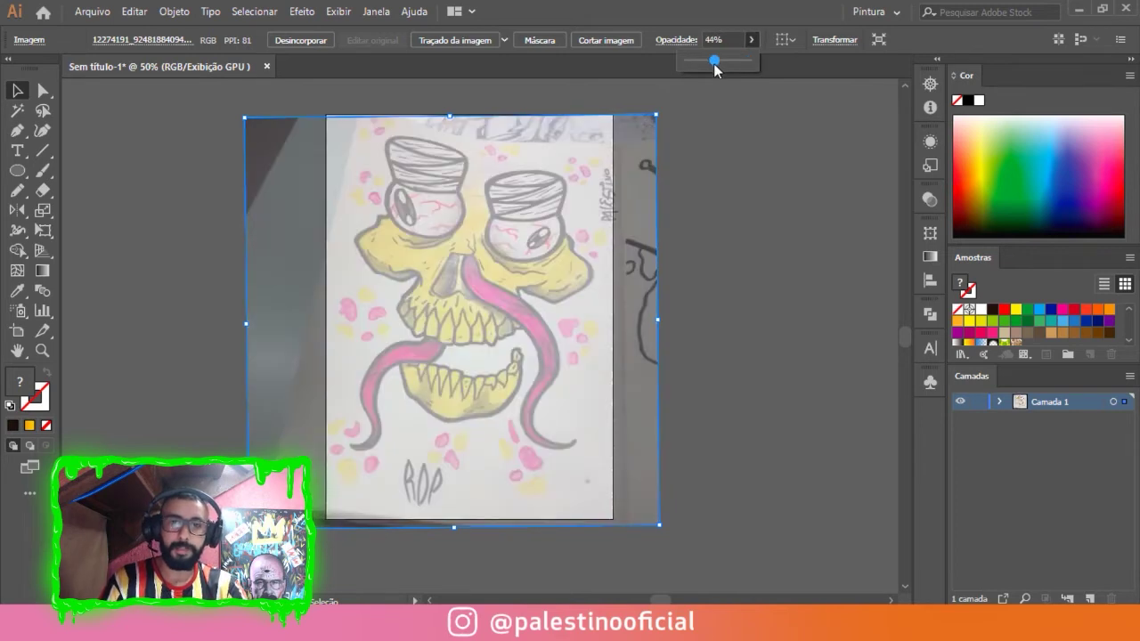
left_click(720, 63)
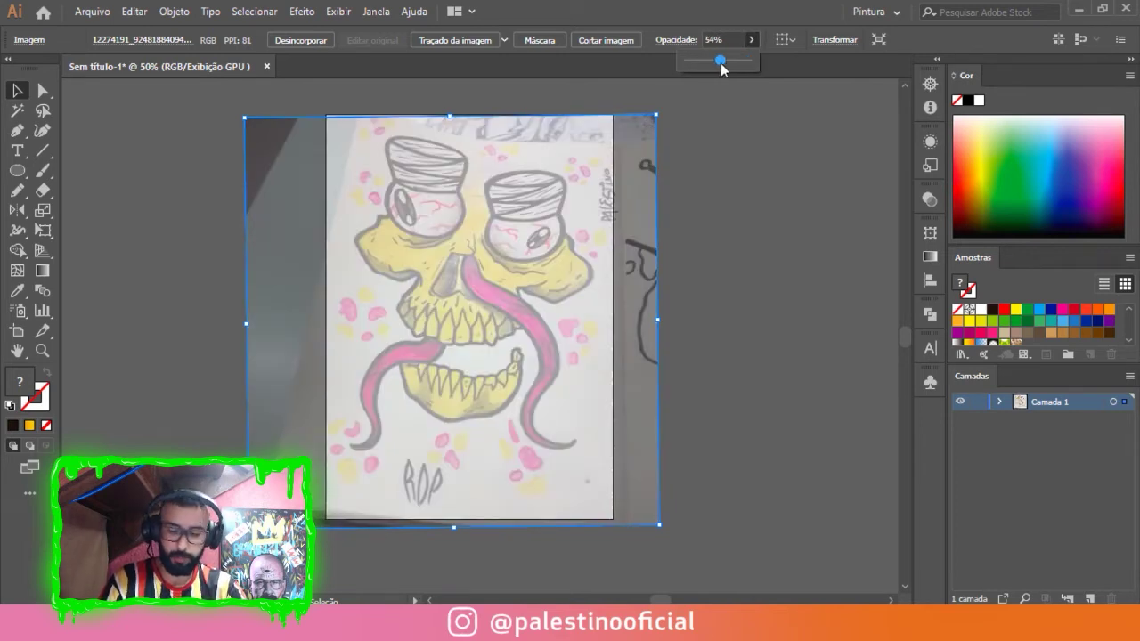
left_click(976, 402)
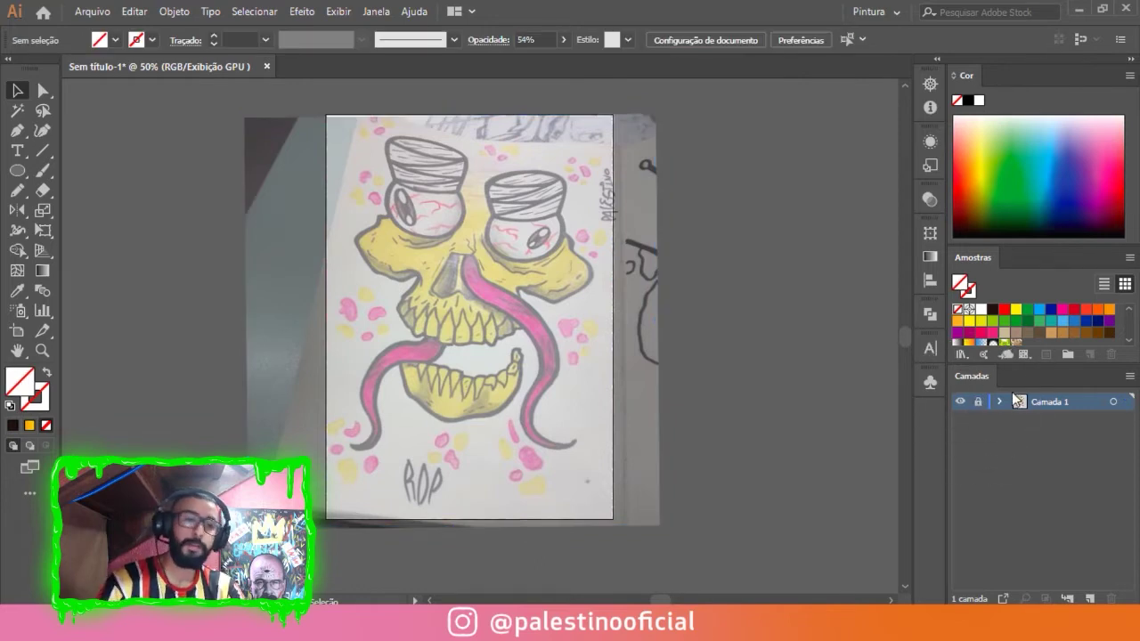
Confirm Camada 1 is locked and add an empty Camada 2 above it.
left_click(375, 11)
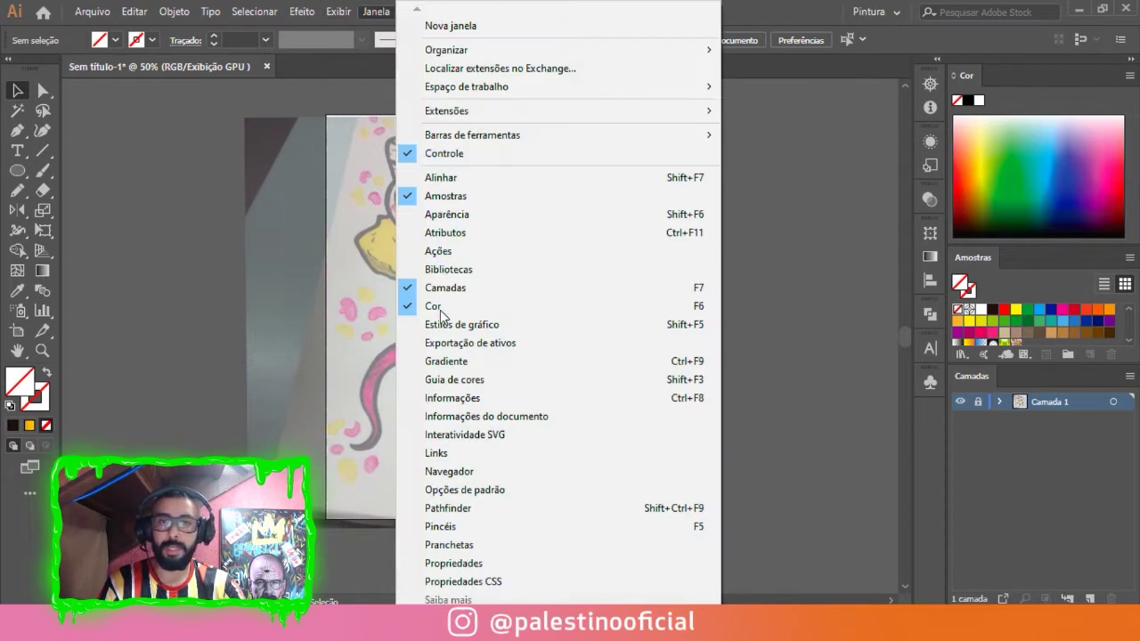
left_click(192, 168)
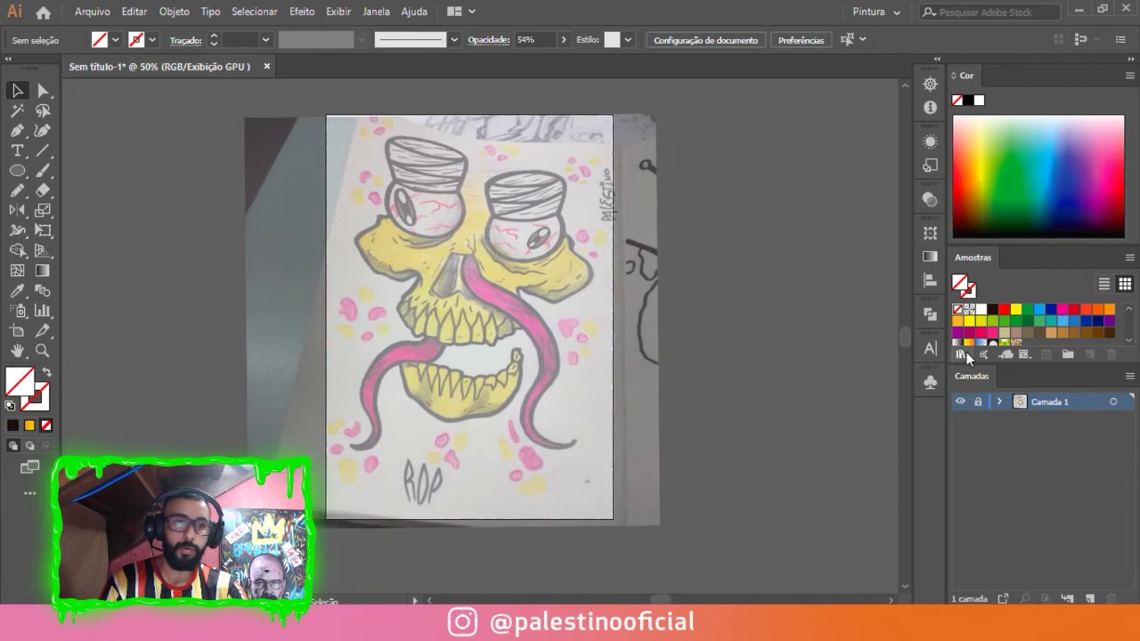
left_click(972, 401)
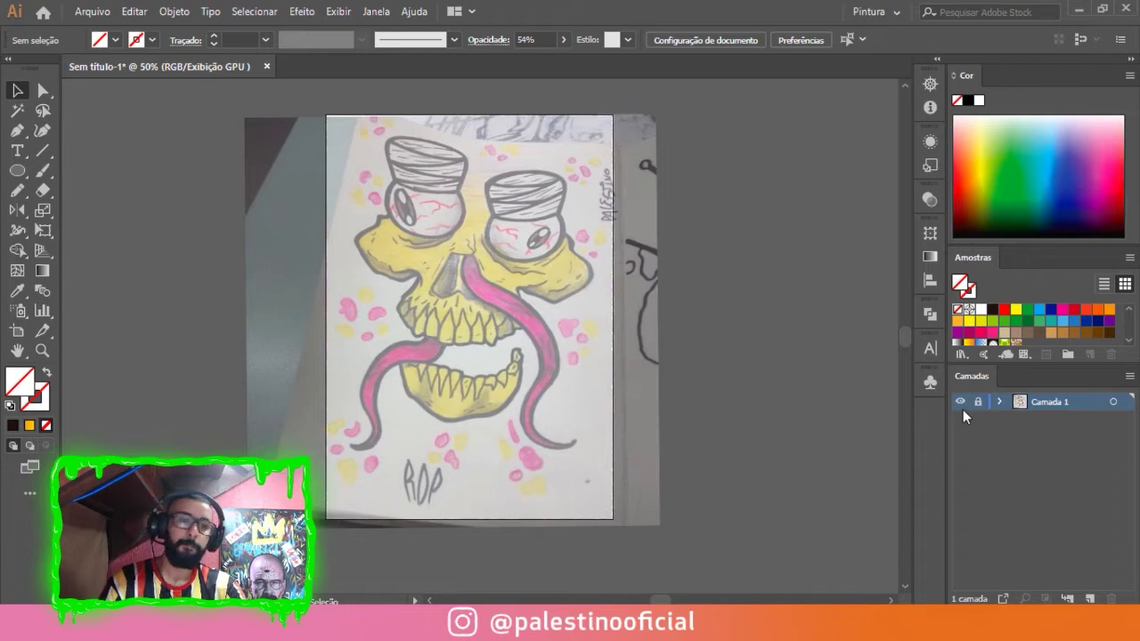
left_click(959, 402)
left_click(959, 401)
left_click(959, 401)
left_click(959, 401)
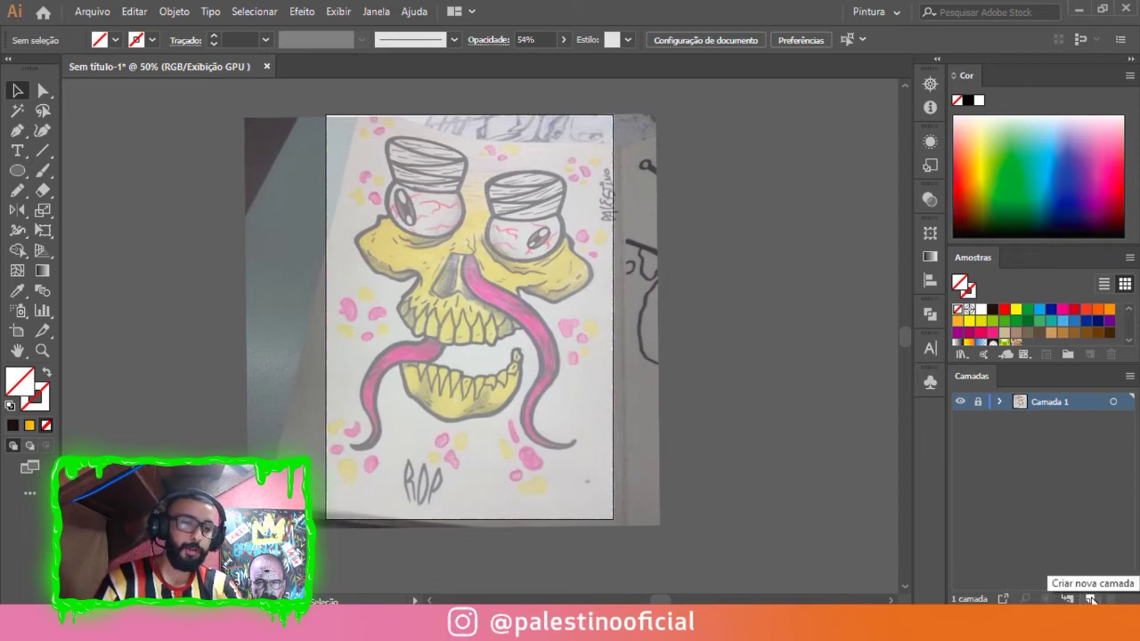
left_click(1090, 599)
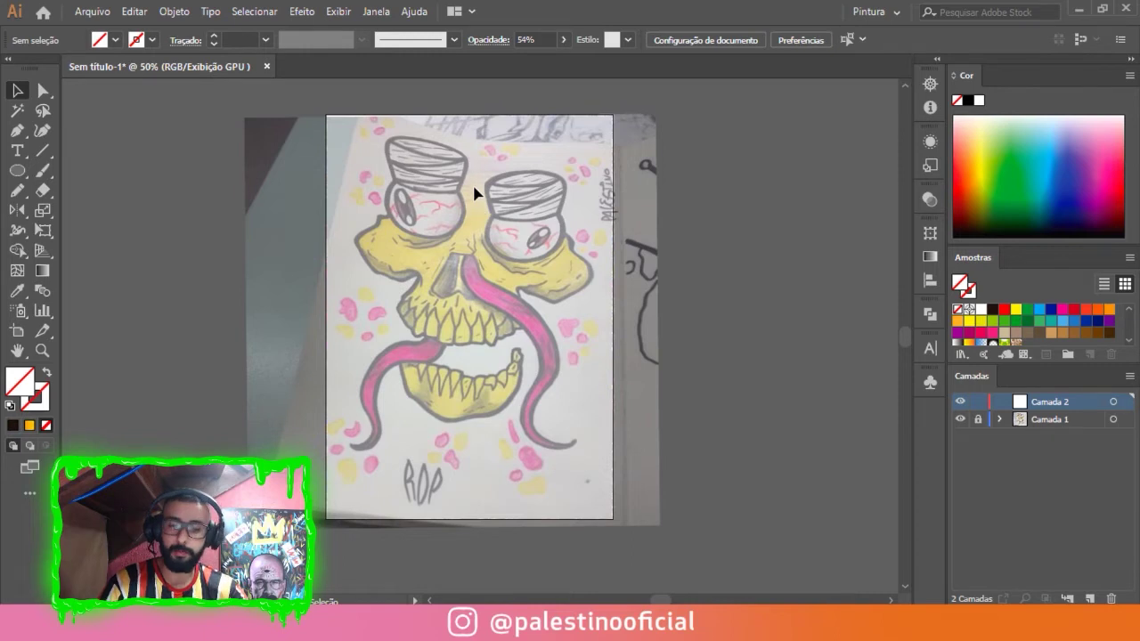
scroll(453, 293, "up", 2)
scroll(401, 267, "down", 1)
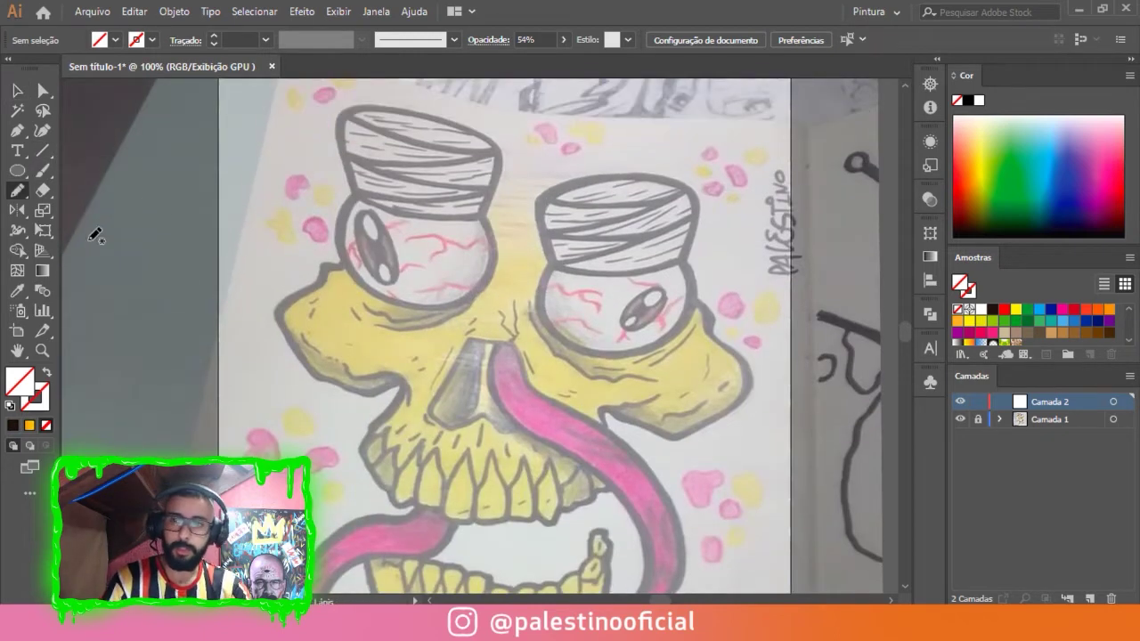
Set the Pencil tool's Fidelidade midway between Preciso and Suavizar and confirm with OK.
left_click(17, 189)
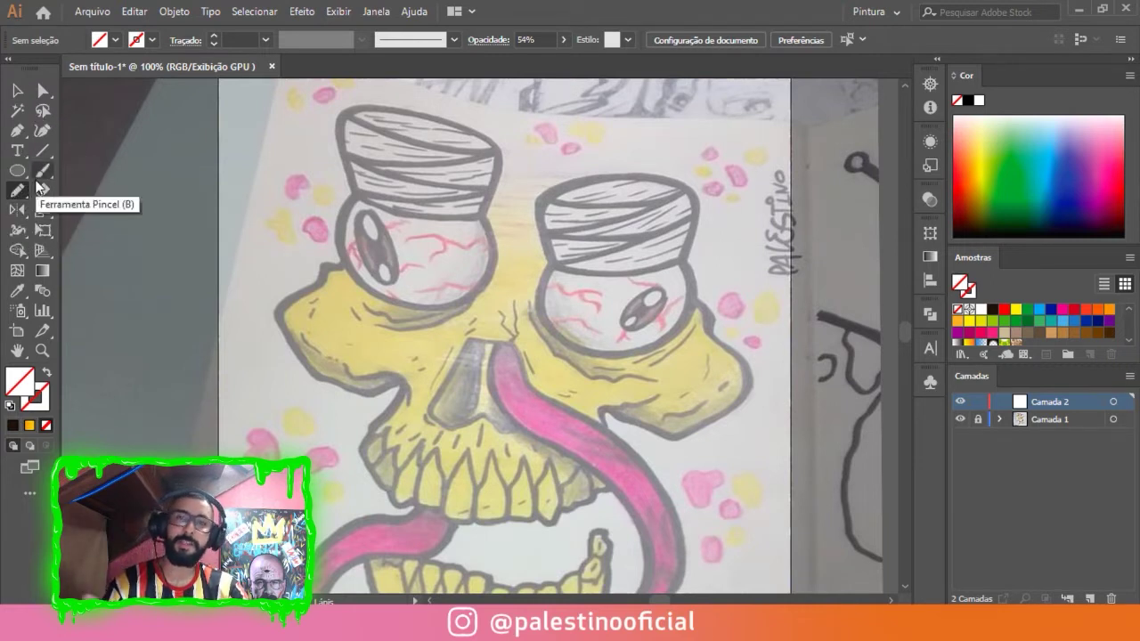
double_click(13, 196)
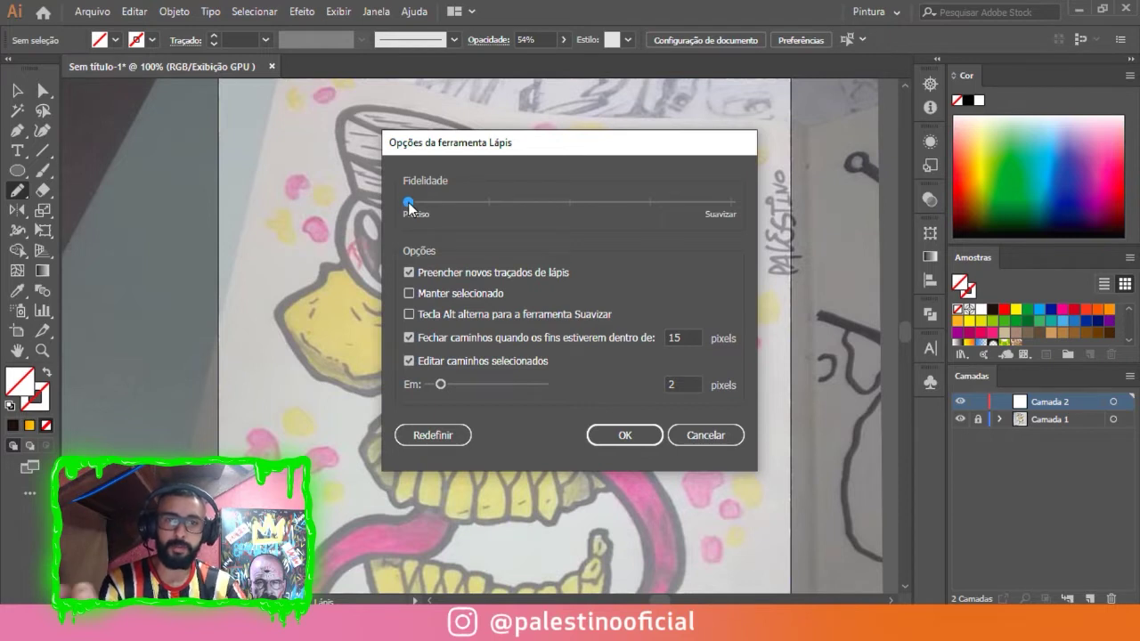
left_click_drag(597, 203, 775, 203)
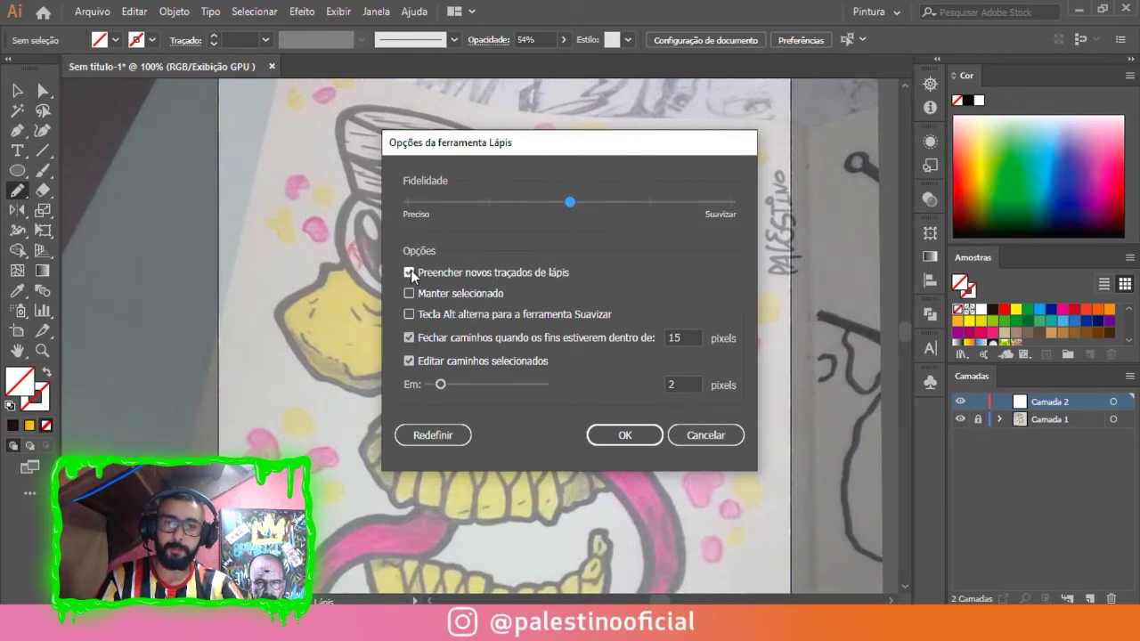
left_click(625, 434)
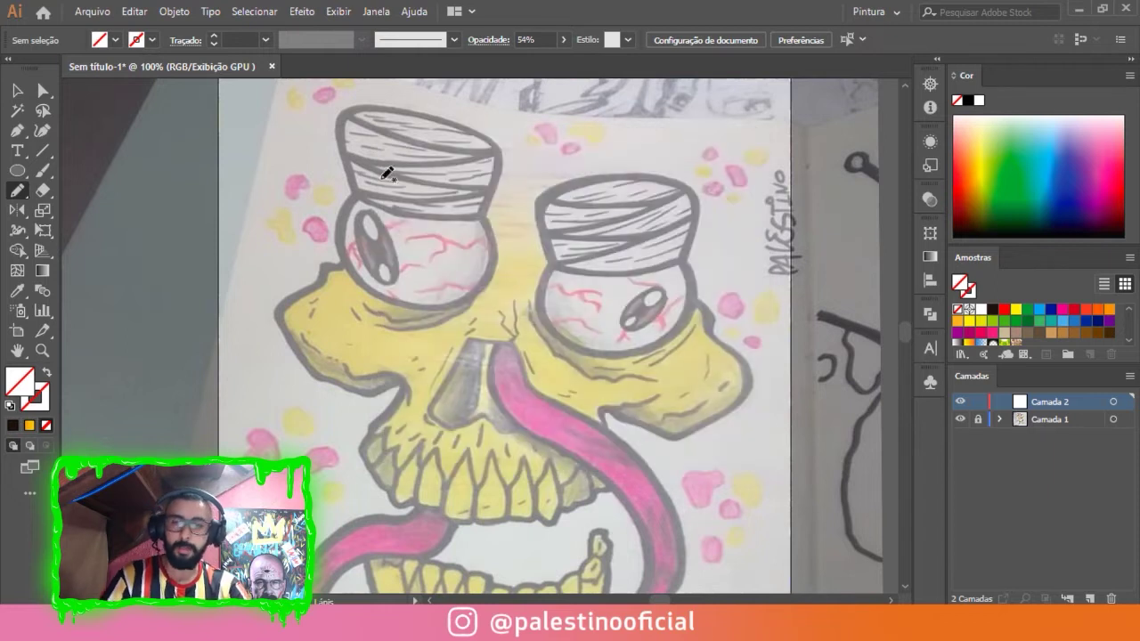
Set the stroke colour to black and draw test scribbles over the eyes and nose.
left_click(42, 398)
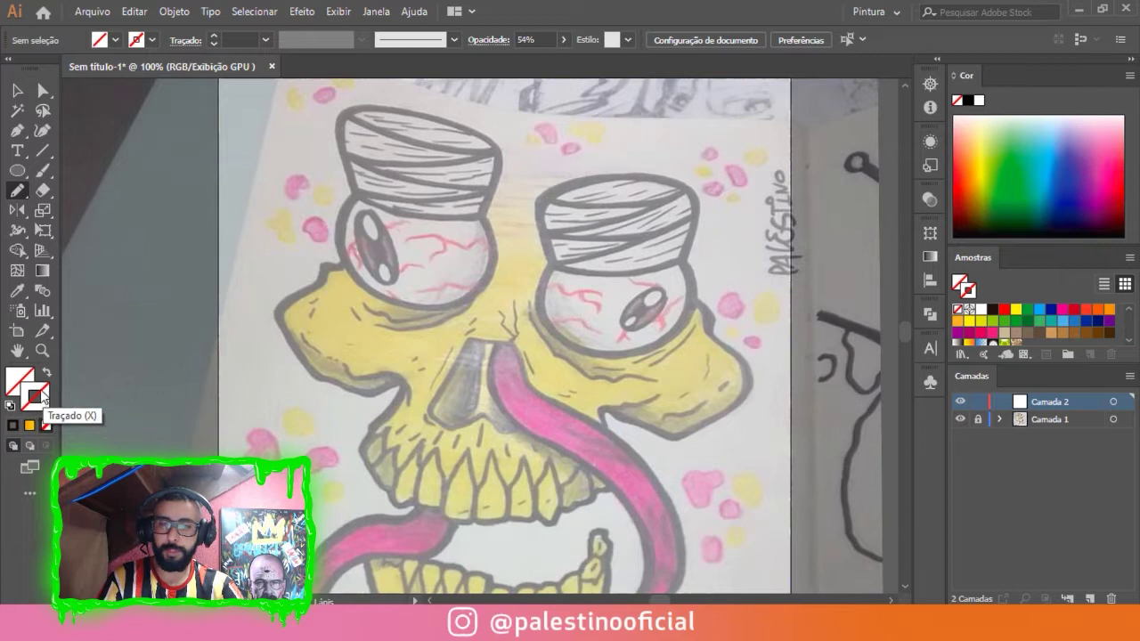
left_click(993, 310)
left_click_drag(526, 247, 515, 381)
left_click_drag(563, 233, 543, 383)
left_click_drag(614, 245, 554, 381)
left_click_drag(650, 272, 571, 389)
mouse_move(570, 283)
left_mouse_down()
mouse_move(397, 308)
mouse_move(447, 416)
left_mouse_up()
left_click_drag(456, 242, 408, 382)
left_click_drag(405, 256, 300, 374)
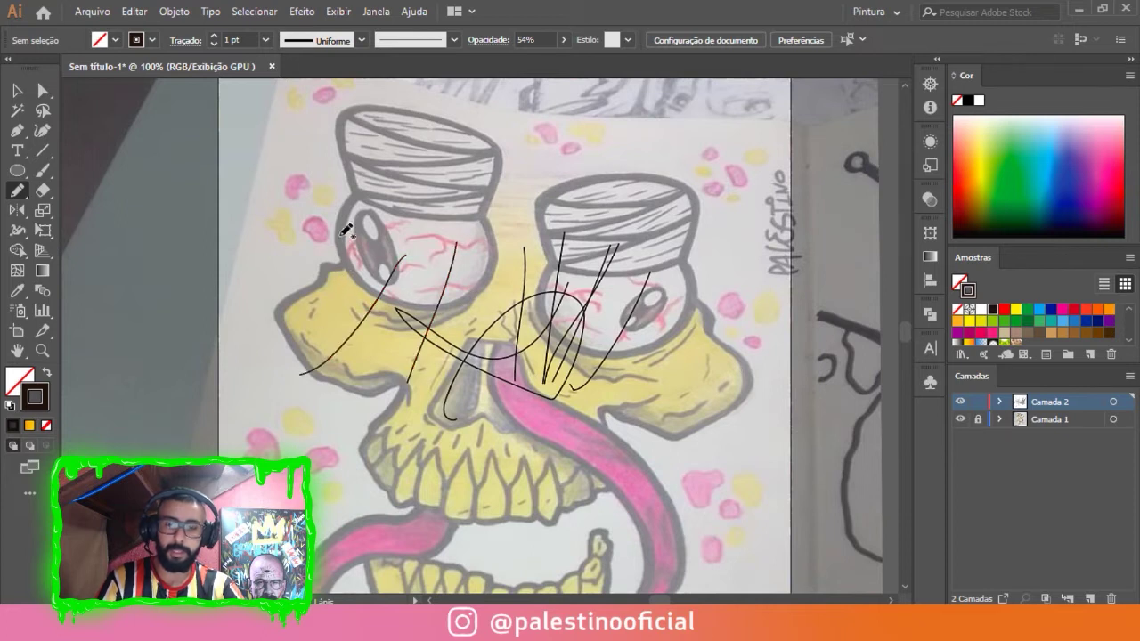
Delete the test scribbles, try two thick 5 pt test lines, then undo them.
key("ctrl+a")
key("Delete")
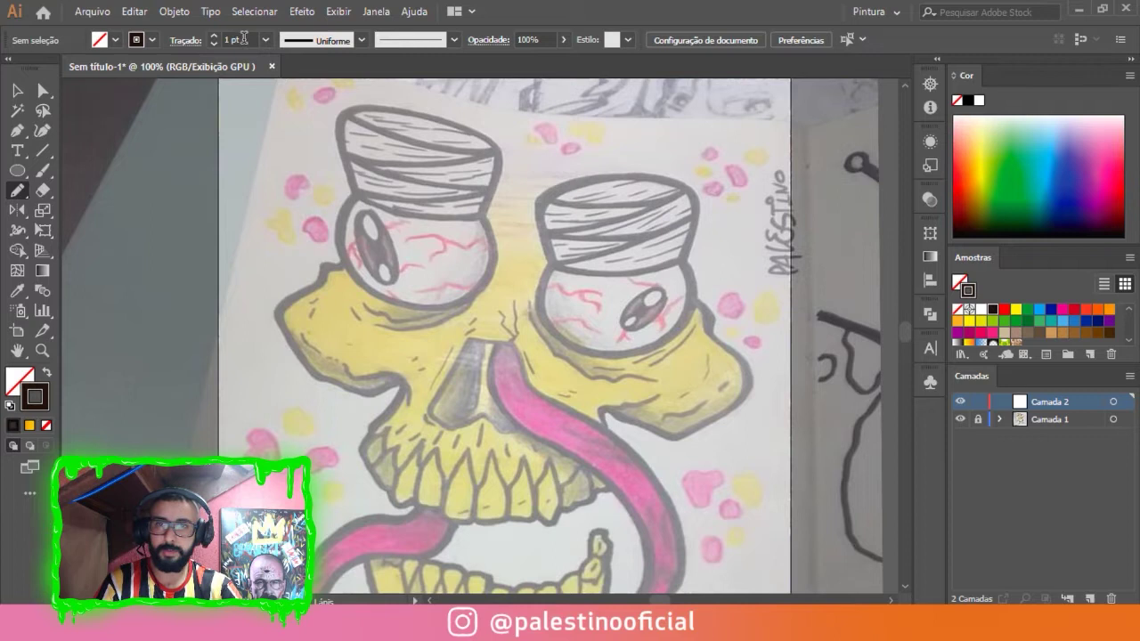
scroll(243, 37, "up", 4)
left_click_drag(335, 209, 365, 400)
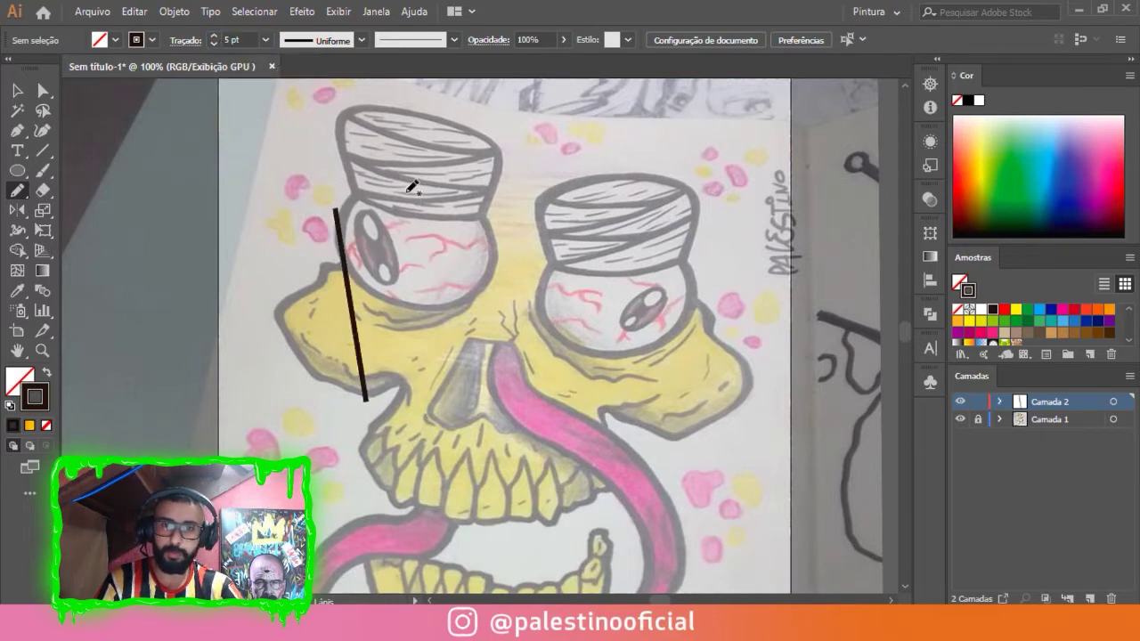
left_click_drag(397, 190, 408, 338)
key("ctrl+z")
key("ctrl+z")
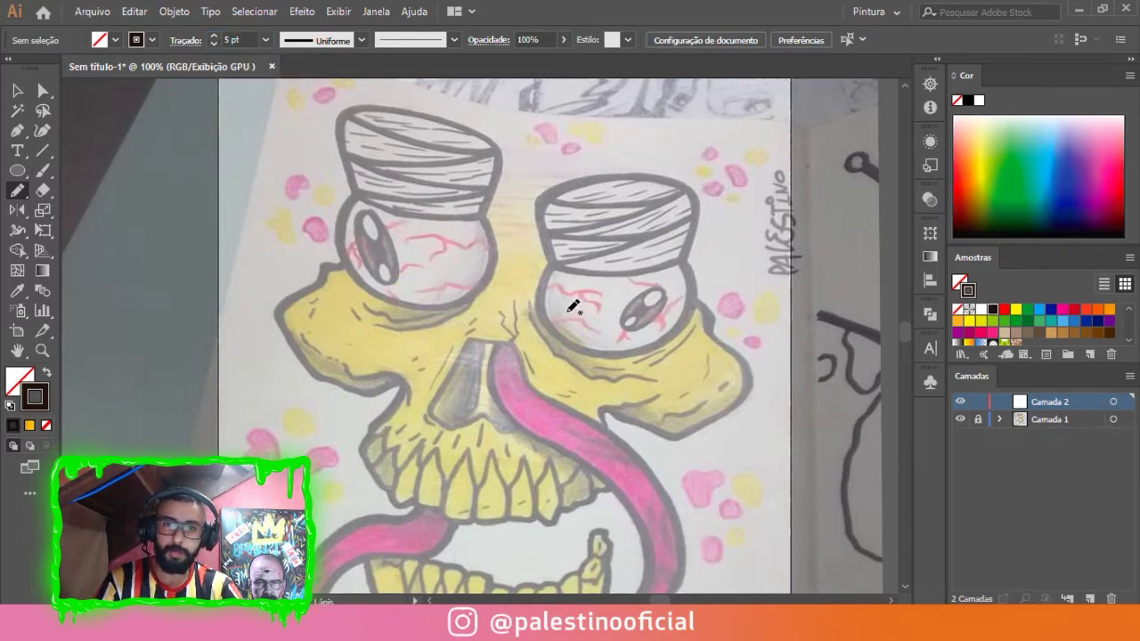
Trace the skull's upper-left outline down the left cheek with the pencil.
scroll(381, 152, "up", 1)
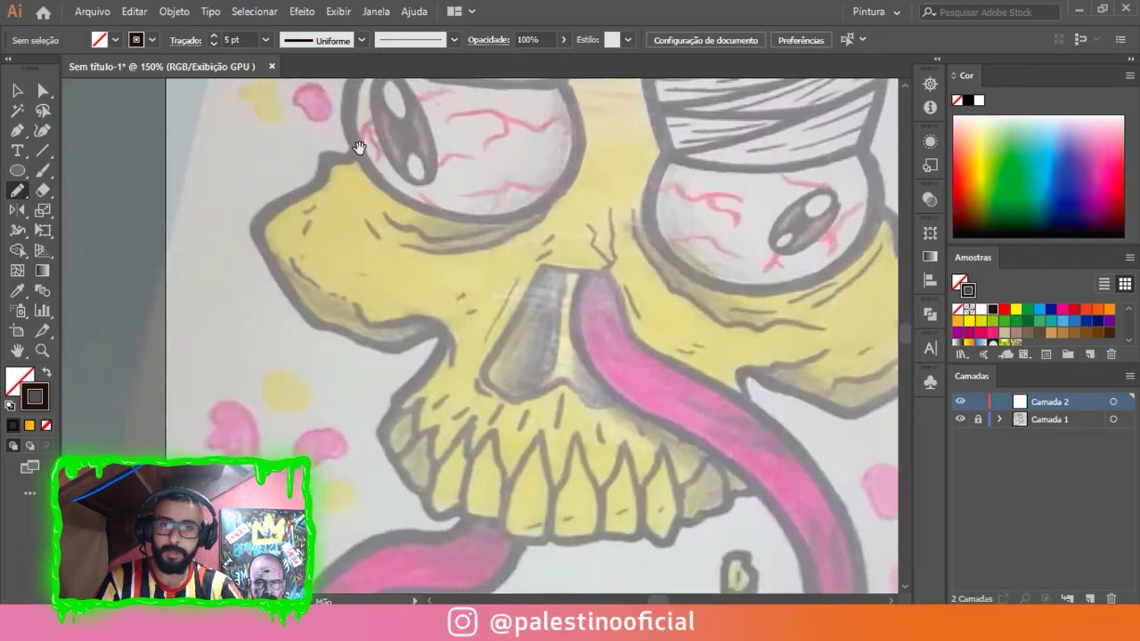
scroll(375, 229, "up", 1)
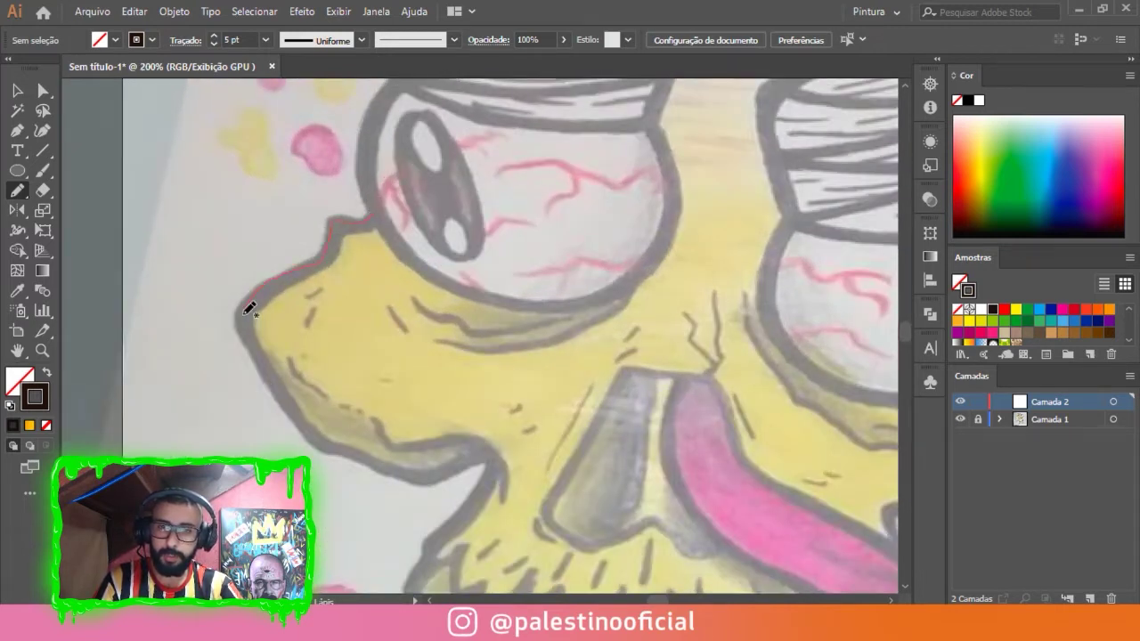
mouse_move(274, 372)
left_mouse_down()
mouse_move(300, 419)
mouse_move(400, 472)
left_mouse_up()
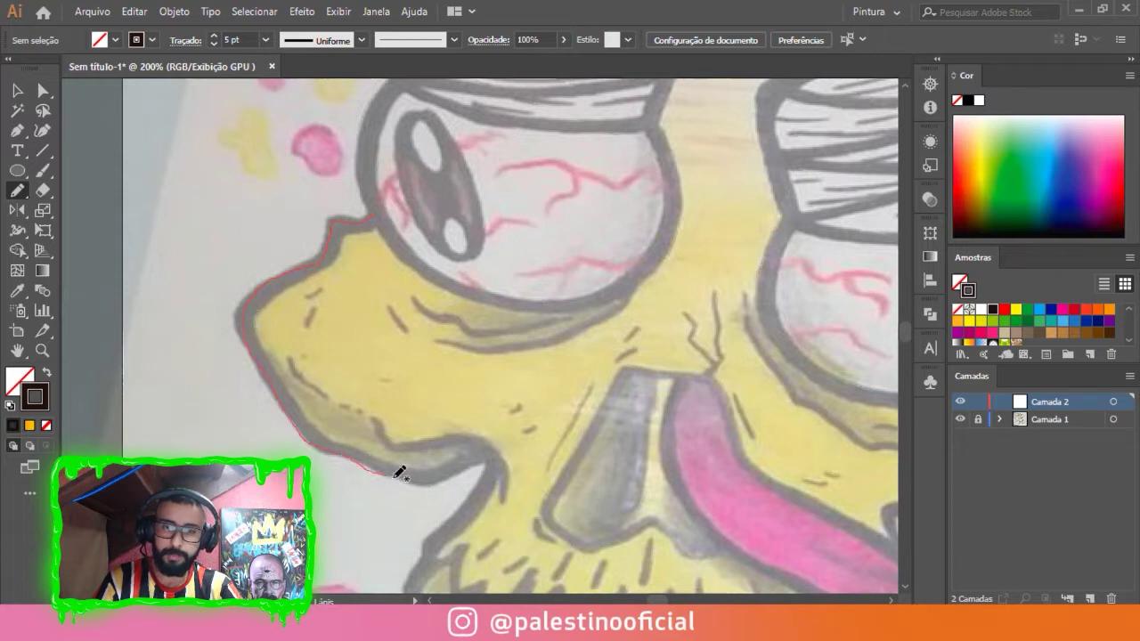
left_click_drag(504, 452, 506, 453)
scroll(381, 198, "down", 3)
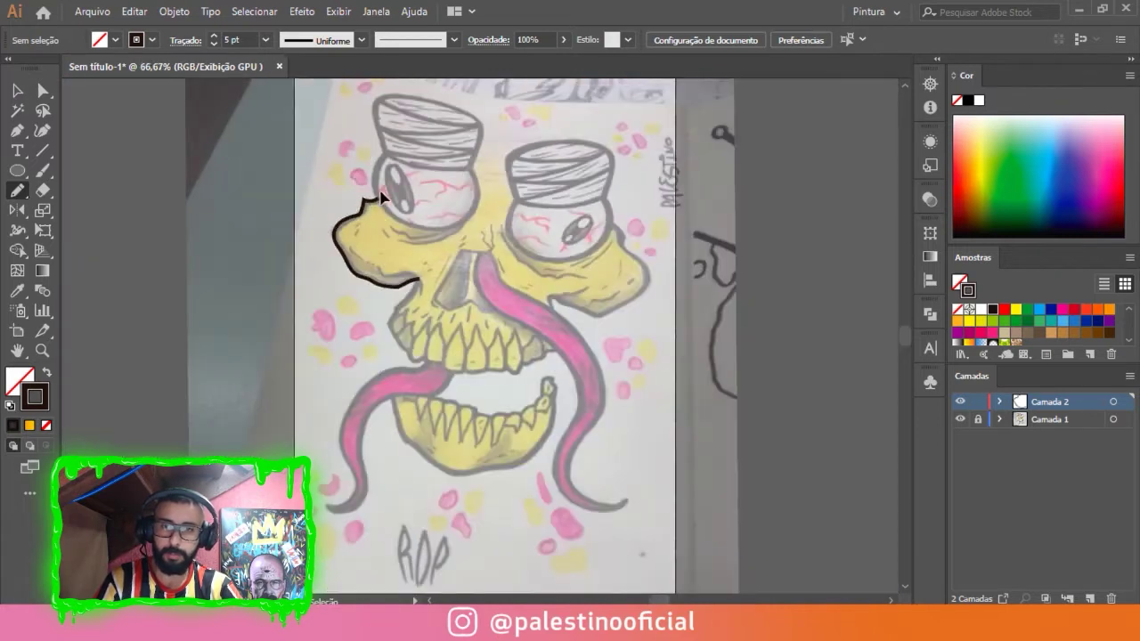
scroll(406, 229, "up", 4)
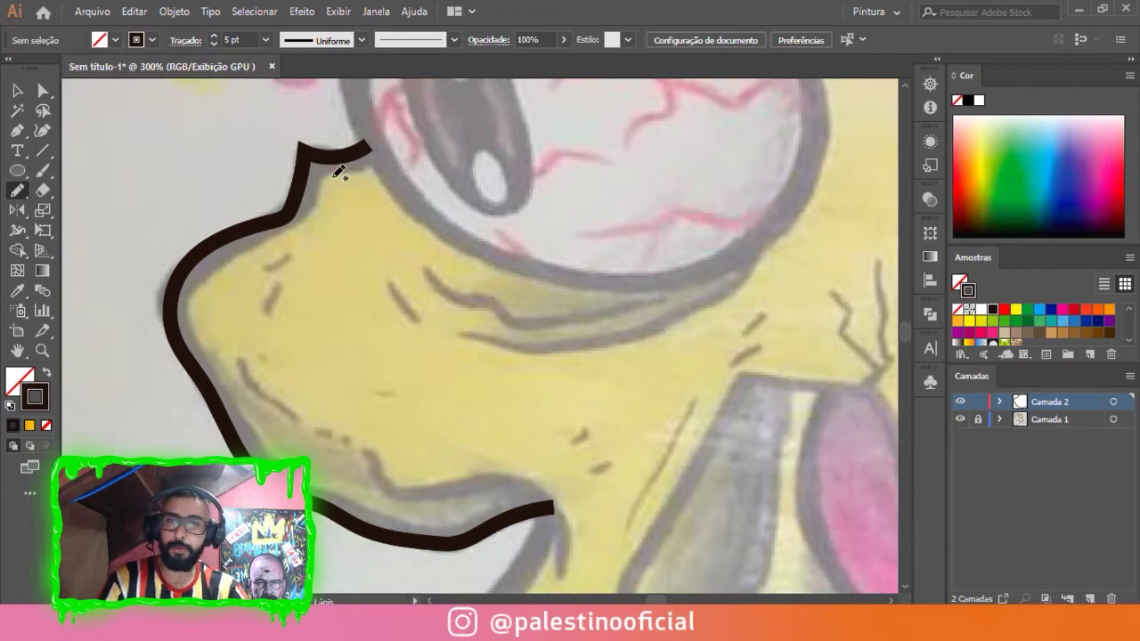
Reshape the traced outline's tip and left bend by adjusting anchors and handles.
key("a")
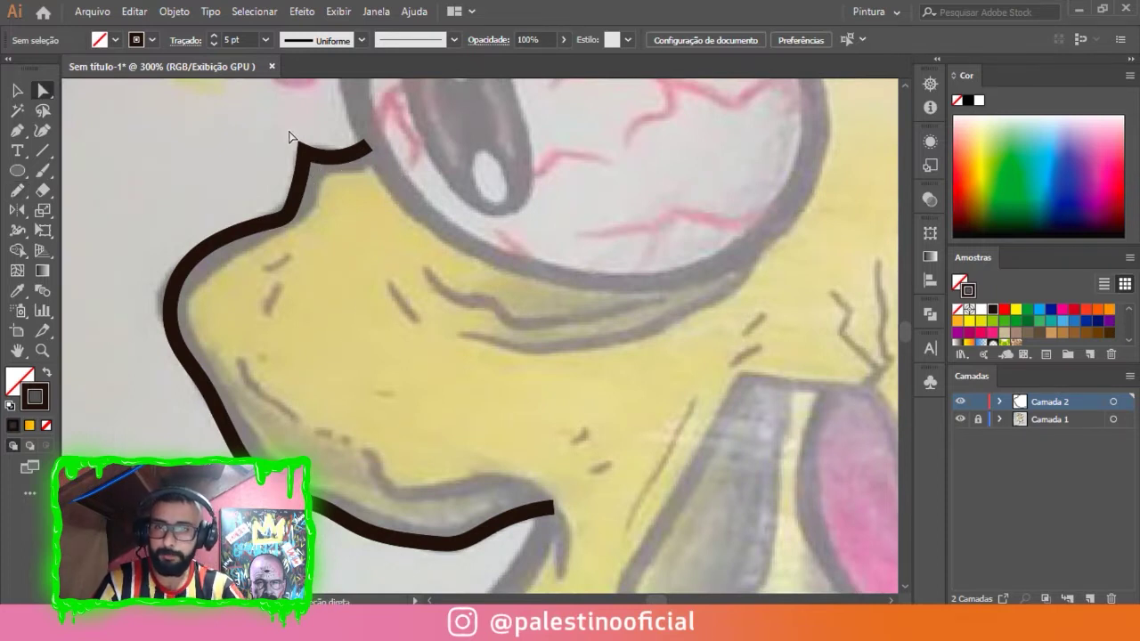
left_click(306, 156)
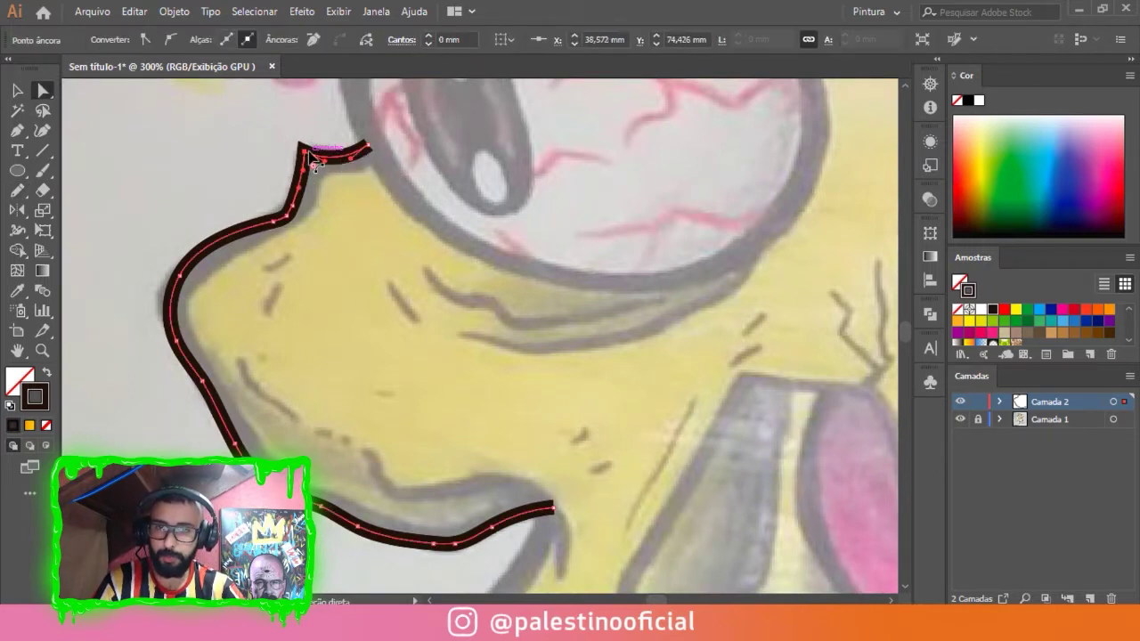
scroll(301, 157, "up", 2)
scroll(300, 157, "up", 2)
left_click(416, 210)
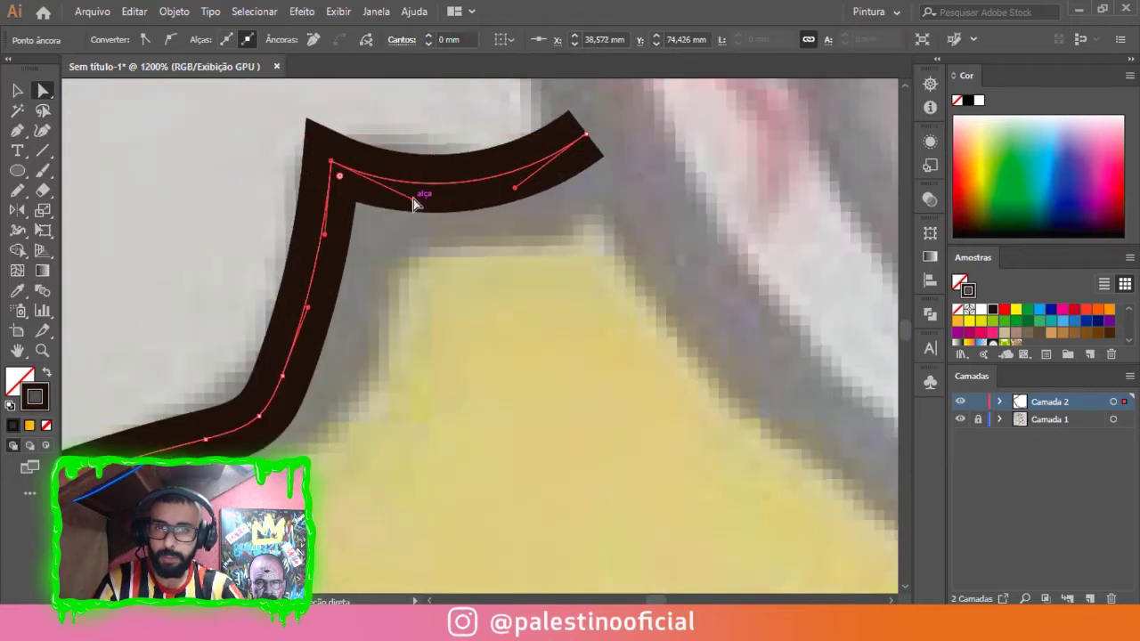
left_click_drag(409, 194, 369, 140)
left_click_drag(327, 238, 292, 216)
left_click(331, 164)
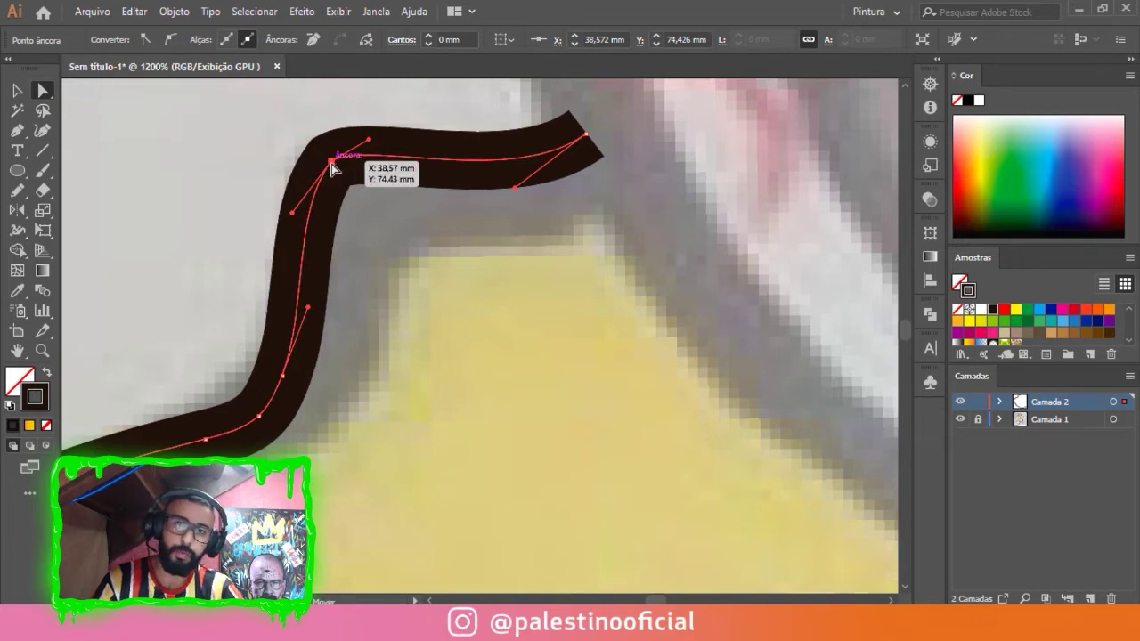
left_click_drag(331, 164, 338, 172)
left_click_drag(300, 223, 300, 201)
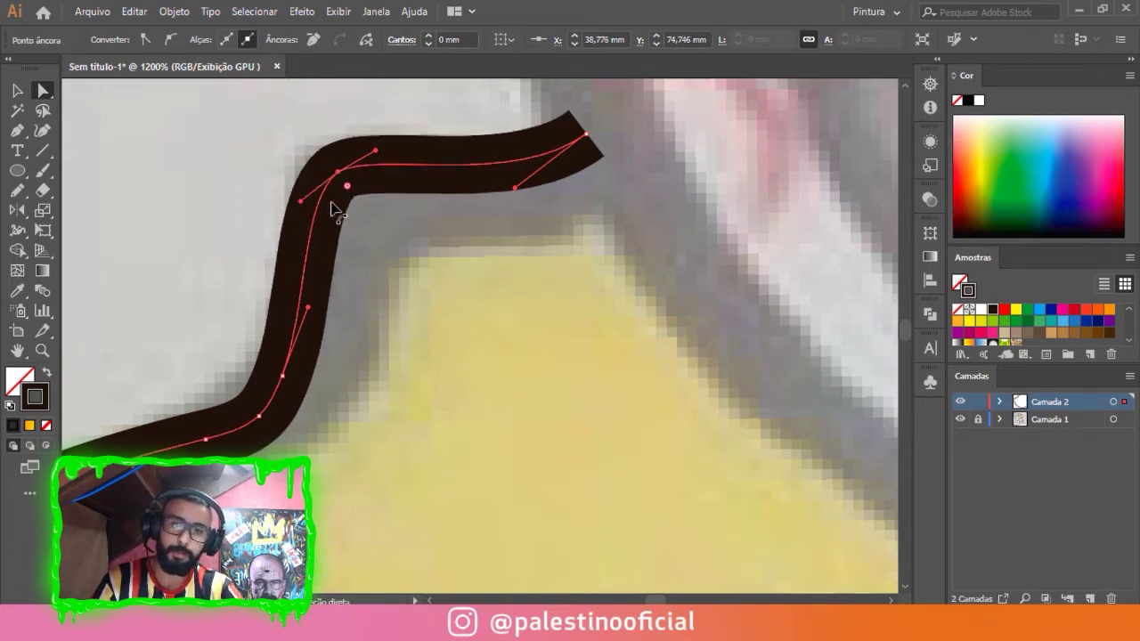
left_click(408, 220)
scroll(522, 234, "down", 5)
scroll(473, 280, "down", 1)
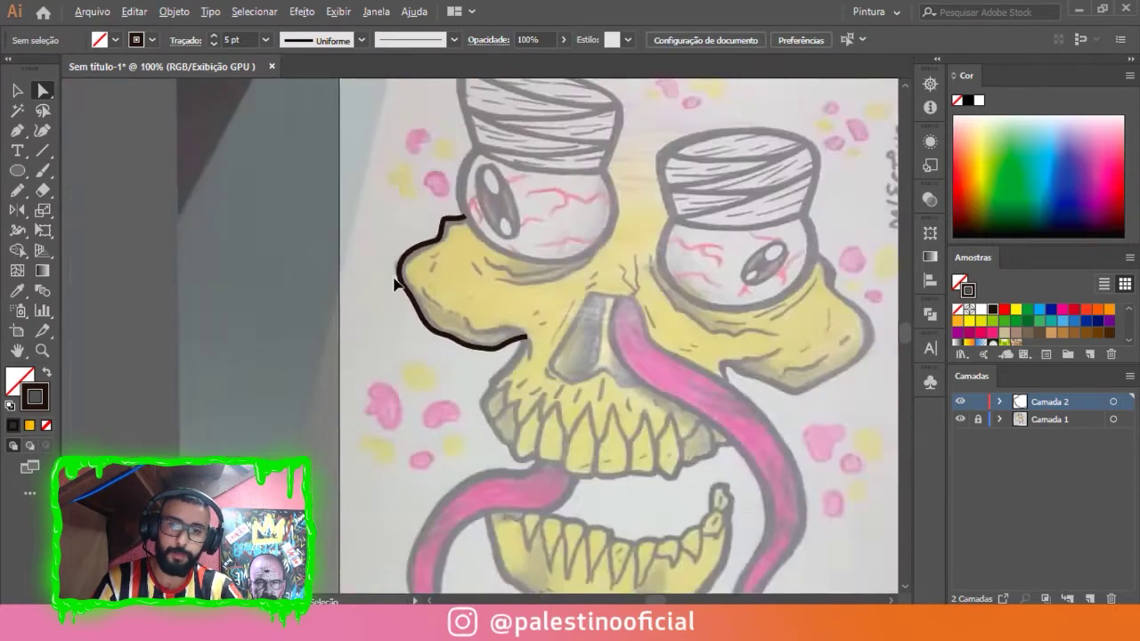
scroll(509, 332, "up", 1)
Trace the lower cheek line down toward the jaw with the pencil.
key("n")
scroll(527, 332, "up", 2)
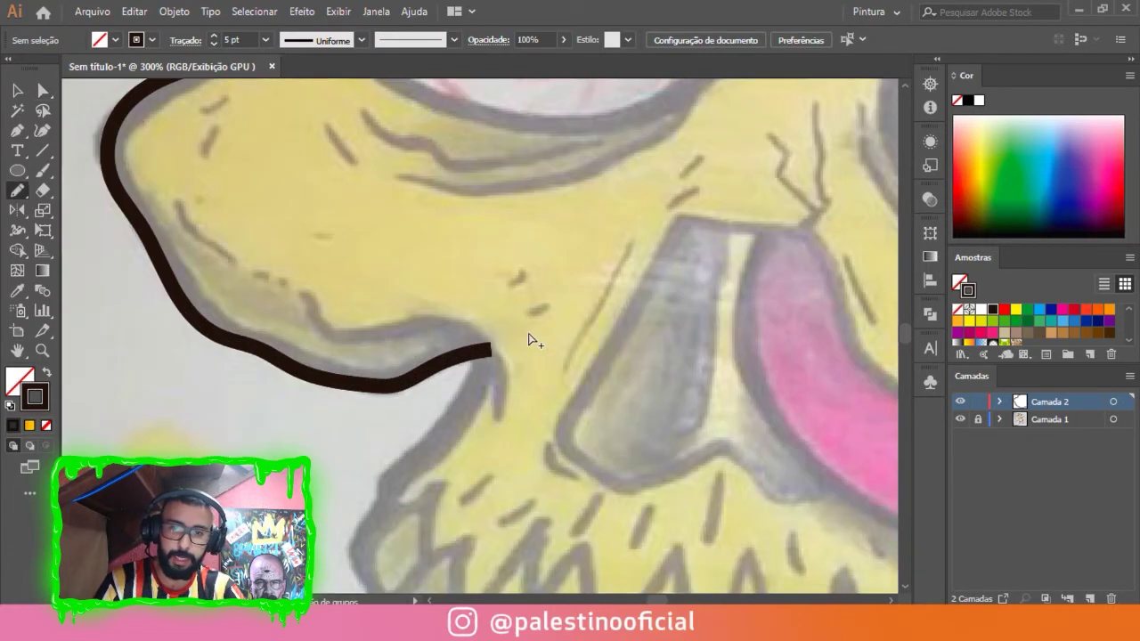
left_click_drag(319, 303, 365, 328)
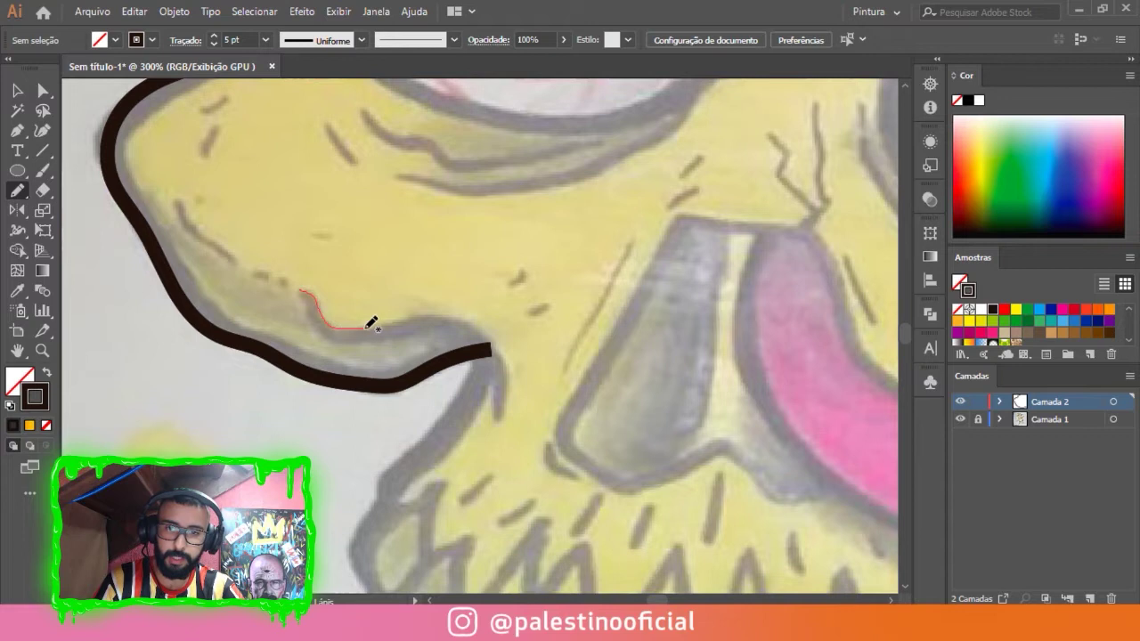
left_click_drag(506, 374, 505, 414)
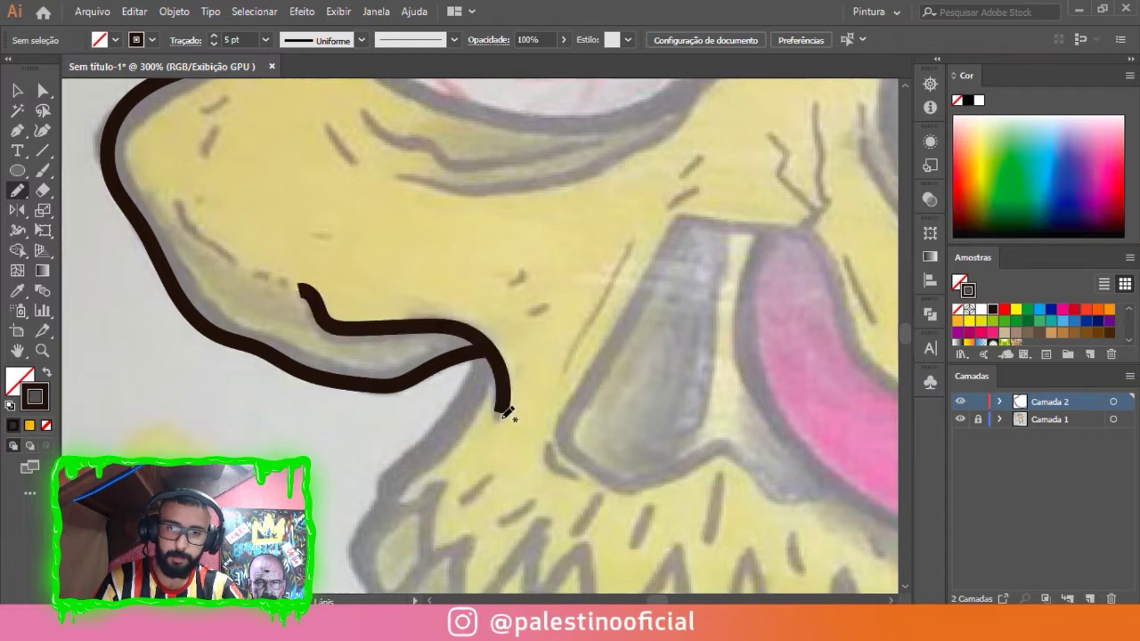
scroll(381, 263, "down", 3)
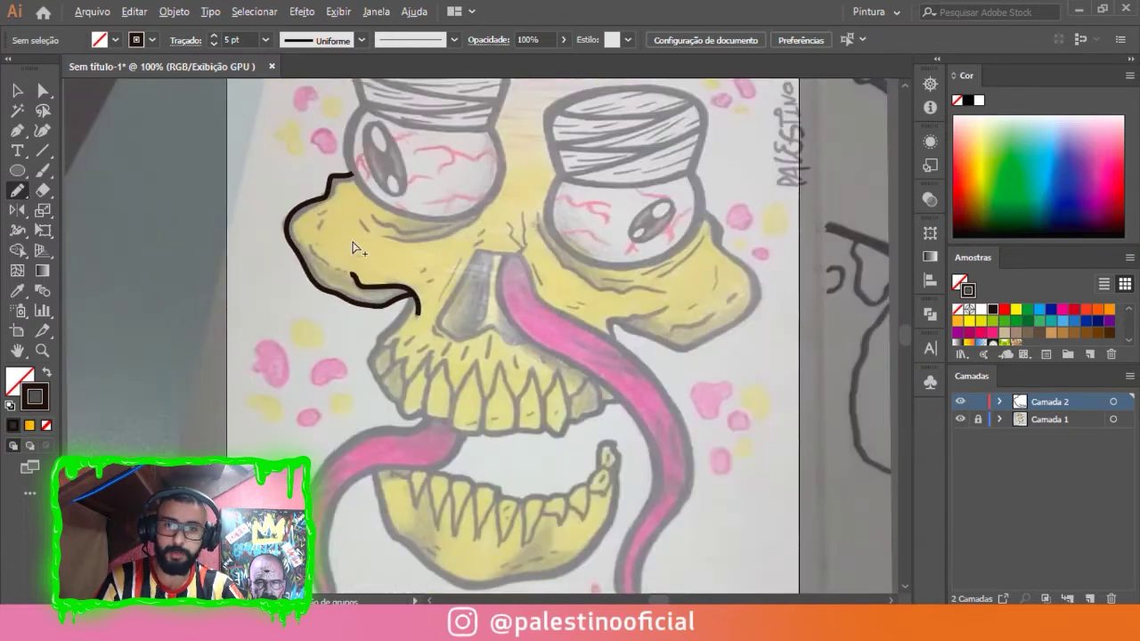
Trace the hooked line under the right eye socket.
scroll(356, 249, "up", 2)
scroll(484, 178, "right", 5)
scroll(452, 341, "right", 2)
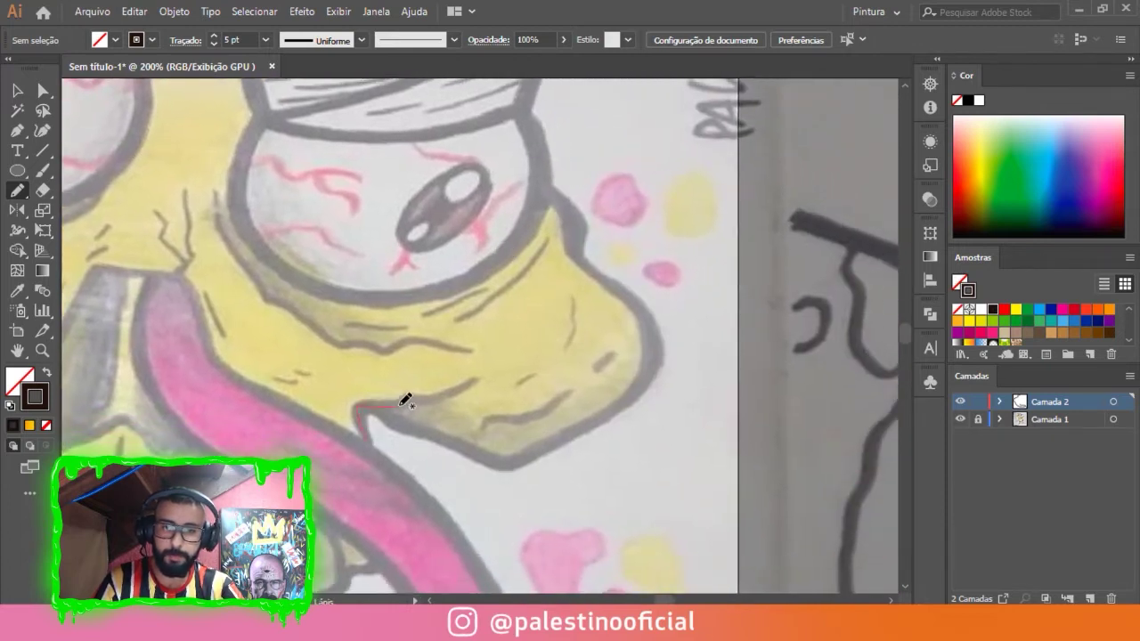
left_click_drag(470, 381, 472, 378)
scroll(591, 309, "up", 1)
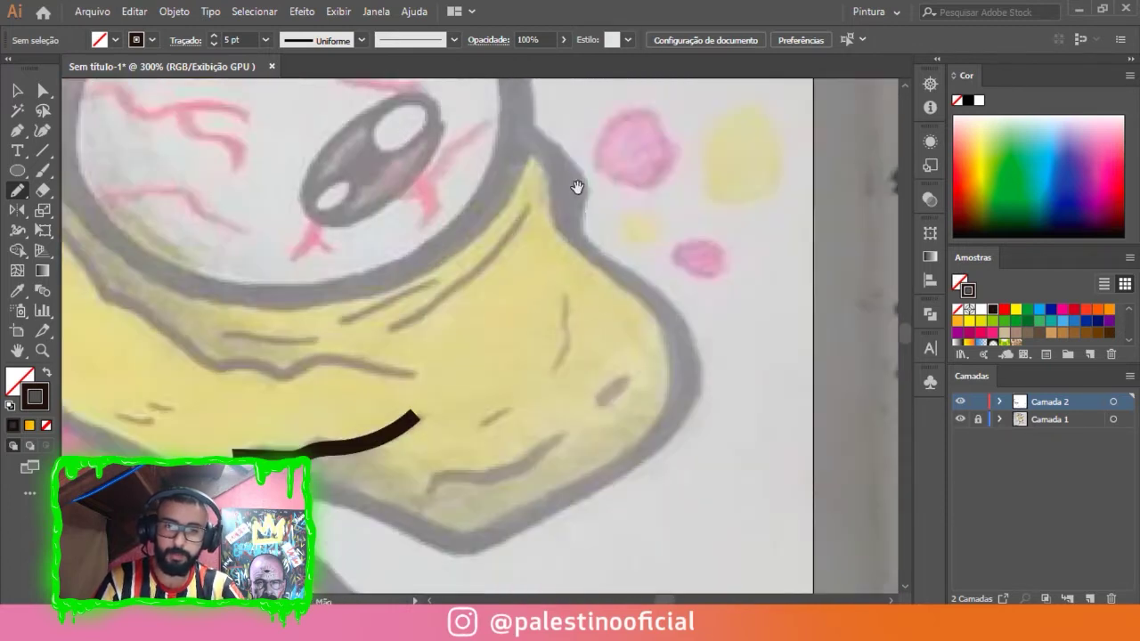
scroll(574, 187, "up", 1)
scroll(551, 227, "up", 1)
Reshape the hook's lower curve and round its sharp top-left corner.
key("a")
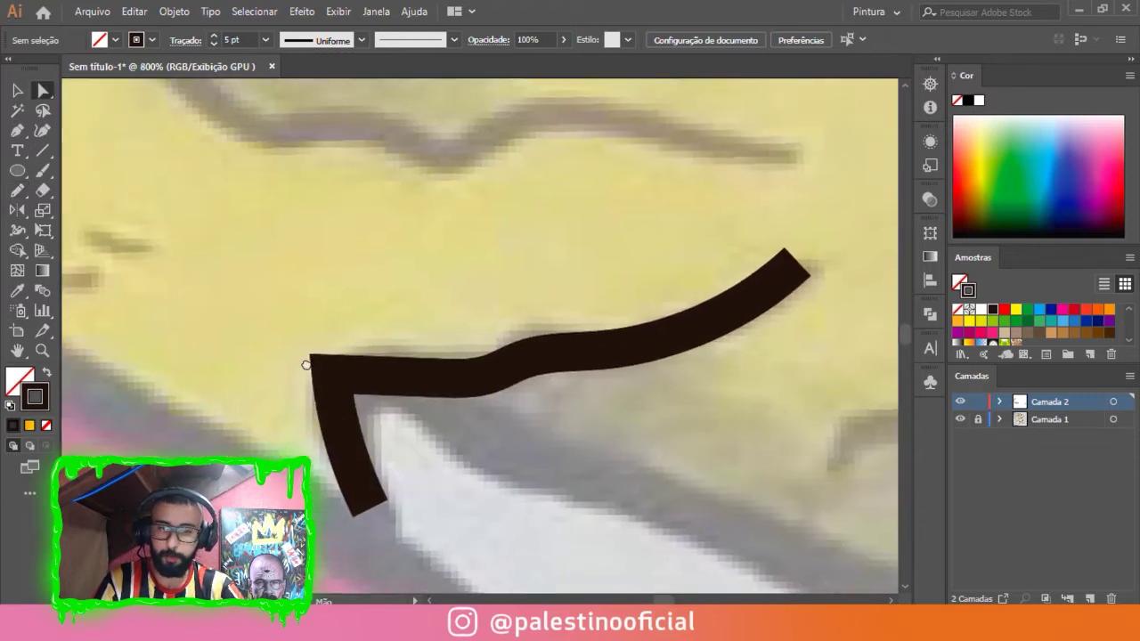
scroll(305, 364, "down", 3)
scroll(305, 365, "left", 2)
left_click(326, 375)
scroll(327, 375, "up", 1)
left_click(331, 371)
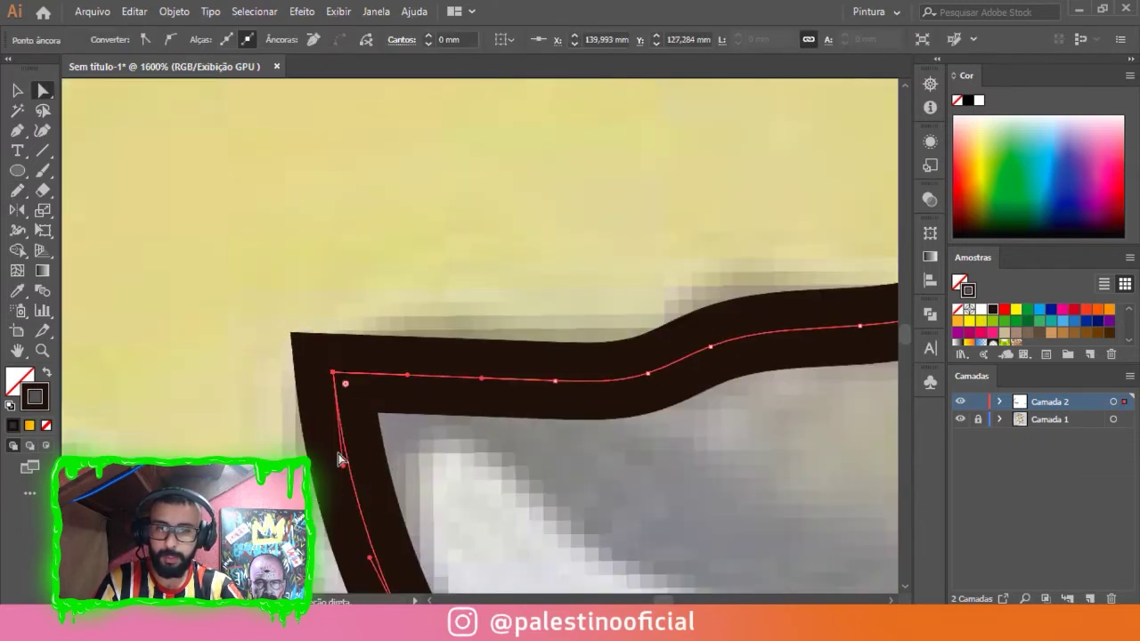
left_click_drag(345, 470, 324, 446)
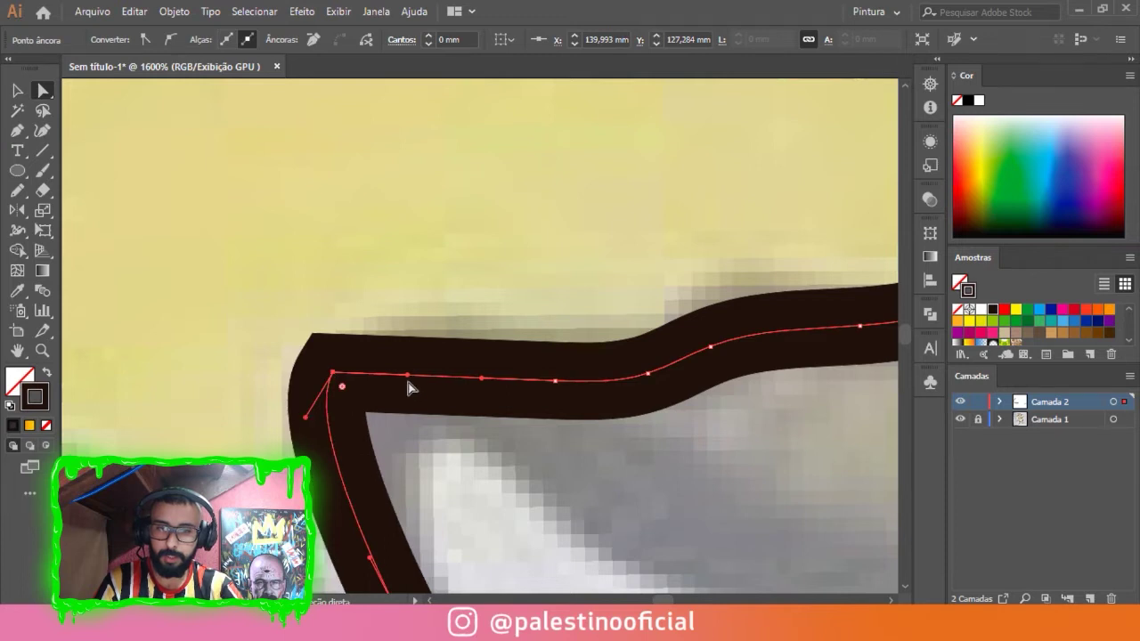
left_click_drag(408, 383, 356, 338)
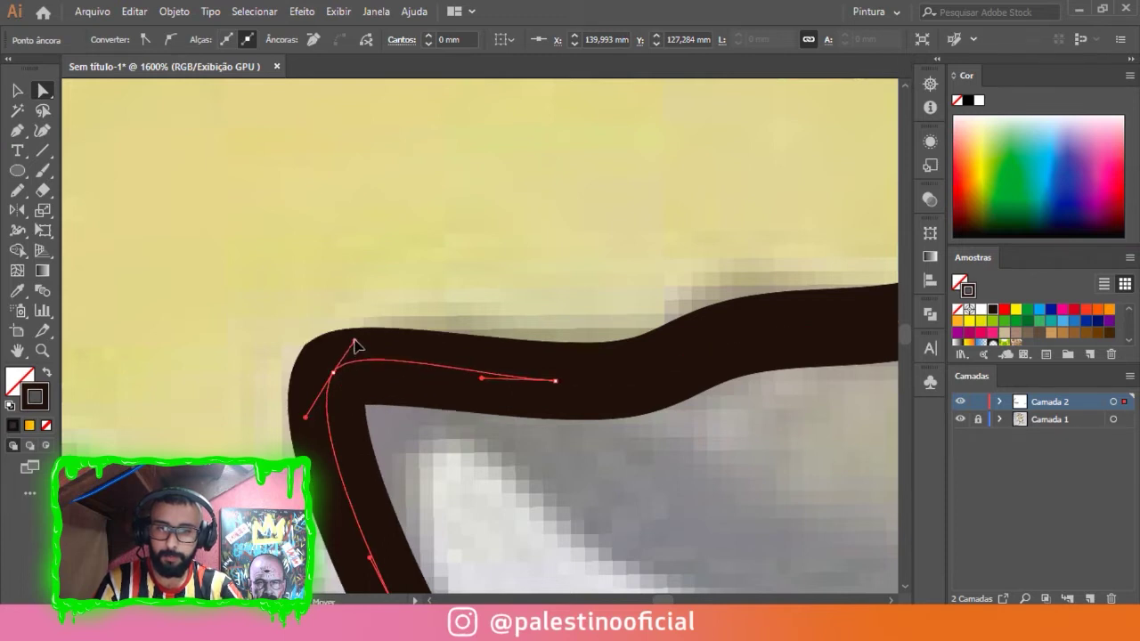
left_click(281, 283)
scroll(282, 284, "down", 5)
scroll(389, 293, "up", 1)
Trace the skull's right side outline and the outline around the nose.
key("n")
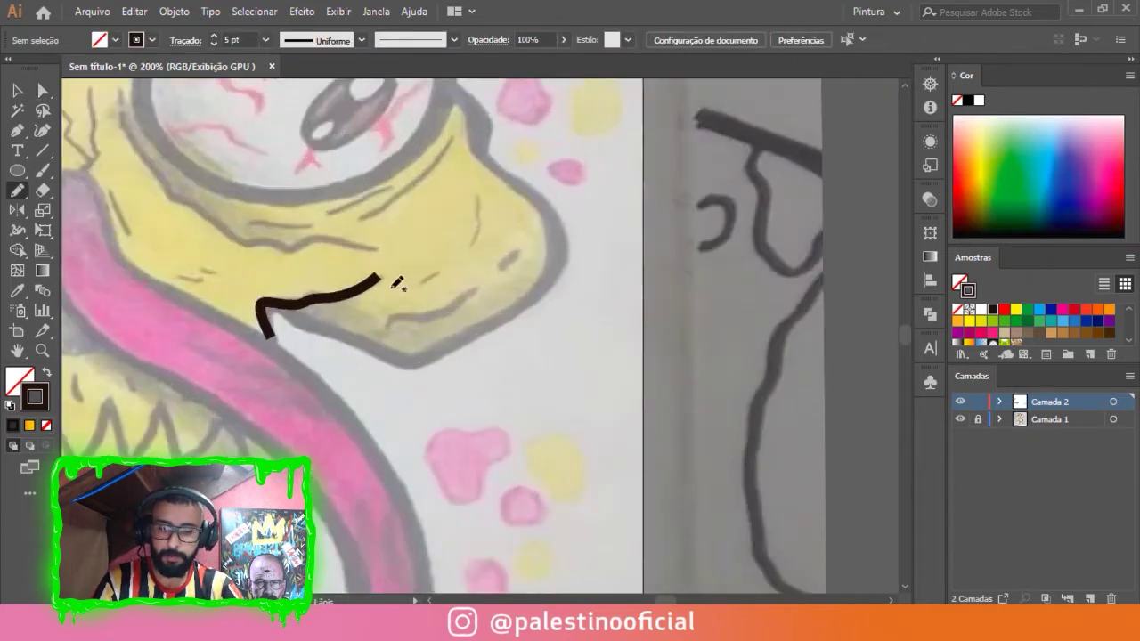
scroll(395, 288, "up", 1)
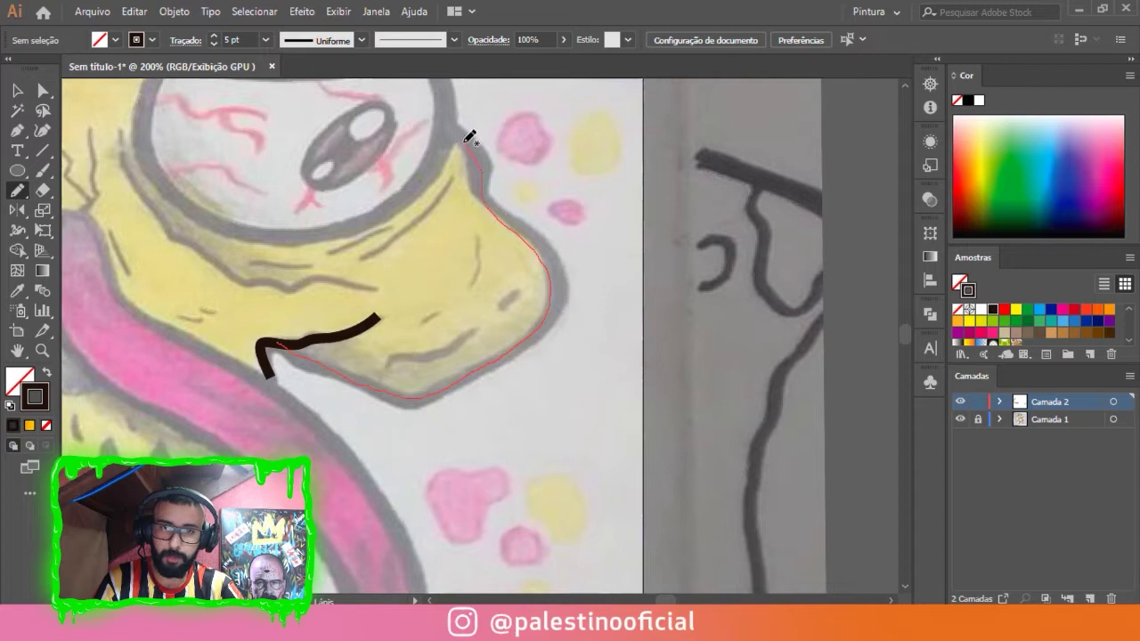
left_click_drag(455, 122, 456, 126)
scroll(547, 237, "up", 2)
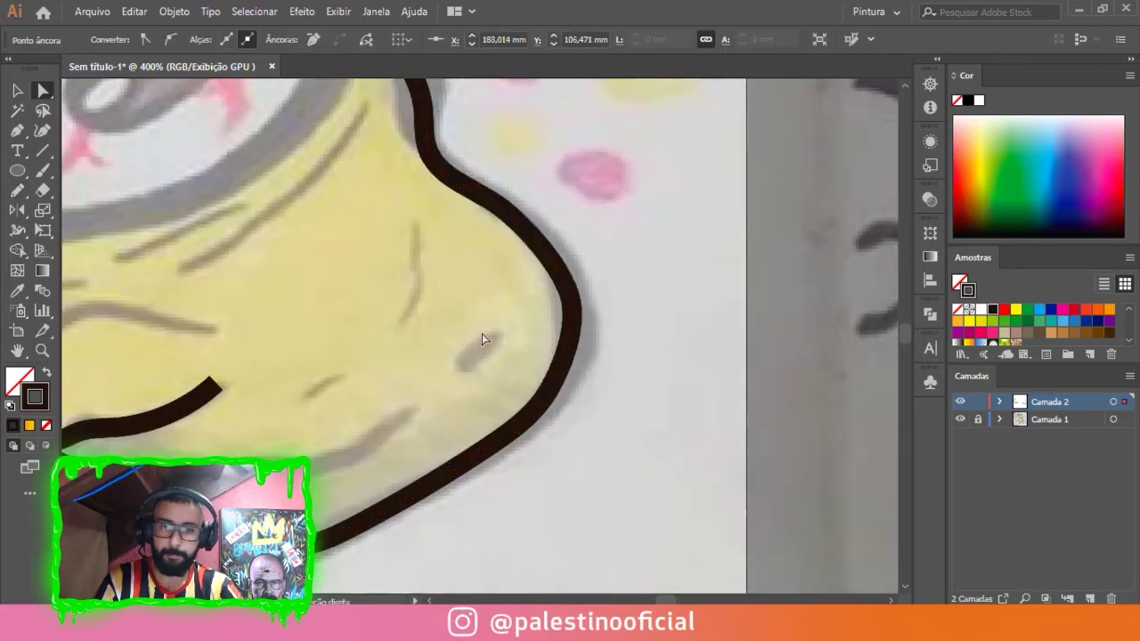
scroll(484, 336, "down", 2)
scroll(478, 210, "down", 1)
left_click_drag(438, 158, 450, 343)
scroll(419, 178, "up", 1)
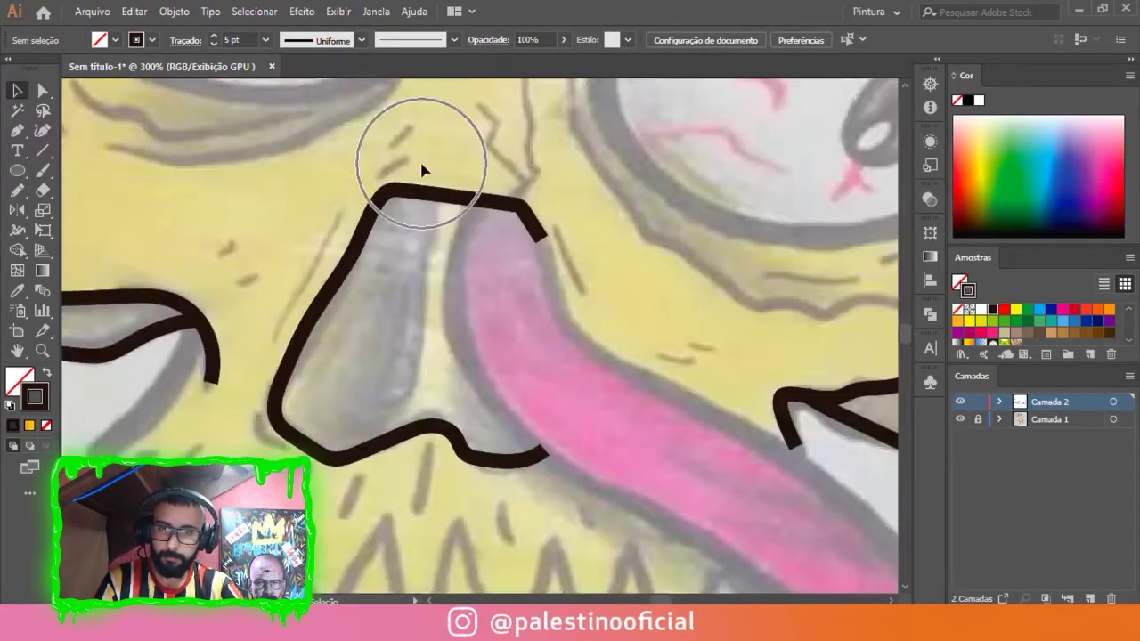
scroll(381, 241, "down", 1)
scroll(380, 241, "down", 1)
Draw the line along the tongue's upper edge.
left_click_drag(325, 98, 367, 187)
left_click_drag(464, 459, 538, 467)
scroll(534, 463, "up", 1)
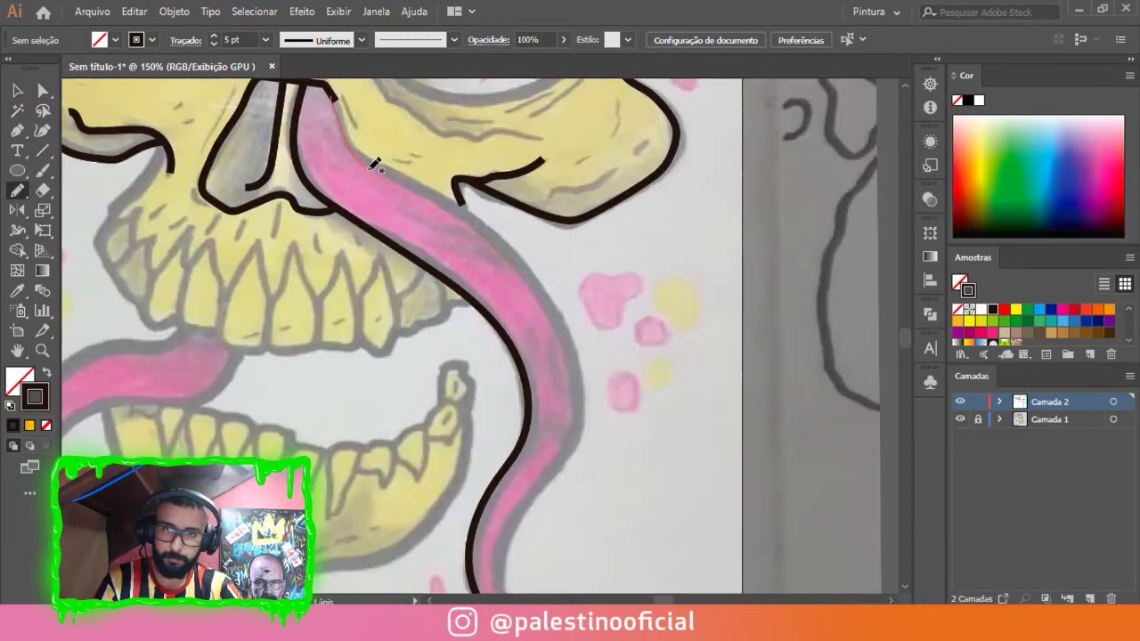
scroll(564, 407, "down", 1)
Remove extra anchors from the tongue outline and nudge it into place.
key("a")
scroll(623, 400, "up", 1)
scroll(425, 307, "up", 1)
left_click(470, 323)
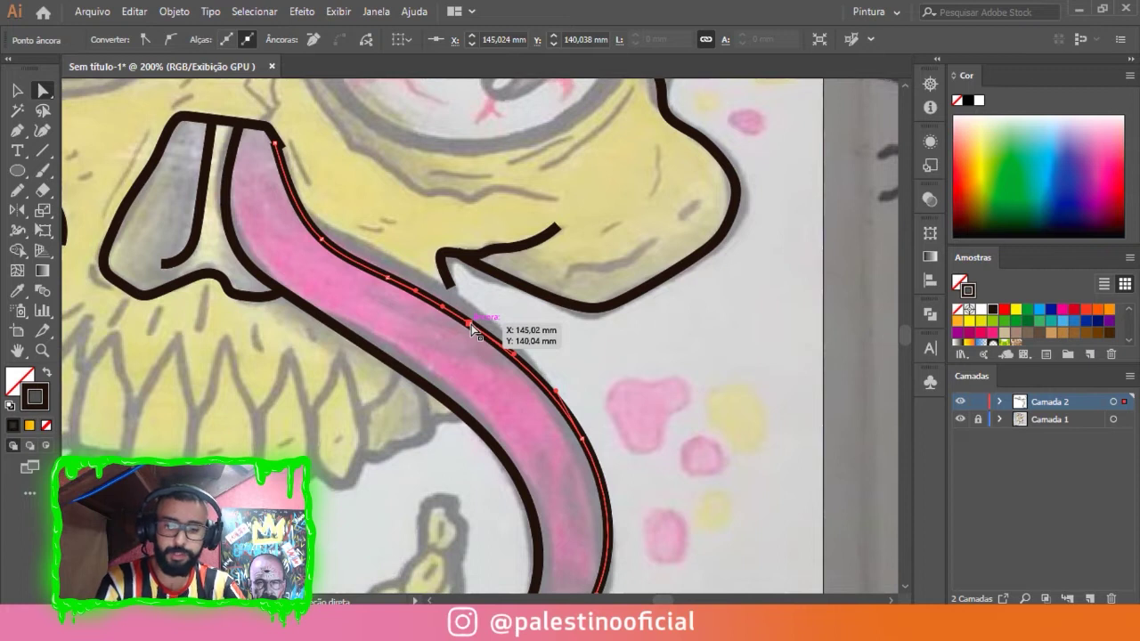
key("minus")
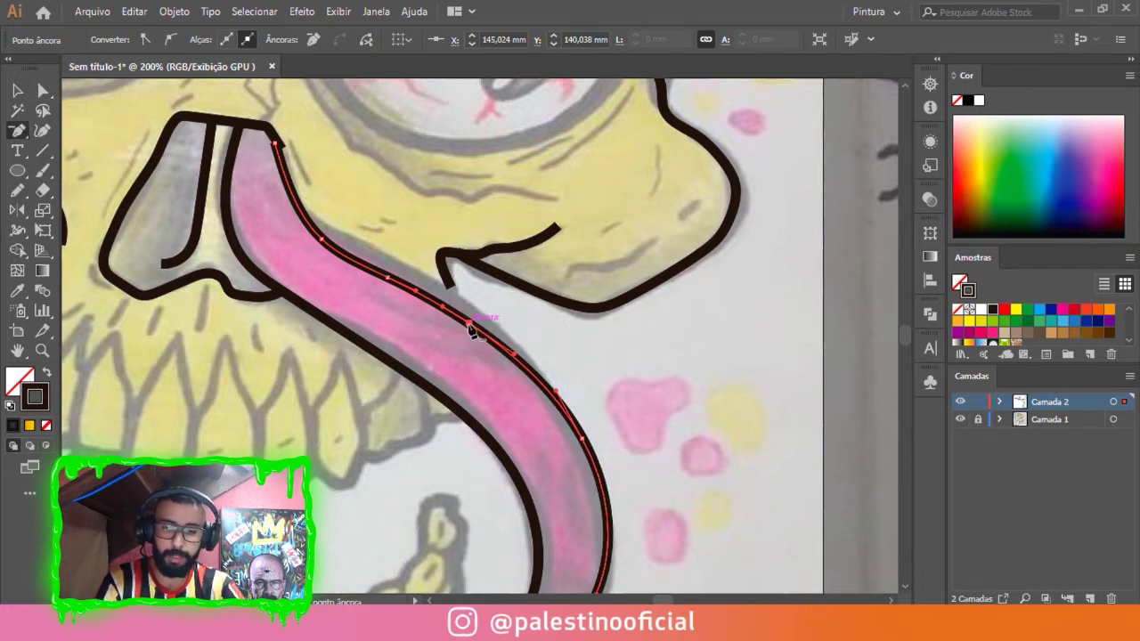
left_click(470, 322)
scroll(403, 267, "up", 1, "alt")
left_click(380, 286)
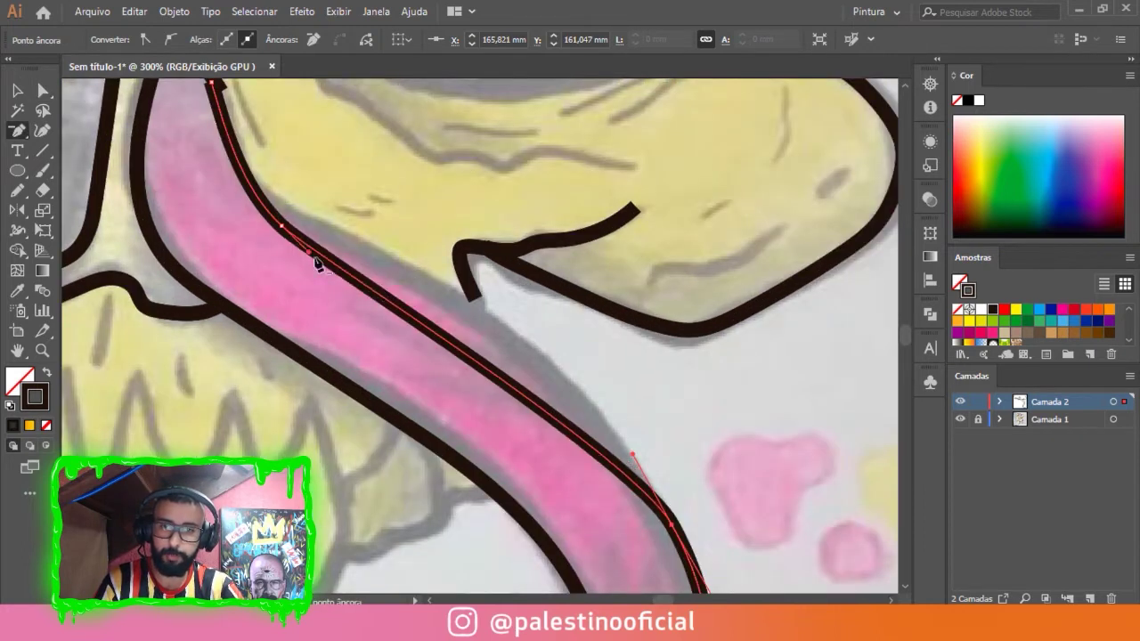
mouse_move(282, 228)
left_mouse_down()
mouse_move(300, 224)
mouse_move(466, 291)
left_mouse_up()
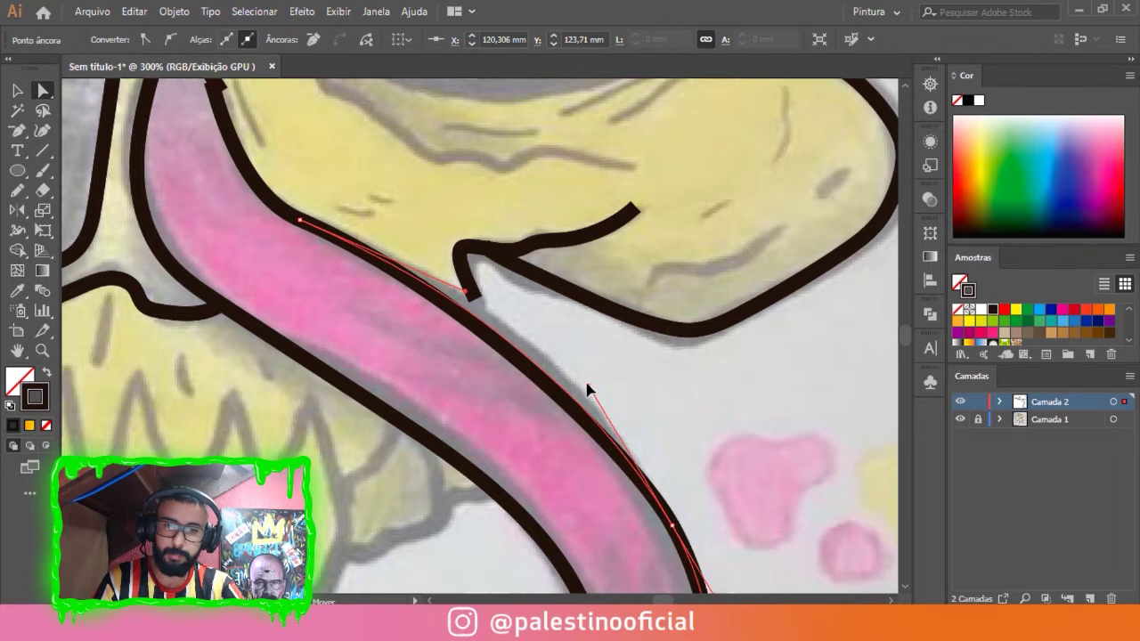
left_click(569, 354)
Join the hook's end to the tongue outline and tuck the tongue line against the nose.
left_click(473, 297)
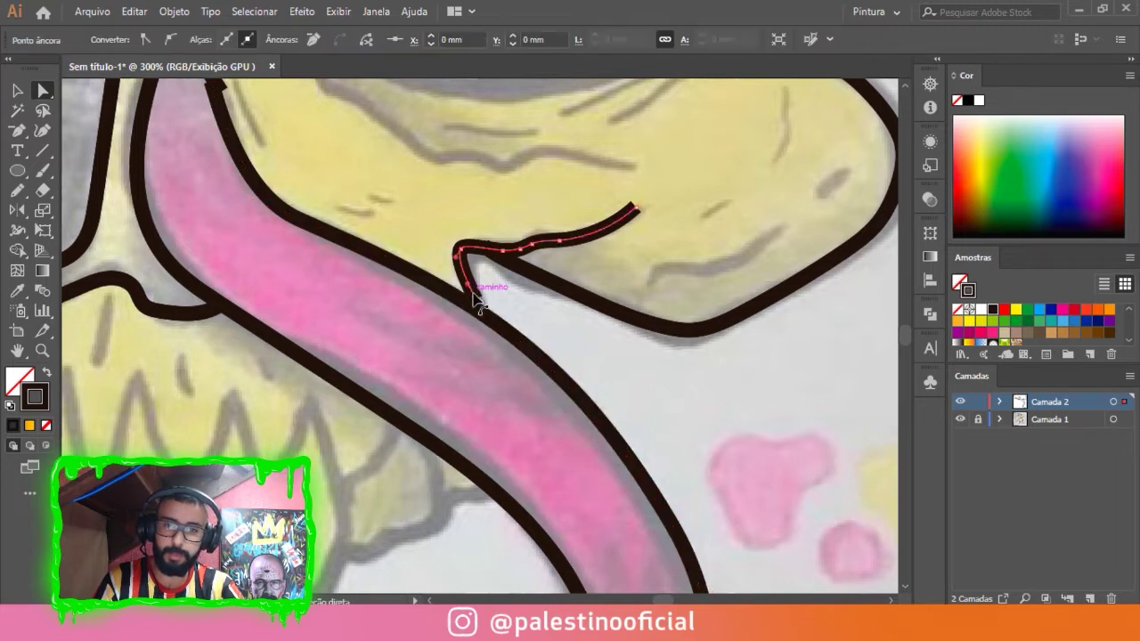
left_click_drag(467, 286, 470, 284)
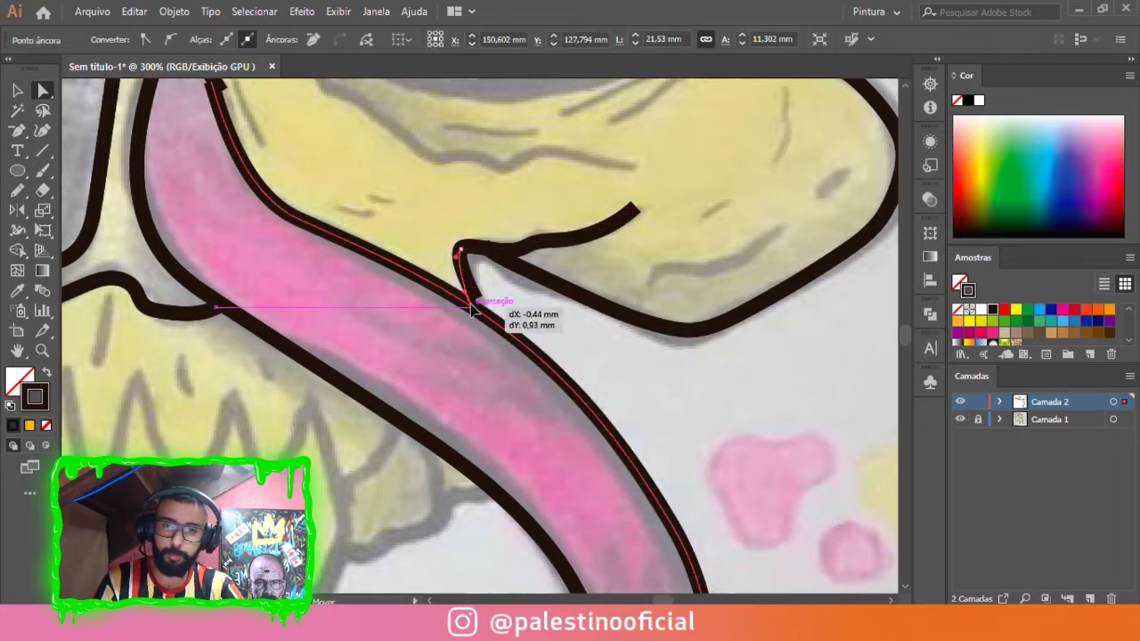
key("ctrl+1")
scroll(508, 266, "up", 2)
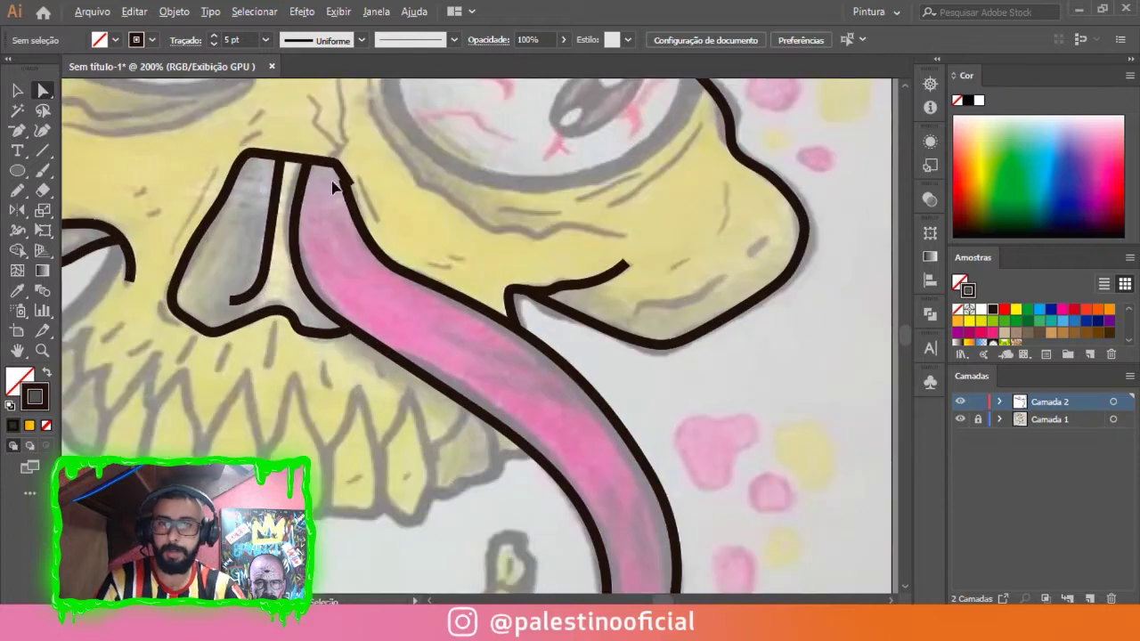
scroll(334, 187, "up", 2)
left_click(361, 187)
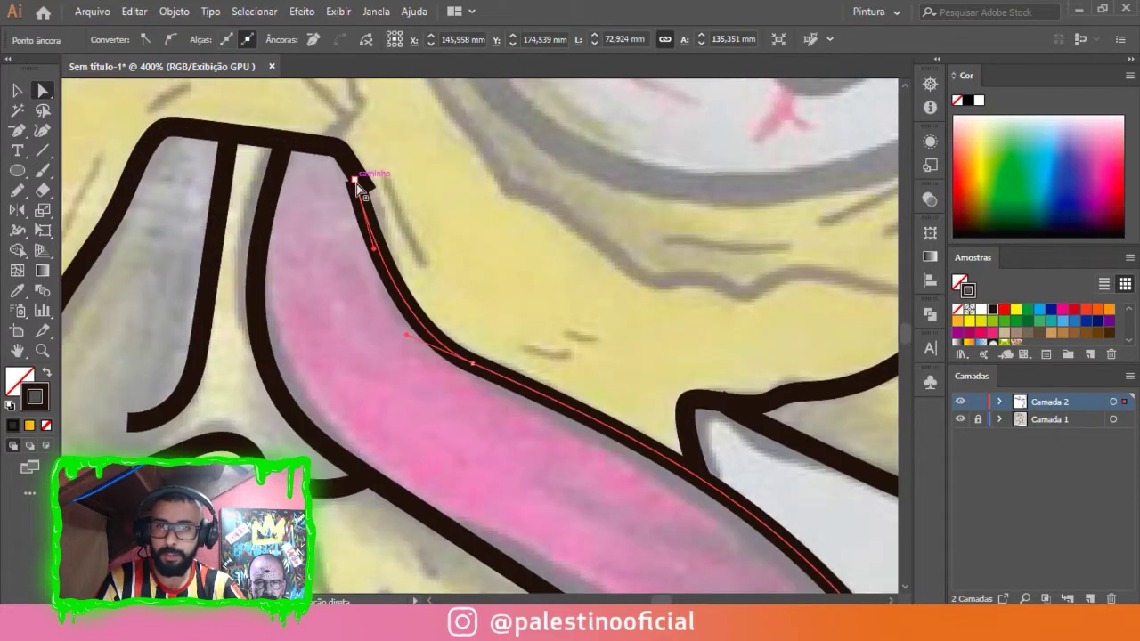
left_click_drag(356, 183, 369, 187)
left_click(451, 191)
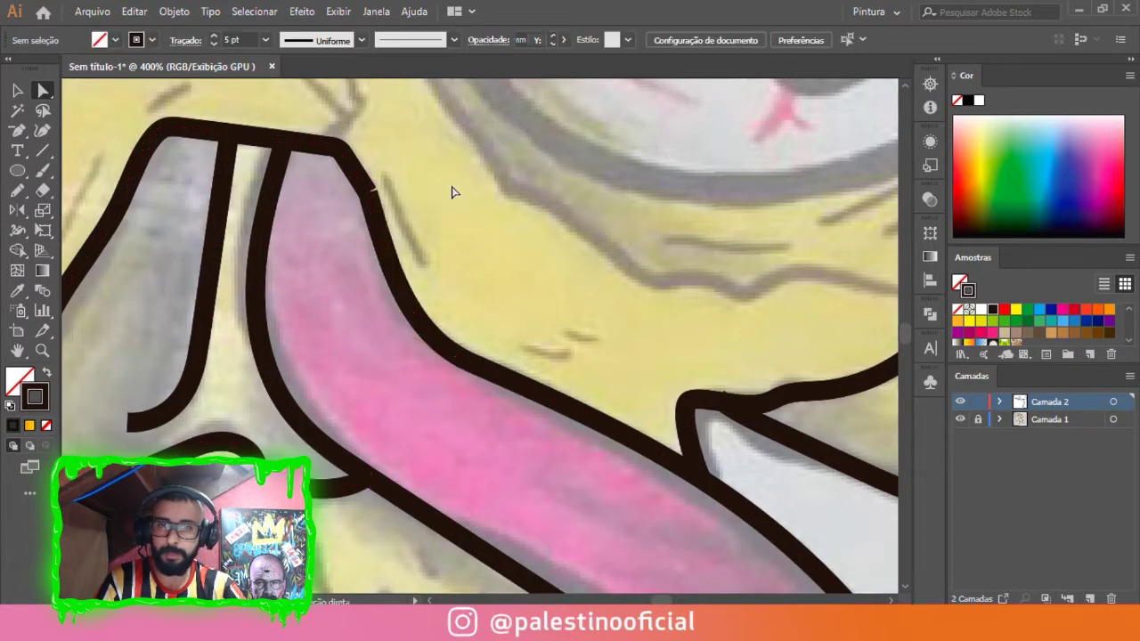
scroll(452, 192, "down", 3)
key("n")
scroll(313, 325, "up", 4)
Trace the tongue's black edge down from the teeth.
scroll(313, 325, "down", 2)
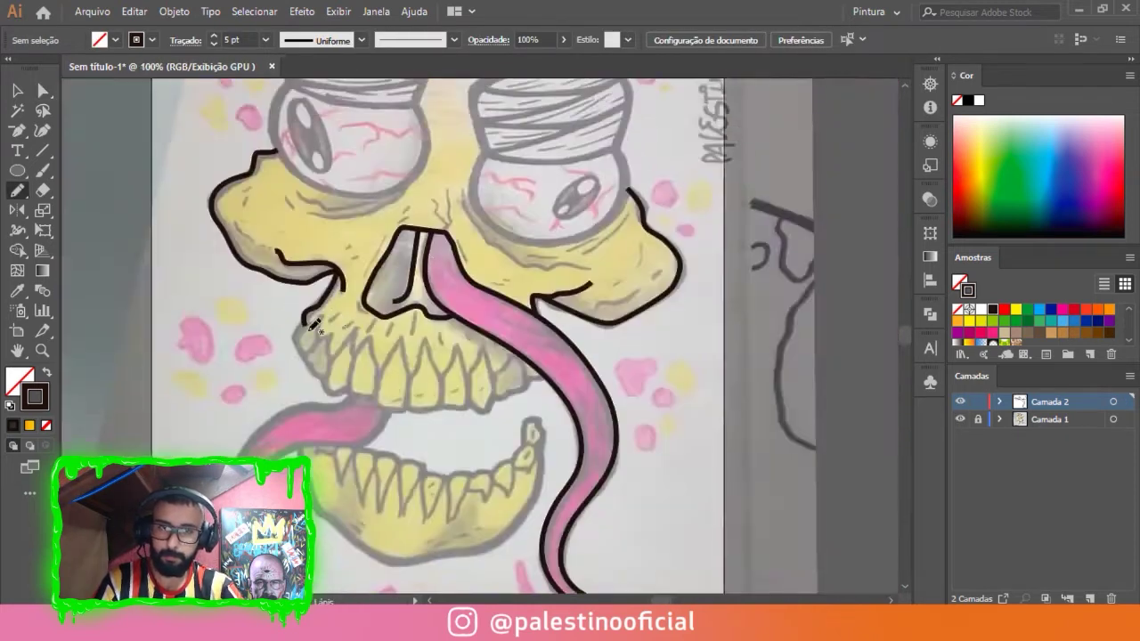
scroll(313, 325, "up", 2)
scroll(364, 470, "up", 1)
scroll(331, 305, "up", 1)
mouse_move(305, 290)
left_mouse_down()
mouse_move(439, 322)
mouse_move(346, 448)
left_mouse_up()
scroll(560, 330, "down", 2)
scroll(561, 330, "down", 2)
scroll(555, 178, "up", 2)
Reshape the tongue outline's curve and finish its end with the Pen tool.
key("a")
left_click_drag(348, 381, 312, 490)
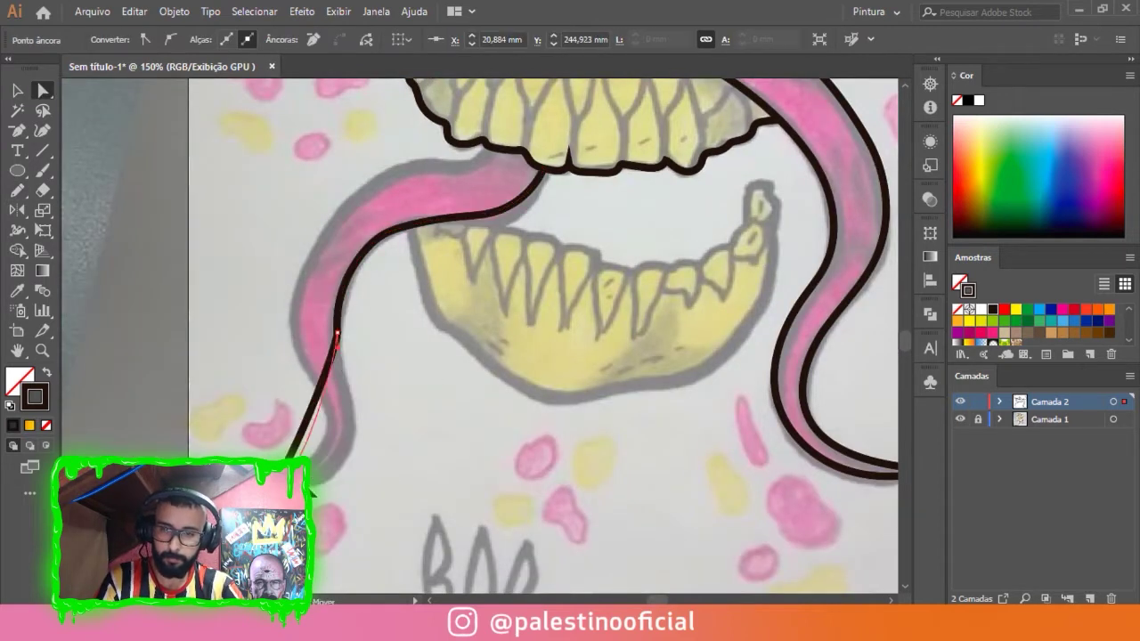
key("ctrl+z")
key("ctrl+shift+a")
key("n")
scroll(344, 382, "up", 3)
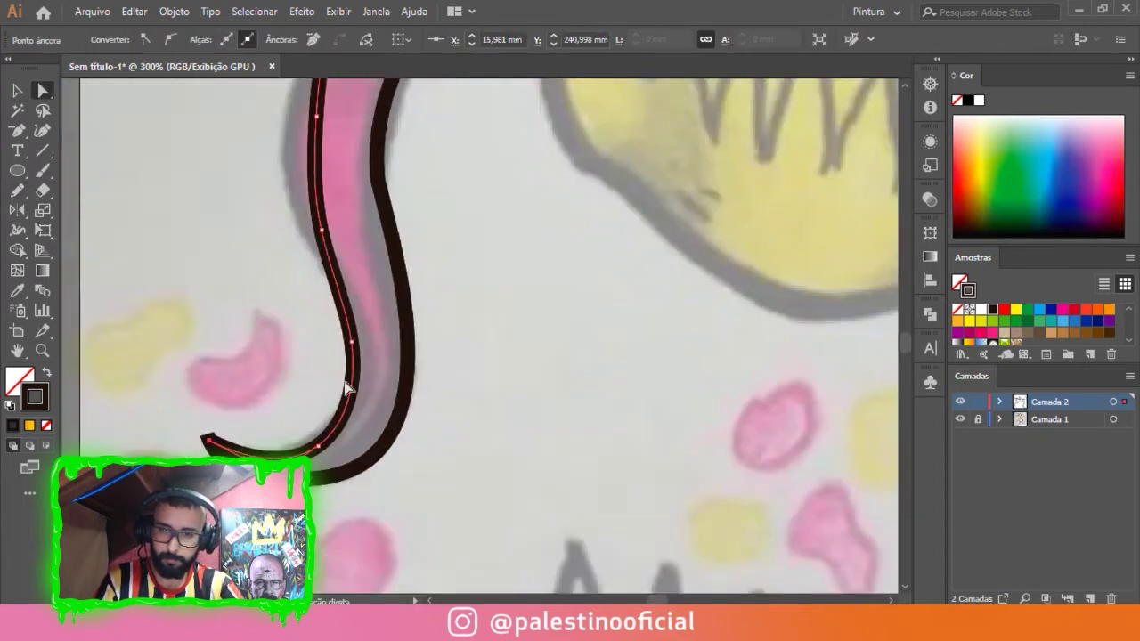
scroll(348, 445, "down", 2)
key("p")
left_click(361, 466)
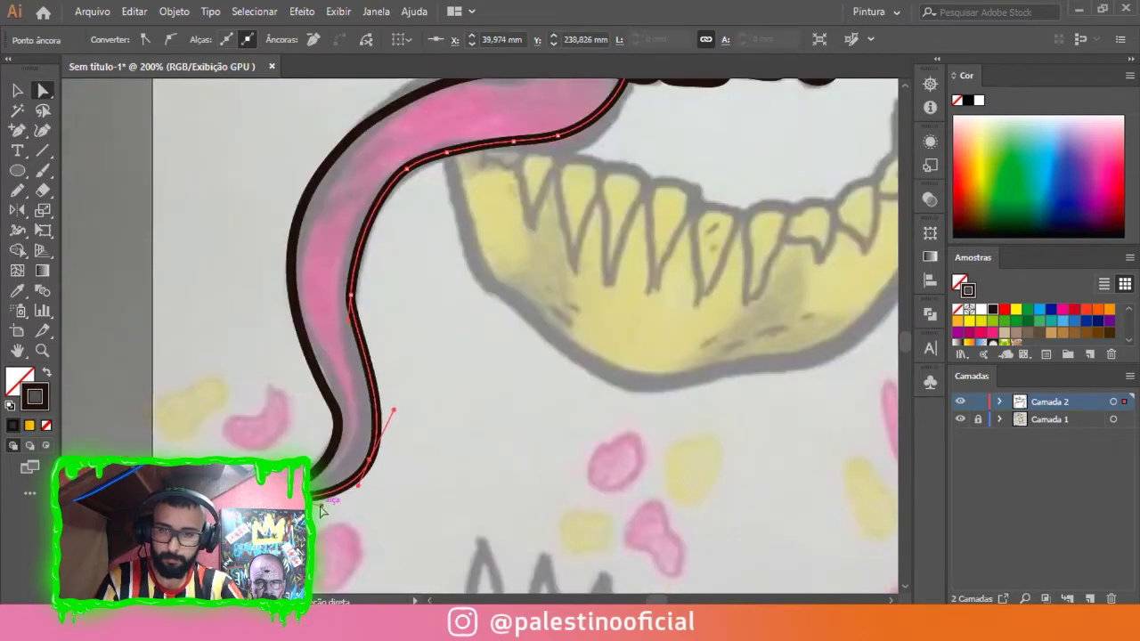
key("ctrl+shift+a")
key("ctrl+minus")
Draw black pencil strokes along the skull contour beside and under the left eye.
scroll(348, 255, "up", 2)
key("n")
scroll(267, 258, "down", 2)
scroll(381, 275, "down", 1)
scroll(343, 261, "up", 1)
scroll(456, 223, "down", 3)
scroll(456, 222, "up", 3)
left_click_drag(483, 250, 142, 344)
scroll(368, 300, "down", 2)
left_click_drag(352, 312, 412, 321)
scroll(542, 333, "down", 3)
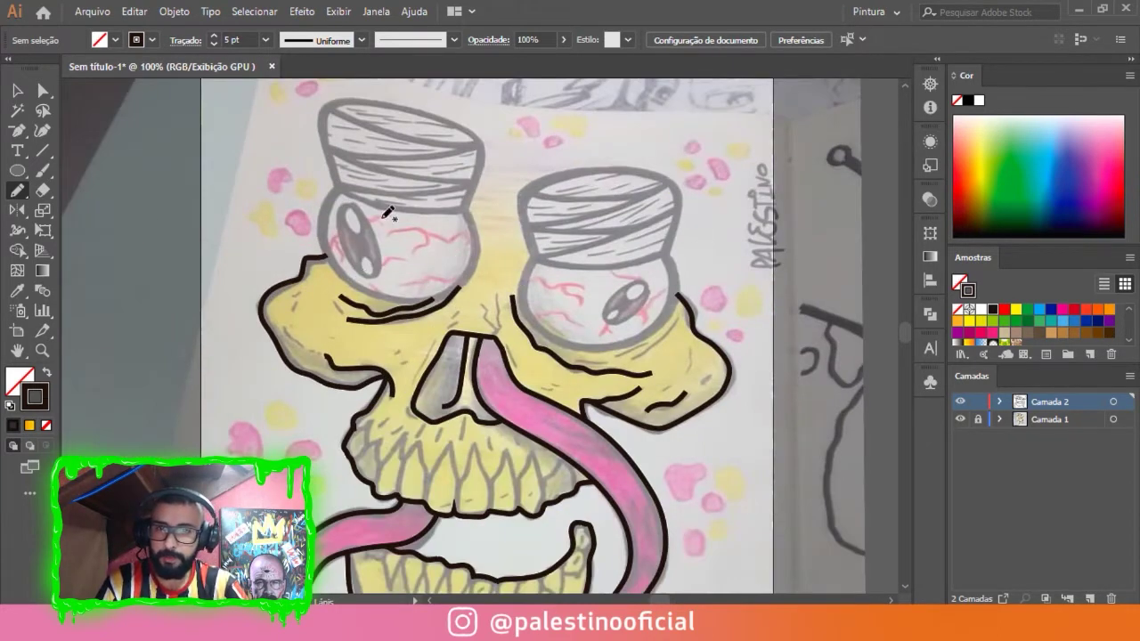
Draw an ellipse over the left eye and adjust its height and width.
left_click(18, 170)
scroll(410, 339, "up", 1)
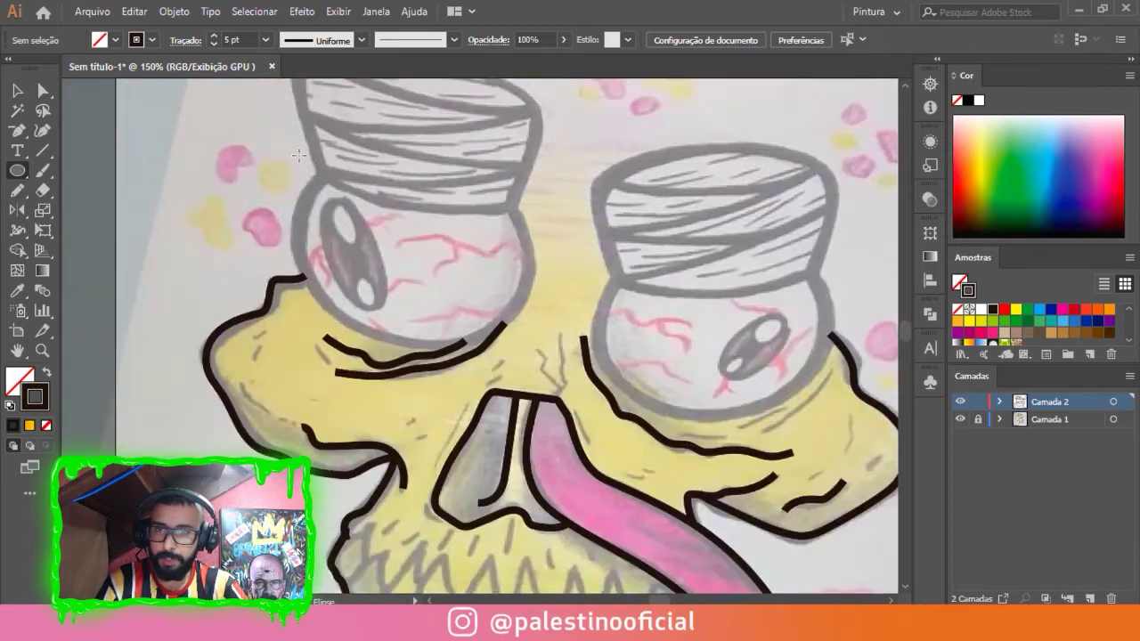
scroll(330, 267, "up", 2)
left_click_drag(292, 236, 531, 418)
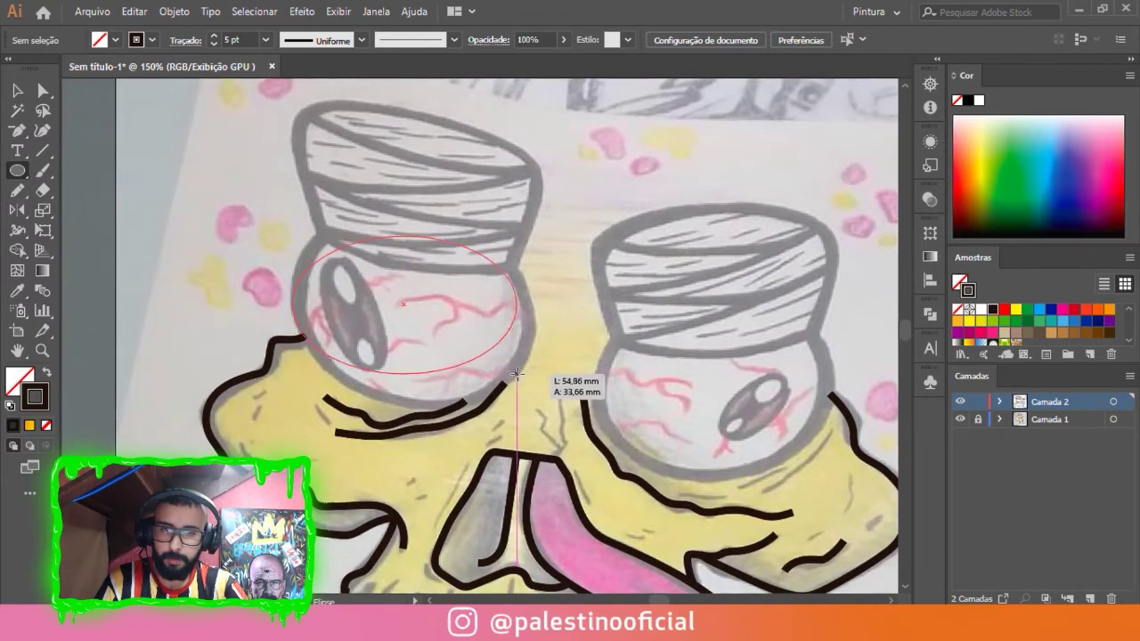
key("v")
left_click_drag(414, 239, 412, 229)
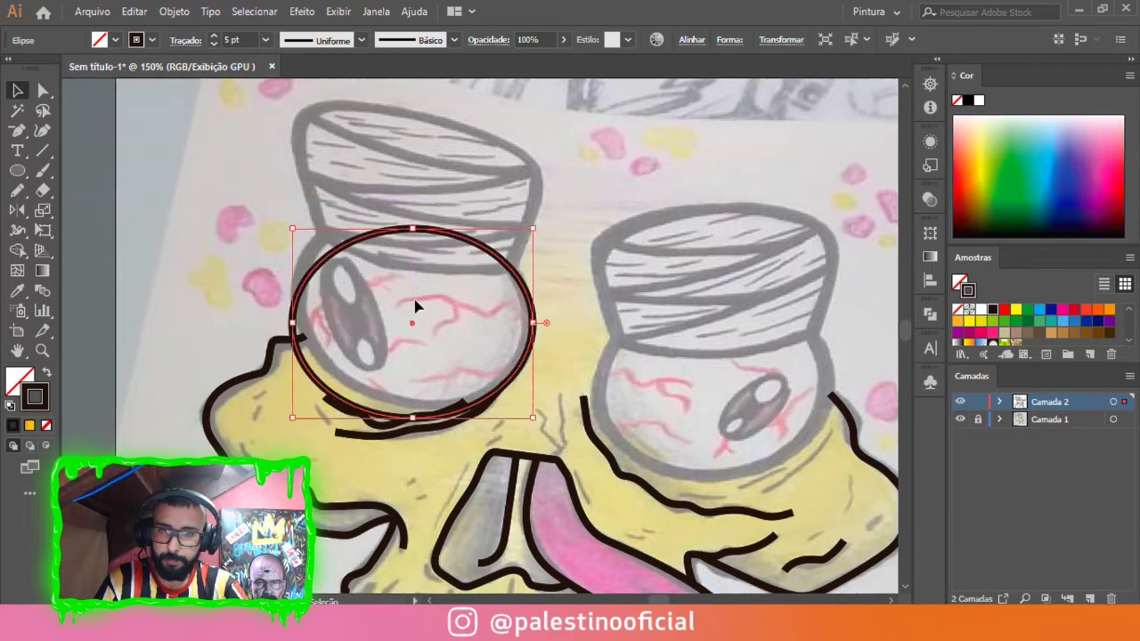
left_click_drag(417, 418, 415, 406)
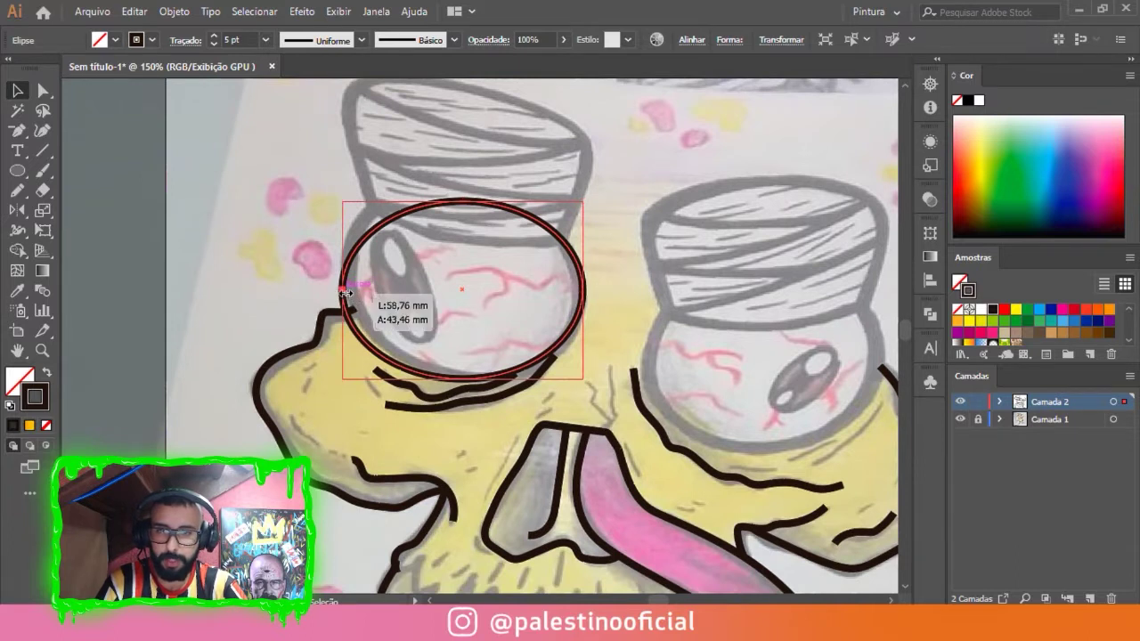
left_click_drag(343, 290, 349, 291)
left_click_drag(587, 290, 585, 289)
Give the eye ellipse an 8 pt stroke and stretch its top edge upward.
scroll(252, 39, "up", 2)
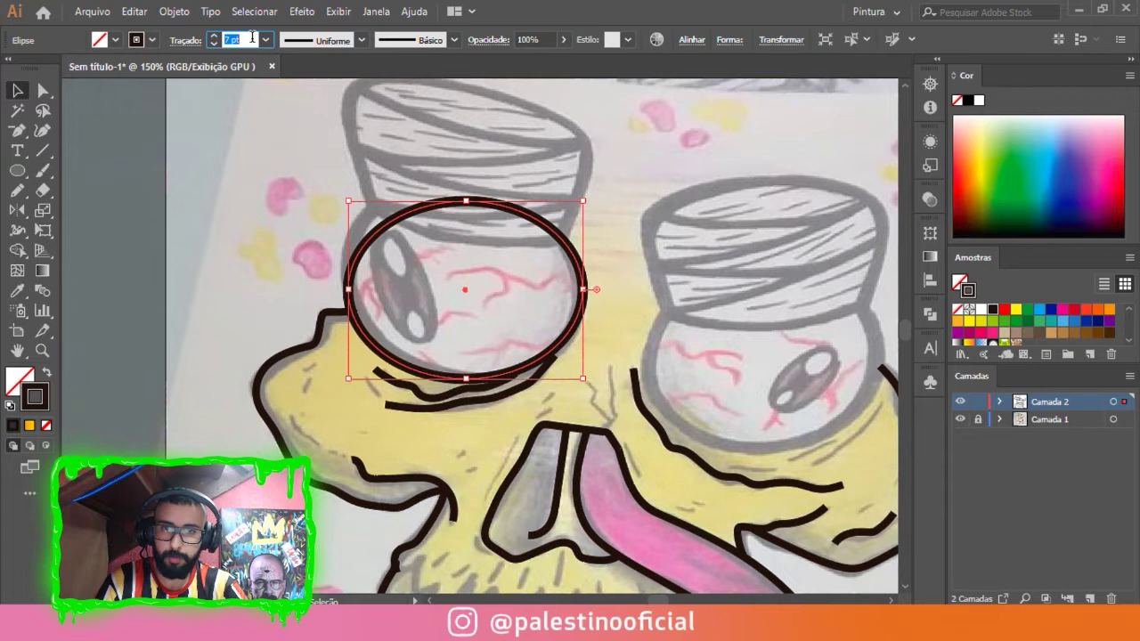
scroll(252, 39, "up", 1)
left_click(244, 103)
left_click(434, 374)
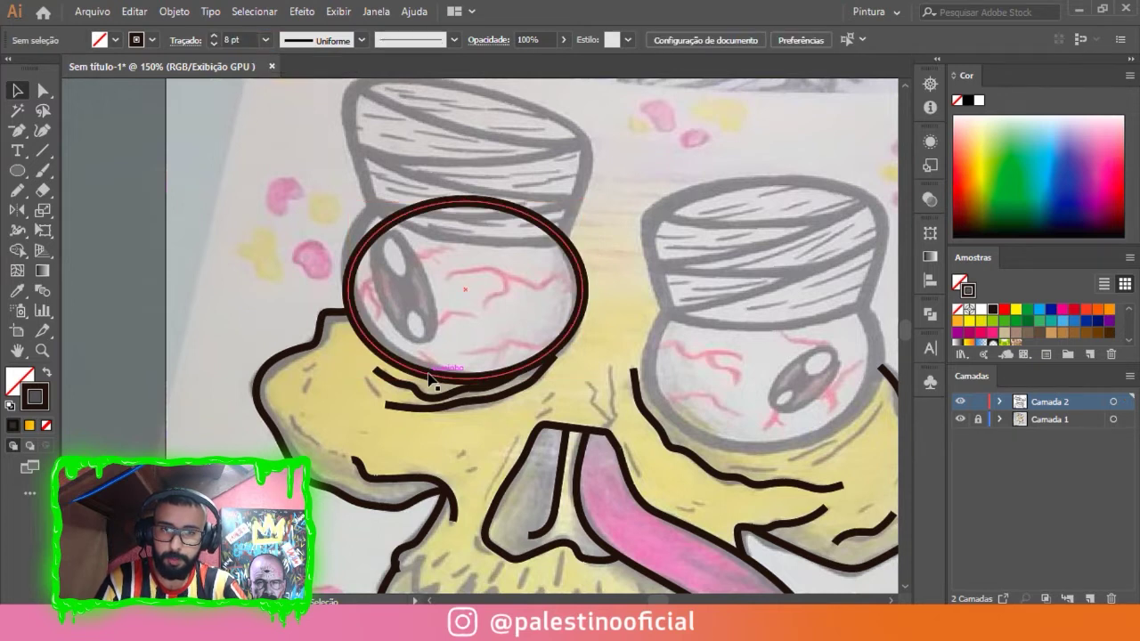
left_click_drag(466, 199, 467, 169)
left_click(450, 136)
key("ctrl+minus")
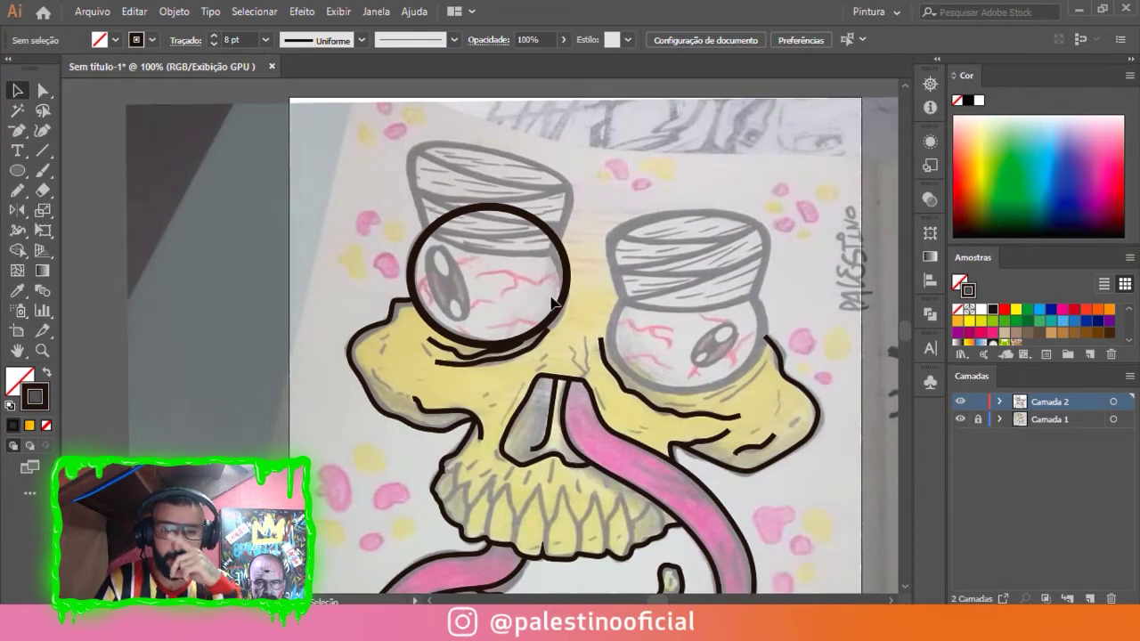
Cut the left eye circle with Scissors at its upper left and right sides.
scroll(521, 200, "up", 1, "alt")
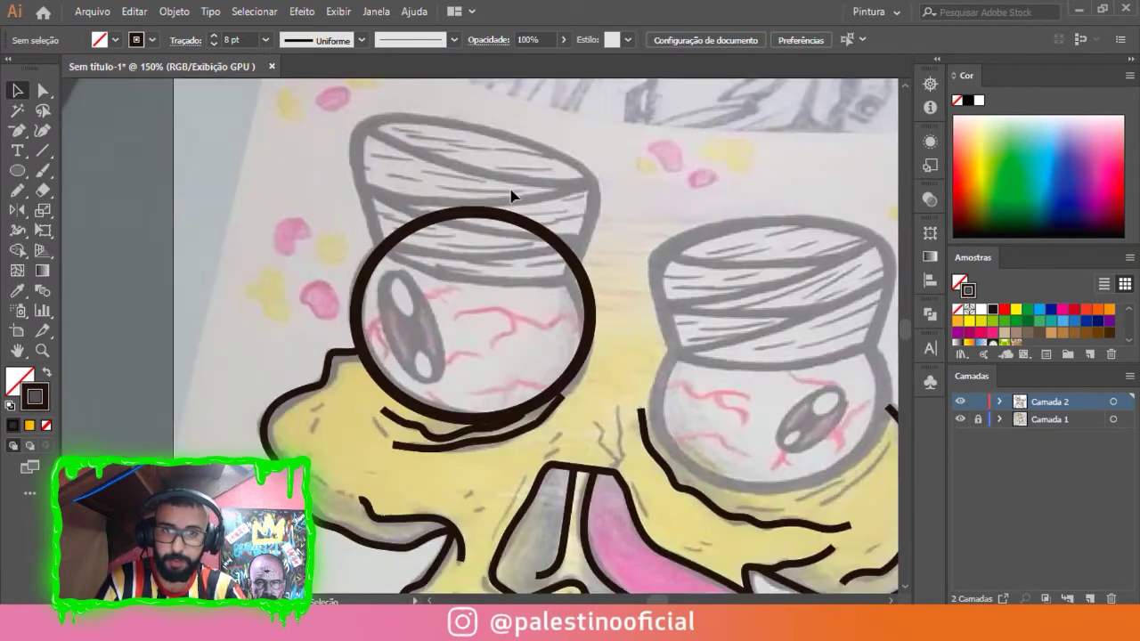
scroll(512, 196, "down", 1, "alt")
scroll(487, 173, "up", 1, "alt")
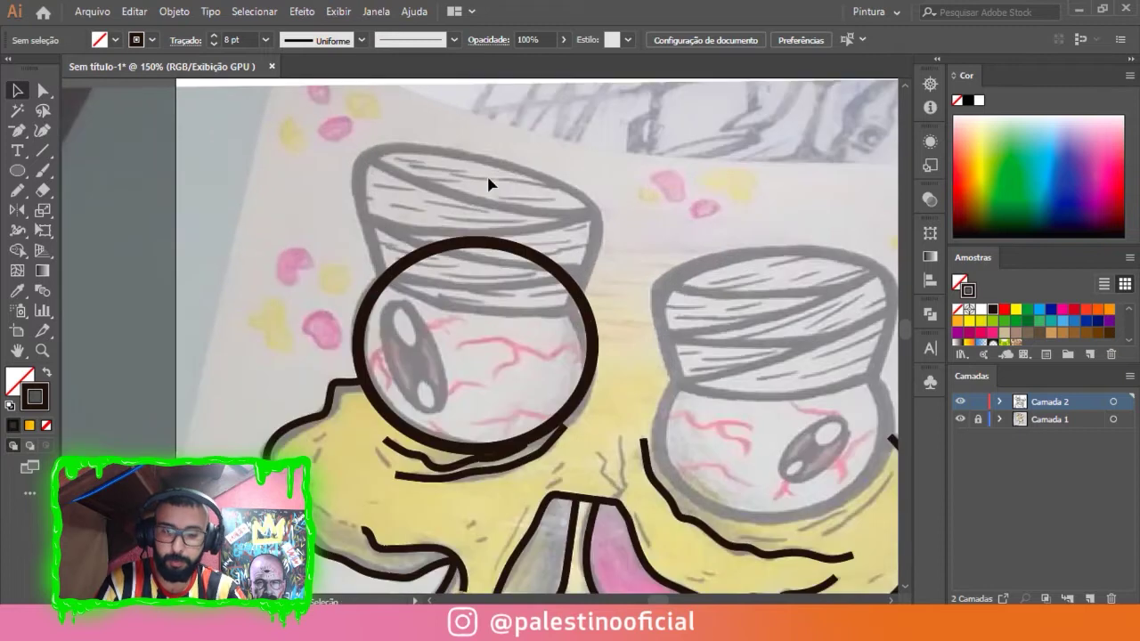
left_click(442, 248)
key("c")
left_click(383, 279)
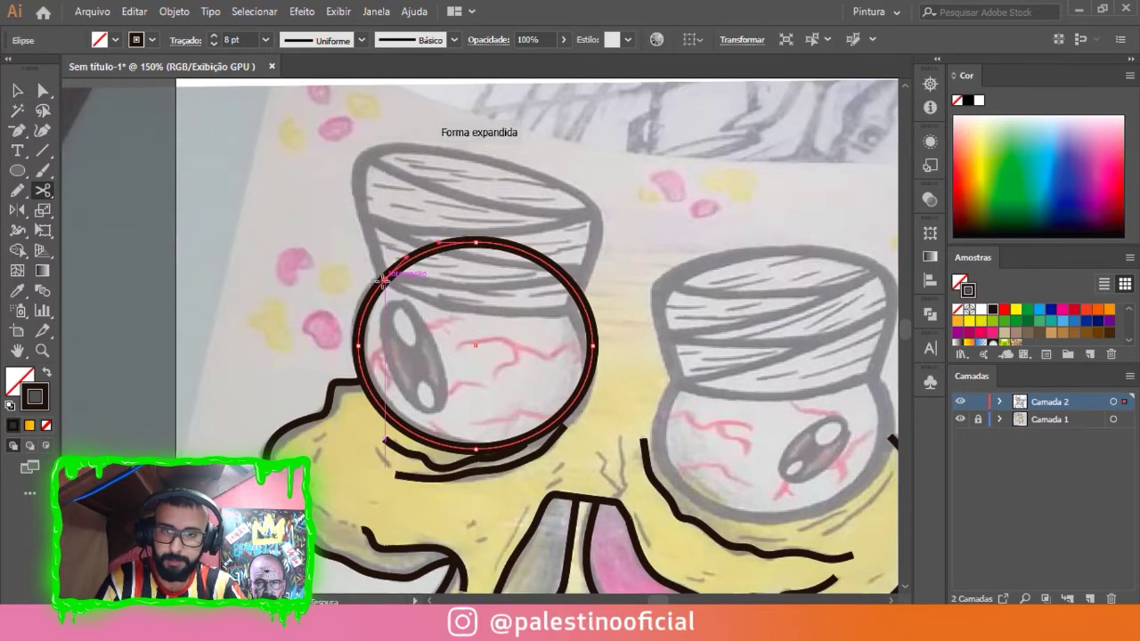
left_click(581, 305)
Delete the circle's top arc where the bandage overlaps it.
key("a")
key("v")
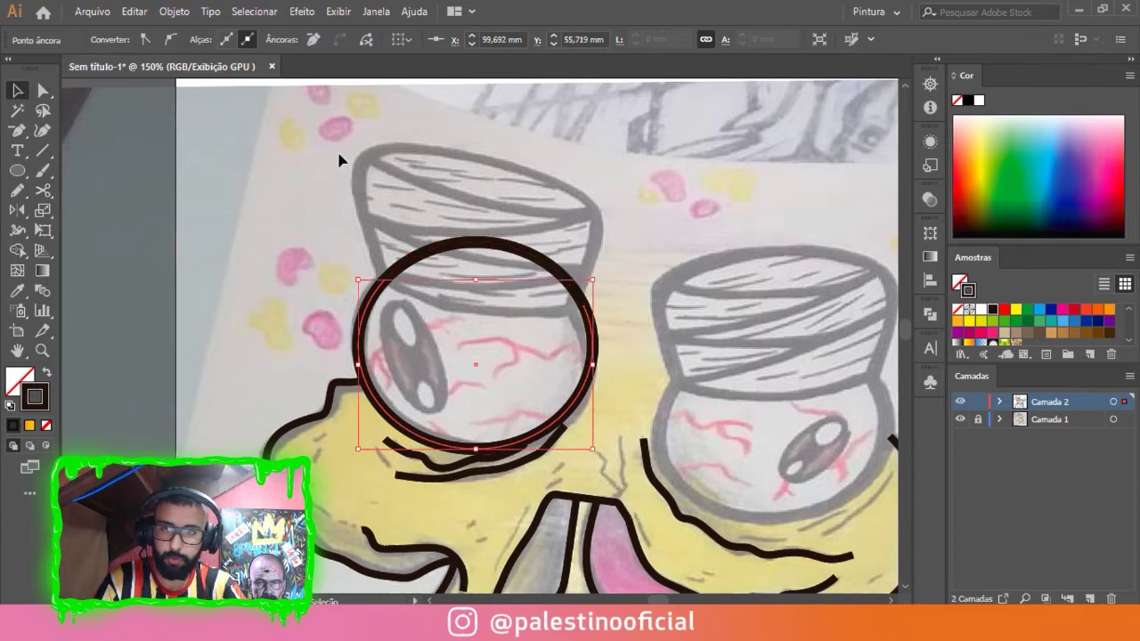
left_click(42, 91)
left_click(480, 251)
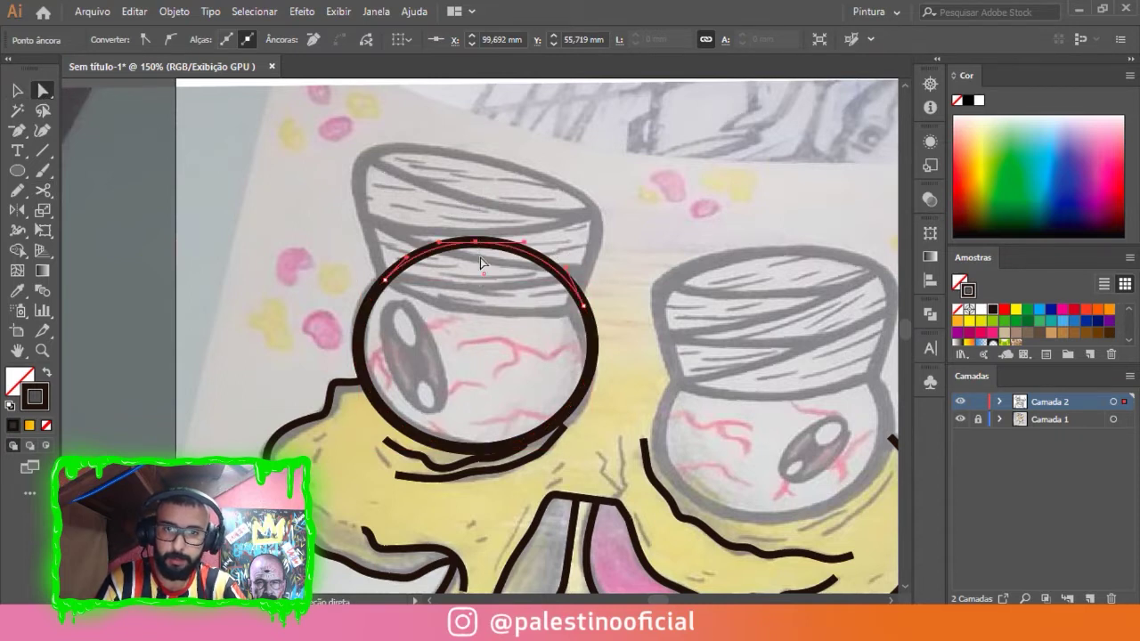
key("Delete")
key("p")
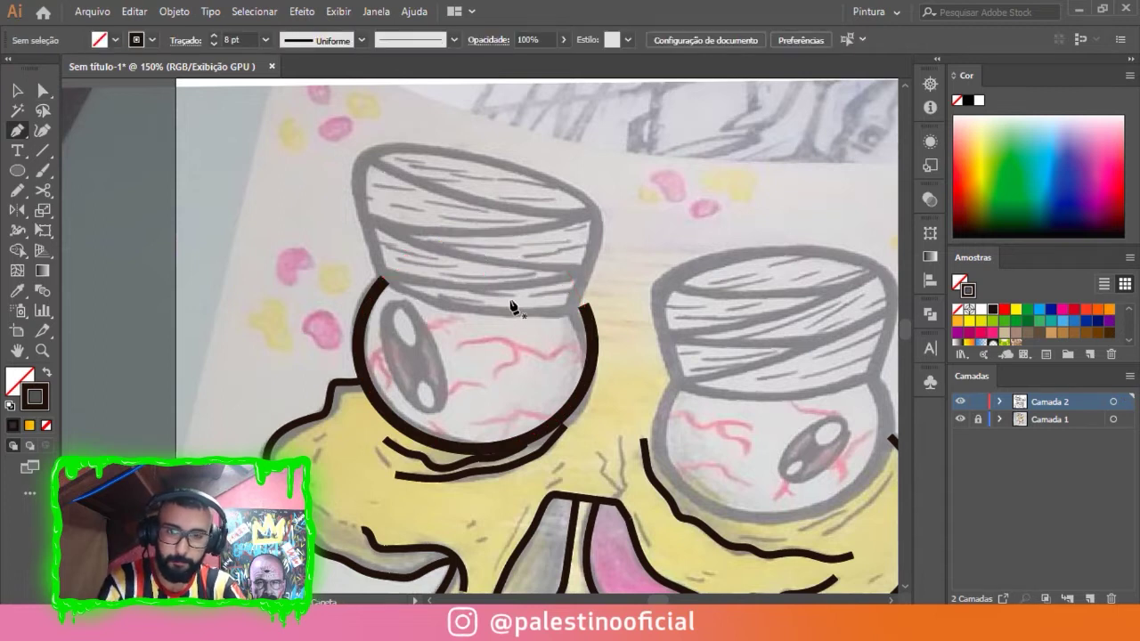
key("n")
scroll(410, 283, "up", 1)
Trace the left bandage cap's outline with the Pencil.
left_click_drag(393, 275, 294, 306)
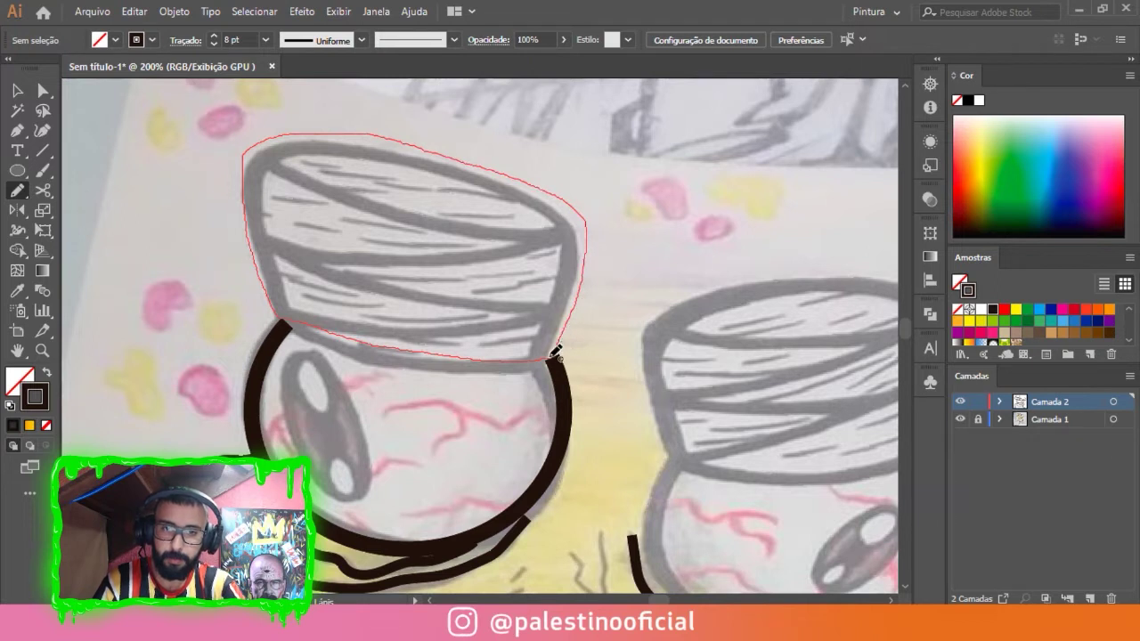
left_click_drag(553, 351, 553, 352)
key("ctrl+minus")
key("ctrl+equal")
key("a")
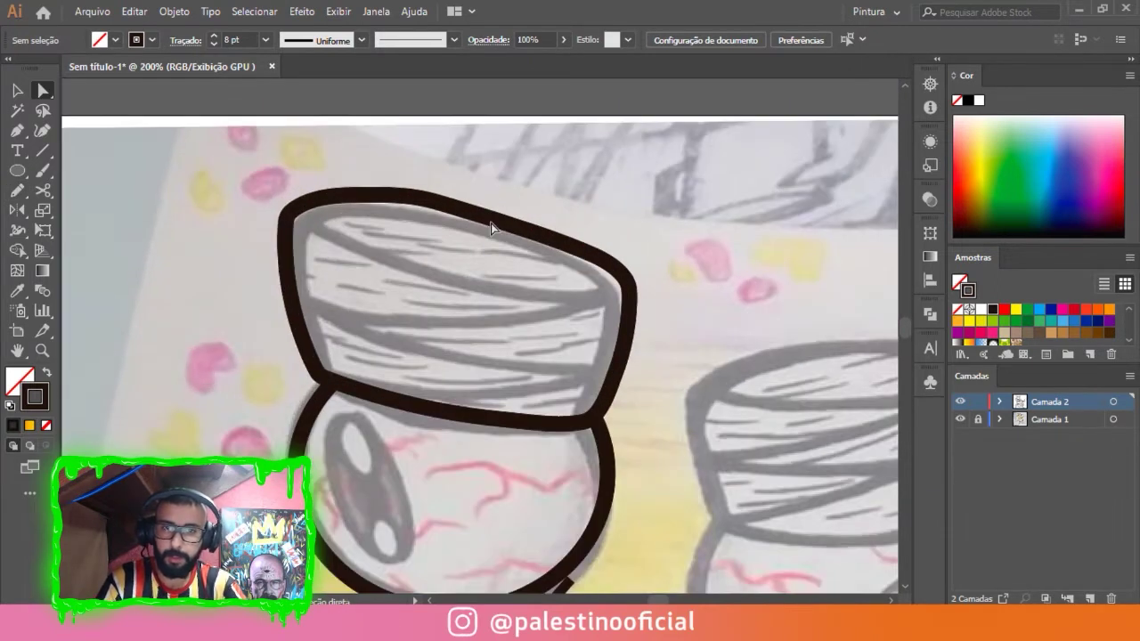
left_click(490, 224)
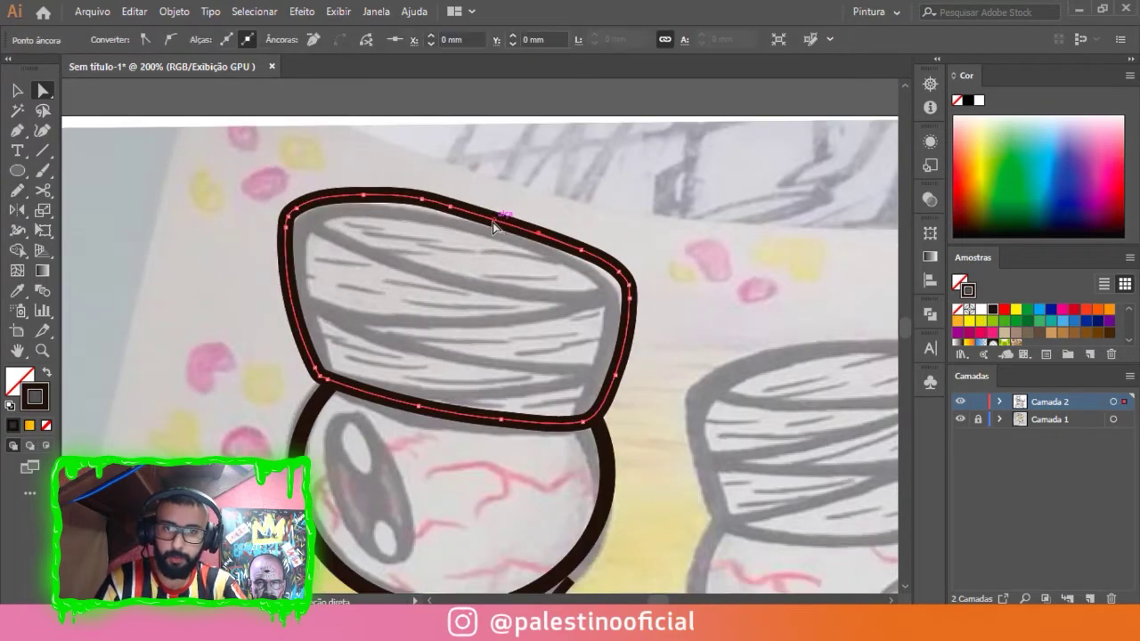
Remove four top-edge anchors and curve the bandage's top edge smoothly.
key("minus")
left_click(450, 207)
left_click(421, 197)
left_click(363, 194)
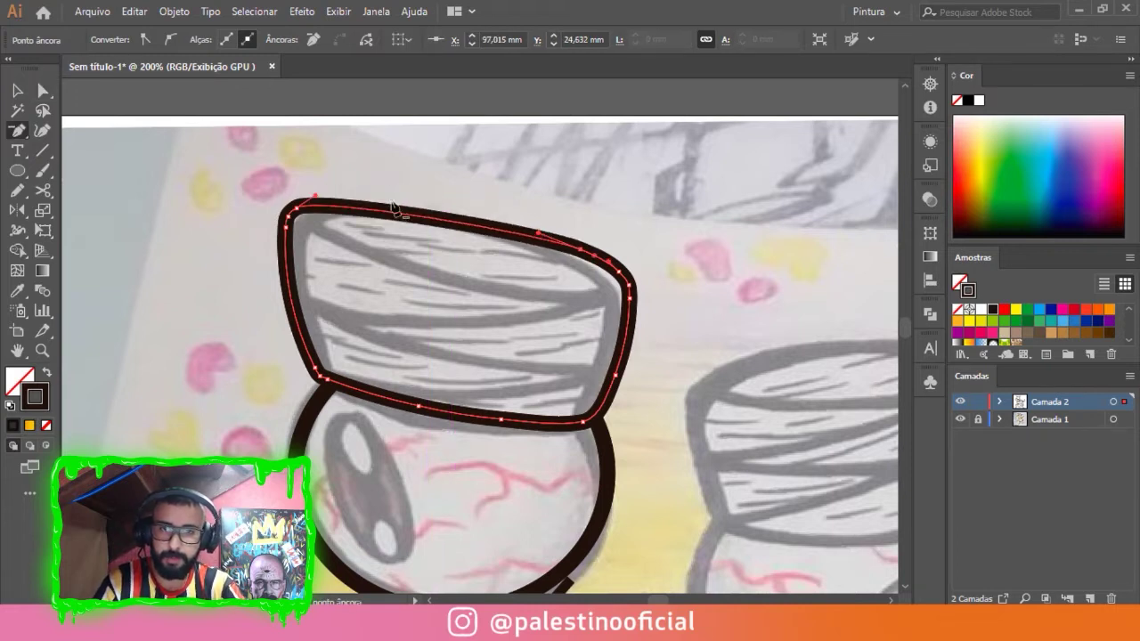
left_click(579, 250)
key("a")
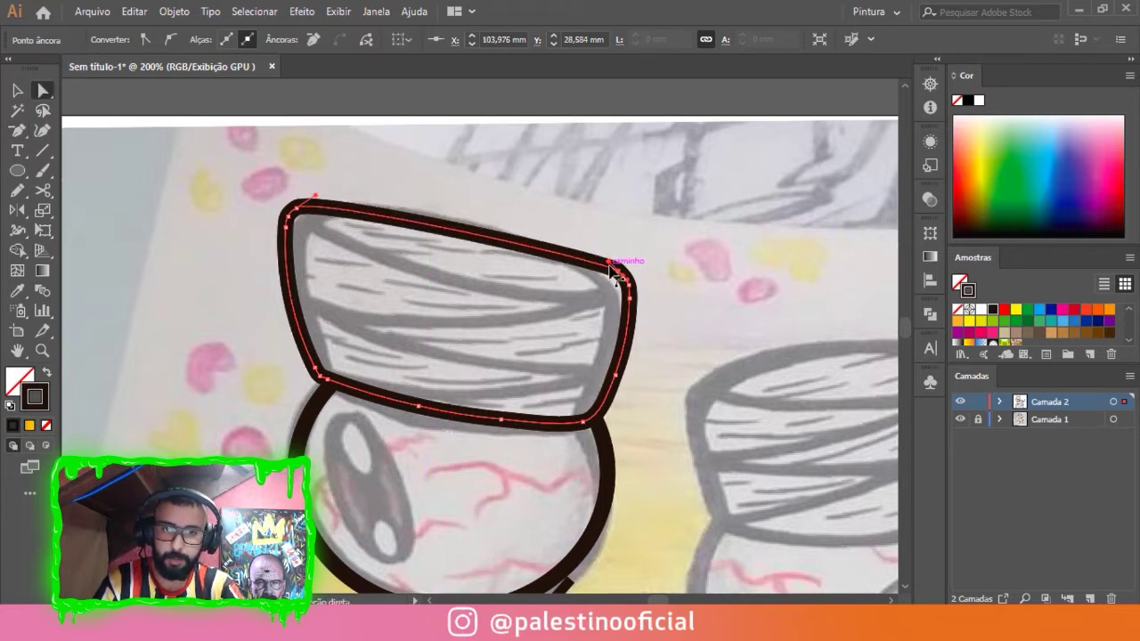
left_click_drag(611, 267, 484, 164)
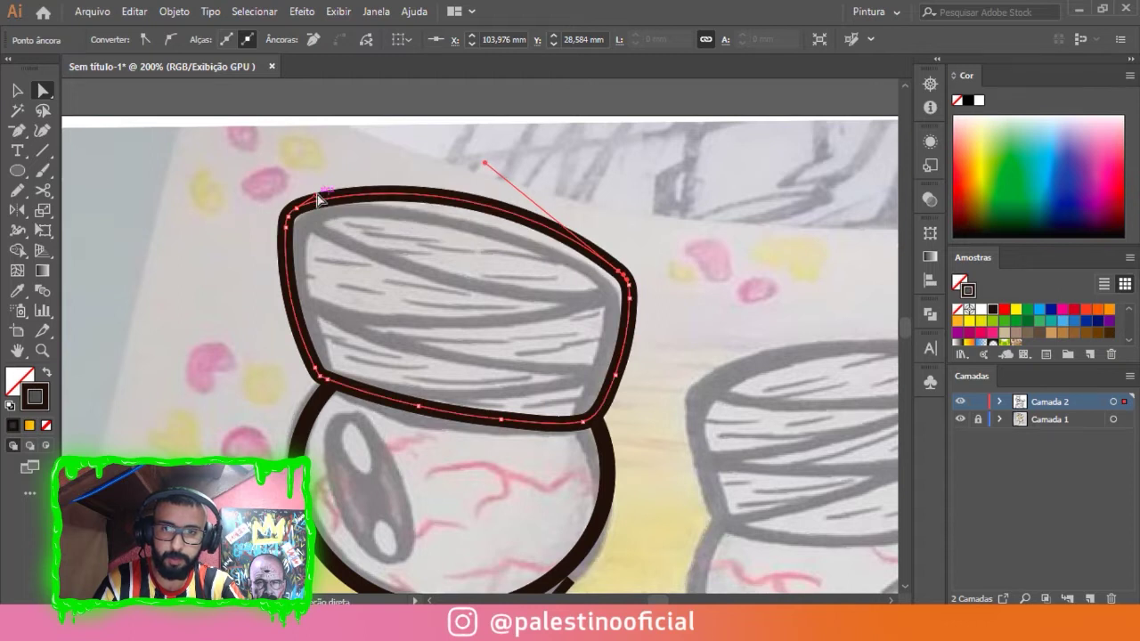
left_click_drag(319, 200, 418, 192)
Review the finished bandage outline zoomed out, then zoom back in on it.
key("ctrl+shift+a")
key("ctrl+minus")
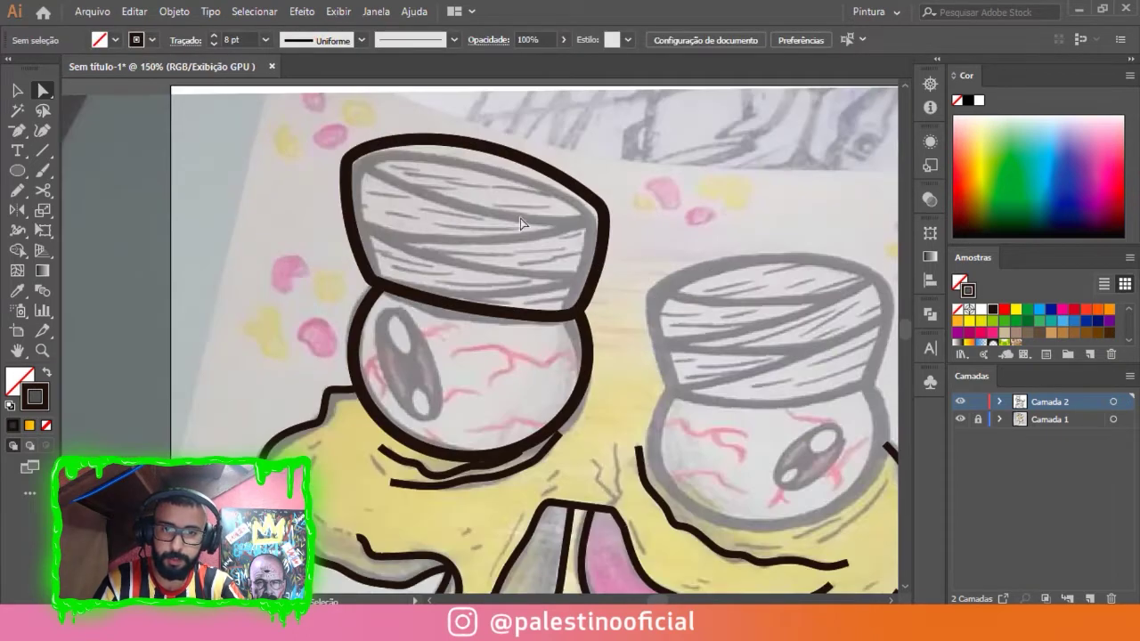
left_click(526, 164)
key("ctrl+shift+a")
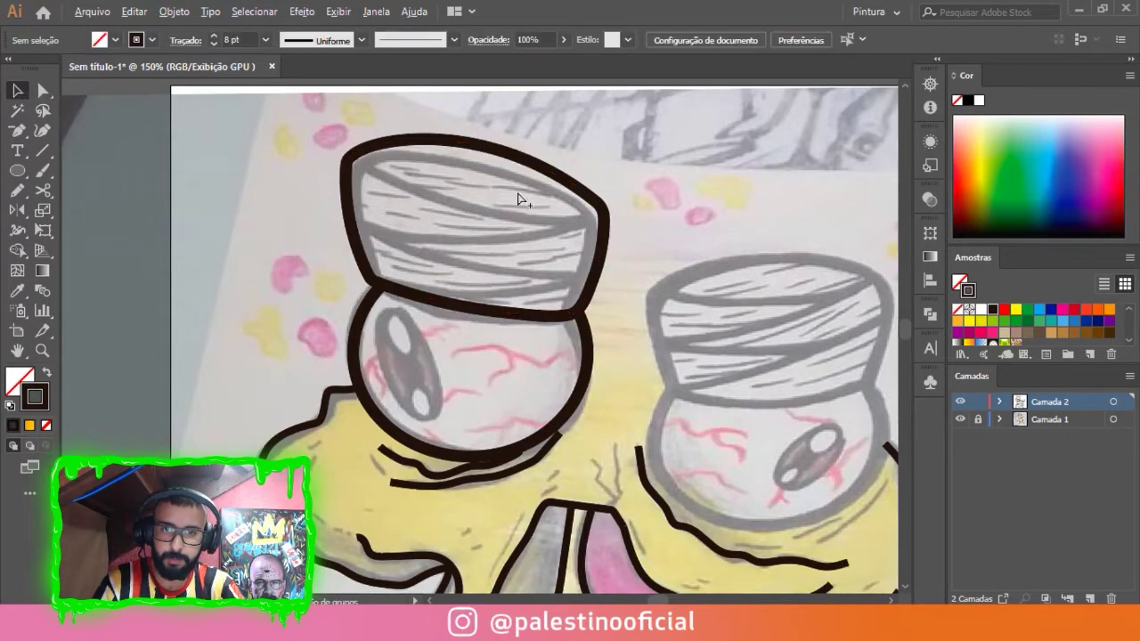
key("ctrl+plus")
key("n")
key("ctrl+plus")
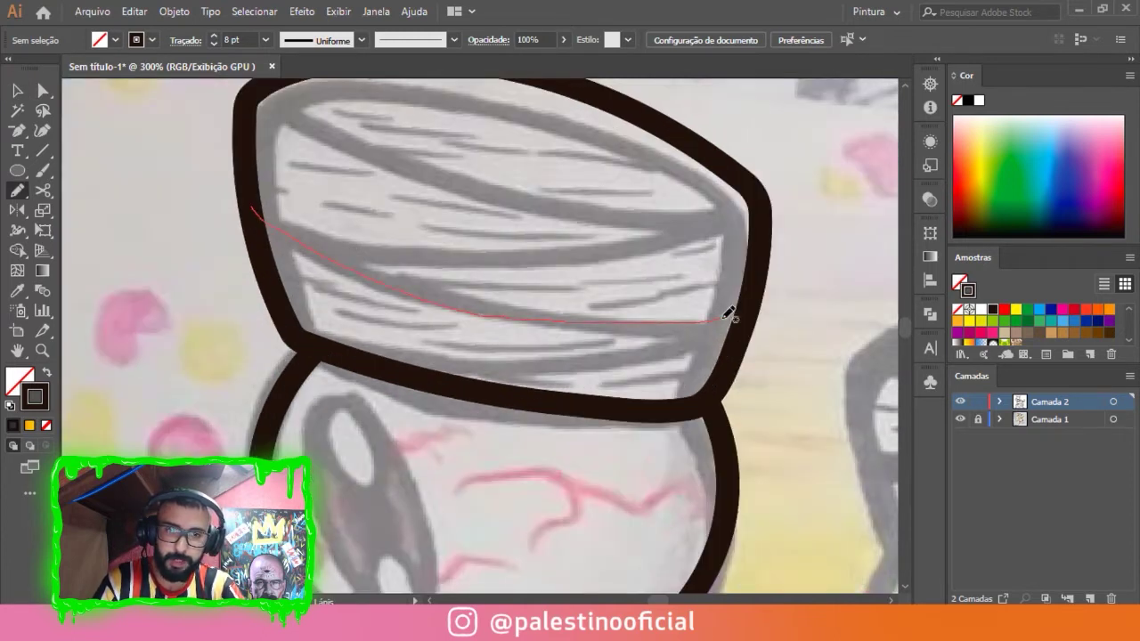
Draw wrap lines across the bandage's lower and upper bands.
left_click_drag(752, 308, 746, 314)
key("ctrl+plus")
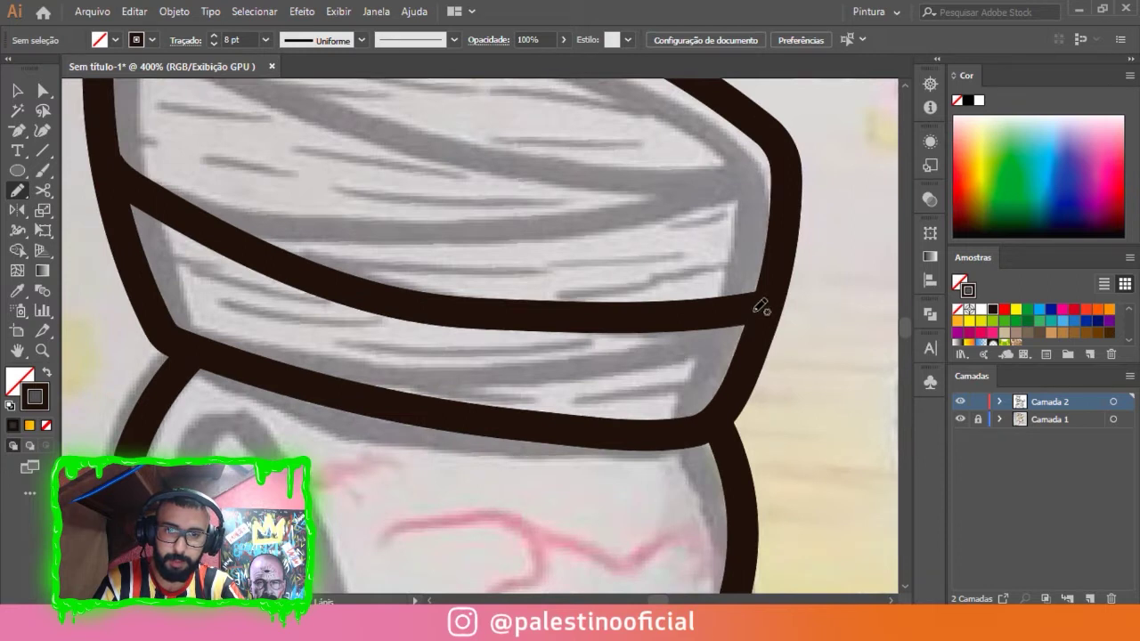
key("ctrl+z")
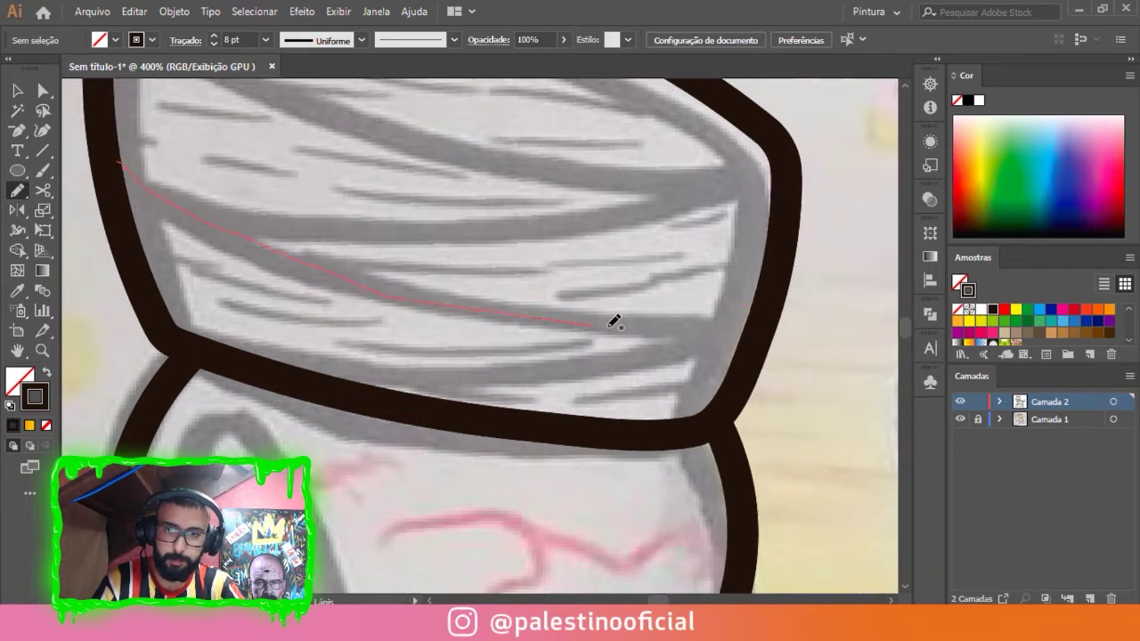
mouse_move(771, 301)
left_mouse_down()
mouse_move(564, 343)
mouse_move(327, 356)
left_mouse_up()
left_click_drag(224, 346, 218, 329)
key("ctrl+minus")
key("ctrl+minus")
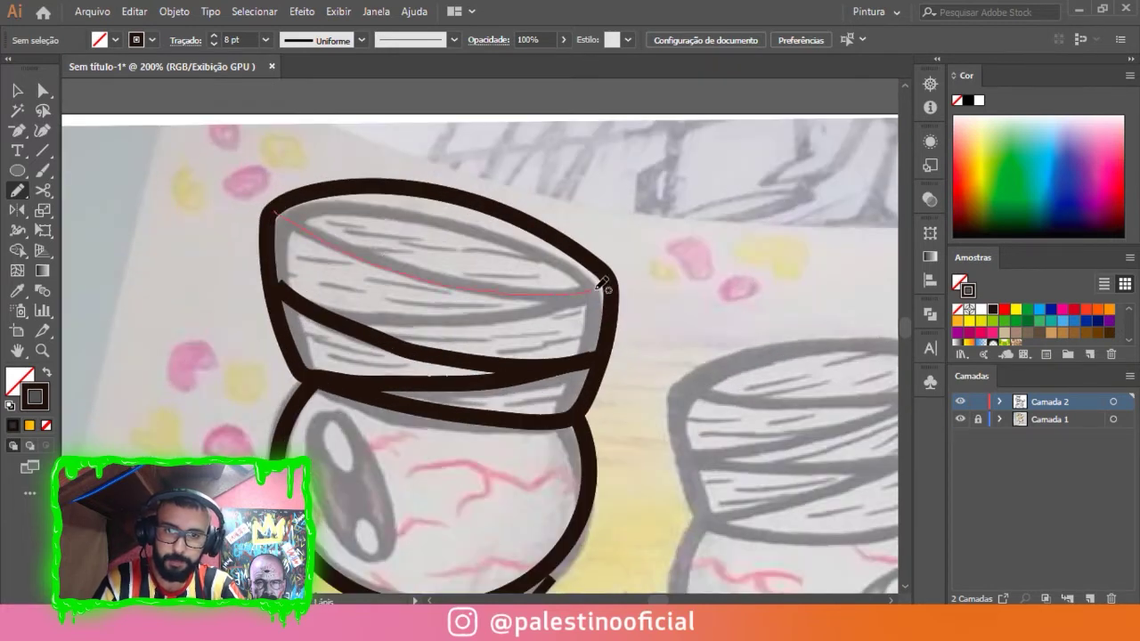
left_click_drag(597, 288, 618, 283)
left_click_drag(339, 315, 336, 316)
key("ctrl+plus")
key("ctrl+plus")
Smooth the wrap line by moving its end, deleting extra anchors and bending its curve.
key("a")
left_click(252, 285)
left_click_drag(252, 289, 244, 283)
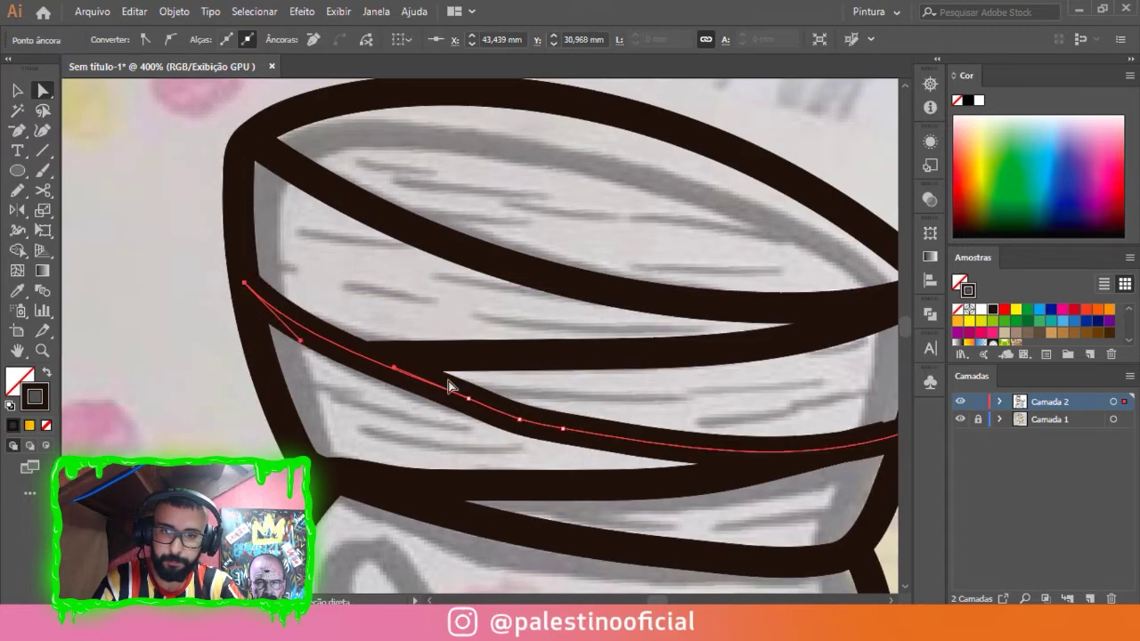
key("p")
left_click(470, 397)
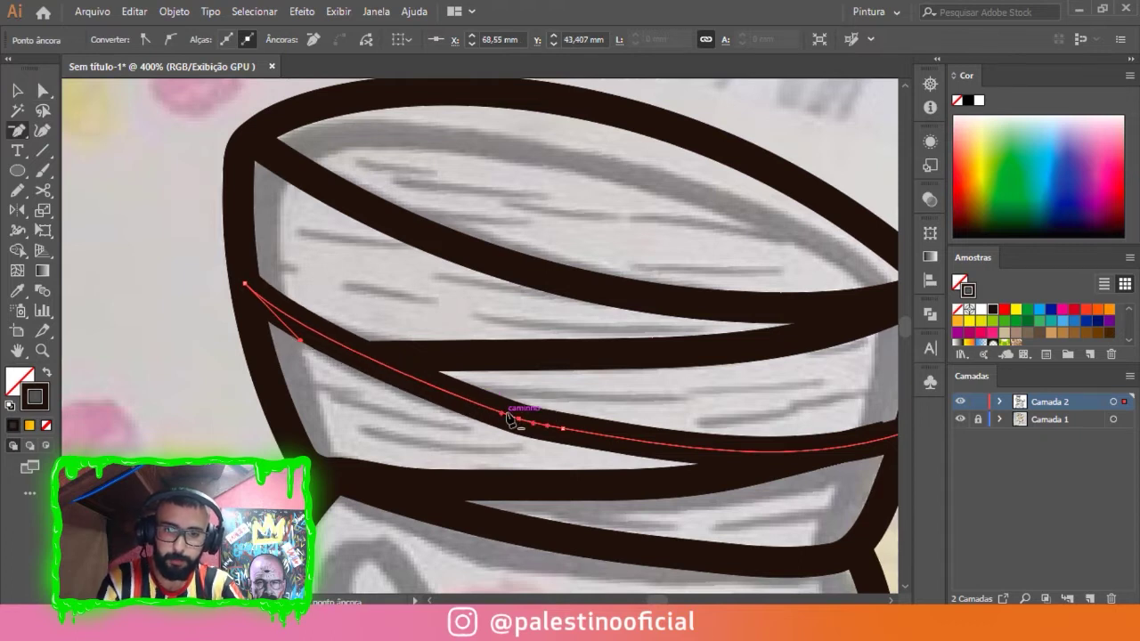
left_click(525, 420)
left_click(557, 429)
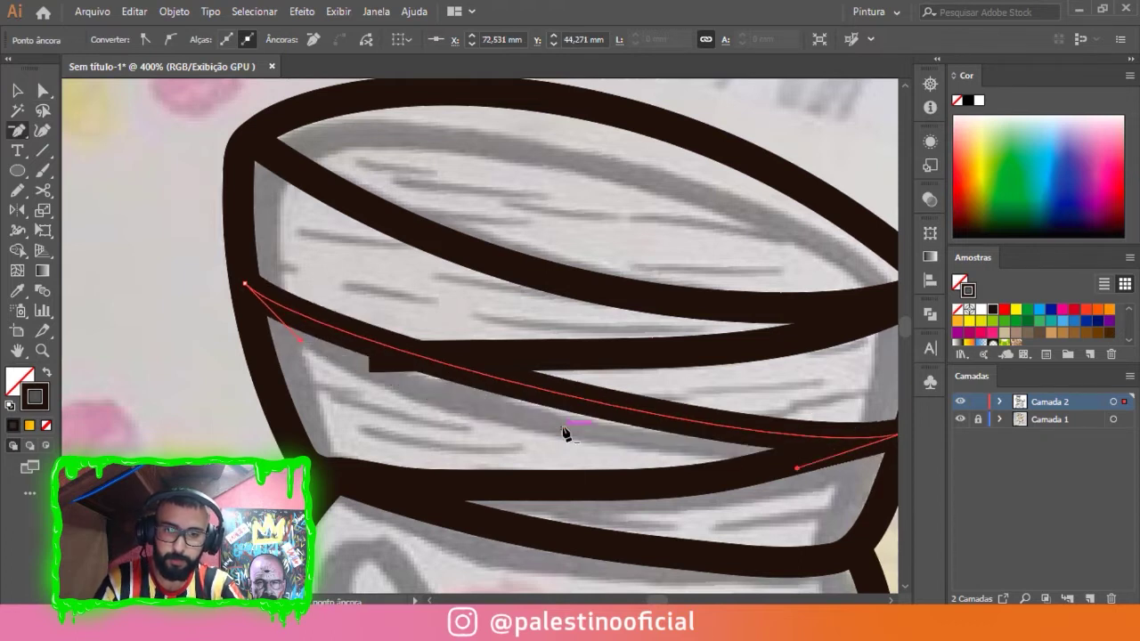
key("a")
left_click_drag(300, 340, 368, 411)
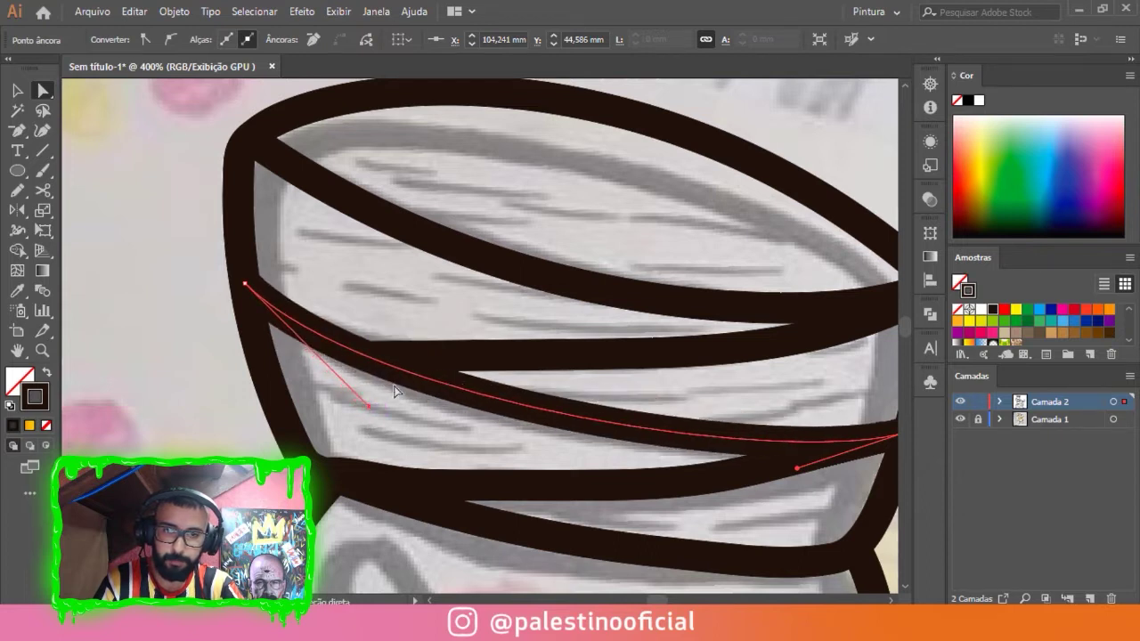
scroll(394, 392, "down", 5)
left_click(542, 310)
Hide and re-show the Camada 1 sketch layer to check the line art.
scroll(460, 229, "up", 3)
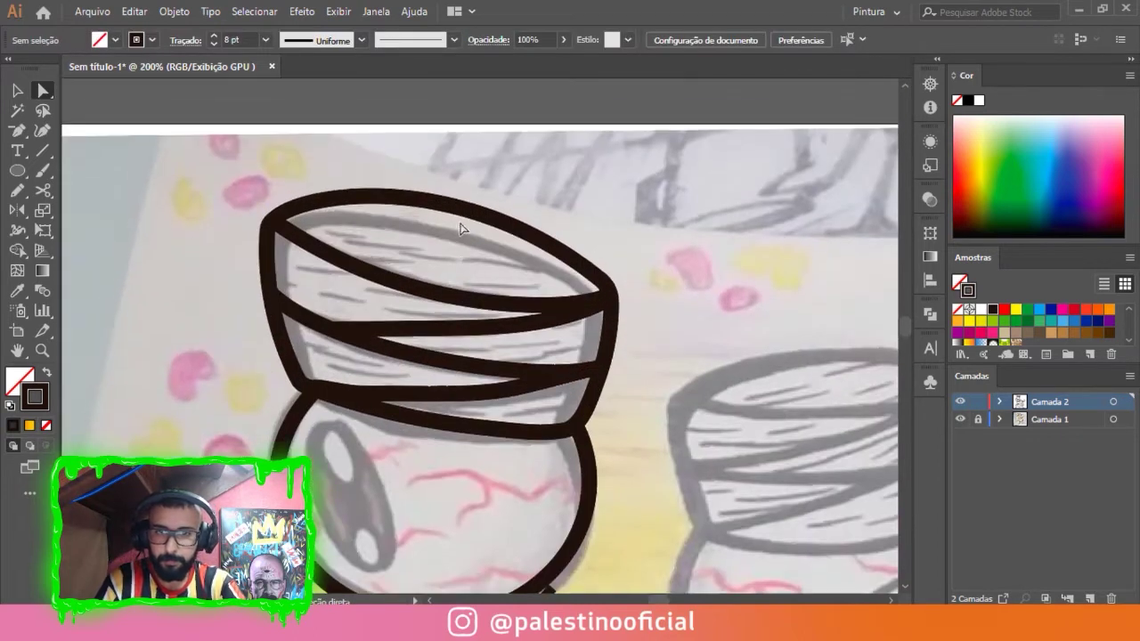
scroll(434, 234, "down", 1)
scroll(520, 241, "down", 1)
scroll(526, 279, "down", 1)
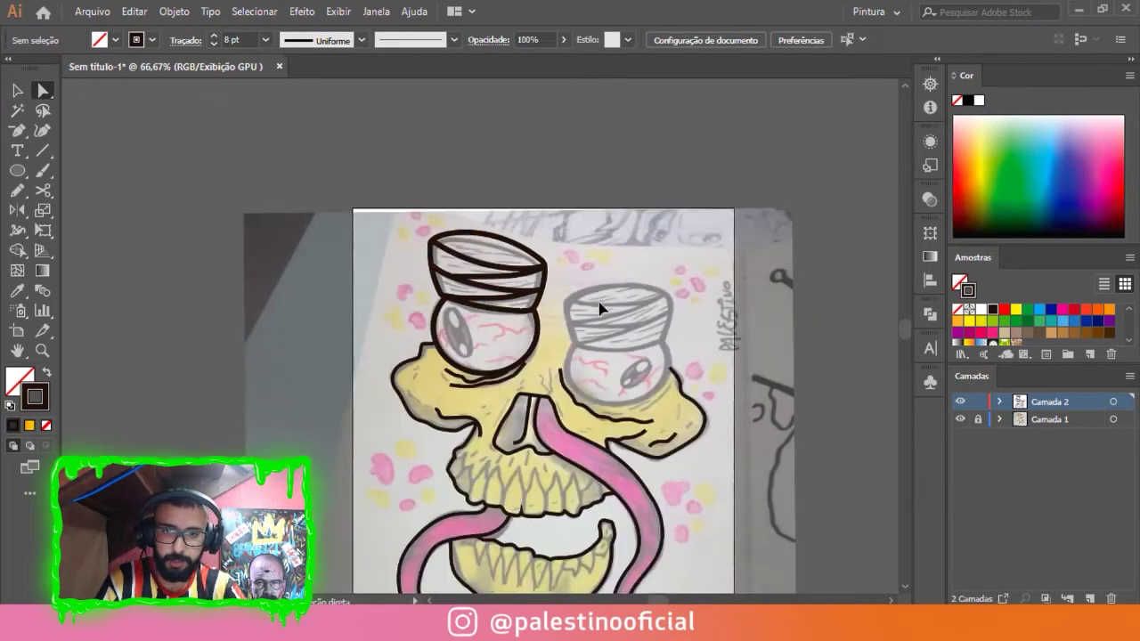
left_click(959, 419)
key("ctrl+minus")
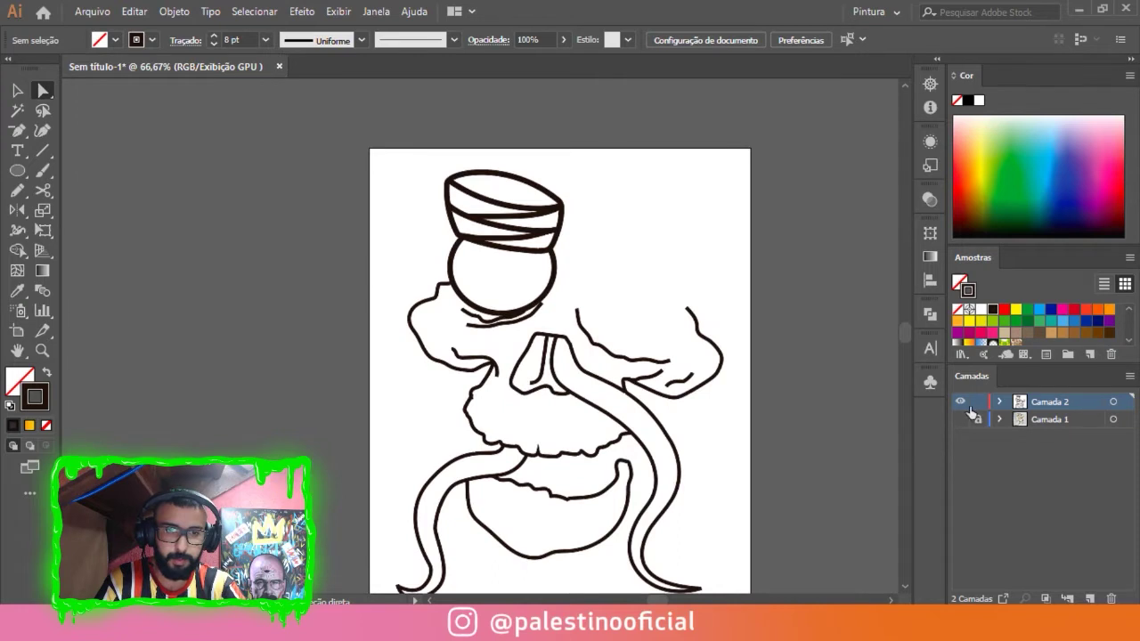
left_click(959, 418)
scroll(509, 247, "up", 1)
scroll(470, 291, "up", 2)
Alt-drag a copy of the left eye's cap and eyeball paths toward the right eye.
scroll(392, 256, "down", 2)
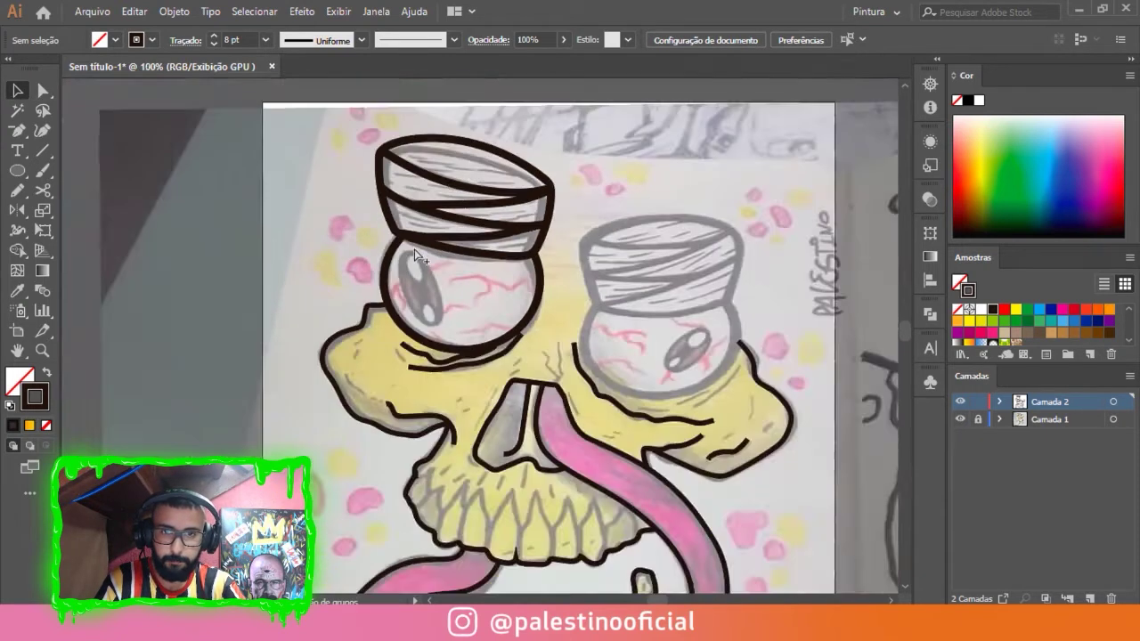
scroll(392, 257, "up", 1)
key("b")
key("v")
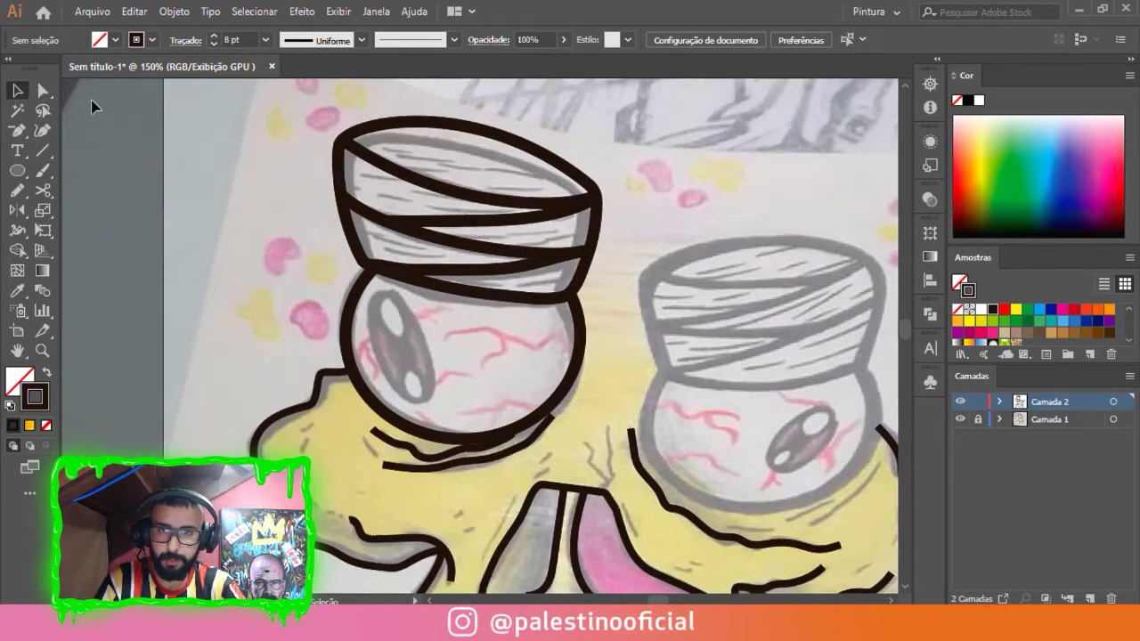
left_click(598, 241)
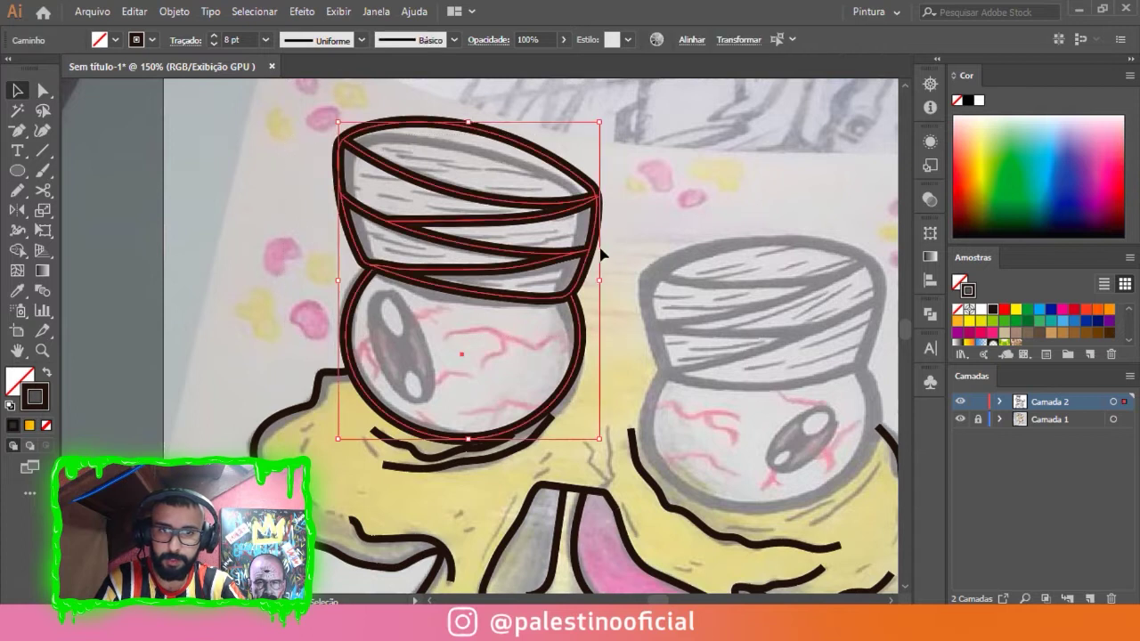
key("ctrl+minus")
key("ctrl+minus")
left_click(411, 225)
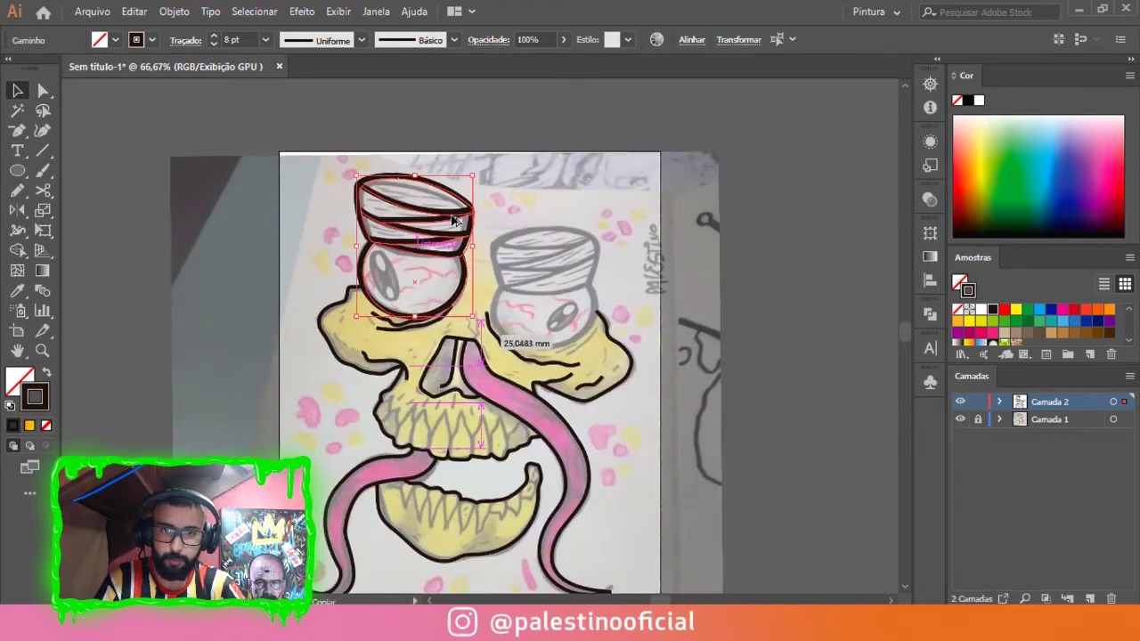
left_click_drag(436, 216, 593, 219)
scroll(593, 219, "up", 2)
scroll(593, 219, "up", 1)
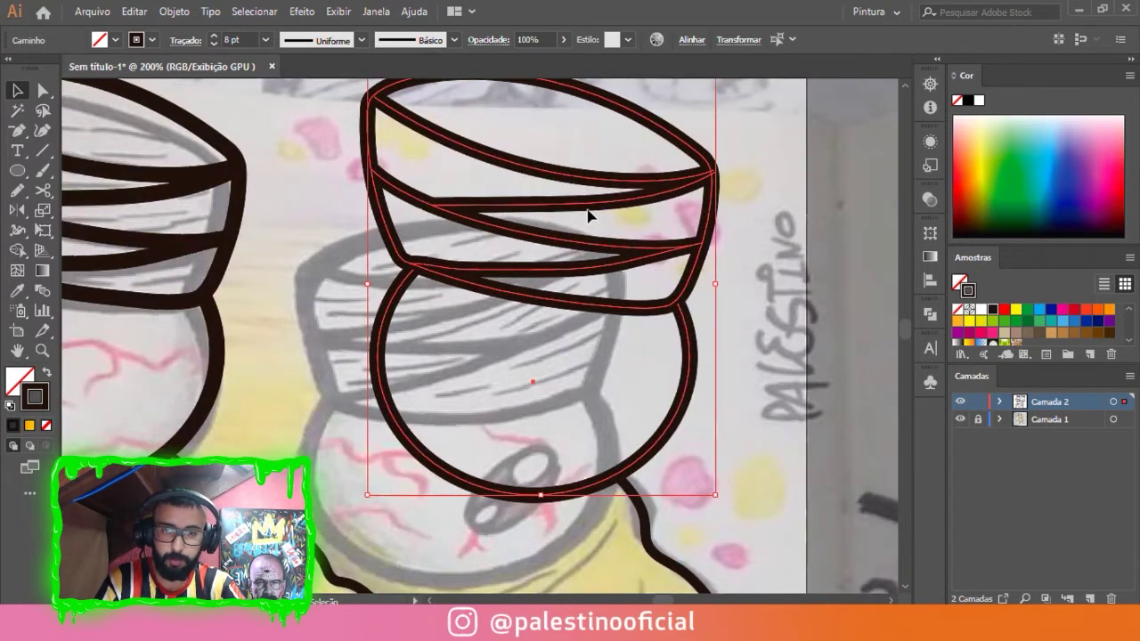
Reflect the copy across the vertical axis and align it over the right sketched eye.
right_click(588, 214)
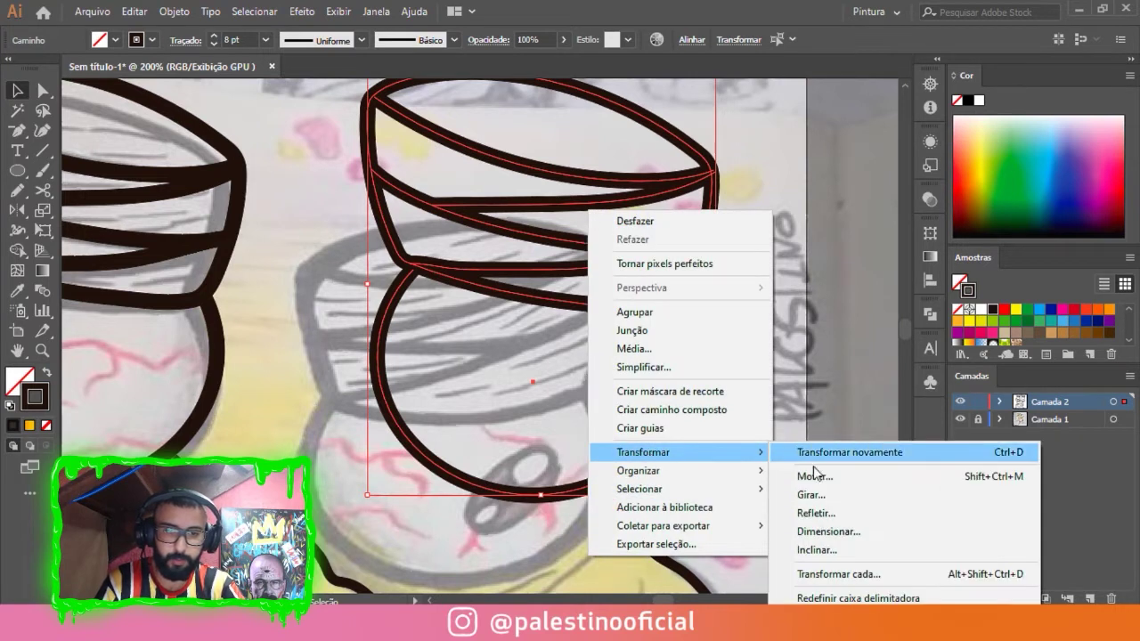
left_click(816, 513)
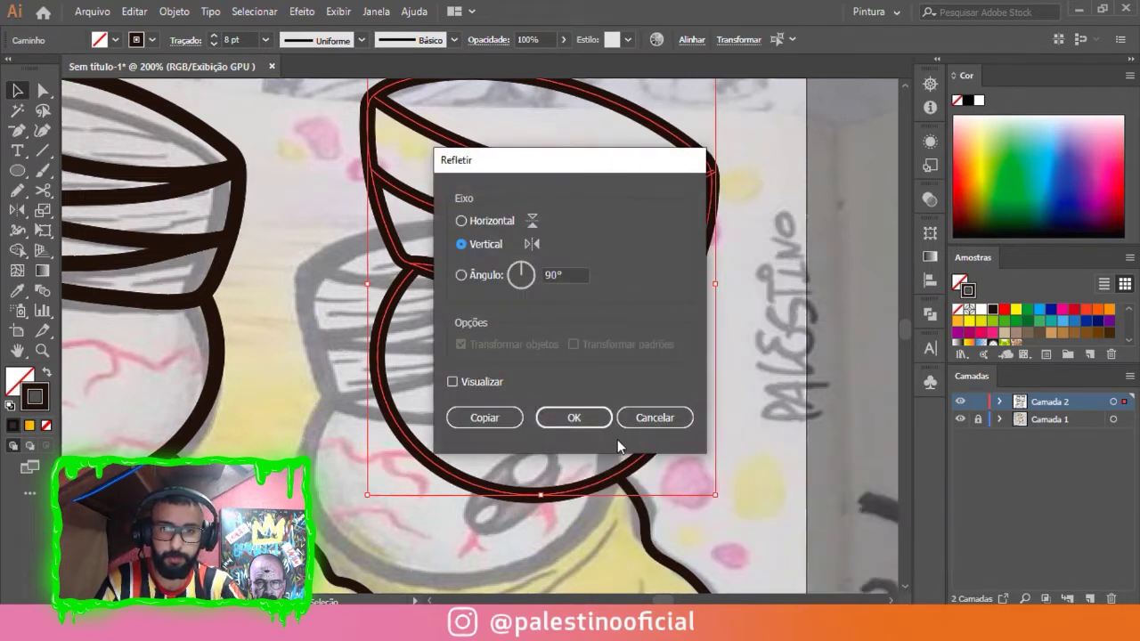
left_click(576, 417)
left_click_drag(601, 283, 503, 379)
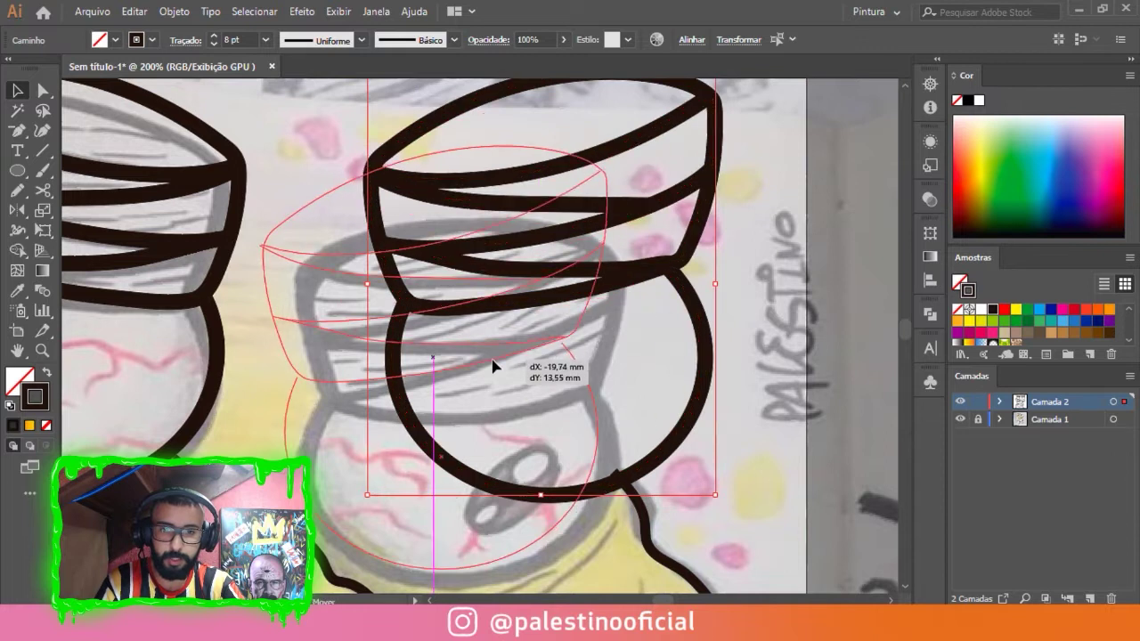
scroll(550, 236, "down", 2)
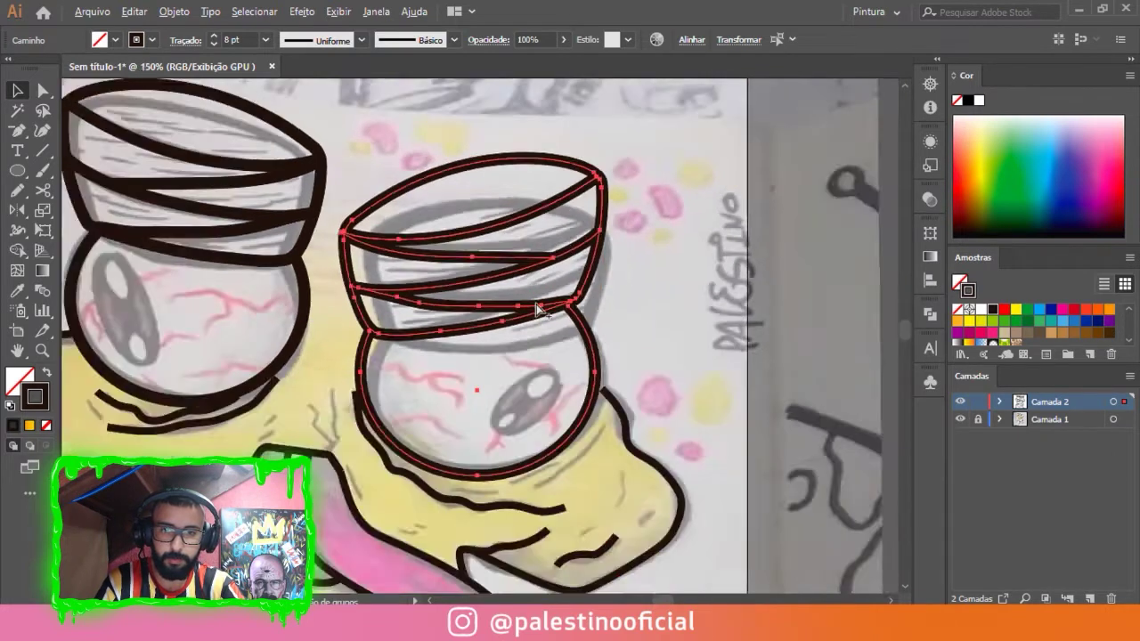
scroll(532, 346, "up", 2)
left_click_drag(607, 354, 615, 354)
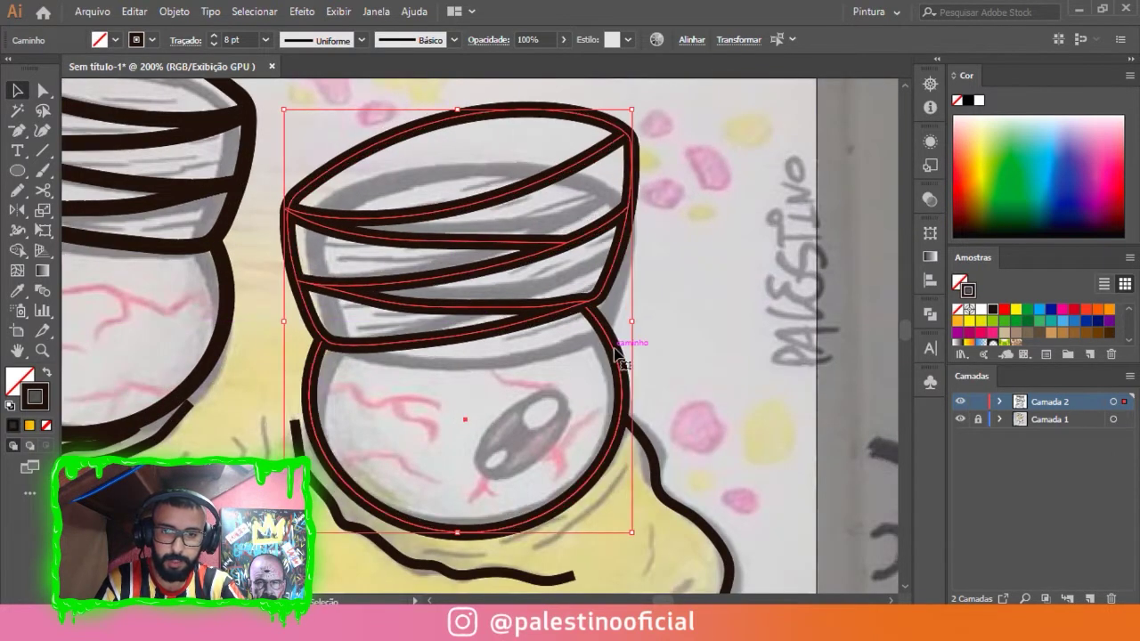
Draw an ellipse over the left eye's iris.
left_click(635, 198)
key("ctrl+0")
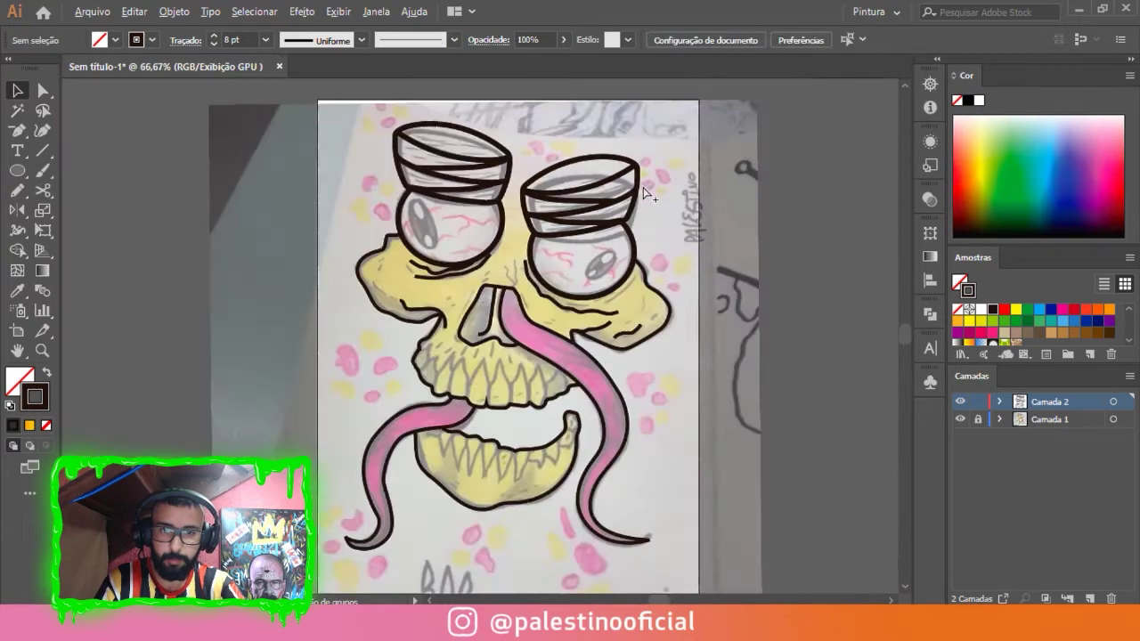
scroll(623, 285, "down", 2)
scroll(621, 257, "up", 2)
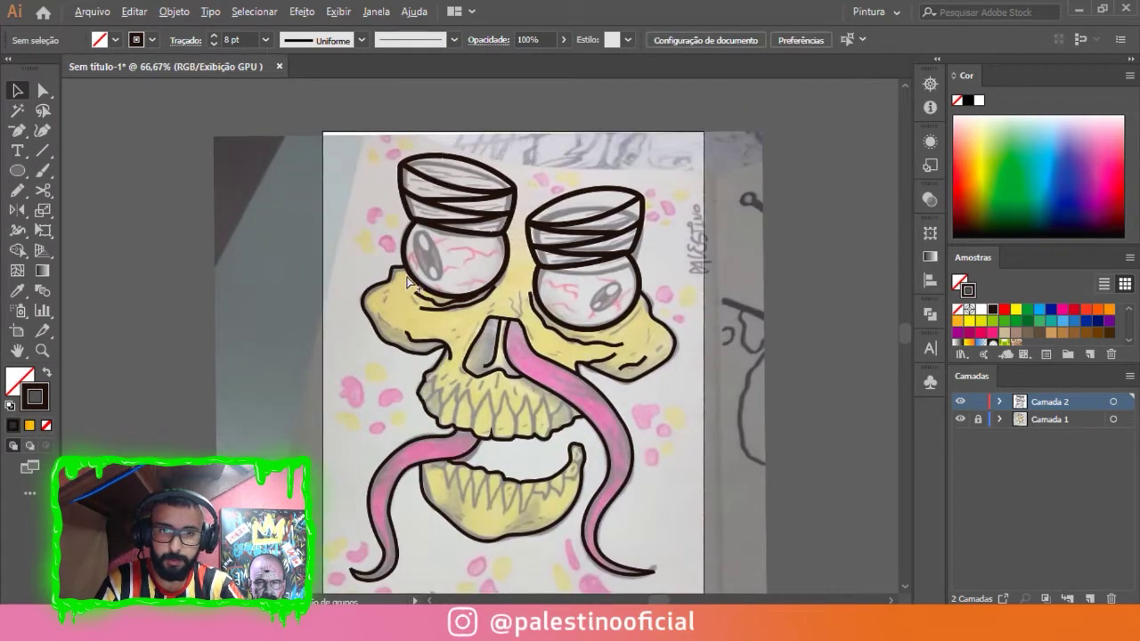
scroll(464, 190, "up", 3)
scroll(443, 217, "up", 1)
key("l")
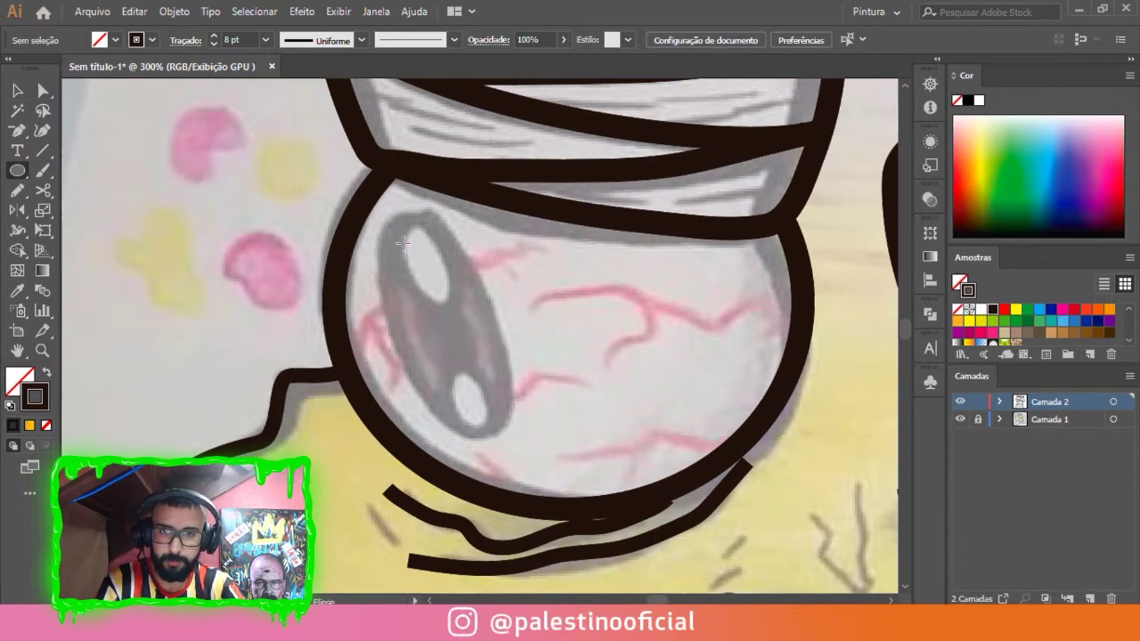
mouse_move(381, 212)
left_mouse_down()
mouse_move(493, 439)
mouse_move(481, 445)
left_mouse_up()
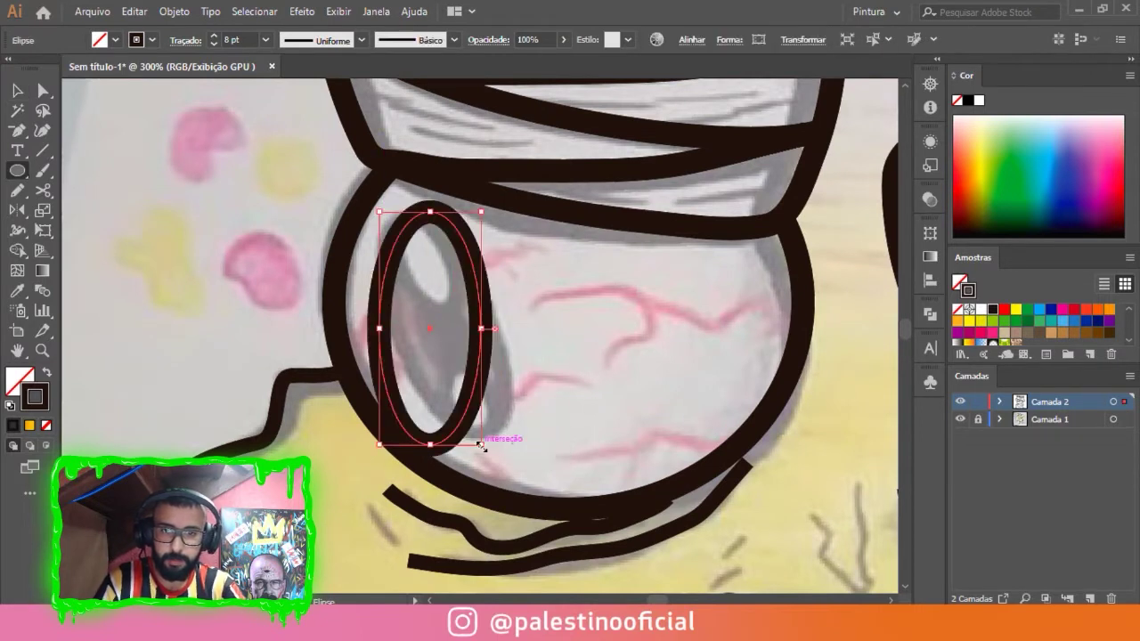
Give the ellipse an 8 pt stroke and rotate it to match the tilted iris.
left_click(215, 44)
key("Down")
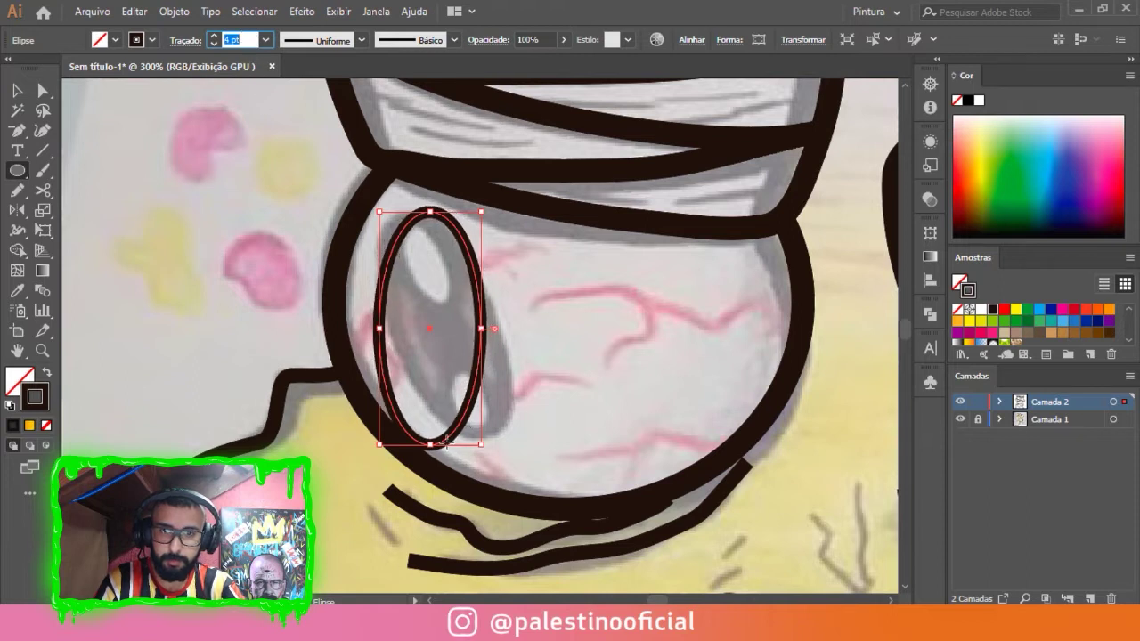
type("8")
key("Return")
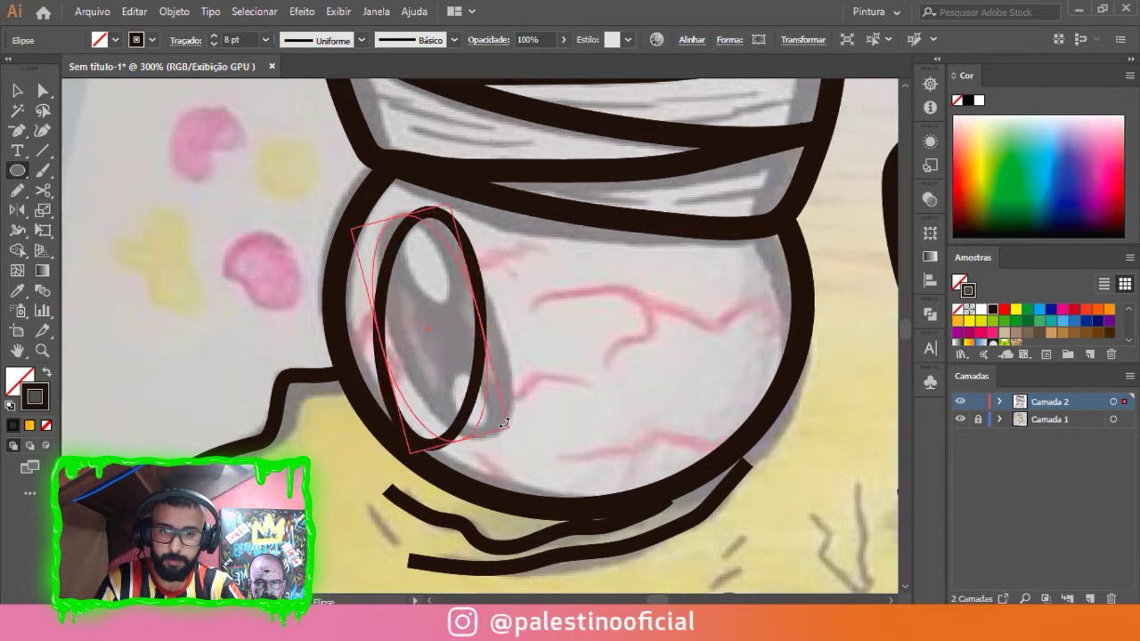
left_click_drag(482, 451, 489, 402)
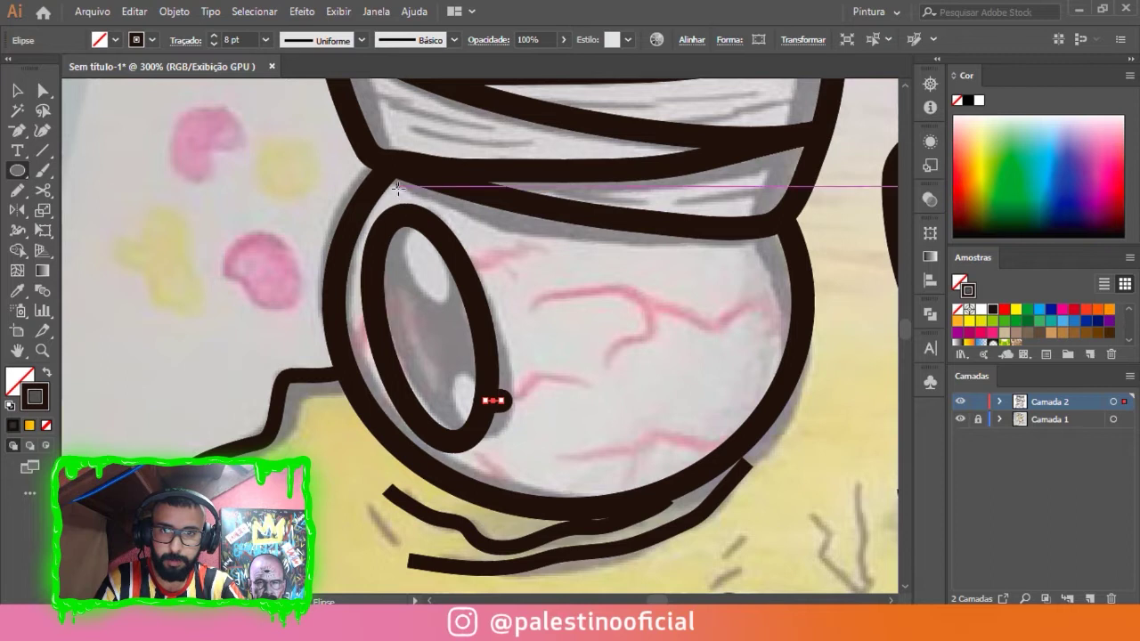
Reduce the iris stroke to 5 pt, nudge it right and rotate it slightly.
key("v")
left_click(481, 285)
left_click(233, 39)
key("Down")
key("Down")
key("Down")
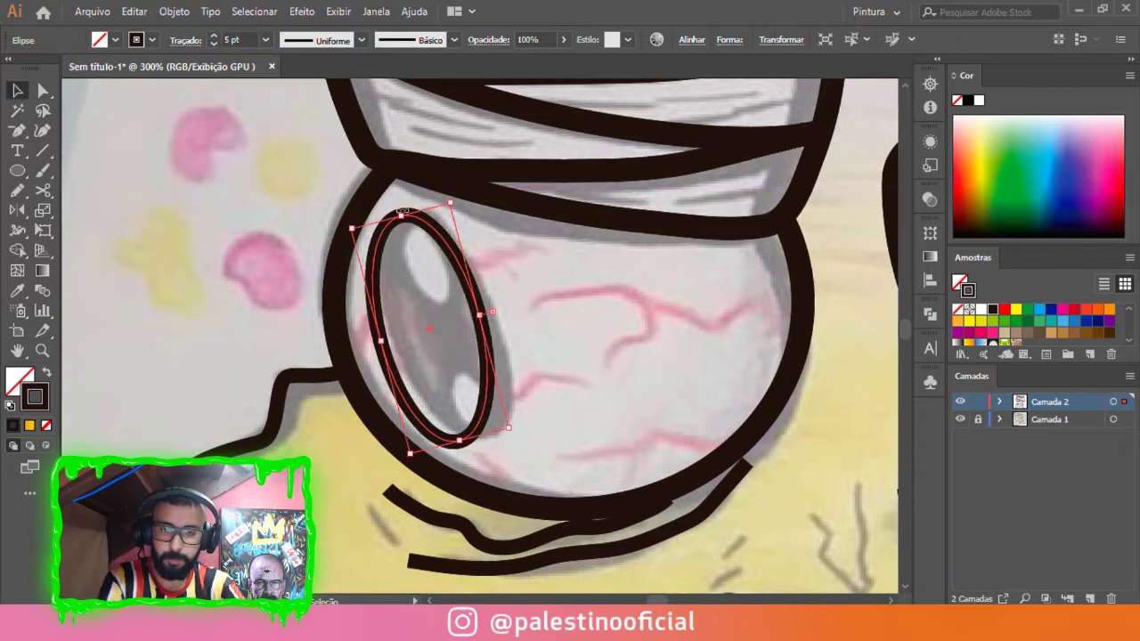
left_click_drag(489, 358, 496, 358)
left_click_drag(504, 356, 504, 355)
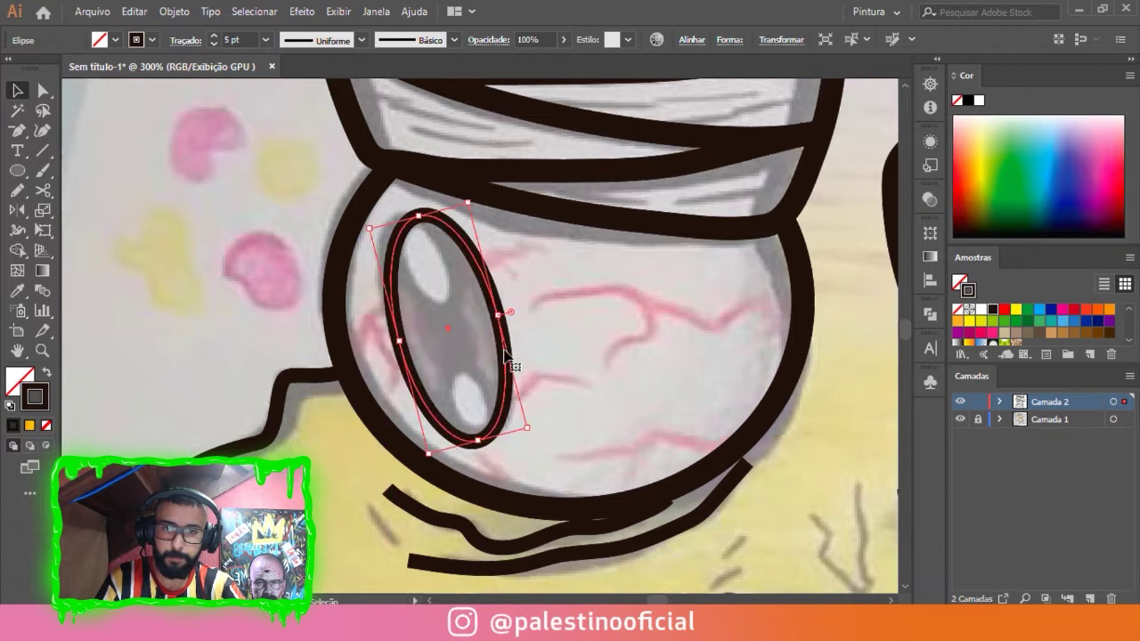
left_click_drag(472, 197, 480, 201)
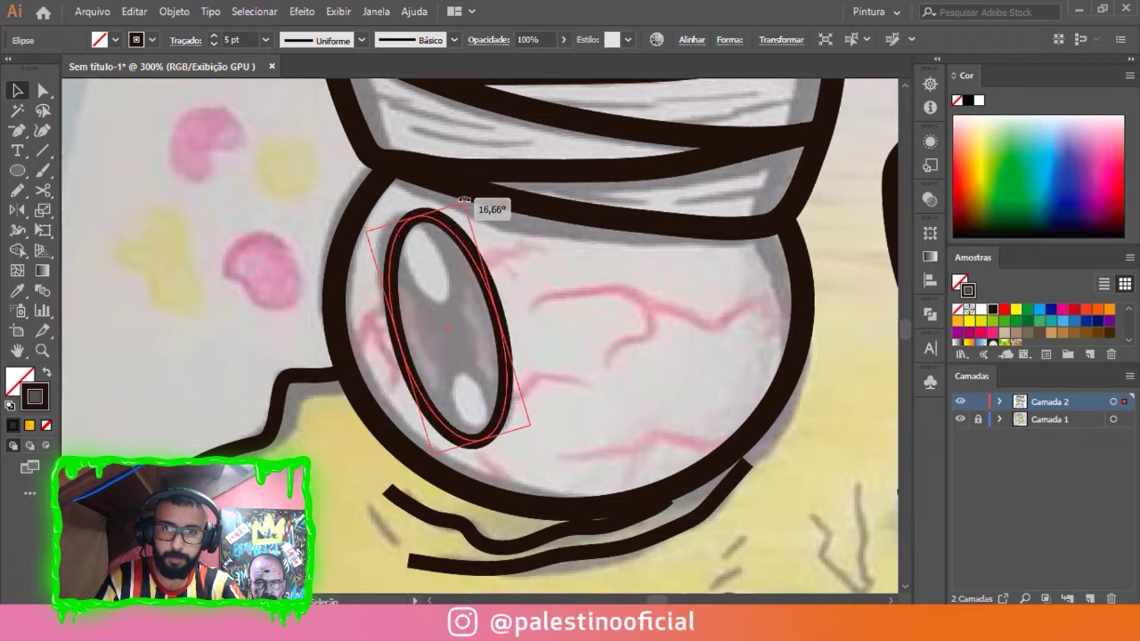
Shrink an ellipse to pupil size and make it solid dark with no outline.
key("a")
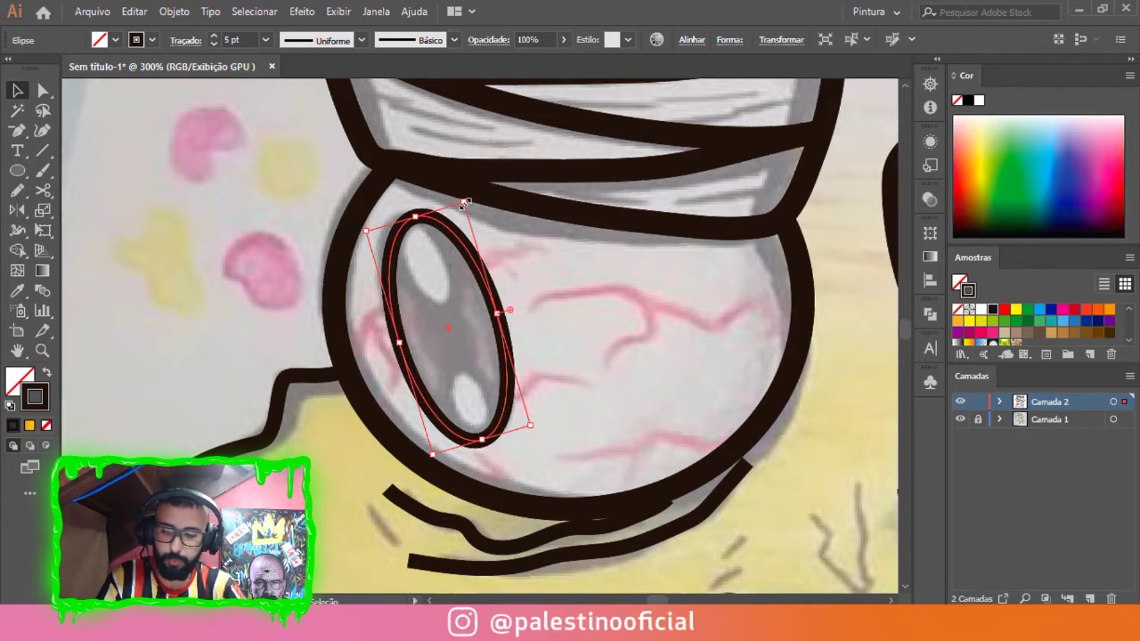
left_click_drag(462, 205, 455, 268)
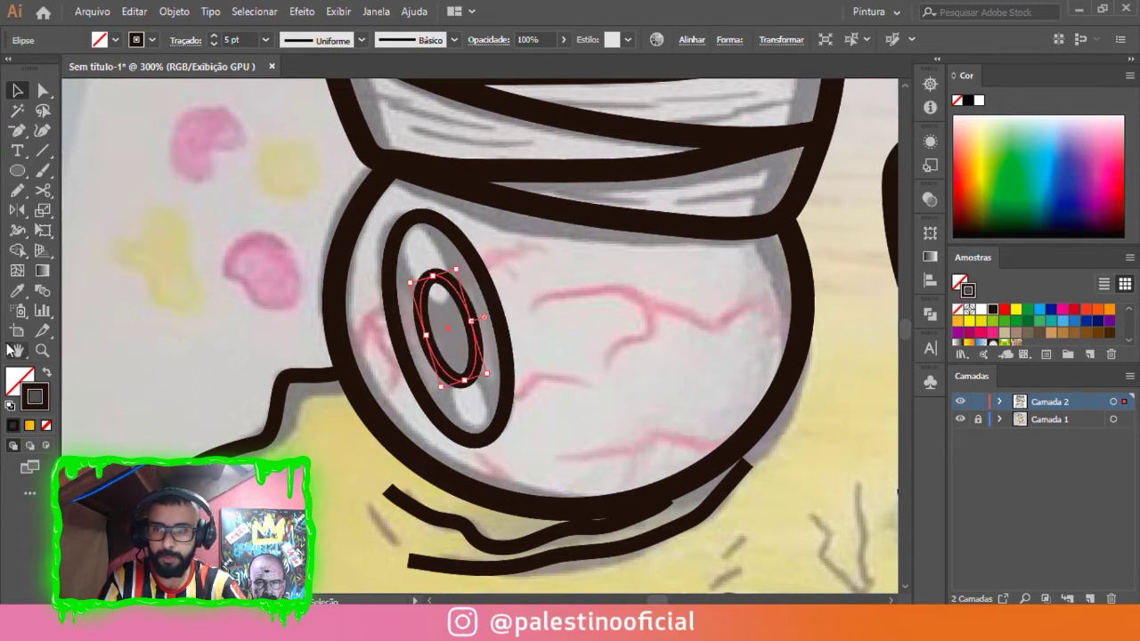
left_click(48, 372)
left_click(552, 345)
Duplicate the left eye's iris and pupil onto the right eye.
scroll(658, 332, "down", 5)
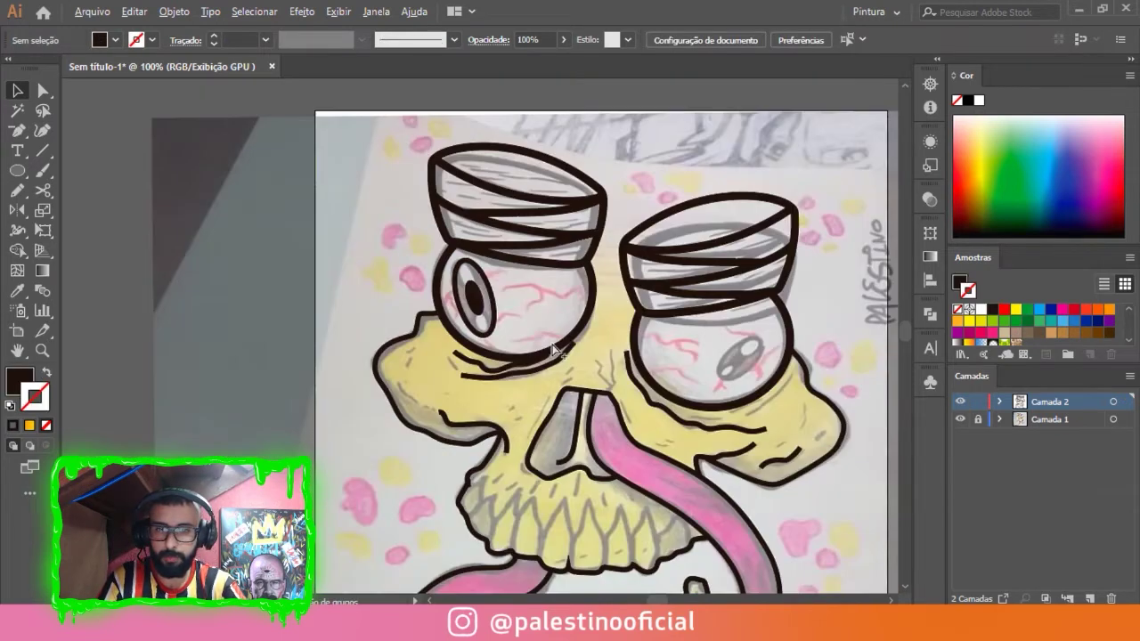
scroll(451, 283, "up", 4)
left_click(423, 268)
scroll(374, 254, "down", 1)
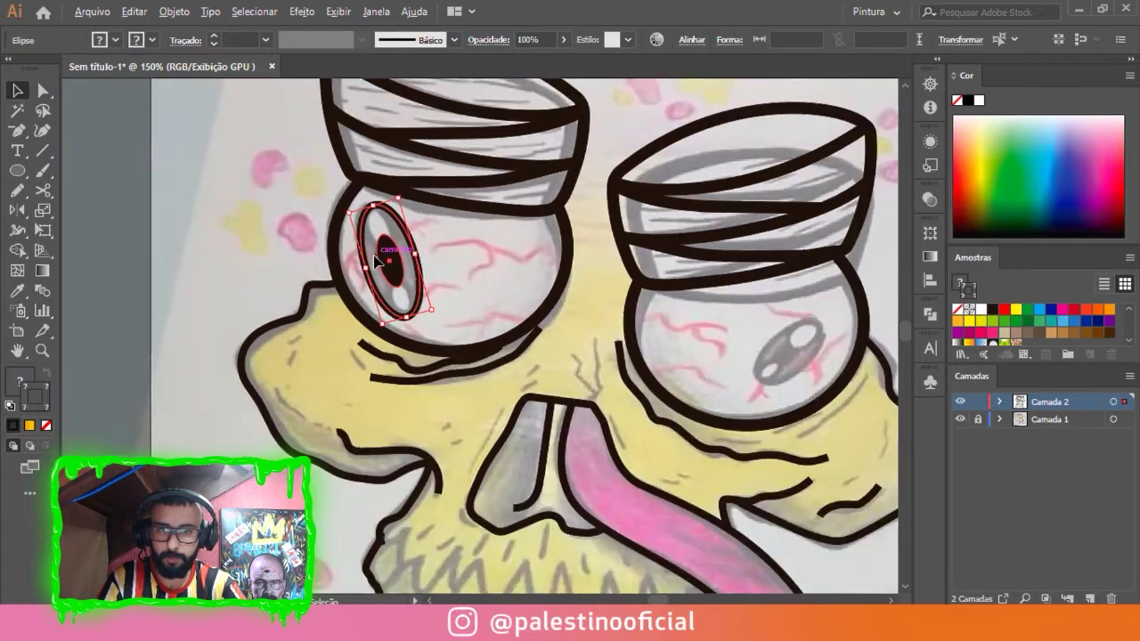
key("v")
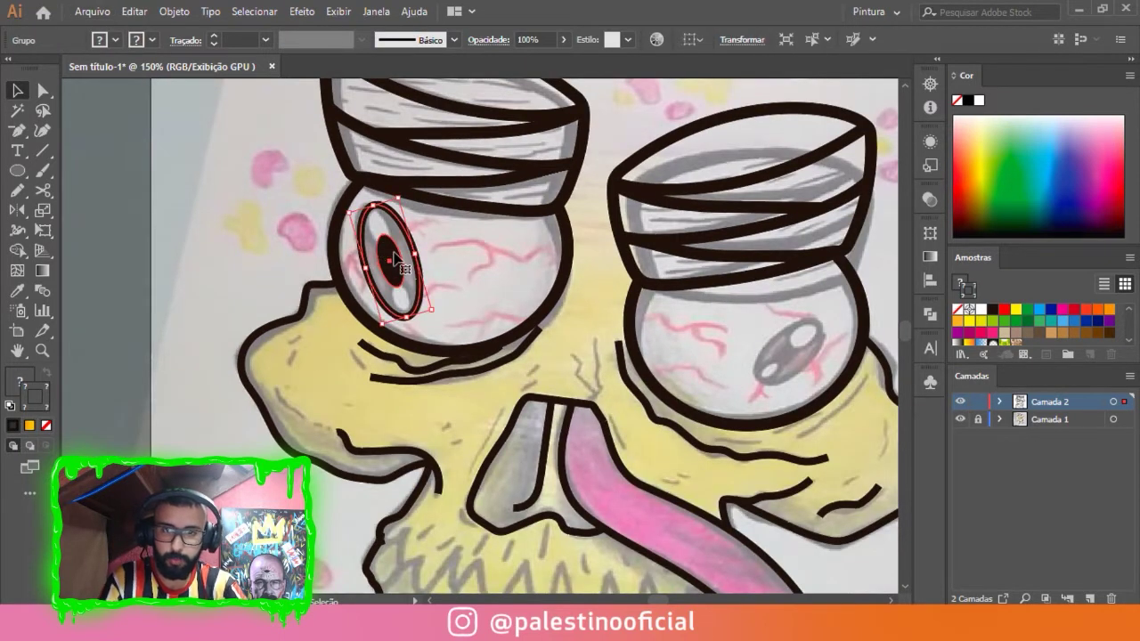
left_click_drag(387, 262, 792, 364)
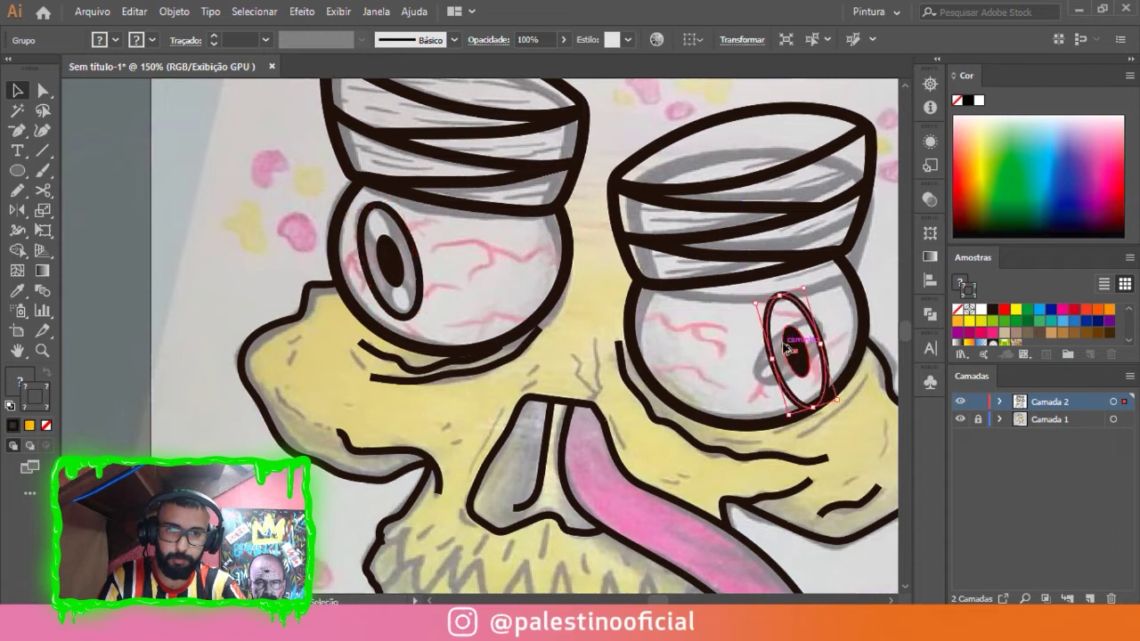
Tilt the copied iris diagonally and shrink it to fit the right eyeball.
scroll(811, 361, "up", 2)
mouse_move(787, 232)
left_mouse_down()
mouse_move(860, 331)
mouse_move(852, 324)
left_mouse_up()
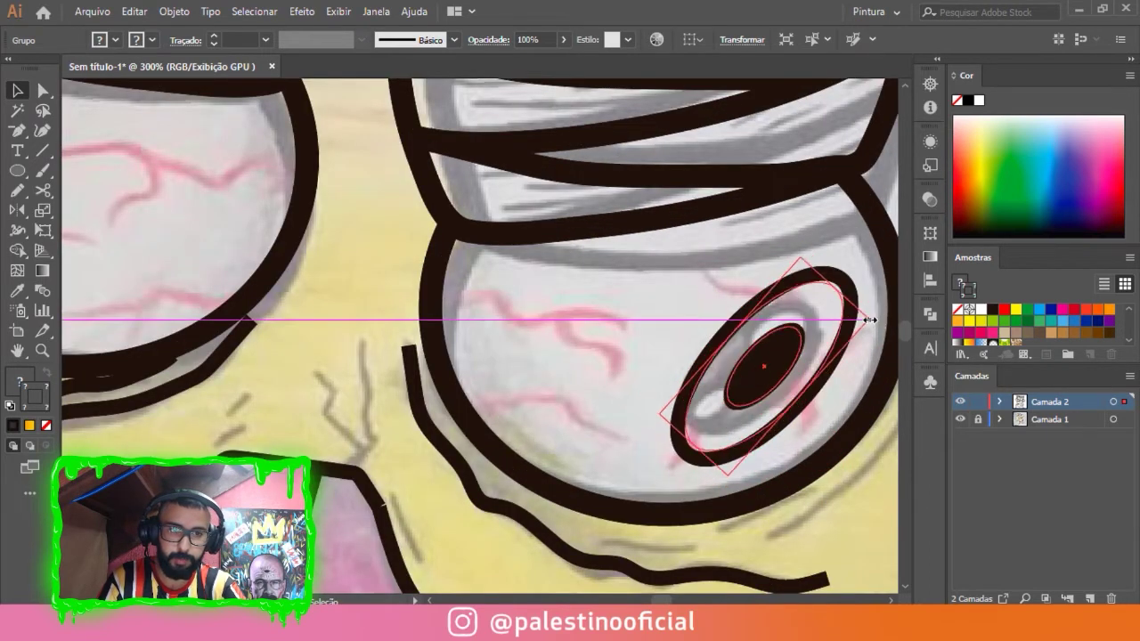
left_click_drag(796, 357, 788, 356)
left_click(641, 300)
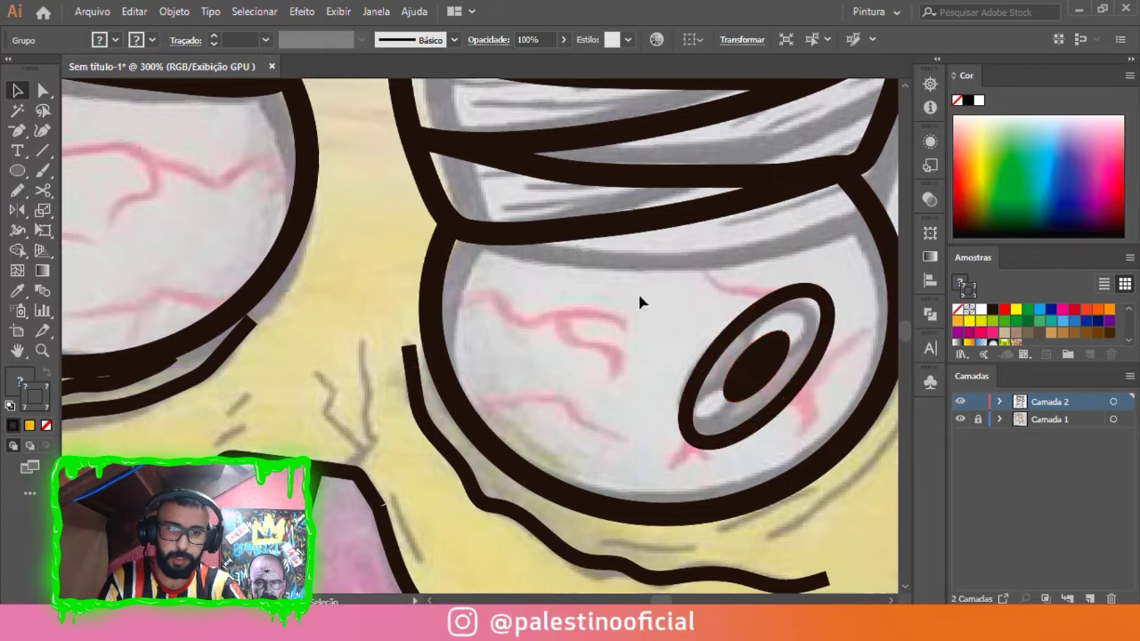
key("ctrl+0")
Trace the upper jaw's tooth outlines with the Pencil tool.
left_click(960, 419)
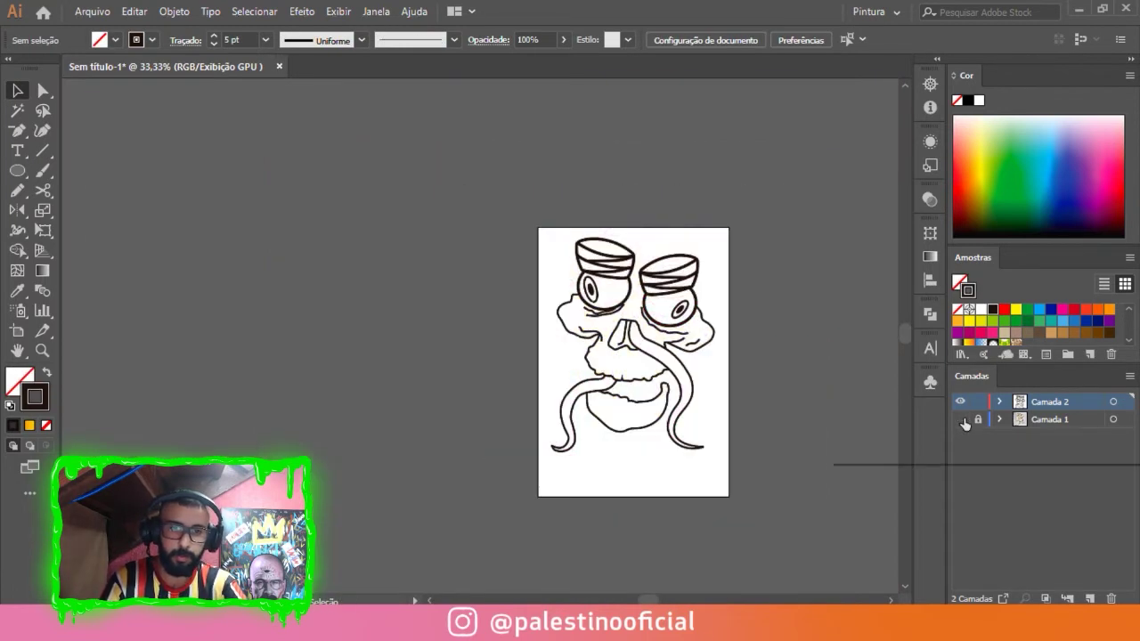
left_click(960, 420)
scroll(721, 360, "up", 2, "alt")
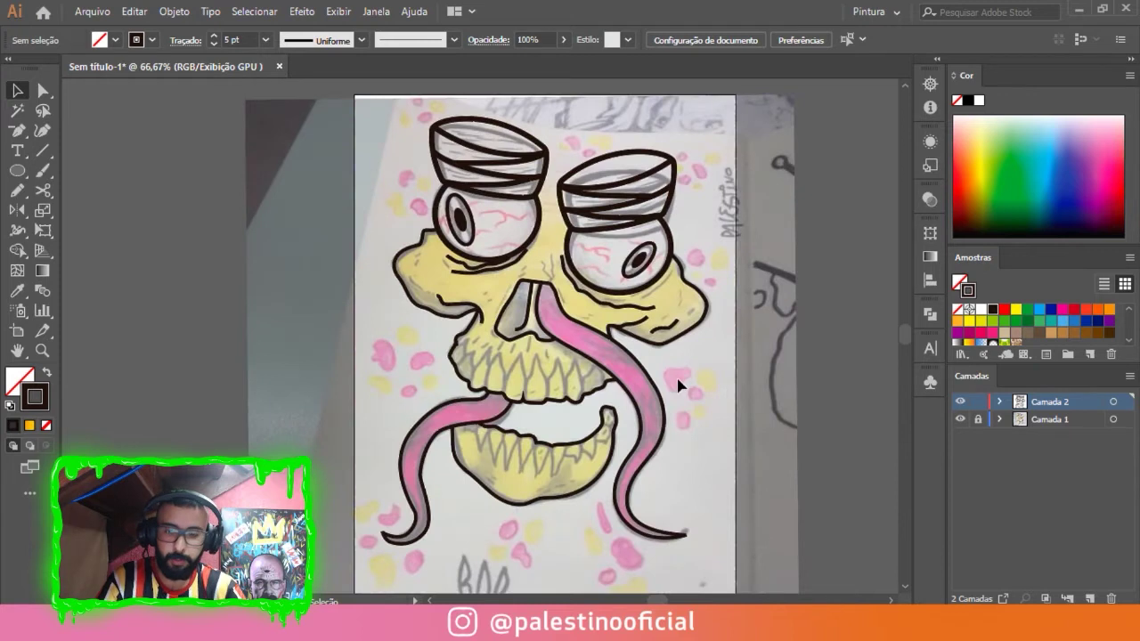
scroll(592, 360, "up", 2, "alt")
scroll(582, 374, "up", 2, "alt")
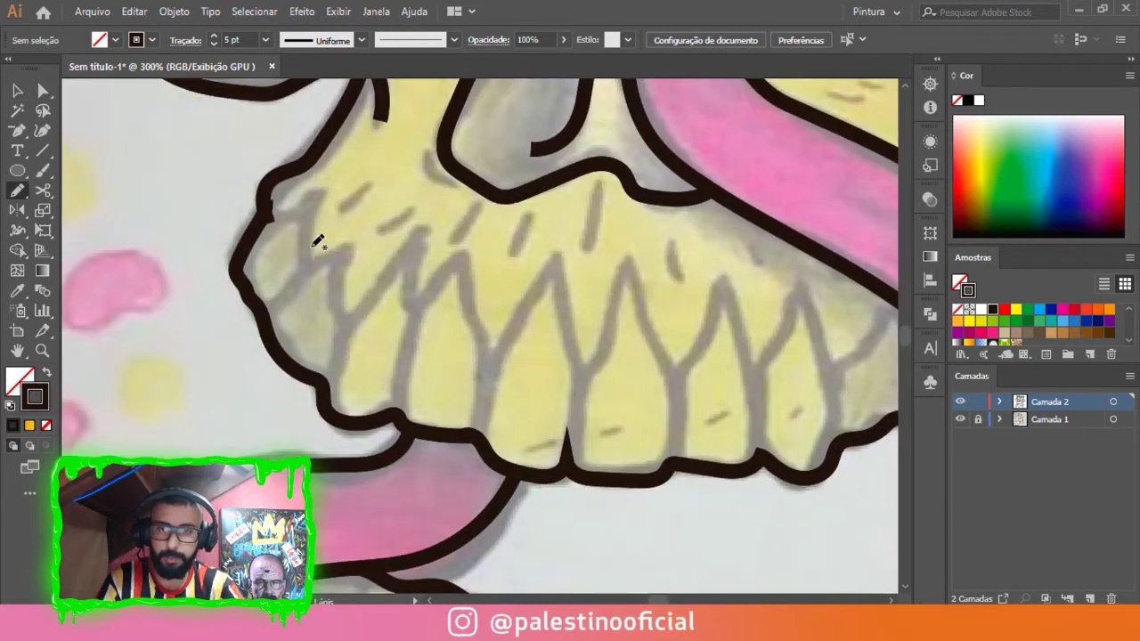
scroll(356, 248, "up", 1)
scroll(383, 285, "down", 1)
scroll(356, 351, "up", 1)
scroll(615, 338, "right", 1)
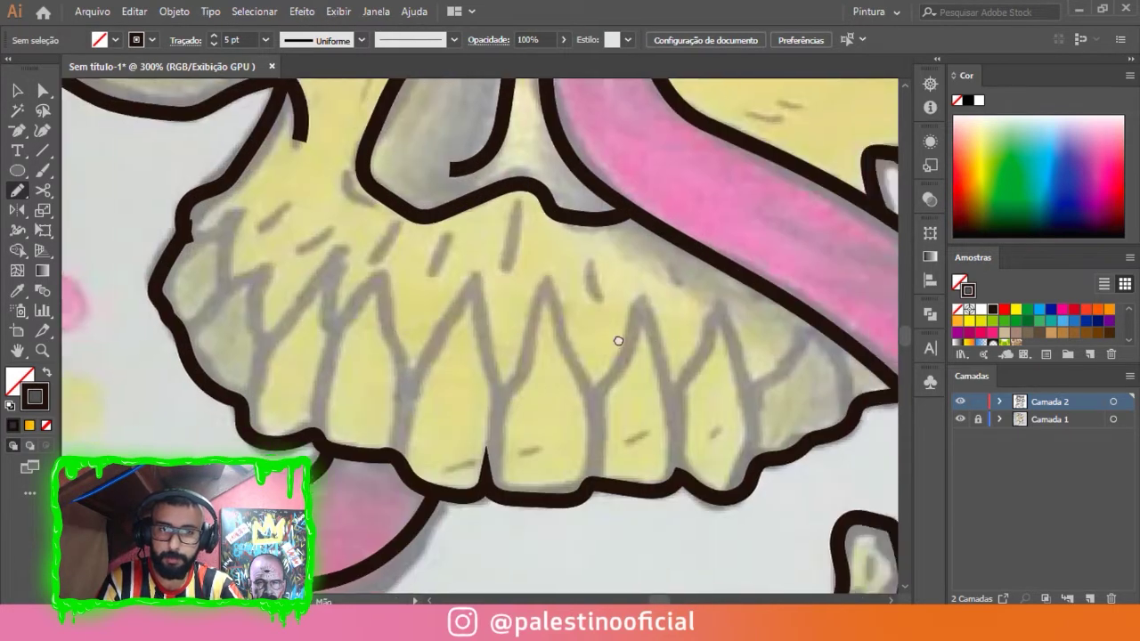
scroll(621, 436, "right", 4)
left_click_drag(607, 376, 613, 396)
left_click_drag(508, 288, 455, 472)
scroll(463, 249, "left", 3)
scroll(463, 267, "up", 1)
left_click_drag(474, 432, 454, 313)
scroll(499, 294, "left", 3)
scroll(499, 293, "down", 1)
left_click_drag(571, 357, 581, 262)
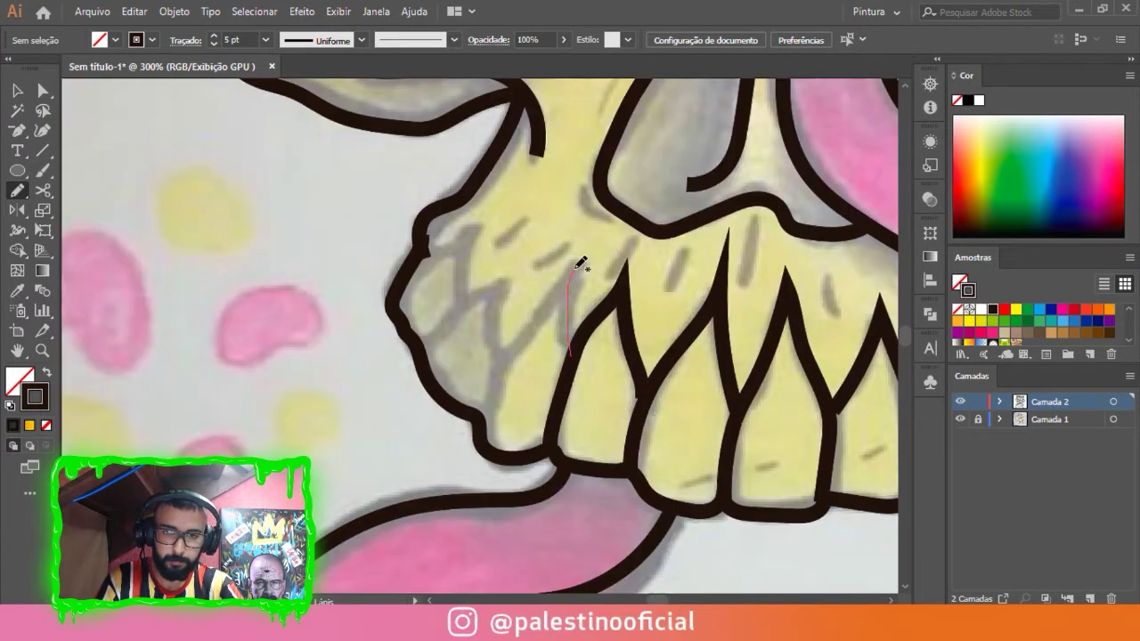
Trace the lower jaw's teeth with pencil strokes, ending at its right end.
left_click_drag(482, 412, 485, 417)
scroll(446, 267, "right", 4)
scroll(400, 249, "down", 3)
left_click_drag(346, 224, 410, 236)
mouse_move(408, 236)
left_mouse_down()
mouse_move(412, 283)
mouse_move(436, 245)
left_mouse_up()
scroll(476, 331, "right", 2)
scroll(475, 331, "down", 2)
left_click_drag(435, 194, 441, 255)
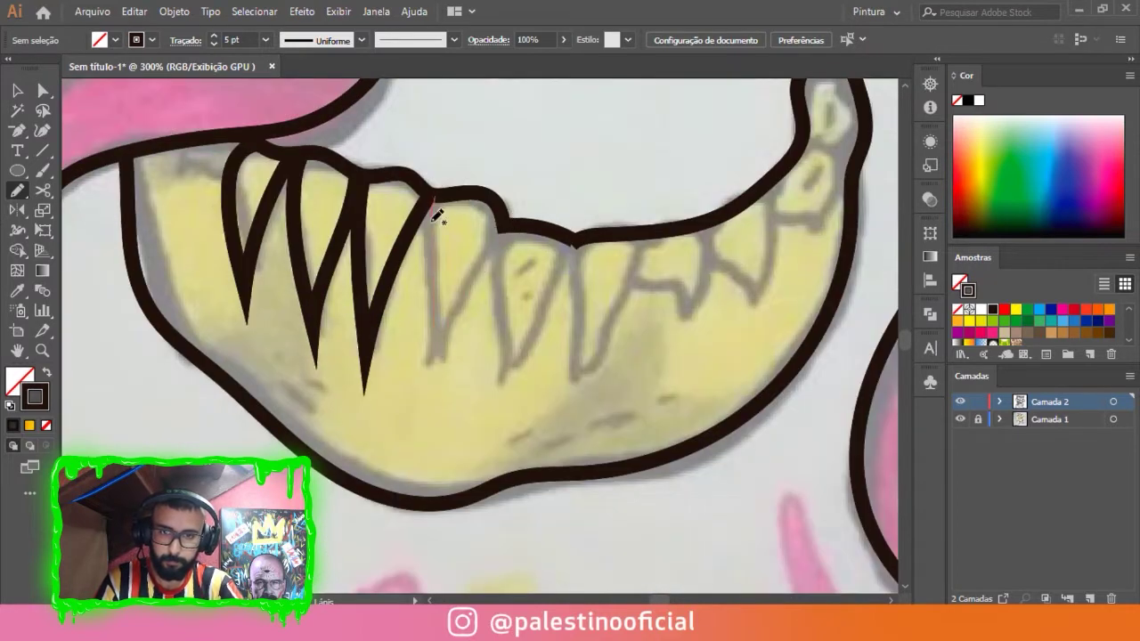
left_click_drag(436, 216, 498, 285)
left_click_drag(534, 245, 574, 387)
scroll(460, 323, "up", 1)
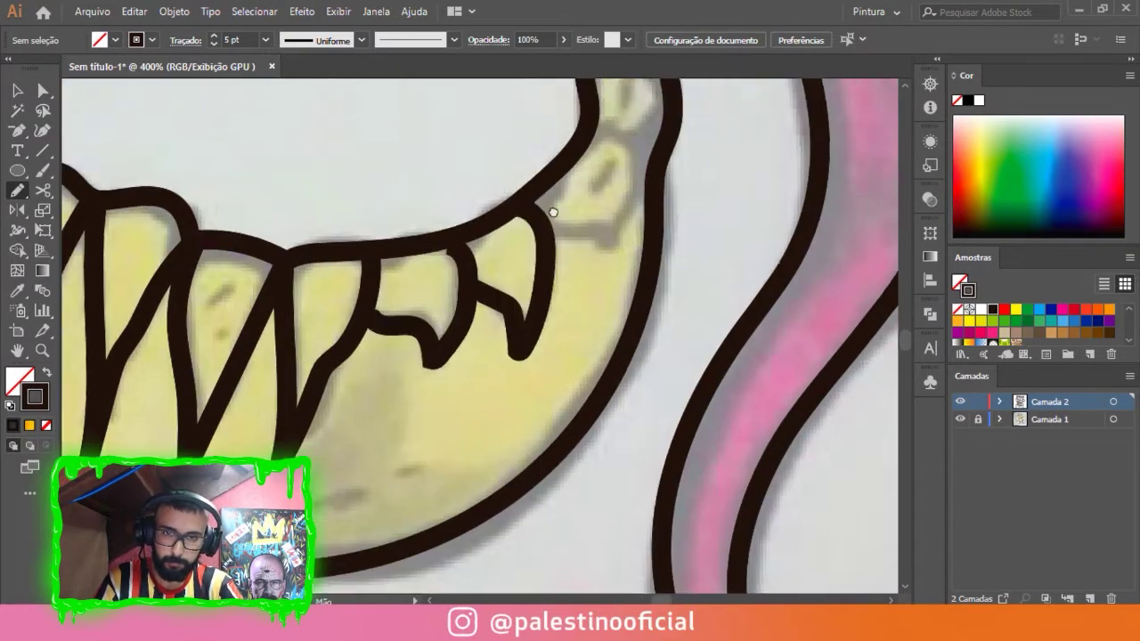
scroll(445, 229, "right", 2)
scroll(445, 228, "down", 3)
scroll(401, 267, "up", 3)
scroll(322, 312, "up", 3)
scroll(322, 312, "down", 3)
scroll(407, 267, "right", 2)
scroll(458, 386, "left", 2)
scroll(301, 292, "down", 3)
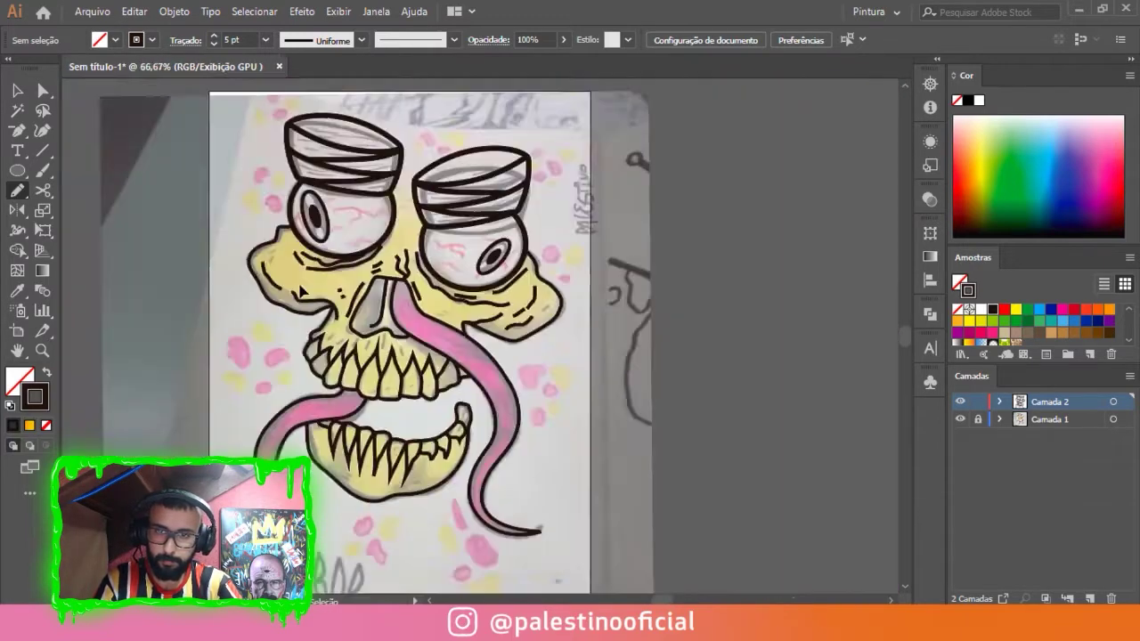
scroll(392, 446, "up", 4)
scroll(392, 356, "up", 3)
scroll(222, 306, "up", 2)
Draw bandage lines across the left eye cup.
left_click_drag(130, 263, 191, 224)
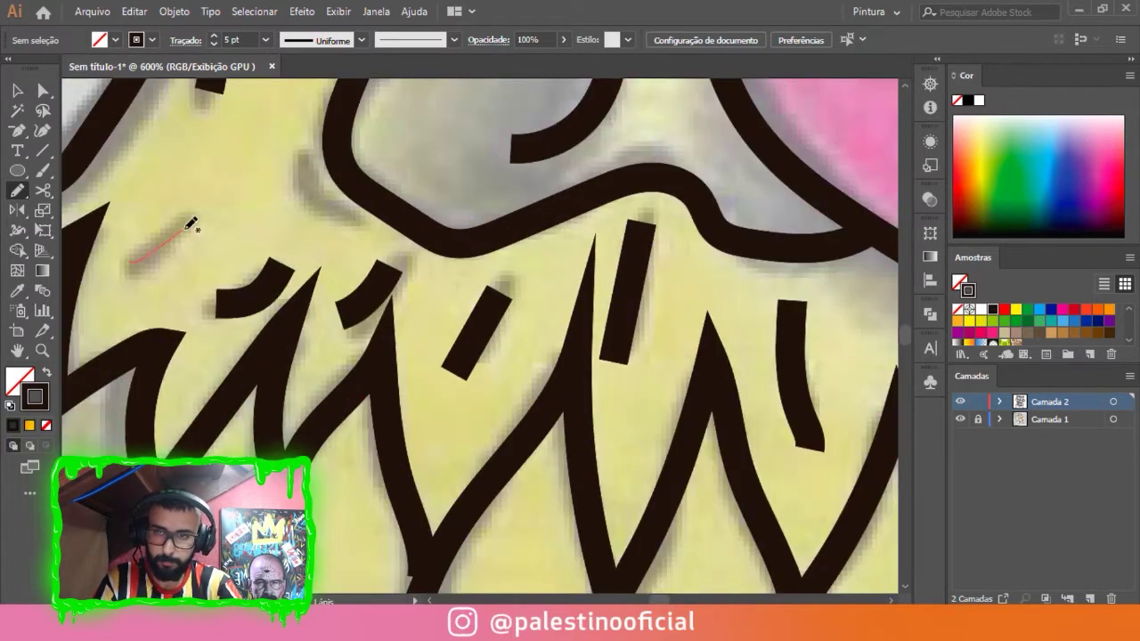
scroll(190, 224, "down", 3)
scroll(356, 223, "up", 1)
scroll(369, 160, "up", 2)
scroll(585, 112, "down", 1)
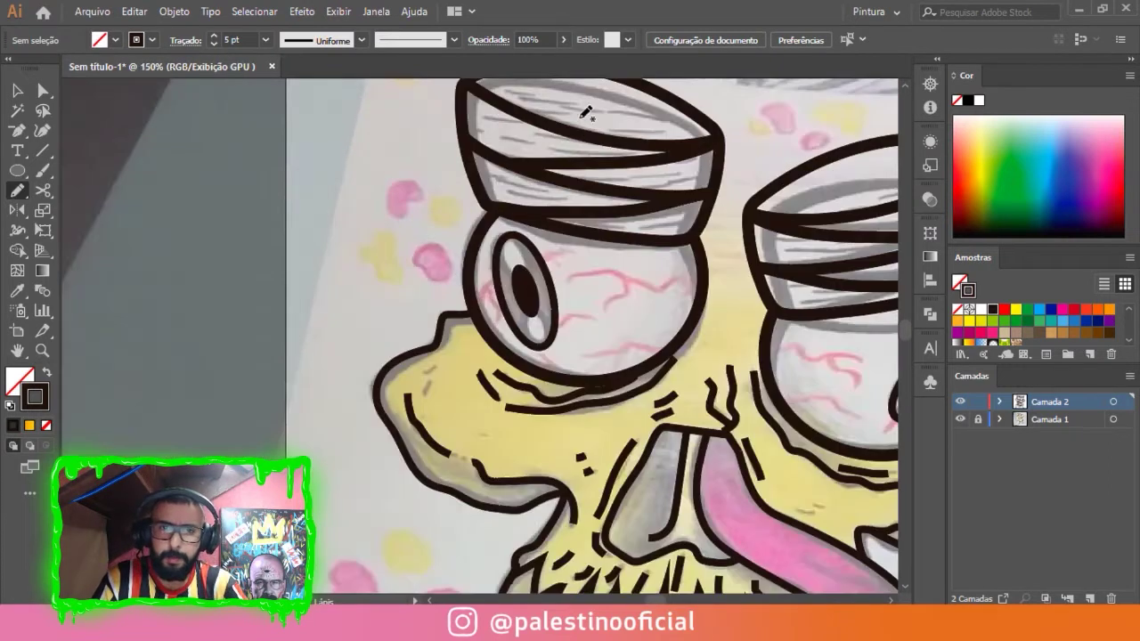
scroll(445, 178, "right", 2)
scroll(457, 178, "down", 3)
scroll(463, 191, "up", 3)
scroll(494, 222, "up", 1)
left_click_drag(494, 223, 307, 225)
left_click_drag(116, 129, 255, 182)
Add bandage strokes across the right eye cup, redoing one bad line.
scroll(408, 201, "left", 3)
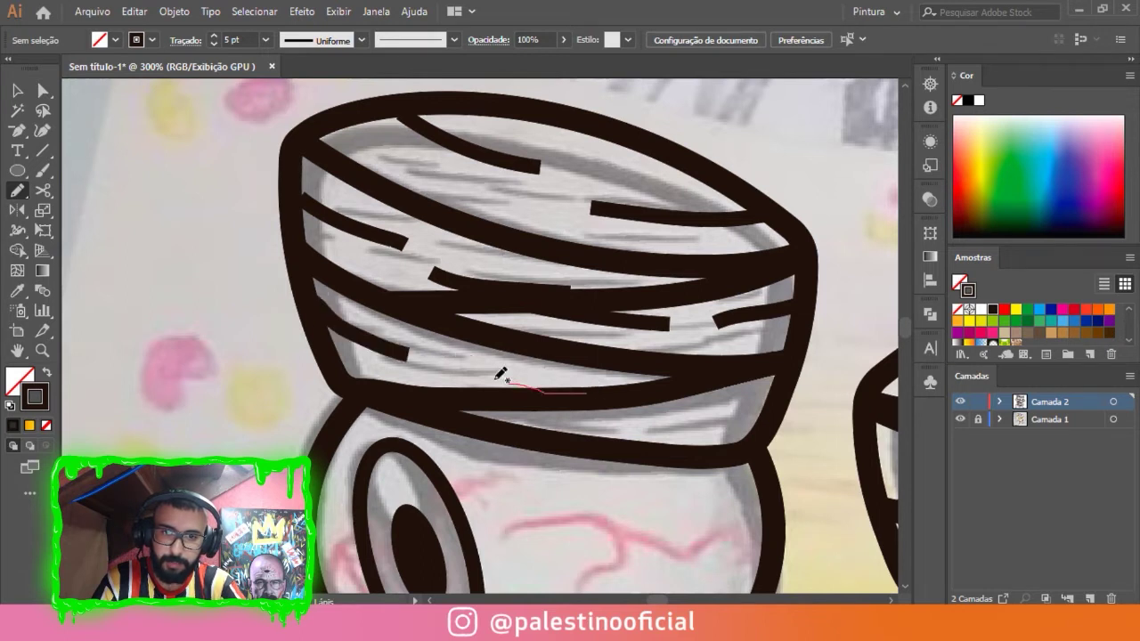
mouse_move(691, 413)
left_mouse_down()
mouse_move(466, 376)
mouse_move(112, 357)
left_mouse_up()
left_click_drag(629, 238, 463, 298)
key("ctrl+z")
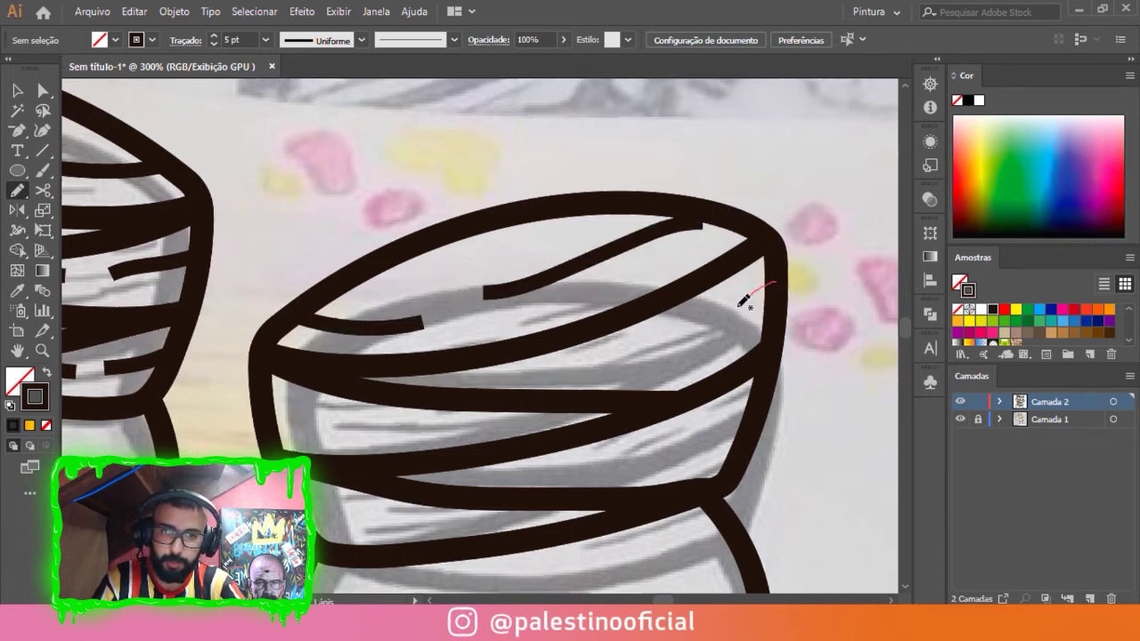
left_click_drag(744, 301, 618, 352)
left_click_drag(408, 420, 453, 349)
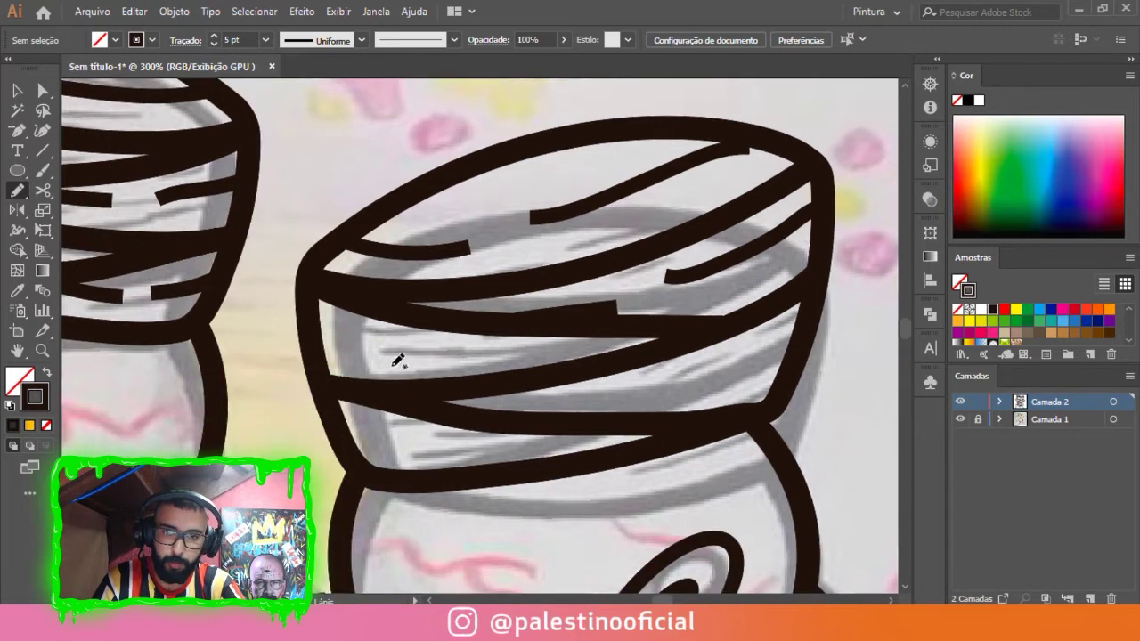
left_click_drag(598, 337, 485, 350)
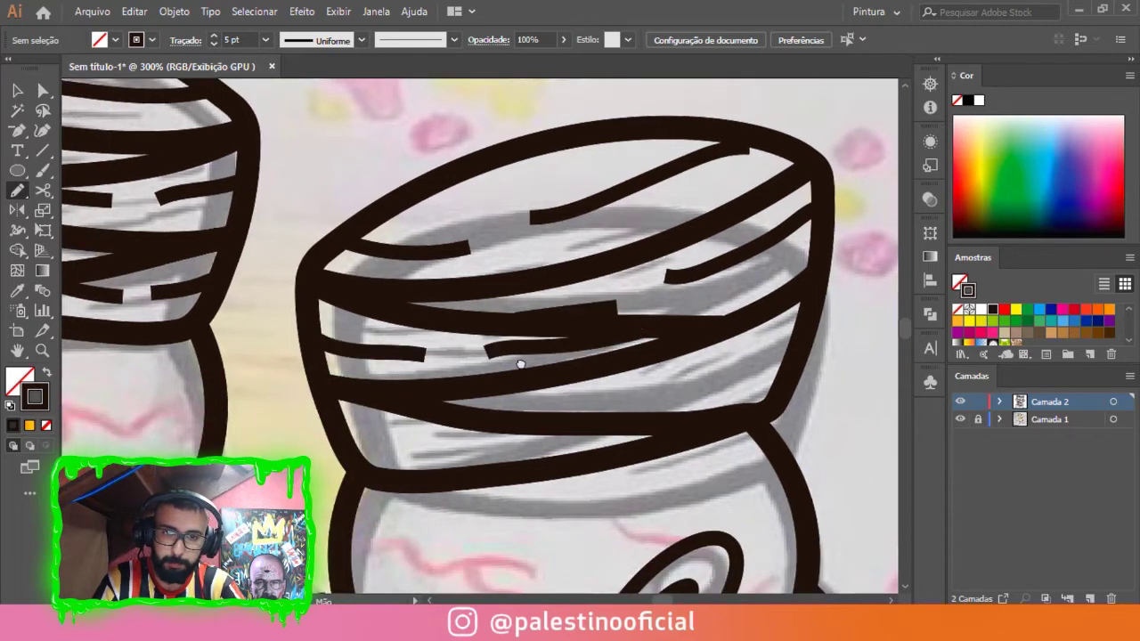
left_click_drag(586, 364, 501, 275)
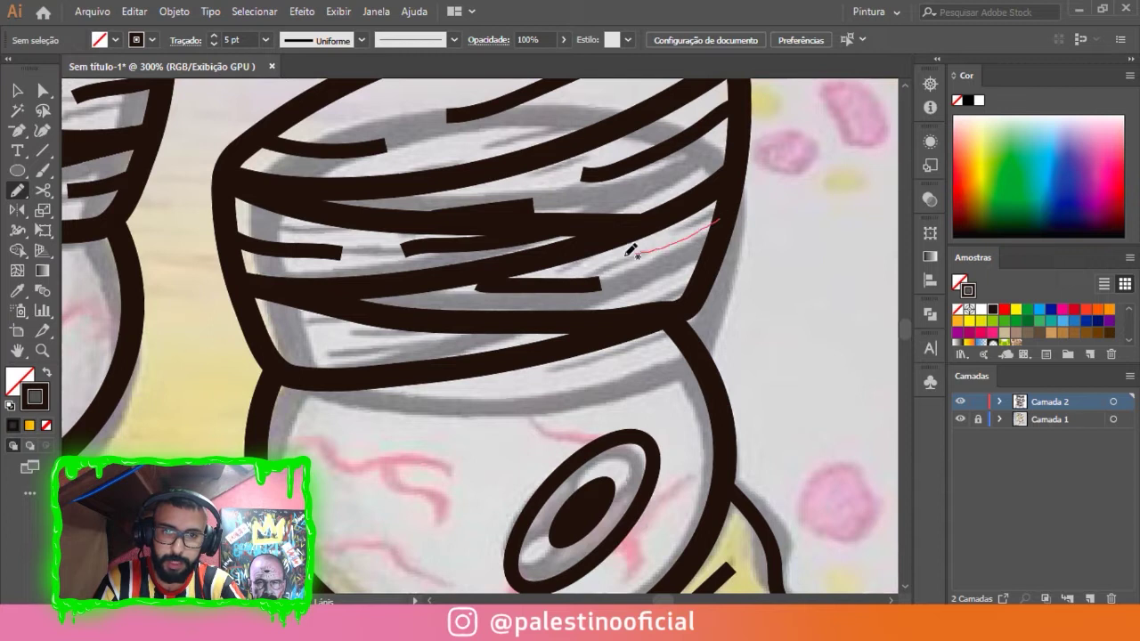
key("ctrl+0")
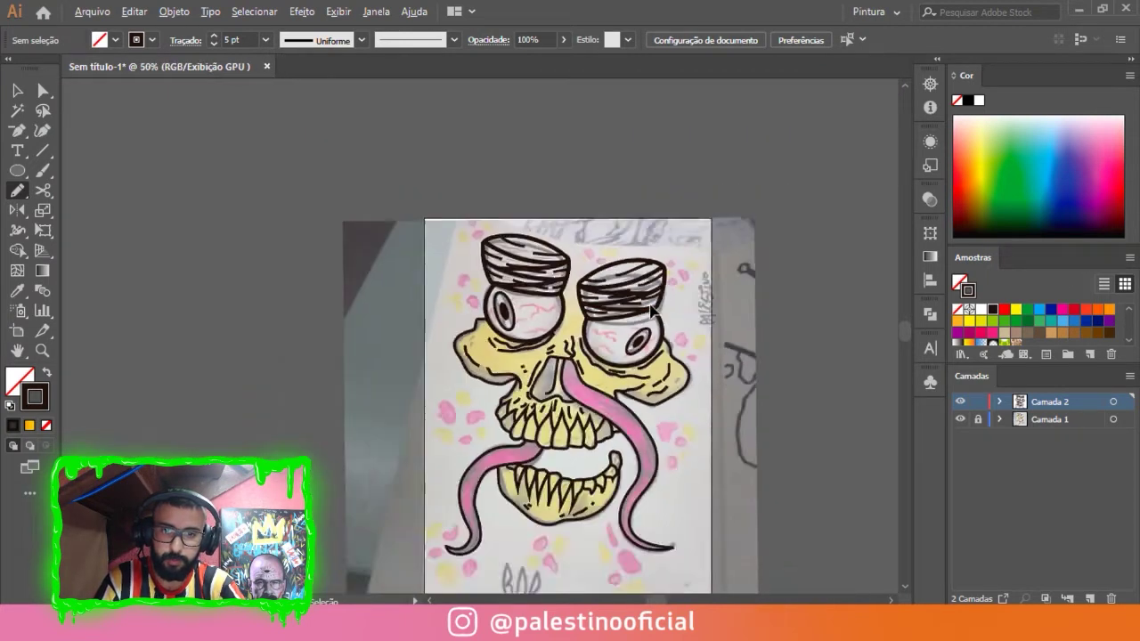
left_click(959, 419)
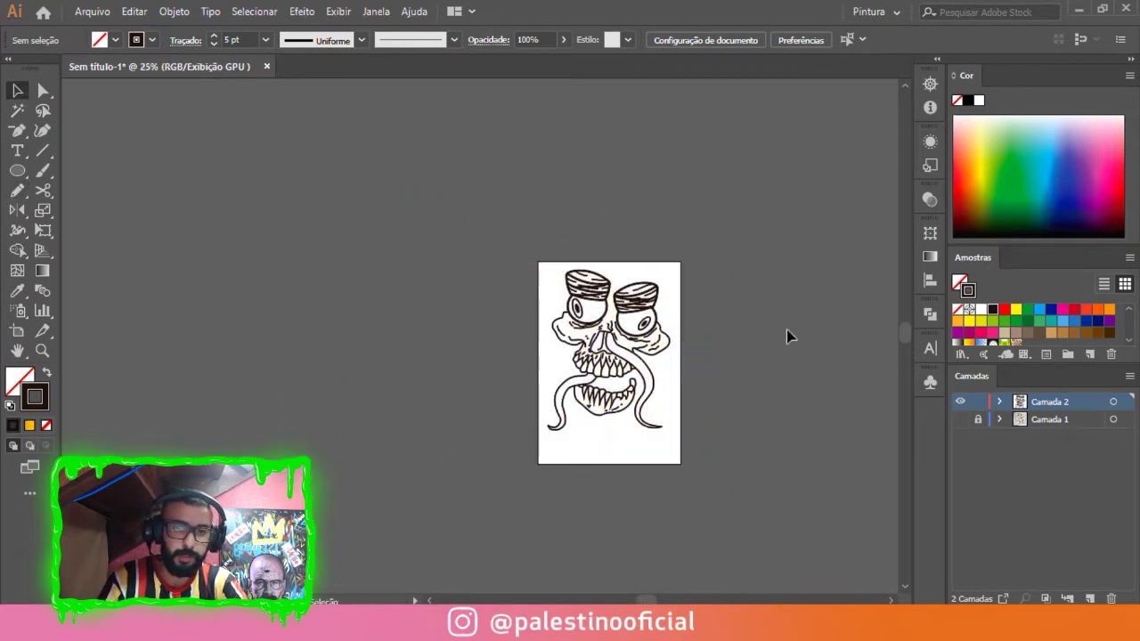
scroll(721, 356, "up", 2)
scroll(522, 428, "up", 1)
left_click(960, 420)
left_click(960, 419)
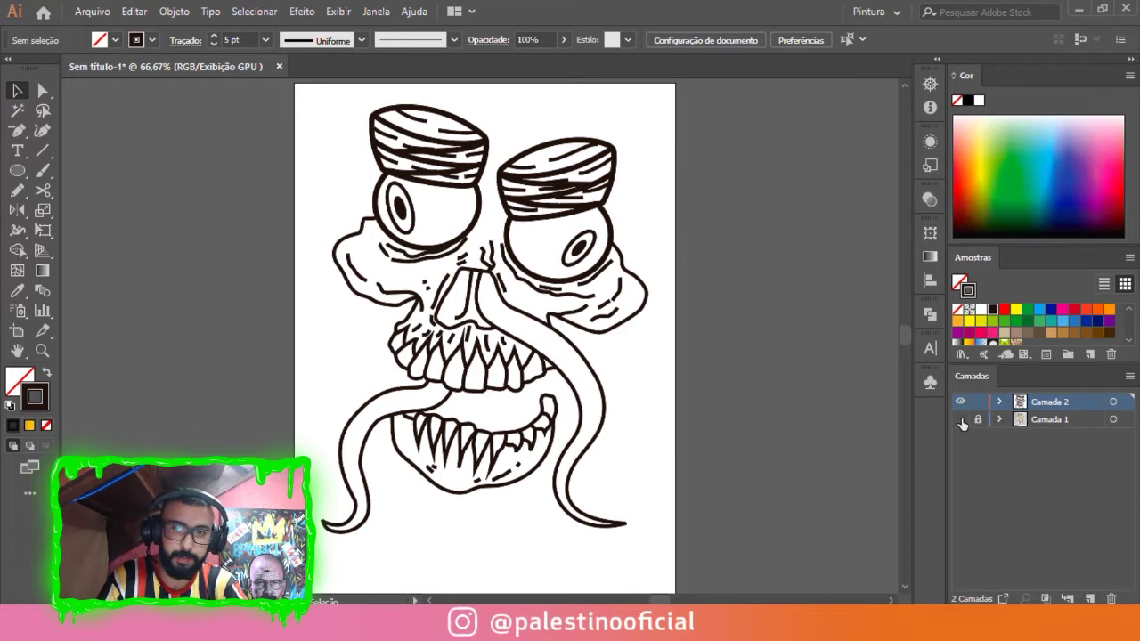
left_click(960, 420)
scroll(611, 331, "down", 1)
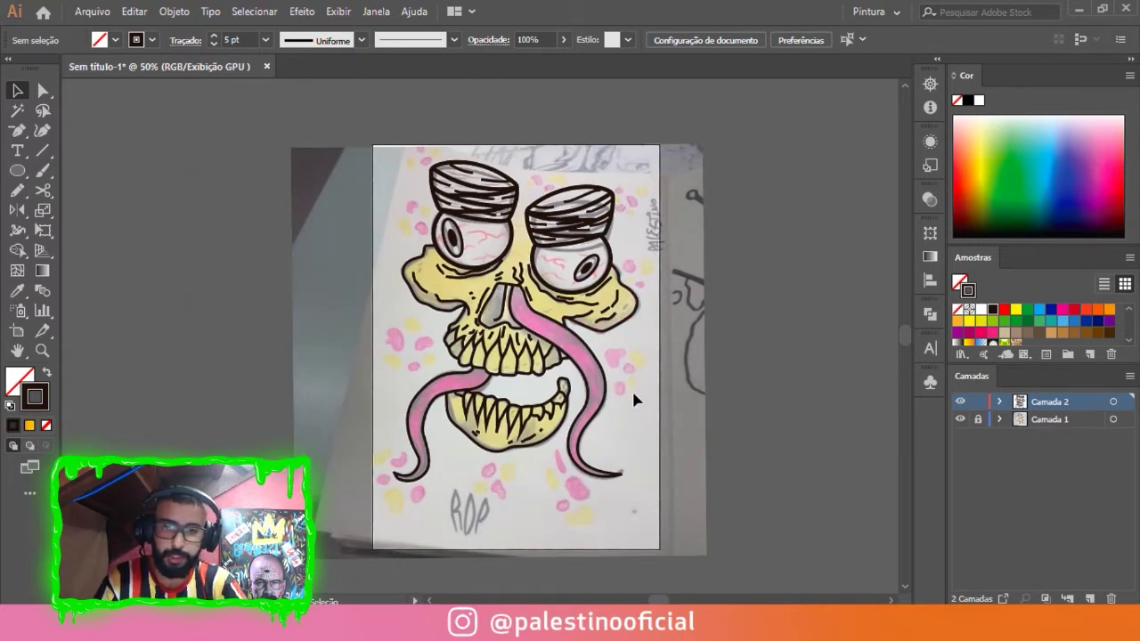
Unlock Camada 1, Alt-drag the photo copy left, set Opacidade to 100%, relock.
left_click(977, 419)
left_click(699, 369)
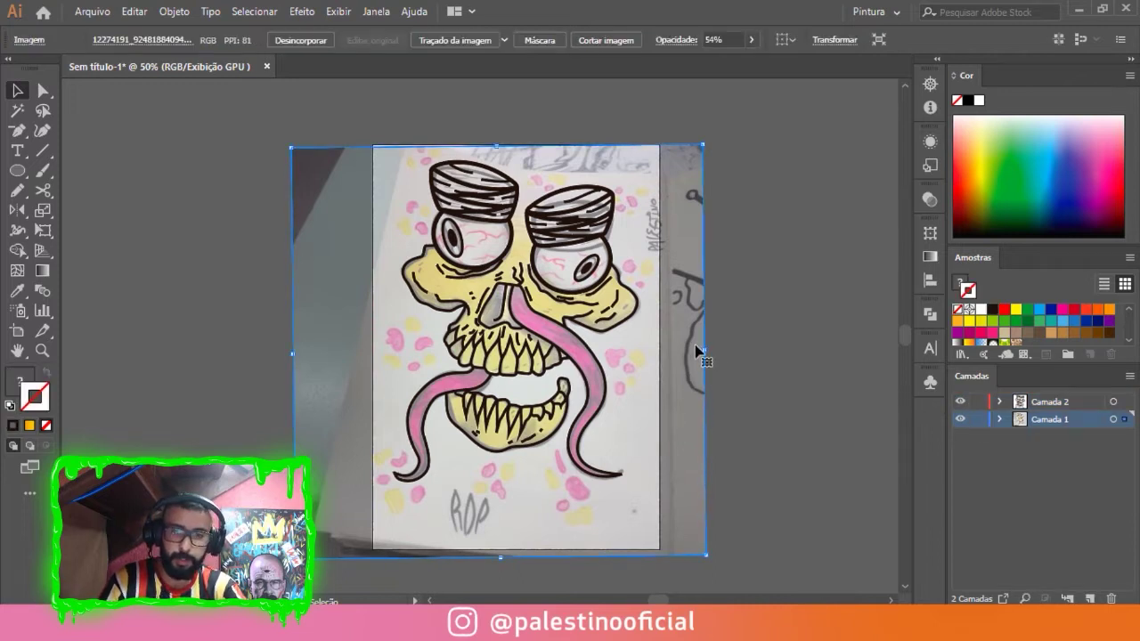
scroll(692, 381, "down", 1)
left_click_drag(690, 376, 469, 396)
left_click(751, 39)
left_click_drag(718, 59, 747, 60)
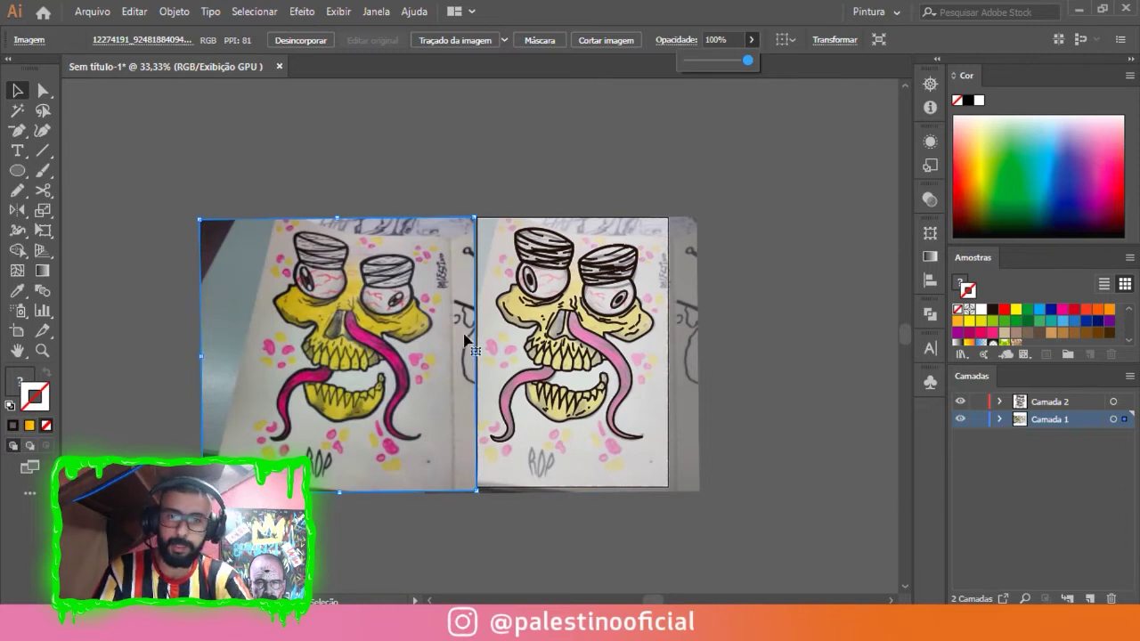
left_click(478, 161)
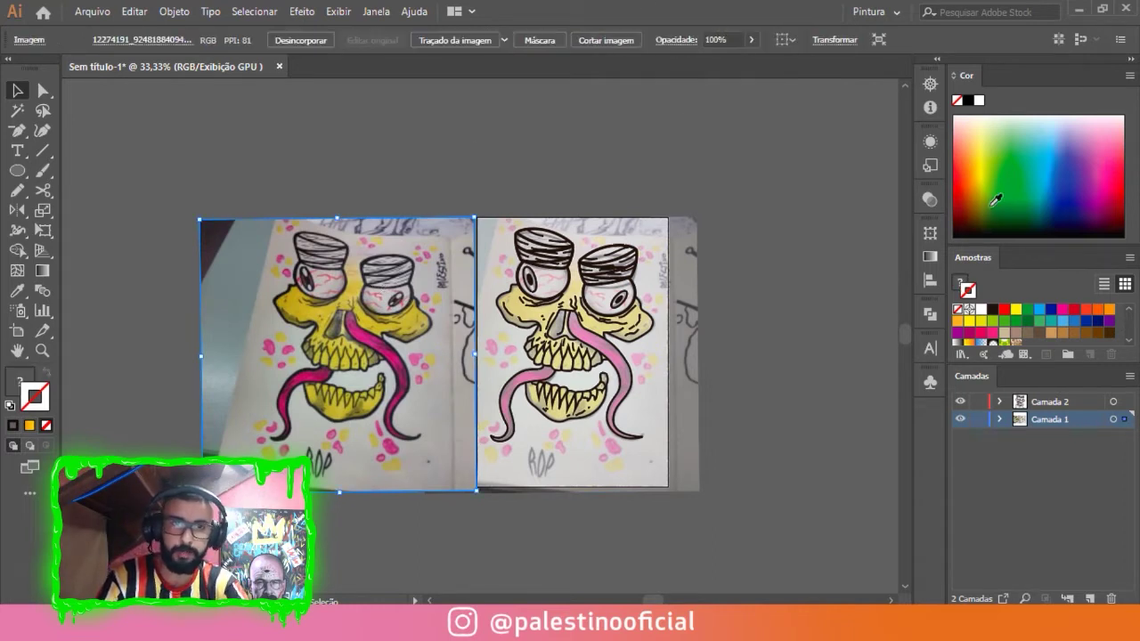
left_click(976, 419)
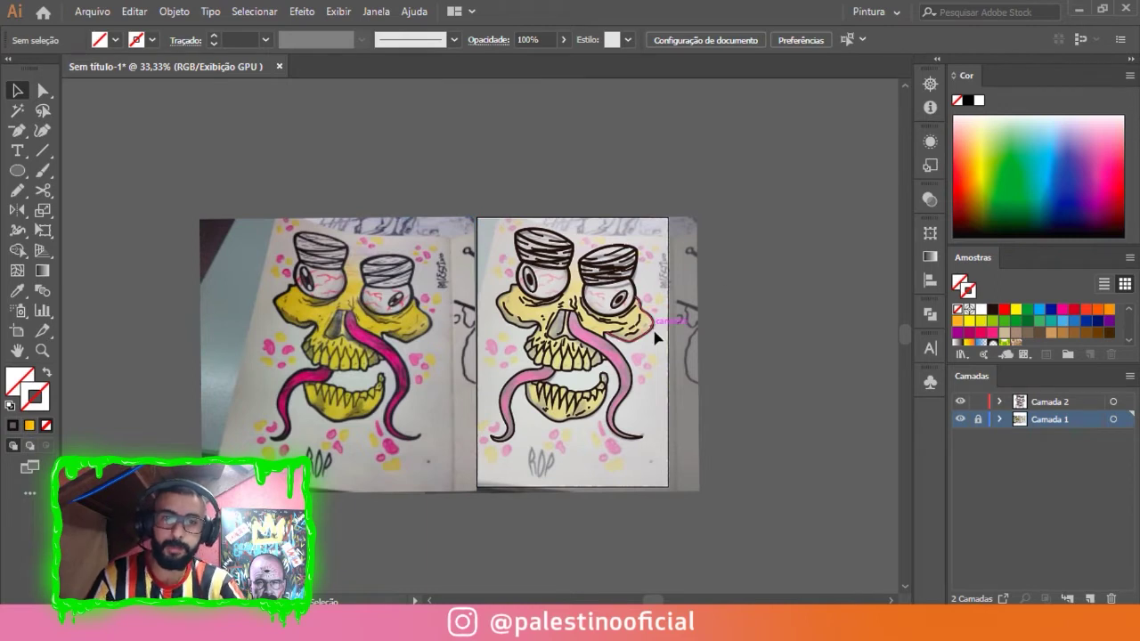
Use the Width tool to widen the cheek outline's bend and narrow its lower end.
scroll(499, 320, "up", 3)
scroll(492, 323, "up", 2)
key("shift+w")
scroll(436, 338, "up", 2)
scroll(481, 293, "down", 1)
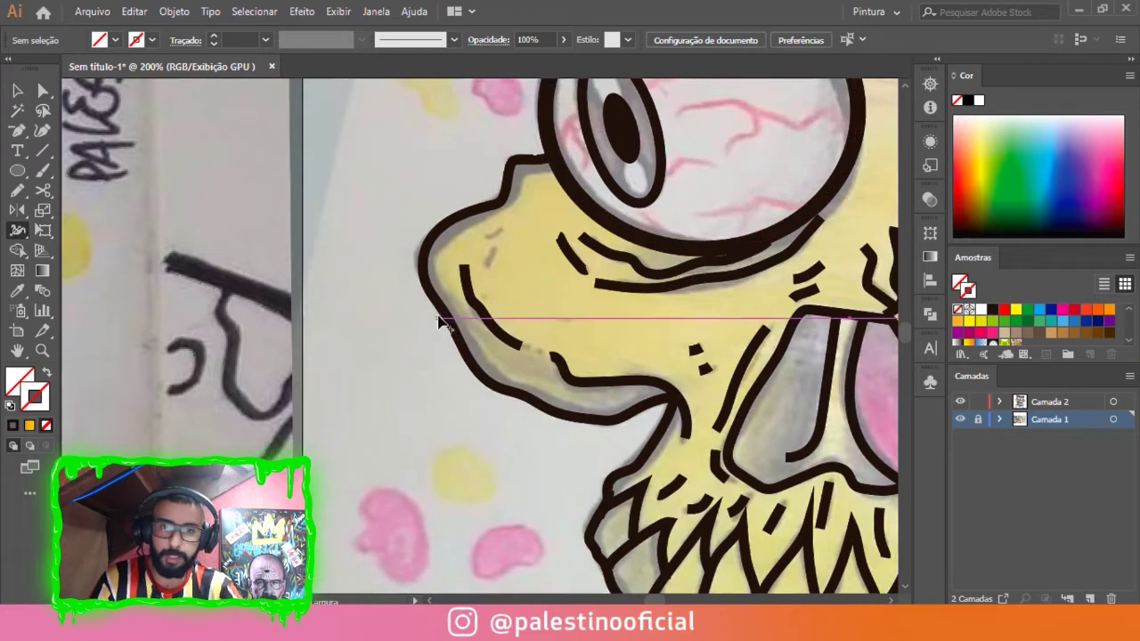
scroll(537, 160, "up", 2)
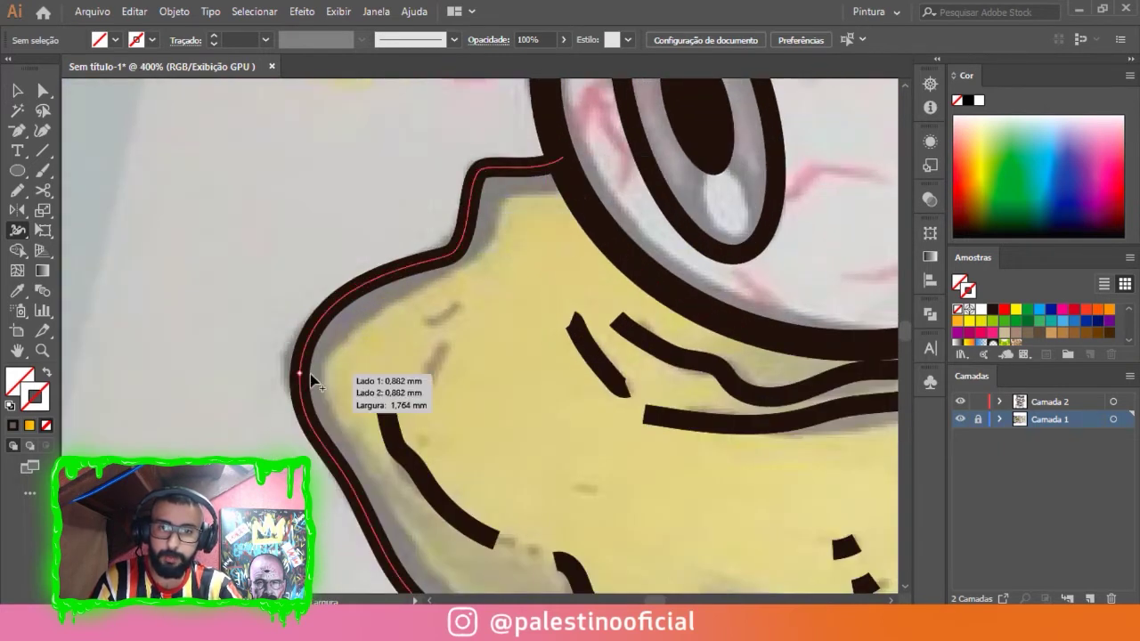
left_click_drag(310, 378, 292, 376)
scroll(477, 385, "down", 2)
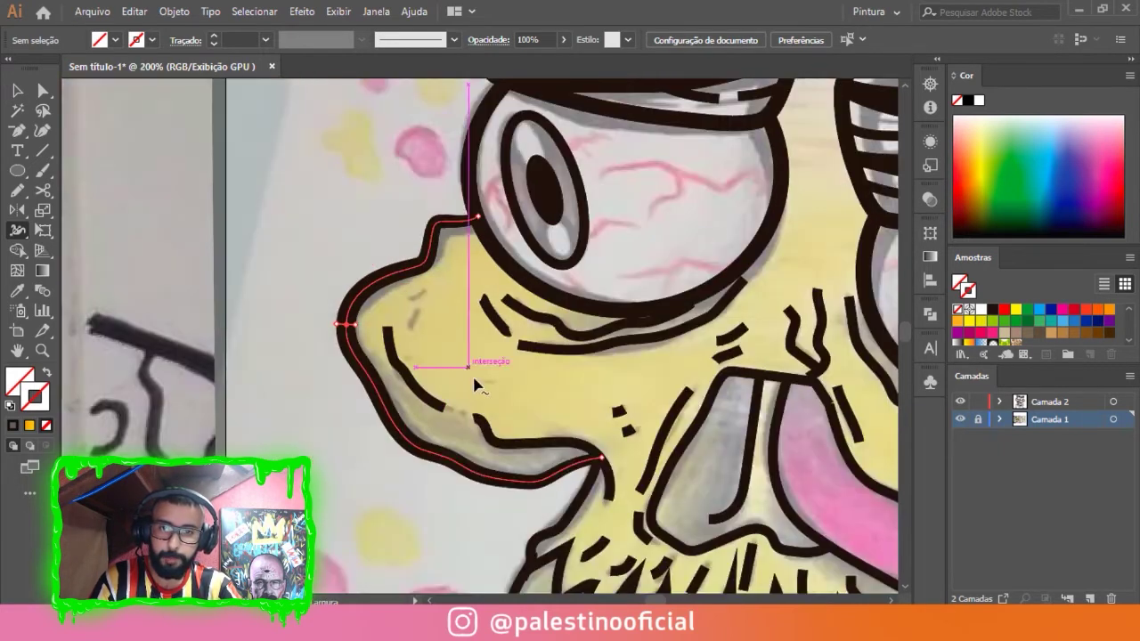
scroll(320, 420, "down", 3)
scroll(646, 386, "up", 3)
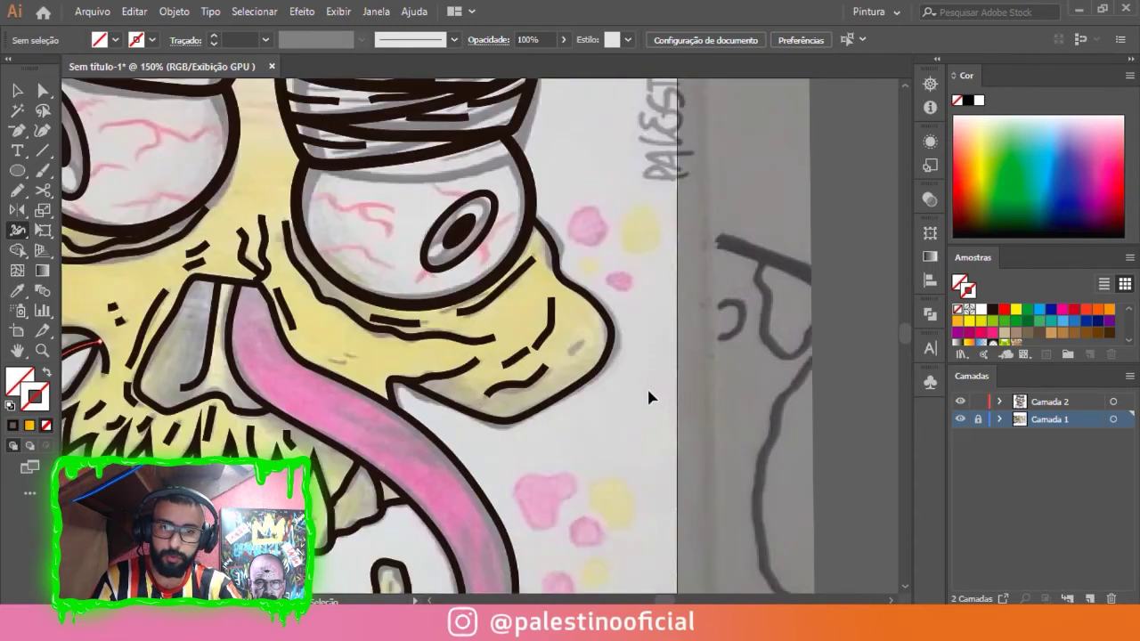
scroll(604, 375, "up", 1)
left_click_drag(611, 362, 612, 365)
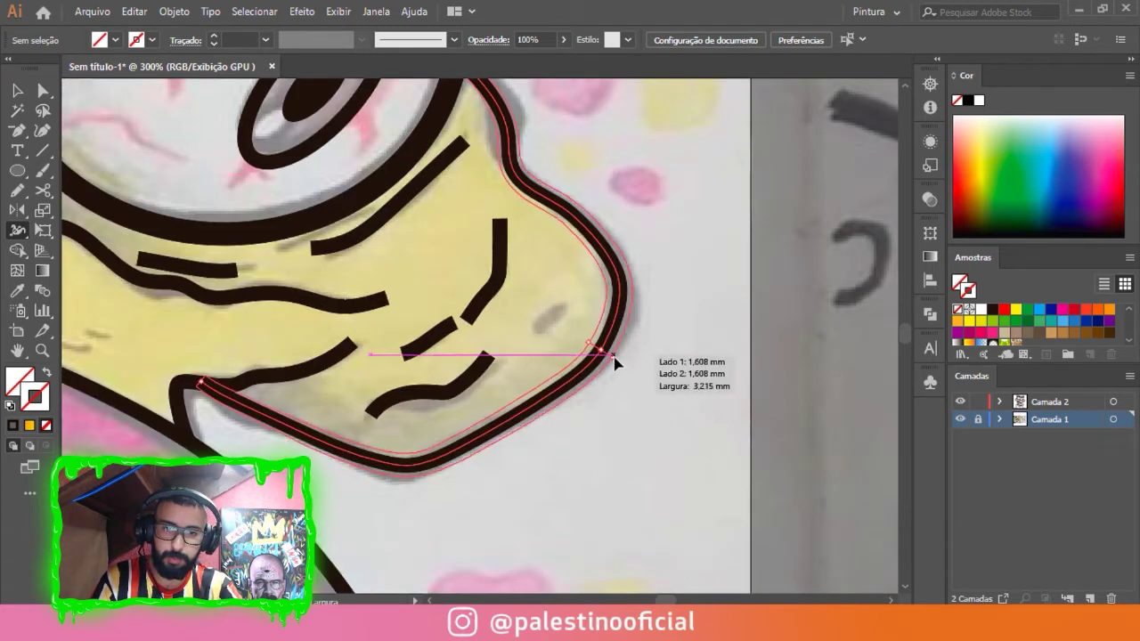
Taper a stroke end to a point and shape the cheek dash into a leaf.
scroll(613, 365, "down", 3)
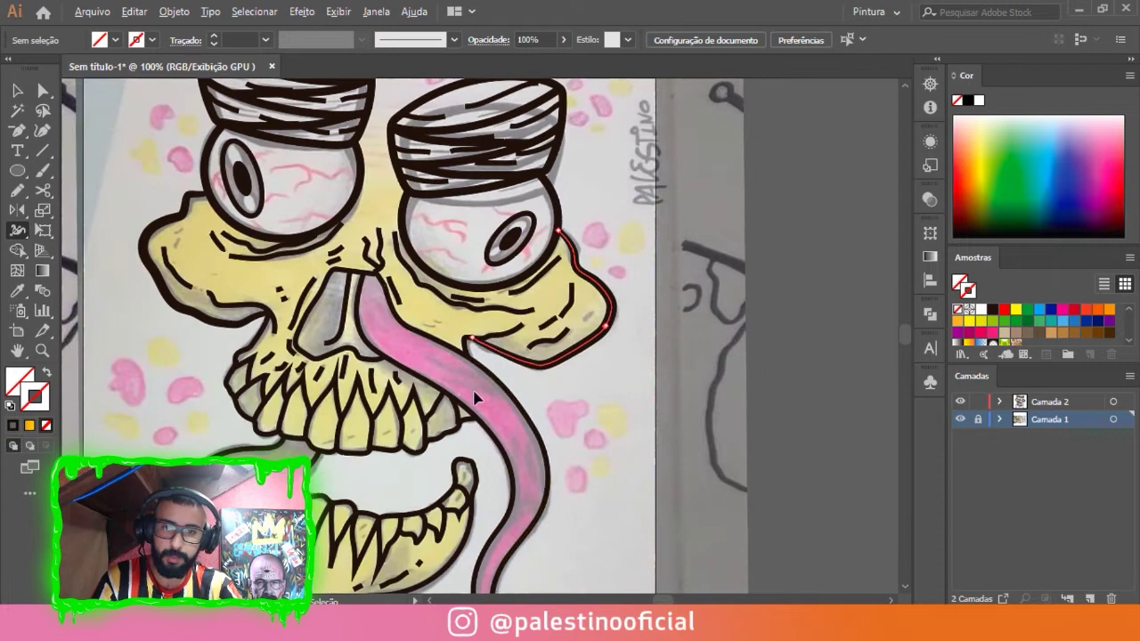
scroll(549, 349, "up", 2)
scroll(549, 349, "up", 3)
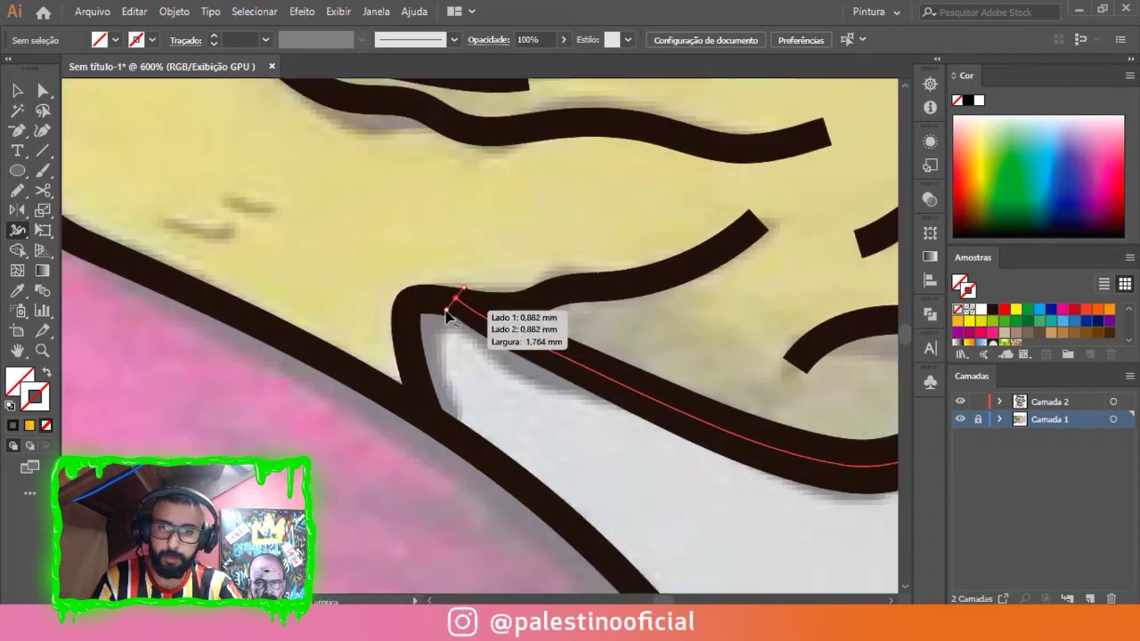
scroll(446, 238, "down", 3)
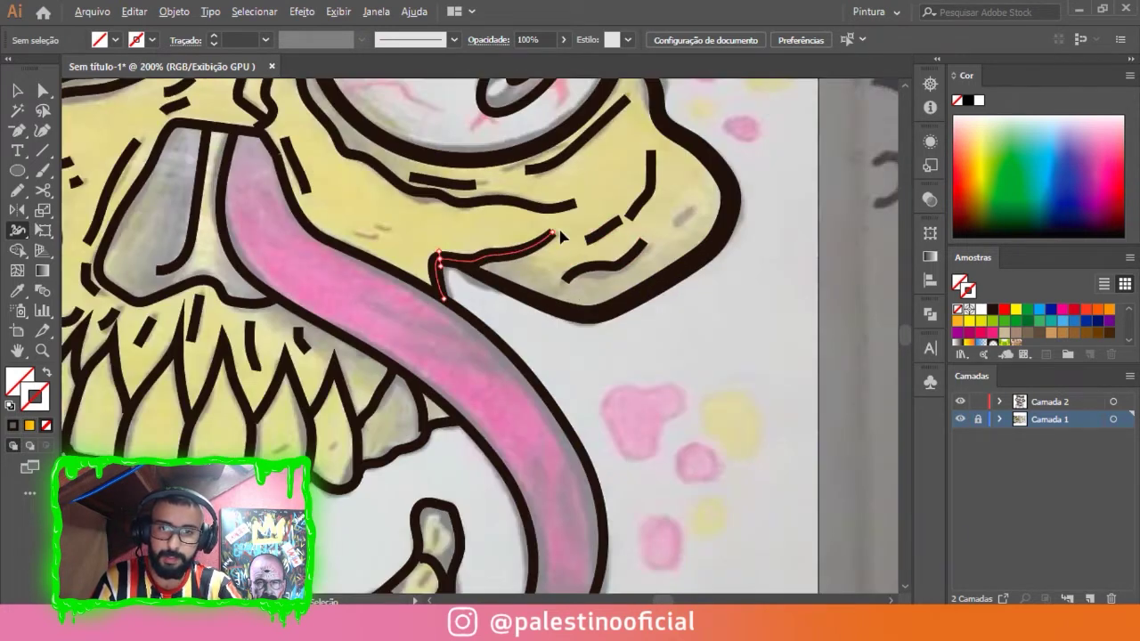
scroll(543, 250, "up", 2)
left_click_drag(548, 247, 540, 267)
scroll(559, 254, "up", 1)
scroll(559, 255, "down", 1)
scroll(585, 308, "up", 2)
left_click_drag(667, 254, 668, 279)
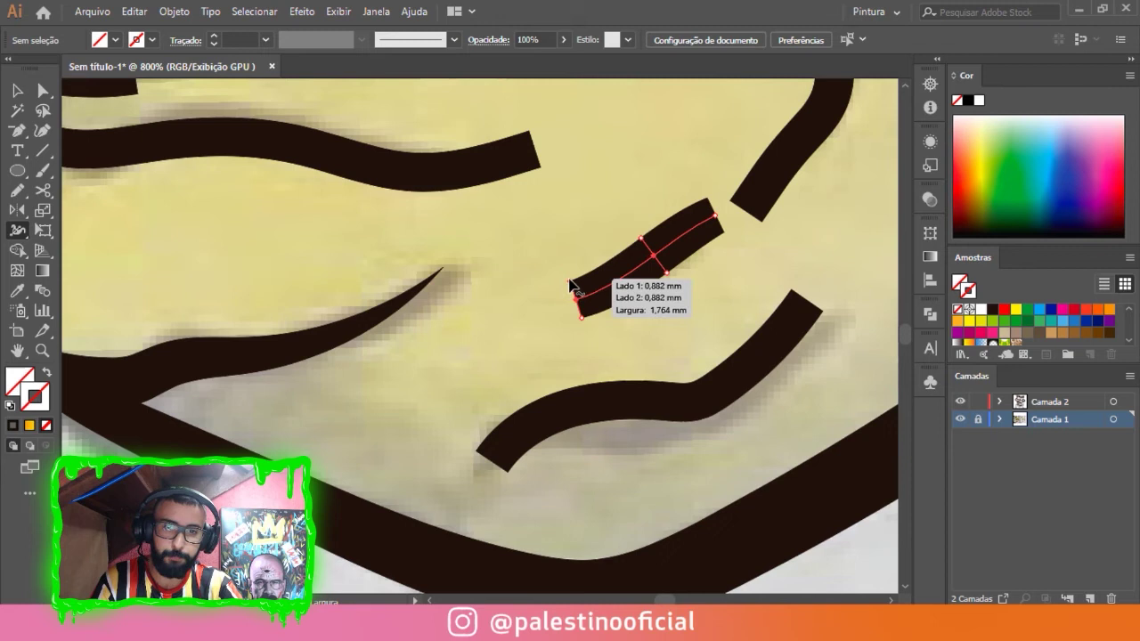
left_click_drag(570, 283, 581, 297)
left_click_drag(655, 257, 648, 256)
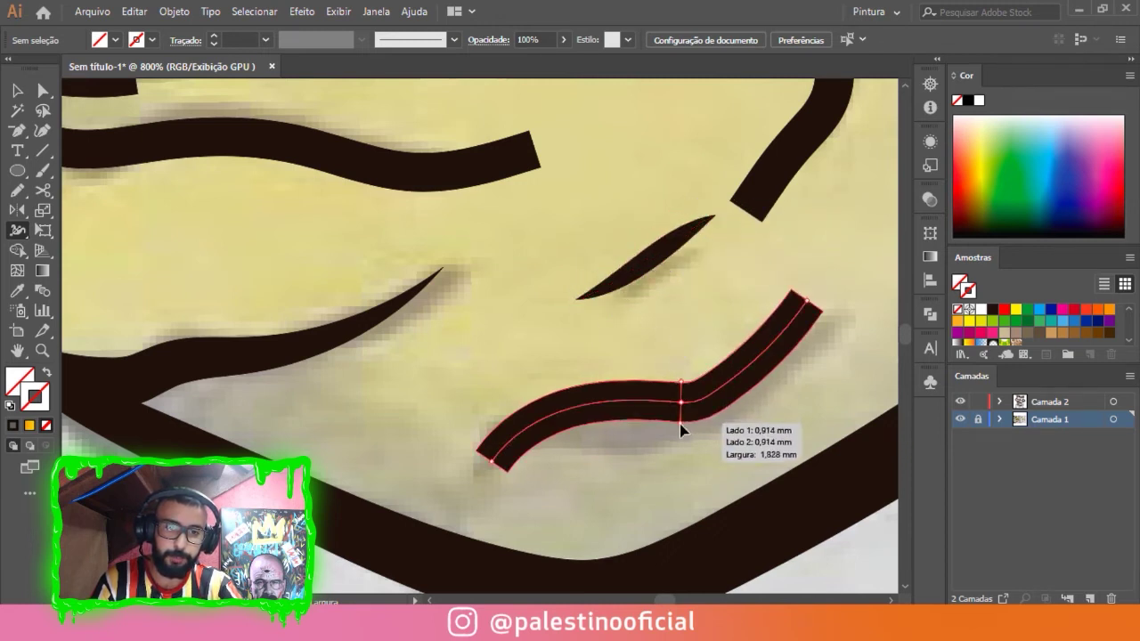
Taper both ends of the wavy strokes to sharp points and slim their middles.
left_click_drag(481, 452, 490, 459)
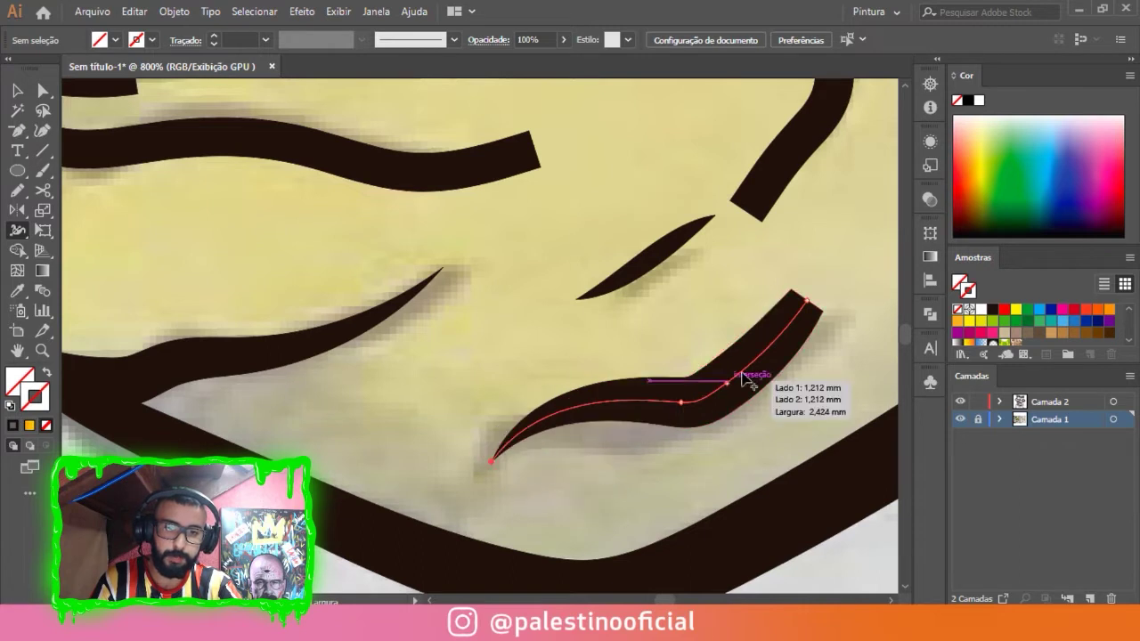
left_click_drag(801, 305, 789, 300)
left_click_drag(687, 386, 520, 489)
left_click_drag(601, 304, 611, 307)
left_click_drag(496, 407, 513, 428)
left_click_drag(579, 145, 623, 148)
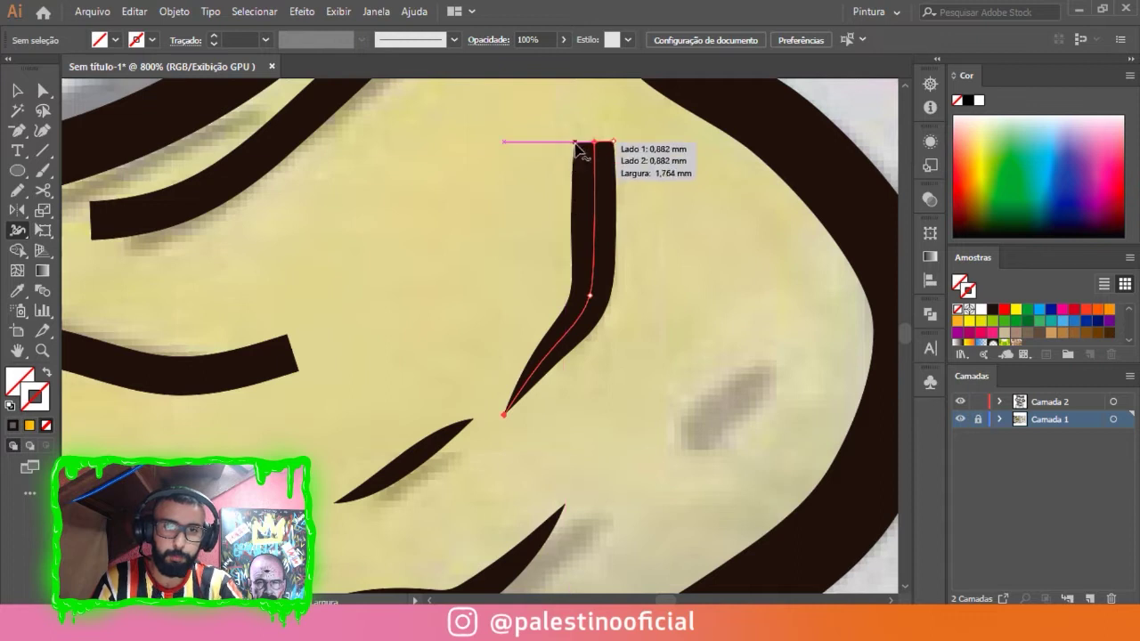
left_click_drag(575, 292, 568, 293)
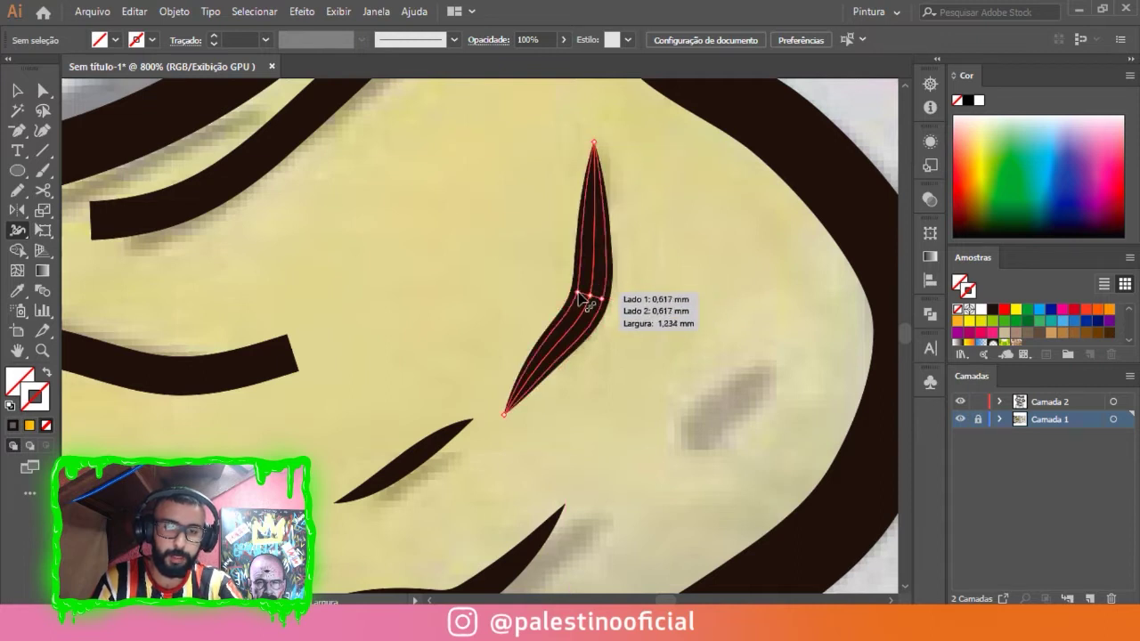
scroll(665, 272, "down", 2)
Thin the top end and taper the right end of the stroke under the right eye.
scroll(420, 317, "down", 2)
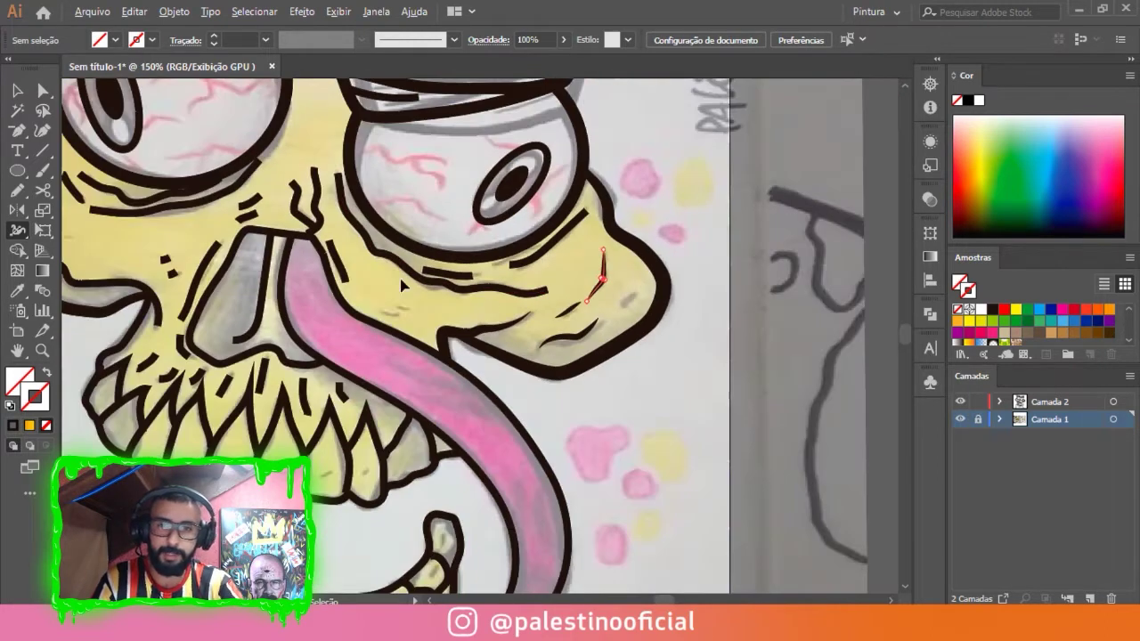
scroll(397, 282, "up", 1)
scroll(397, 282, "up", 1)
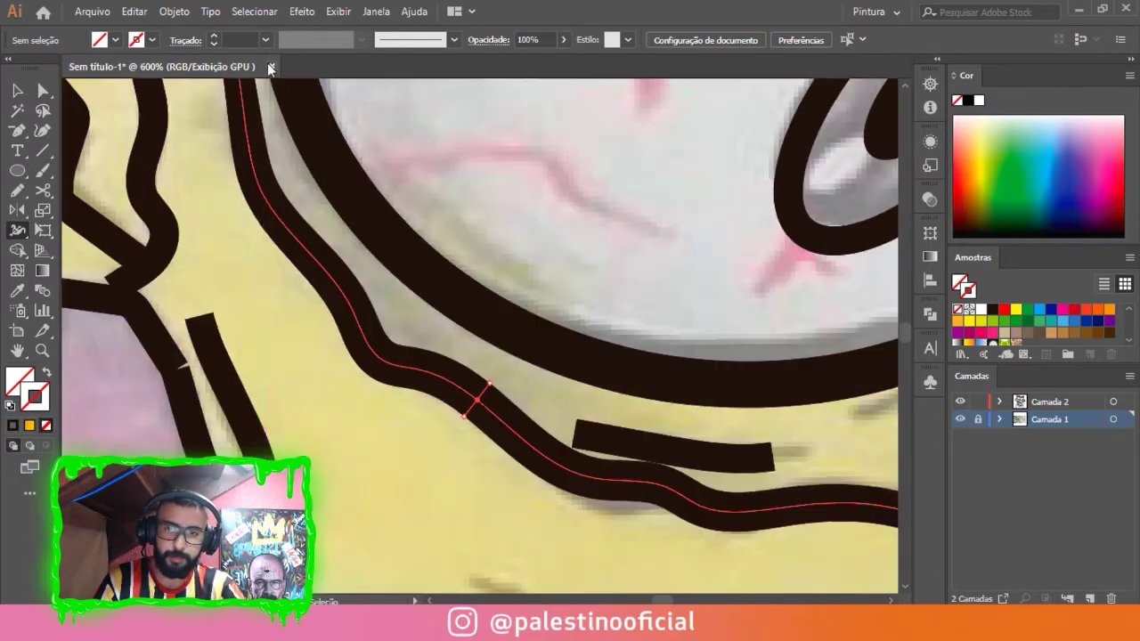
scroll(359, 323, "up", 1)
left_click_drag(356, 291, 367, 290)
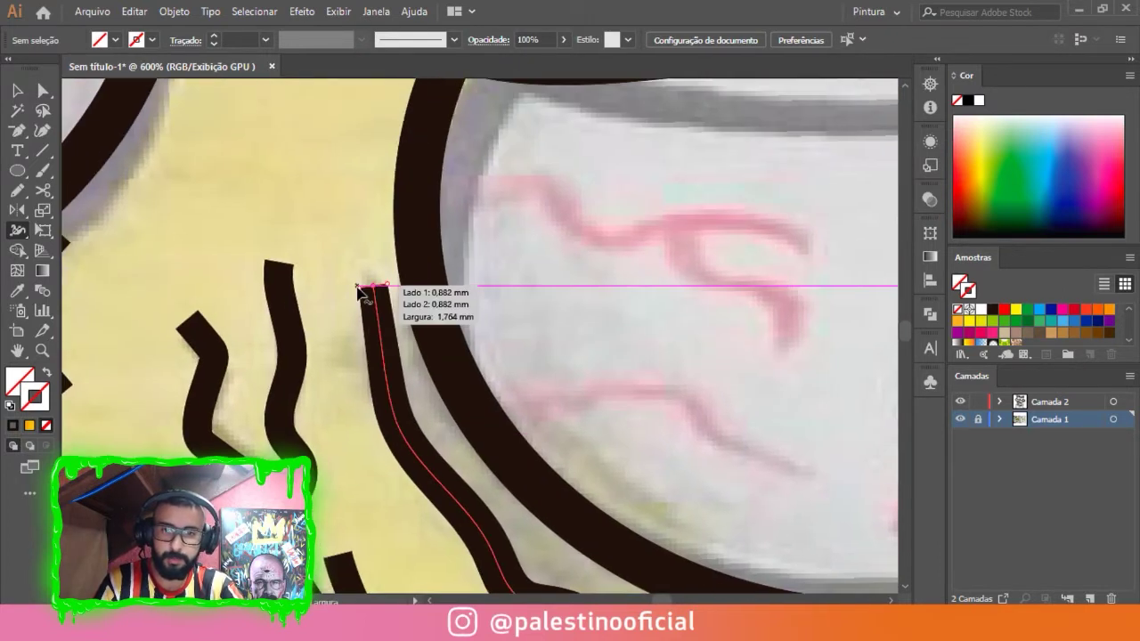
scroll(627, 367, "down", 2)
left_click_drag(659, 386, 664, 391)
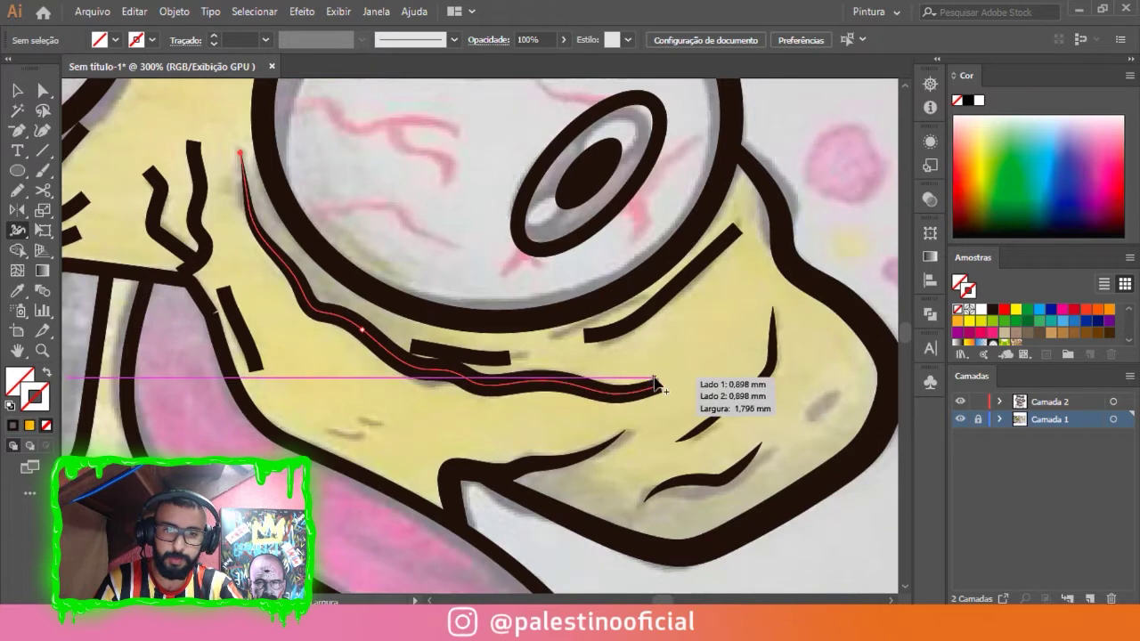
Adjust the long stroke's width, then taper both ends of the short dash and widen its middle.
scroll(343, 356, "up", 2)
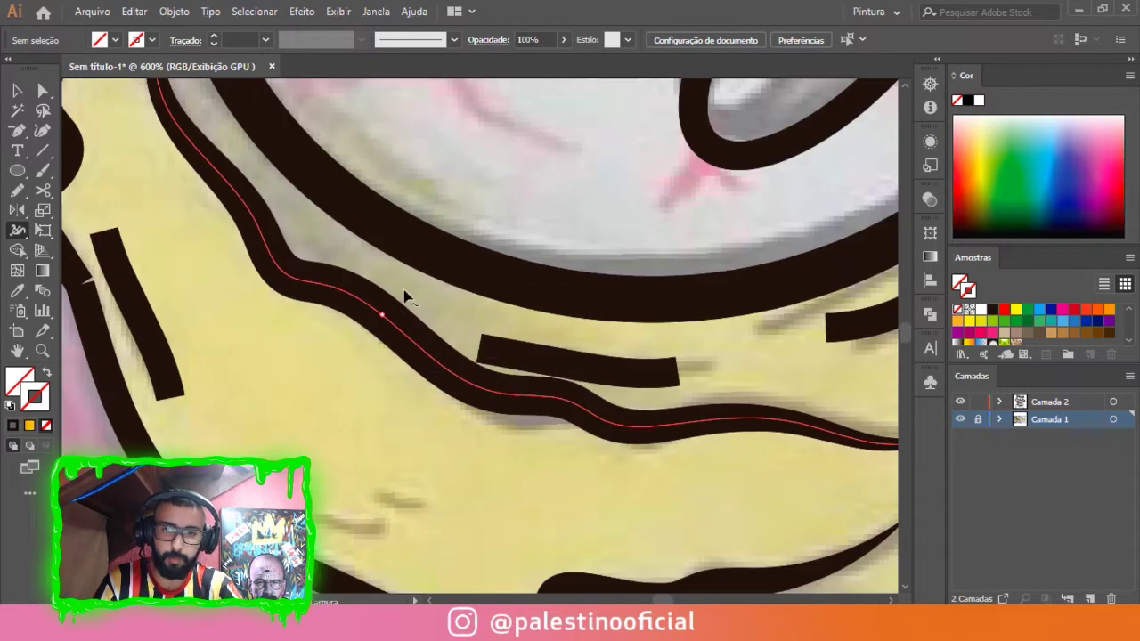
left_click_drag(381, 313, 391, 301)
scroll(521, 358, "up", 1)
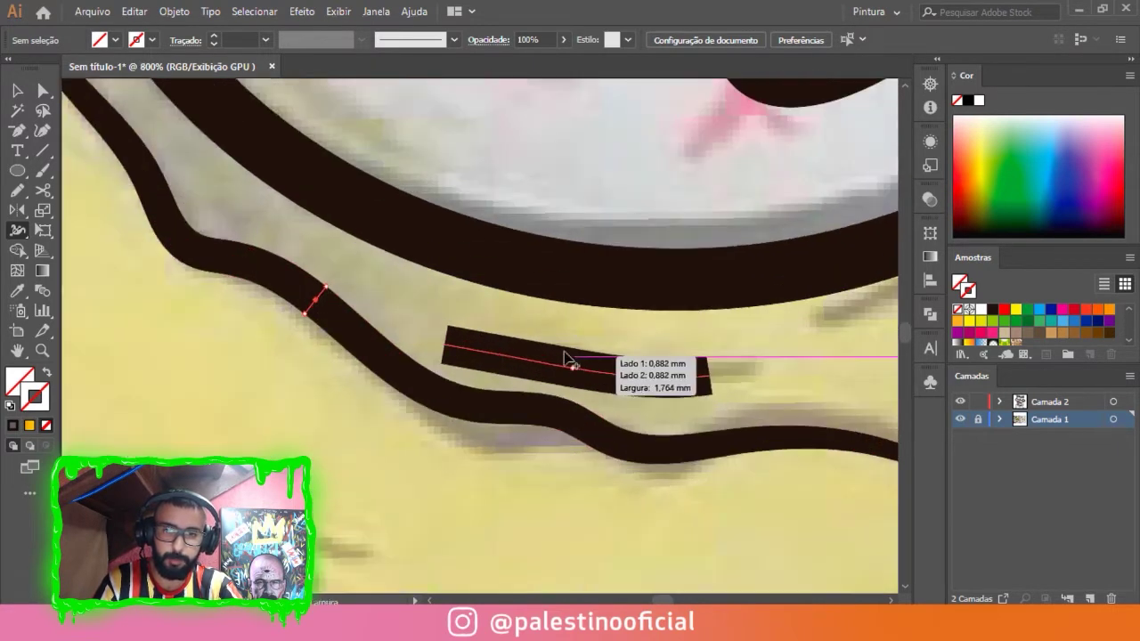
left_click_drag(452, 330, 453, 377)
left_click_drag(708, 377, 706, 362)
key("ctrl+z")
key("ctrl+z")
key("ctrl+z")
key("ctrl+shift+z")
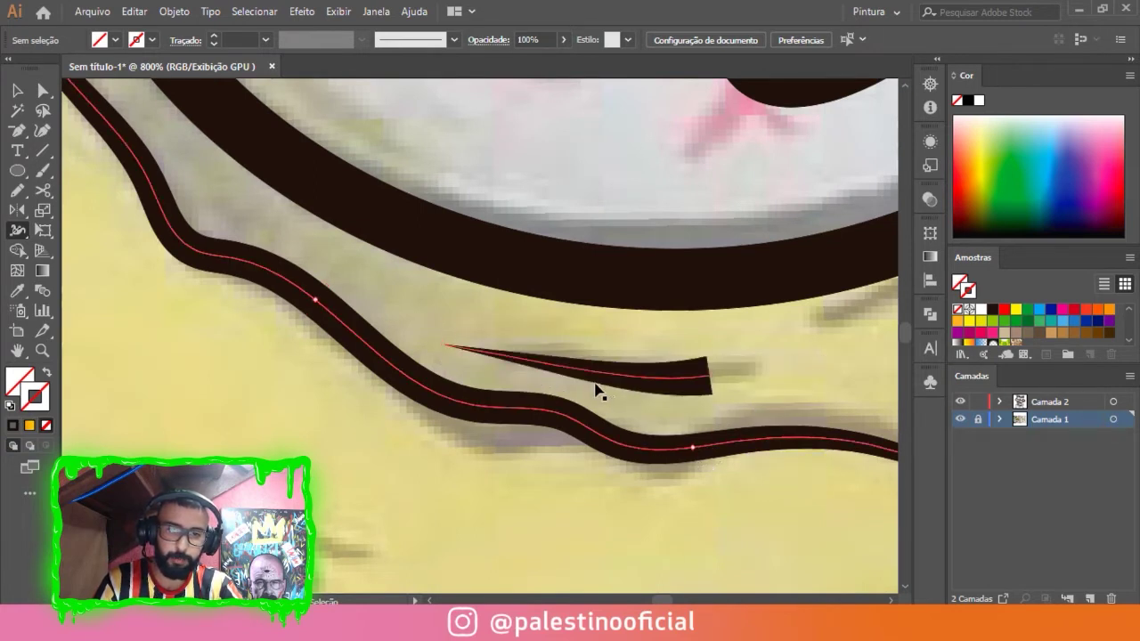
left_click_drag(577, 384, 579, 392)
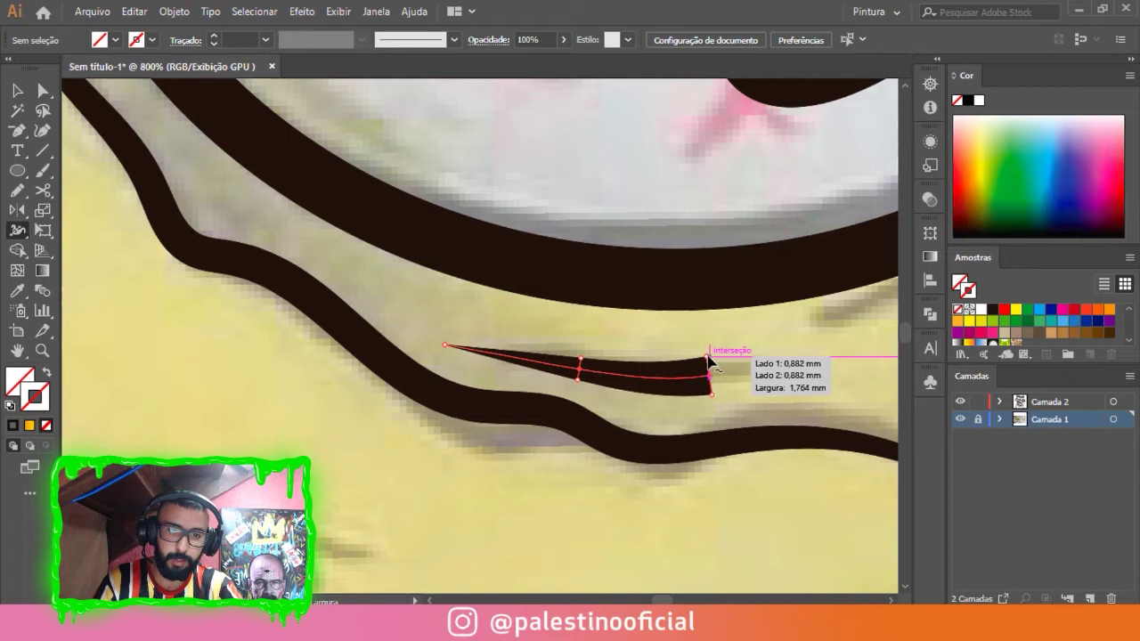
Taper both ends of the long diagonal stroke beside the eye and shape its middle width.
scroll(623, 363, "down", 2, "alt")
scroll(781, 288, "down", 2, "alt")
scroll(733, 315, "up", 3, "alt")
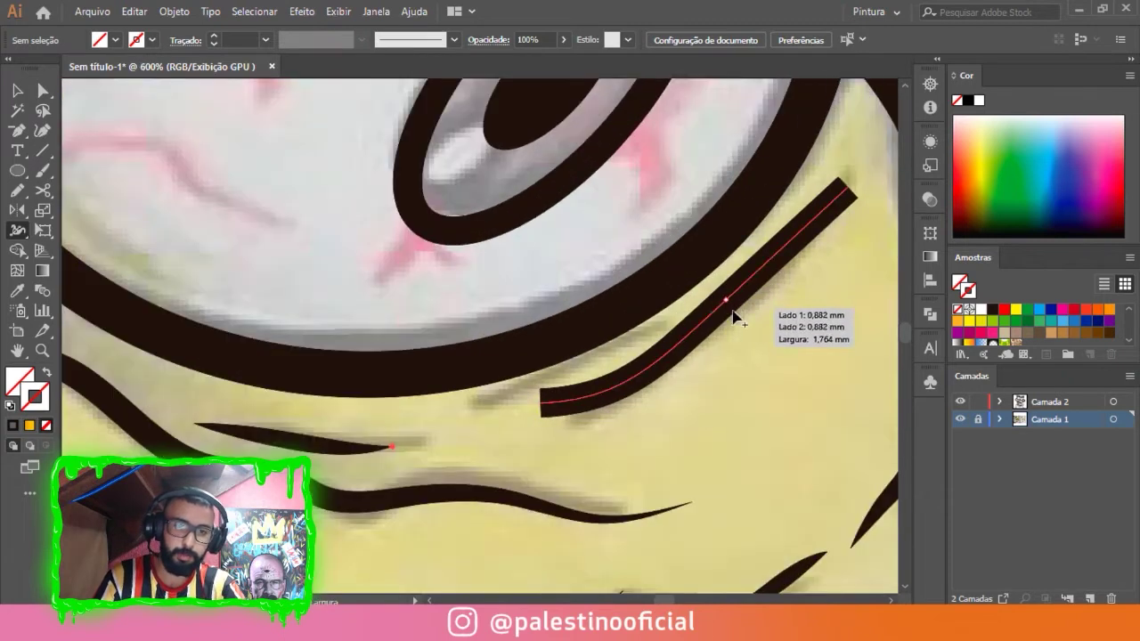
left_click_drag(733, 332, 733, 326)
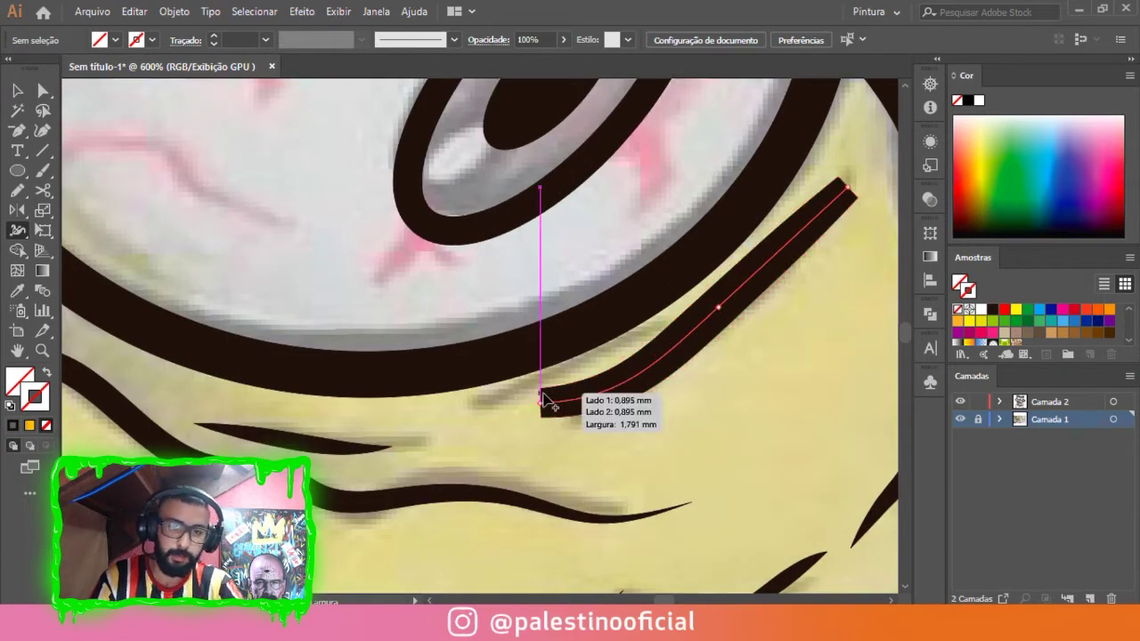
left_click_drag(541, 402, 557, 427)
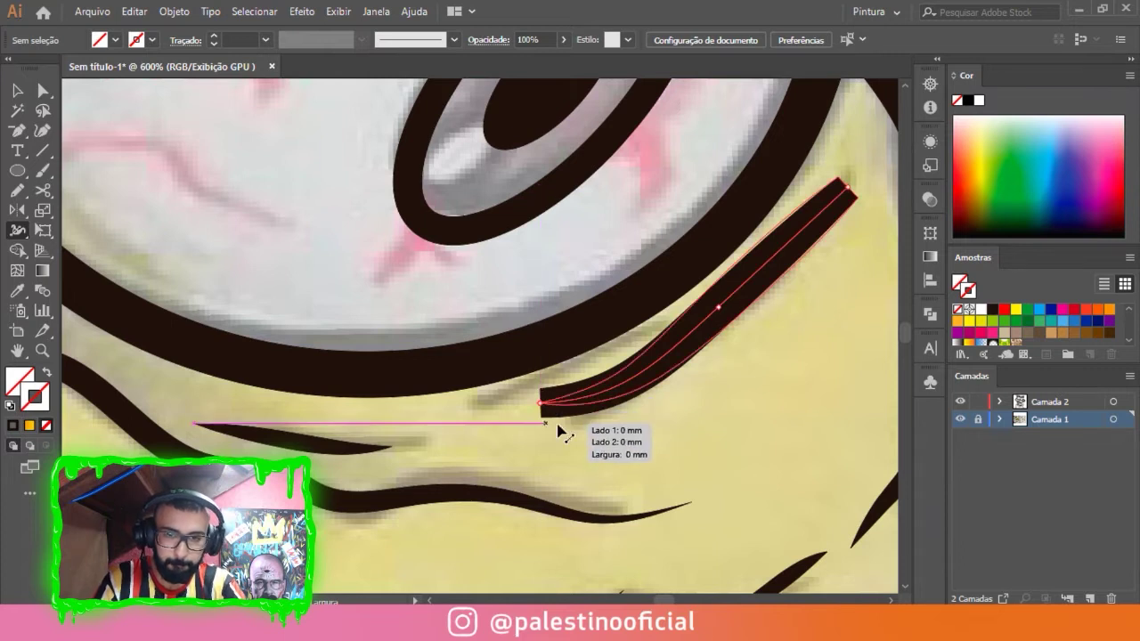
left_click_drag(840, 191, 857, 207)
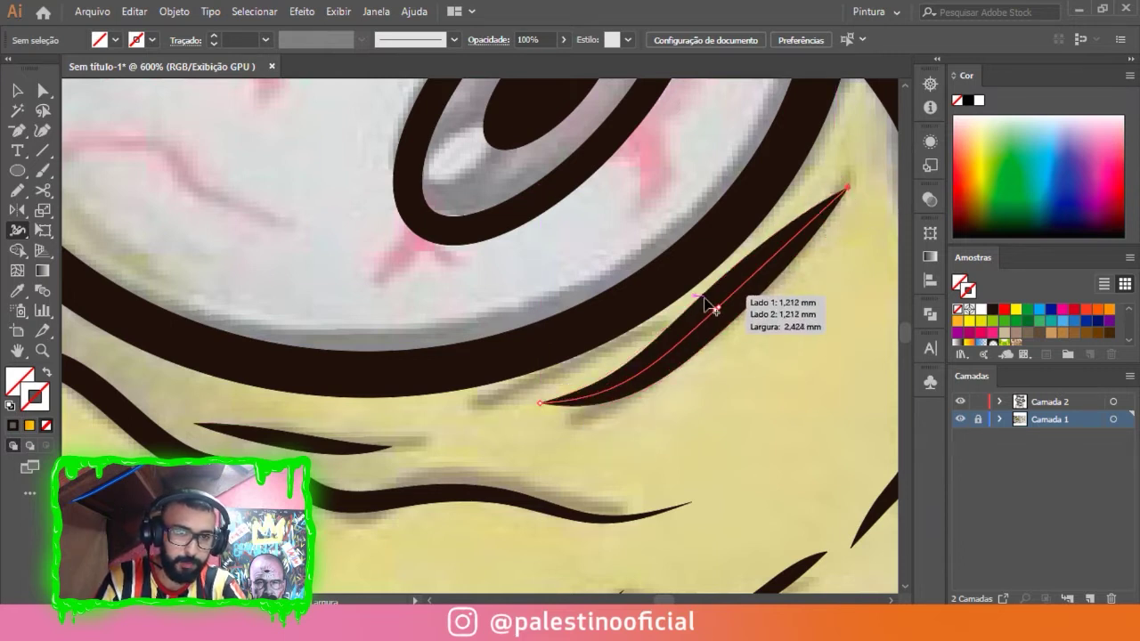
left_click_drag(704, 300, 712, 306)
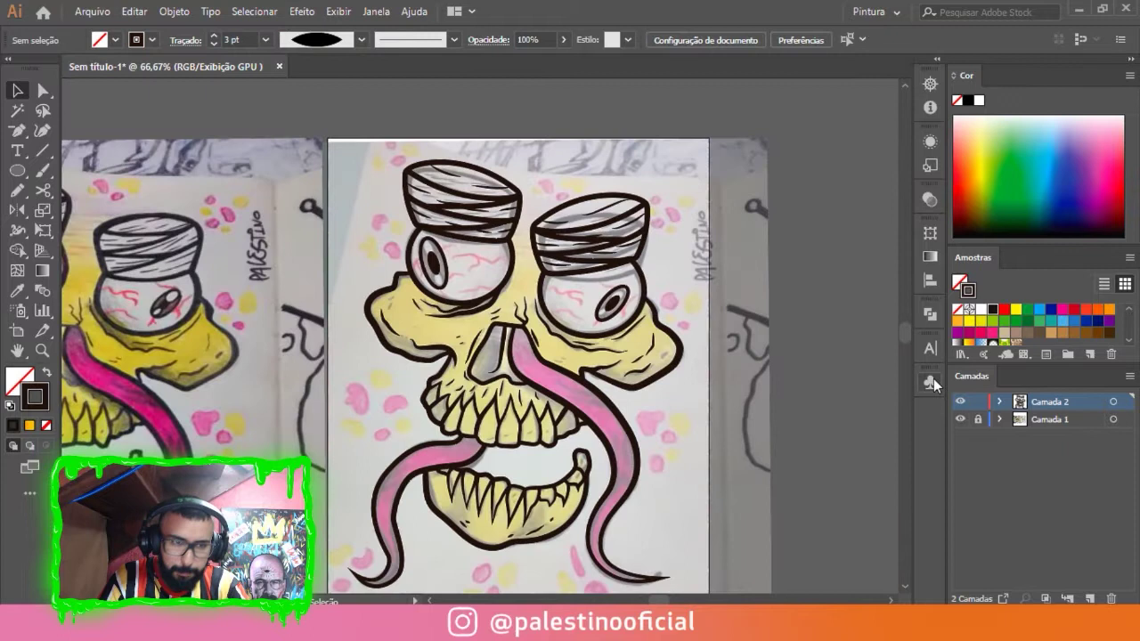
Hide the reference photo layer and lock the line-art layer.
left_click(960, 418)
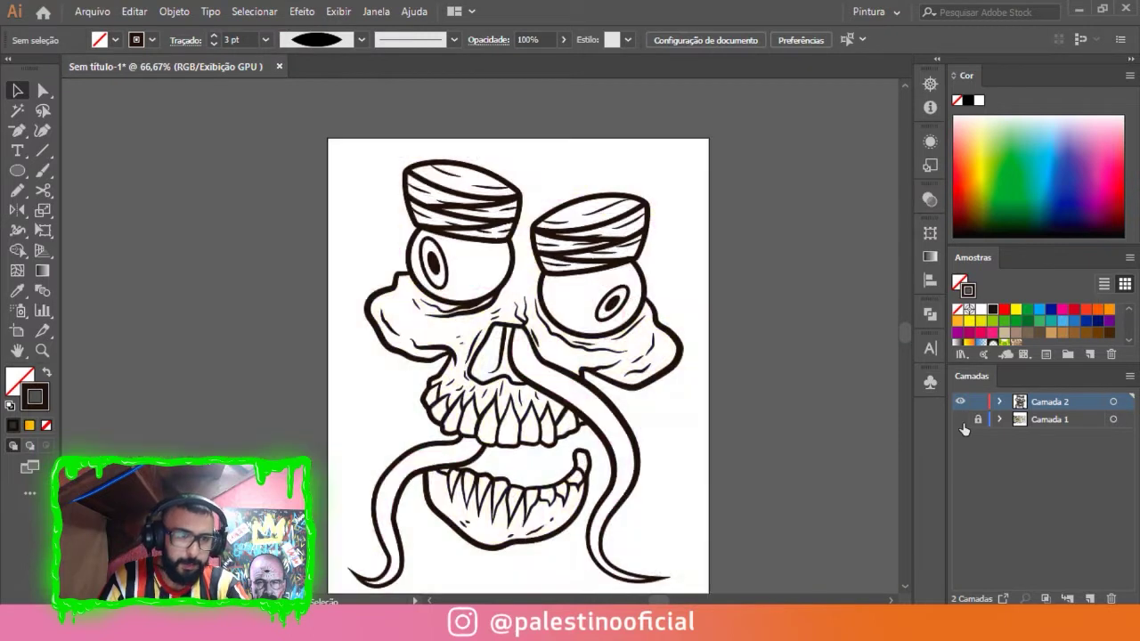
scroll(684, 321, "down", 2)
scroll(692, 320, "down", 2)
scroll(692, 319, "up", 3)
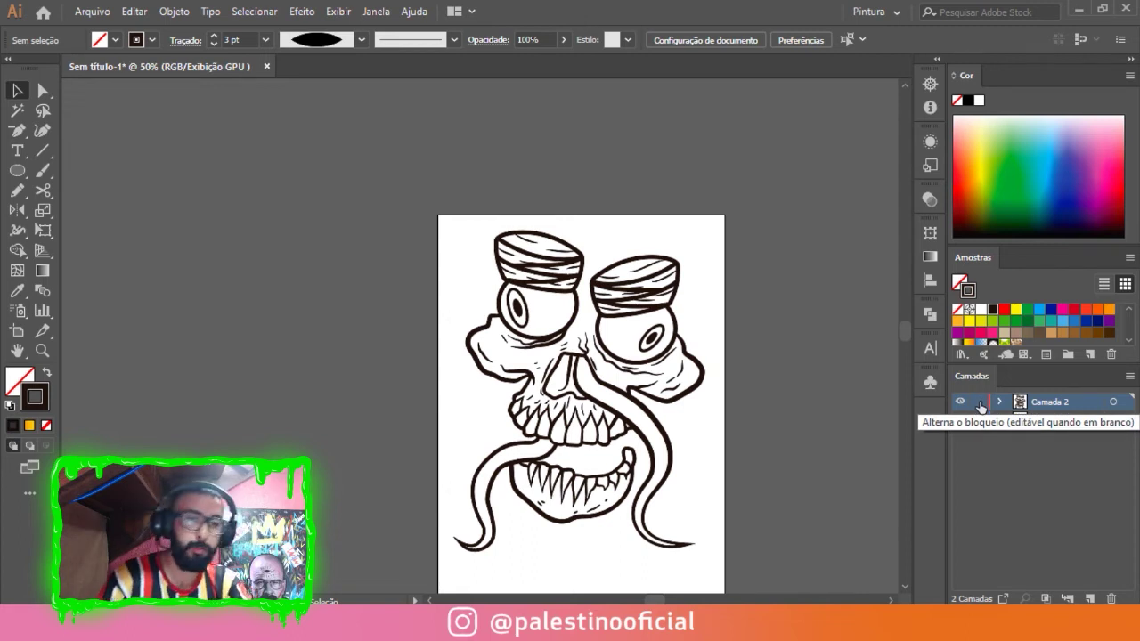
left_click(961, 402)
left_click(961, 403)
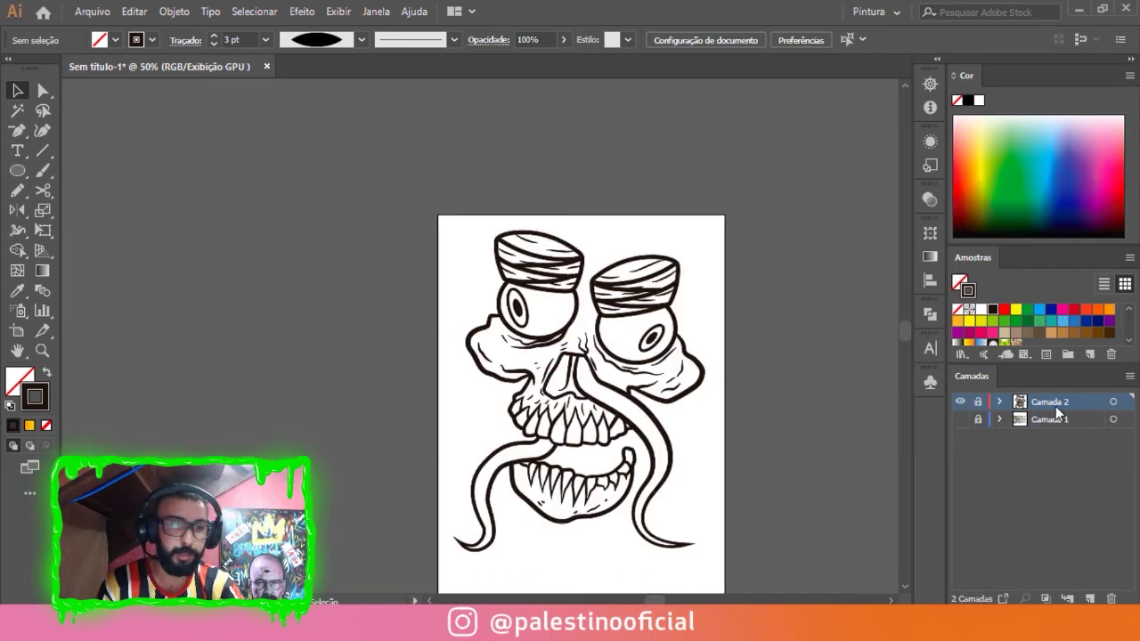
Rename the line-art layer to 'traço' and add Camada 3 above the photo layer.
double_click(1057, 402)
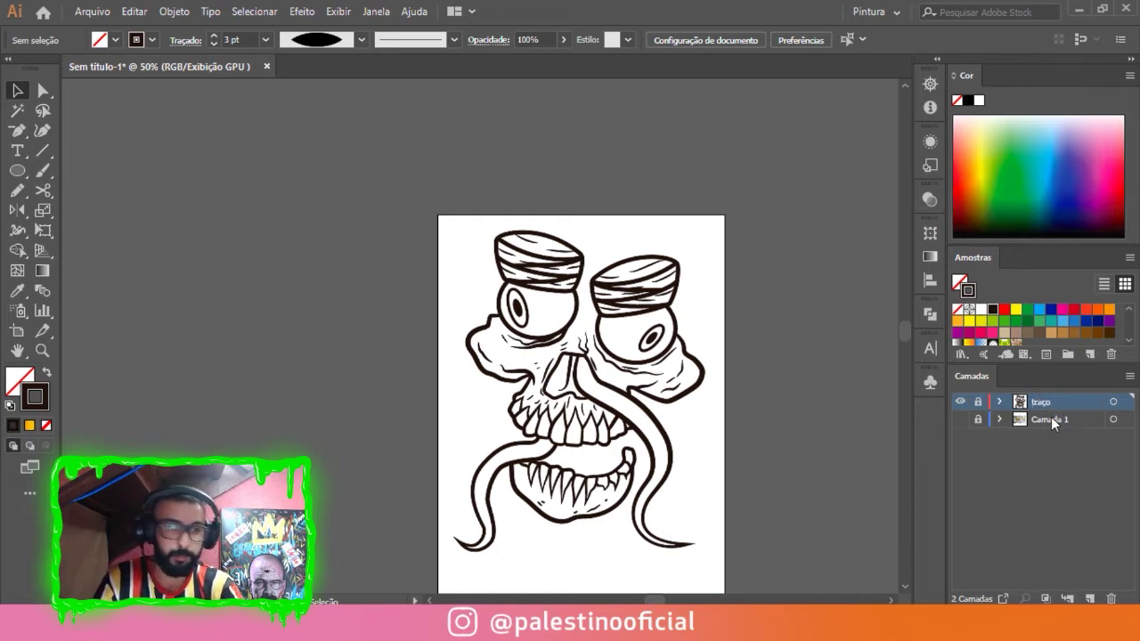
left_click(1050, 420)
left_click(1090, 598)
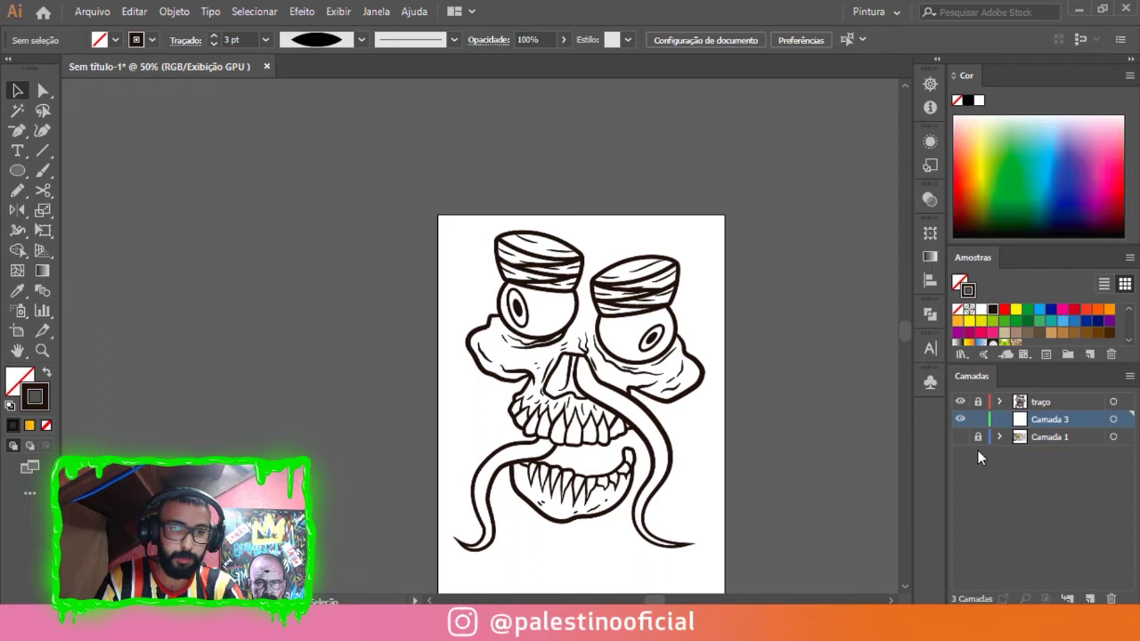
Show the reference photo and set the fill to the skull's sampled yellow with no stroke.
left_click(960, 437)
scroll(559, 534, "up", 2)
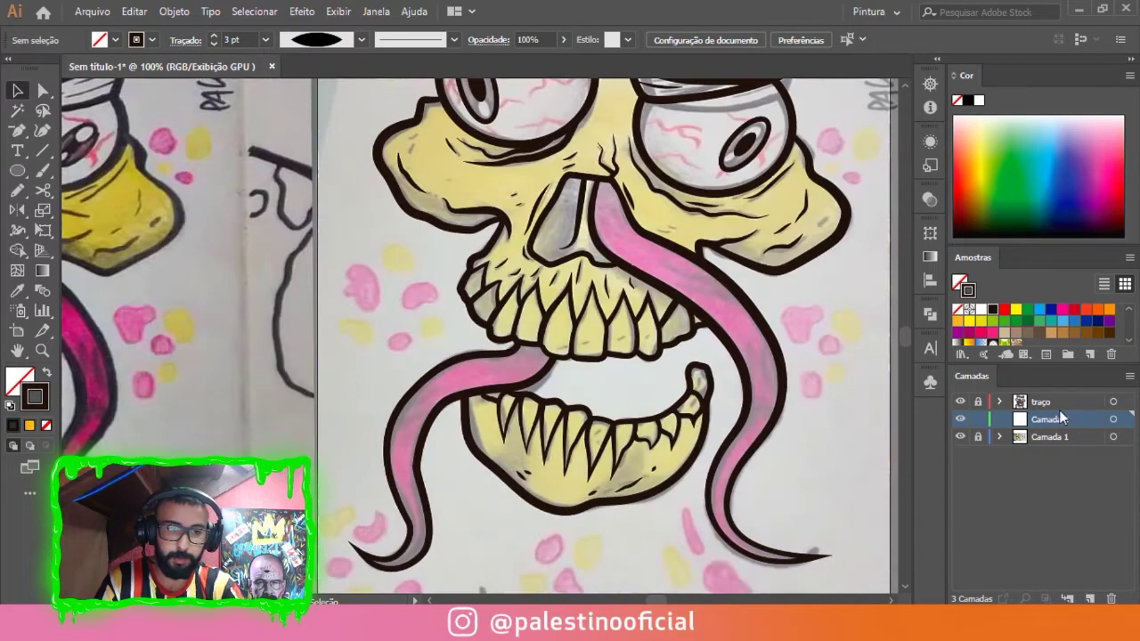
scroll(472, 169, "down", 2)
scroll(232, 221, "up", 3)
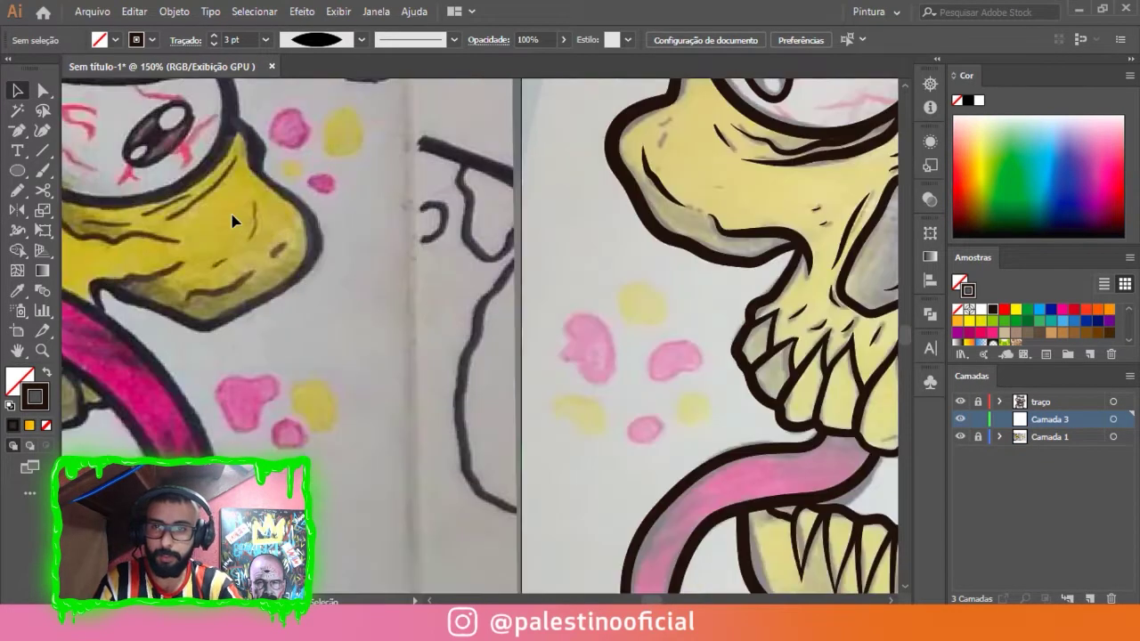
key("i")
left_click(245, 208)
scroll(316, 221, "down", 2)
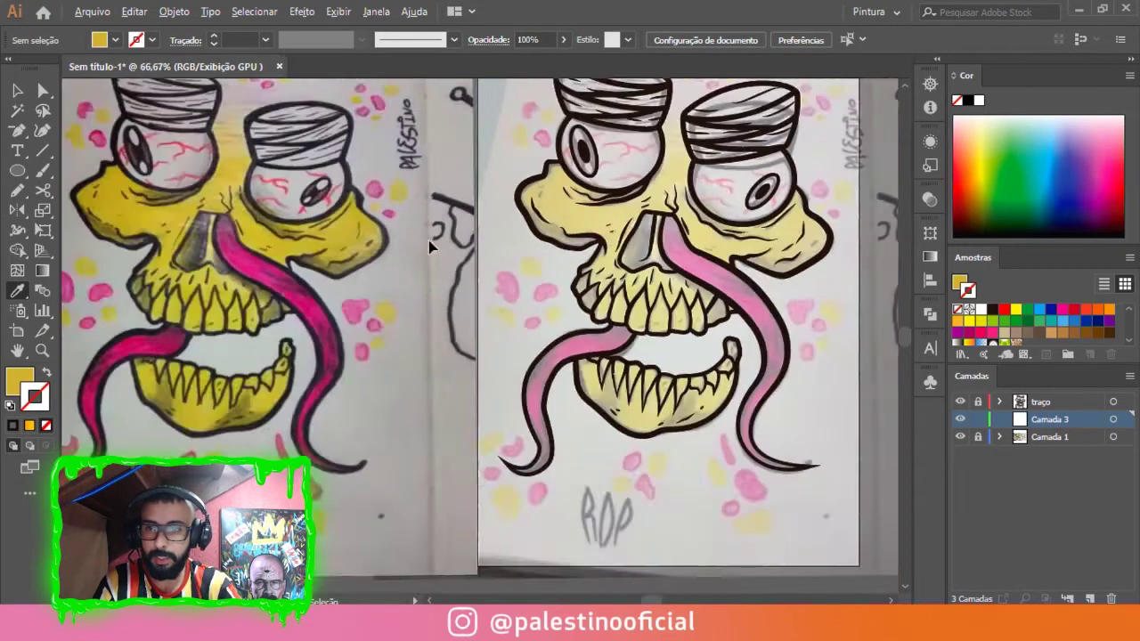
scroll(316, 221, "up", 2)
key("x")
left_click(970, 322)
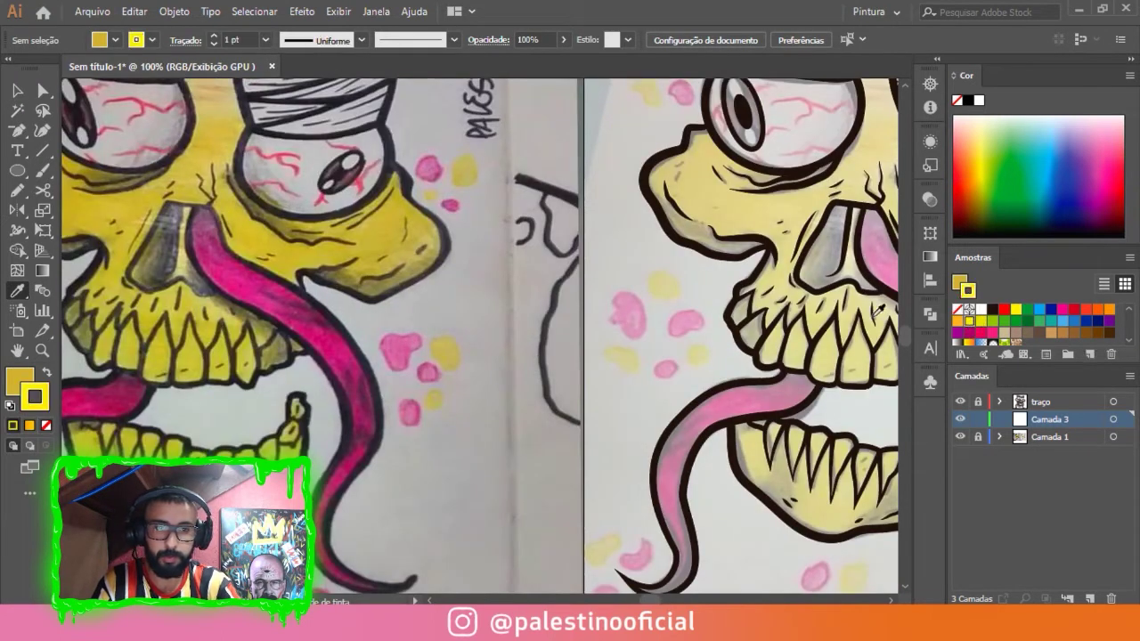
left_click(49, 378)
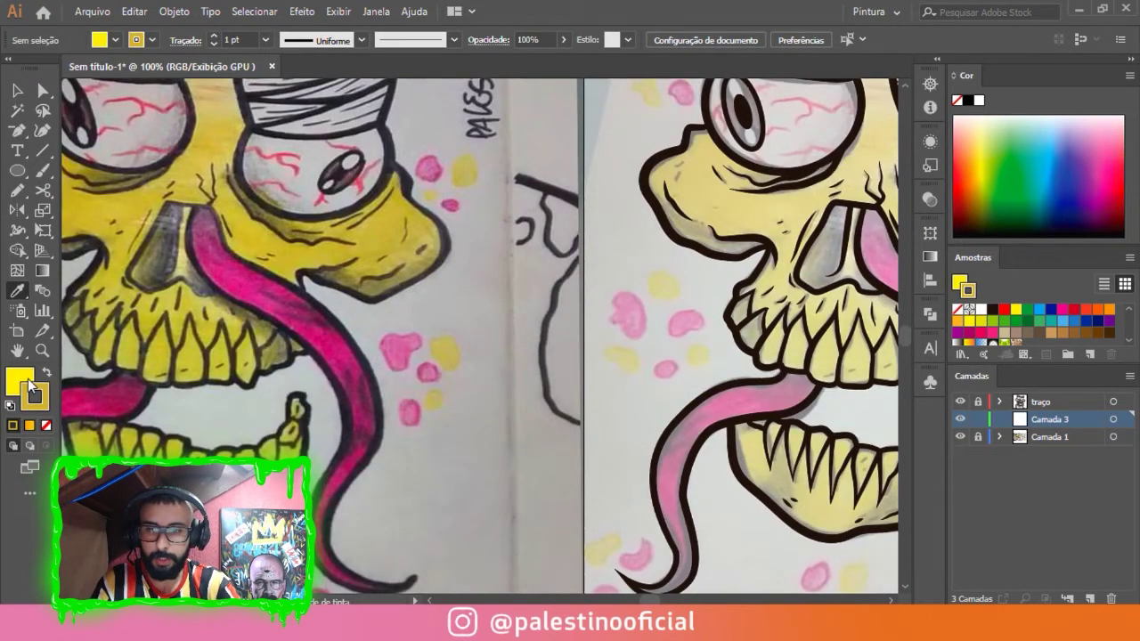
left_click(46, 425)
left_click(21, 383)
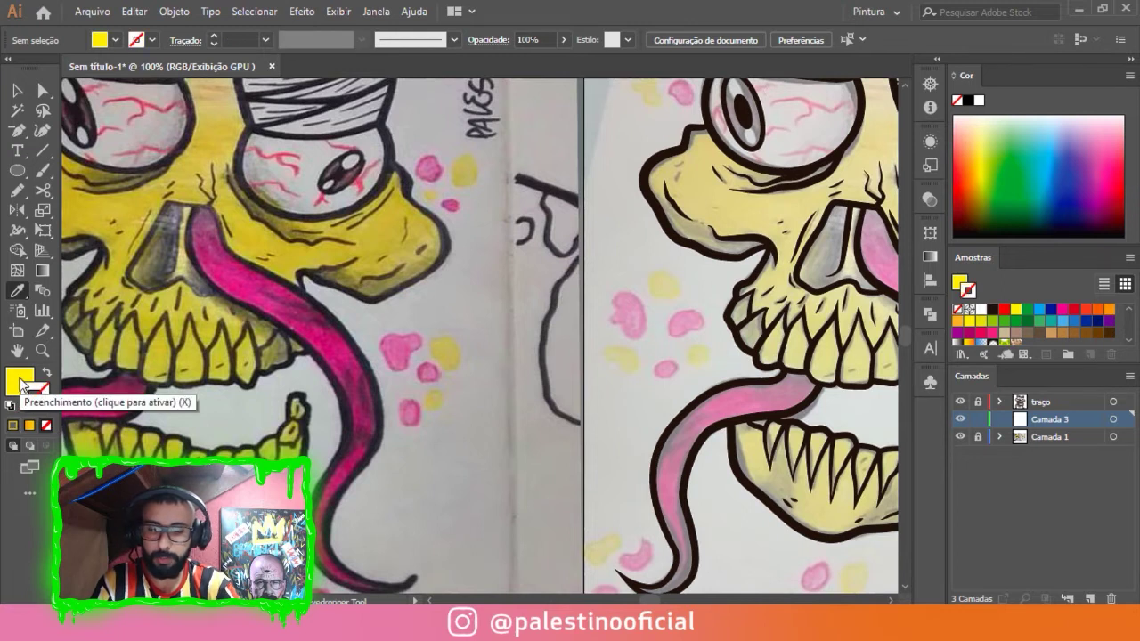
Trace a yellow Pencil shape over the upper skull beside the left eye.
key("n")
scroll(419, 298, "down", 2)
scroll(418, 298, "up", 1)
scroll(419, 298, "up", 2)
scroll(418, 298, "up", 2)
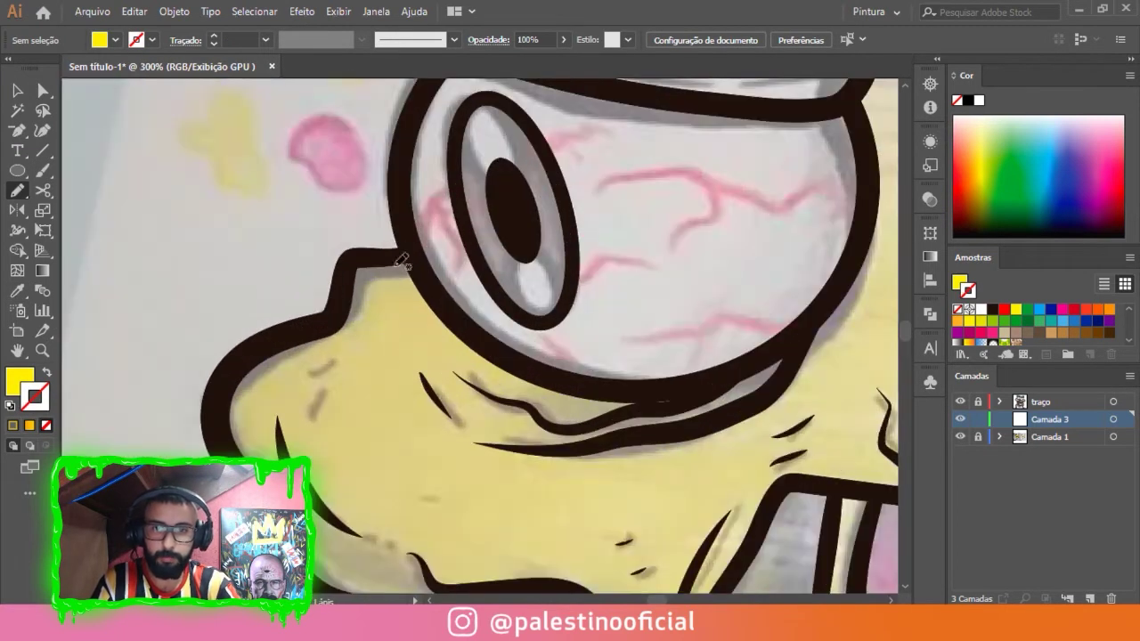
left_click_drag(347, 277, 226, 397)
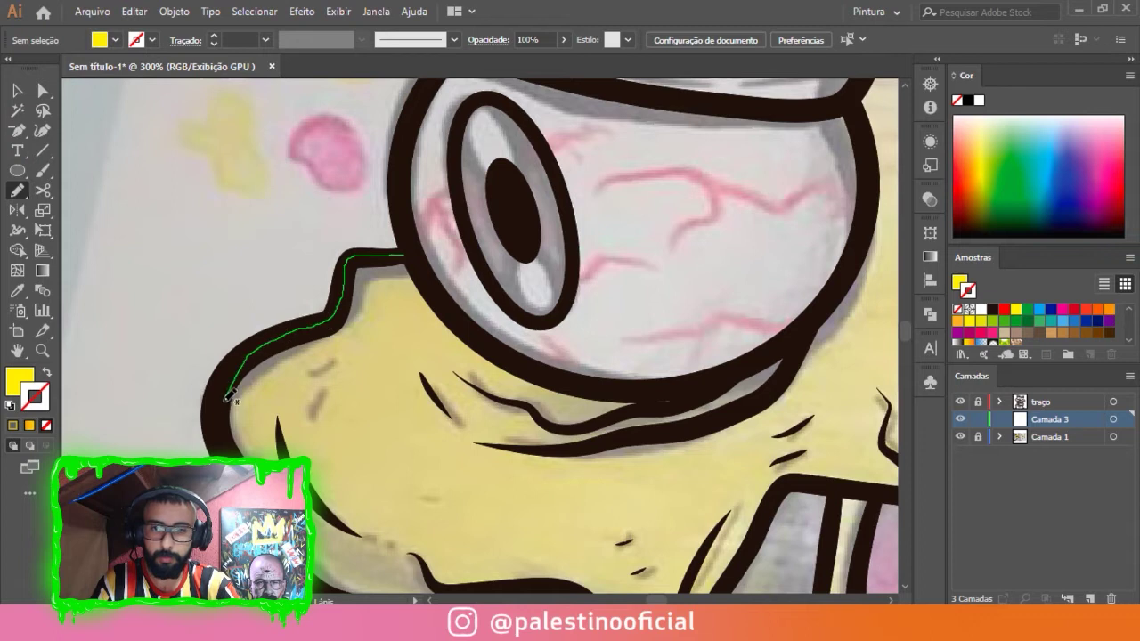
mouse_move(334, 489)
left_mouse_down()
mouse_move(495, 408)
mouse_move(418, 276)
left_mouse_up()
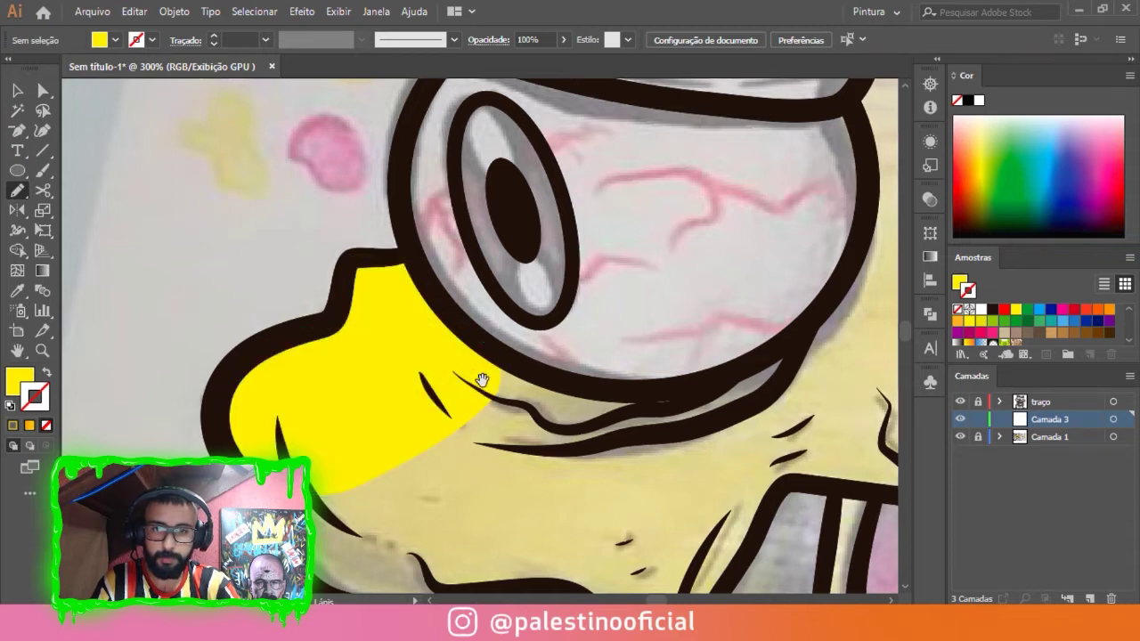
Fill the area under the eye and down the cheek outline with yellow.
left_click_drag(579, 405, 492, 258)
mouse_move(617, 236)
left_mouse_down()
mouse_move(454, 223)
mouse_move(177, 291)
left_mouse_up()
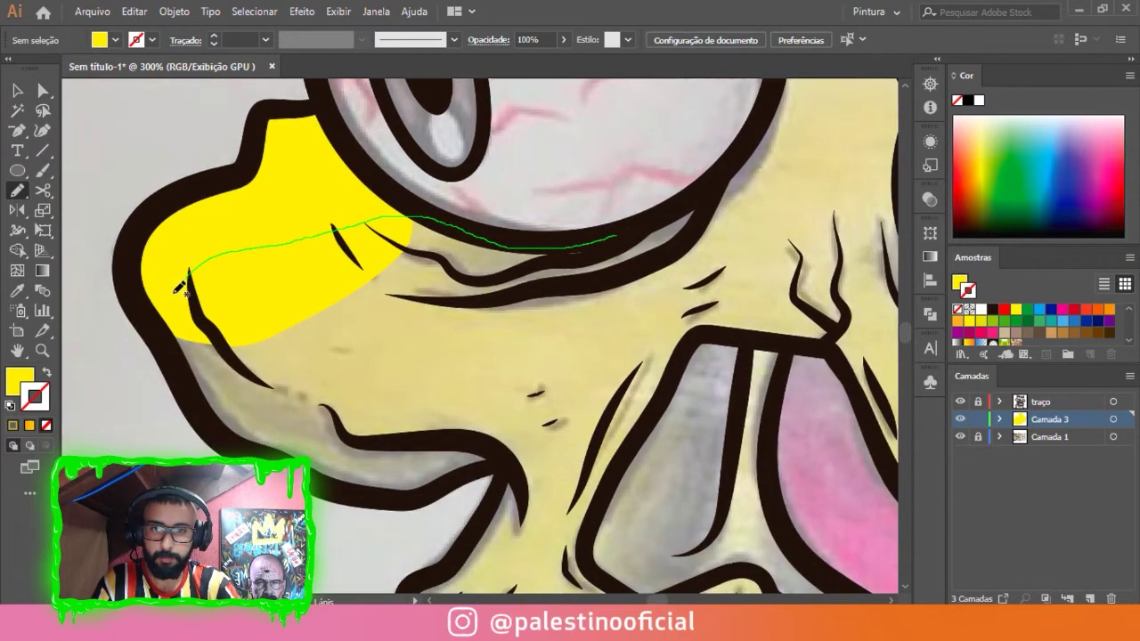
left_click_drag(186, 370, 241, 438)
mouse_move(397, 495)
left_mouse_down()
mouse_move(500, 458)
mouse_move(617, 290)
left_mouse_up()
left_click_drag(590, 233, 617, 238)
scroll(399, 271, "down", 3)
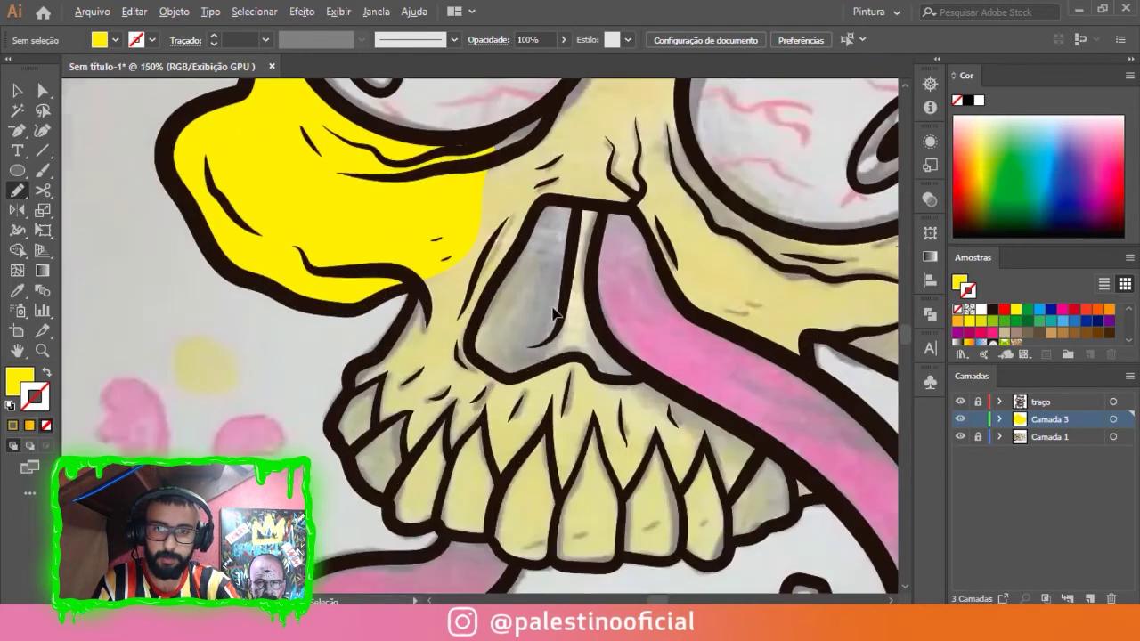
scroll(399, 271, "up", 2)
Fill the skull beside the nose and over the upper teeth and jaw with yellow.
left_click_drag(369, 366, 309, 435)
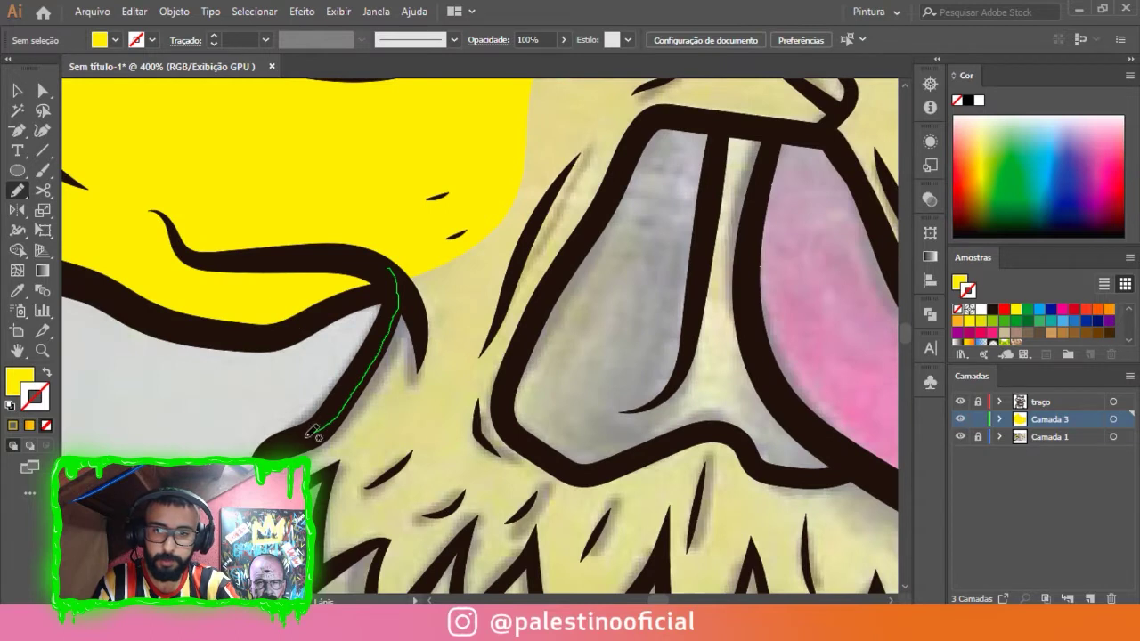
left_click_drag(396, 525, 579, 175)
scroll(448, 279, "down", 1)
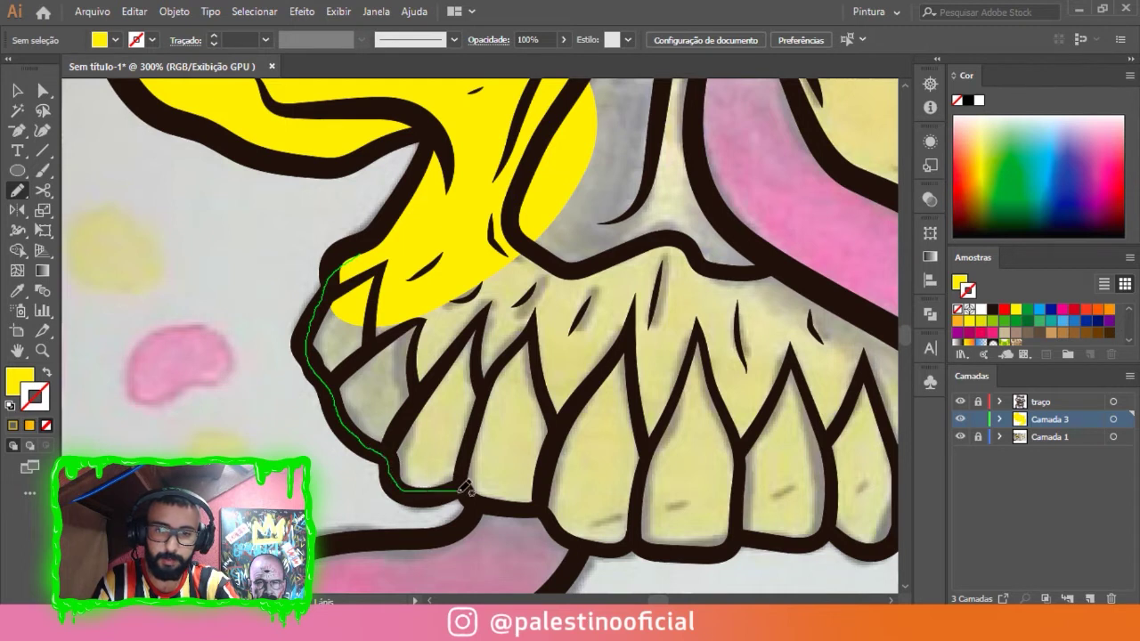
mouse_move(524, 498)
left_mouse_down()
mouse_move(488, 260)
mouse_move(178, 283)
left_mouse_up()
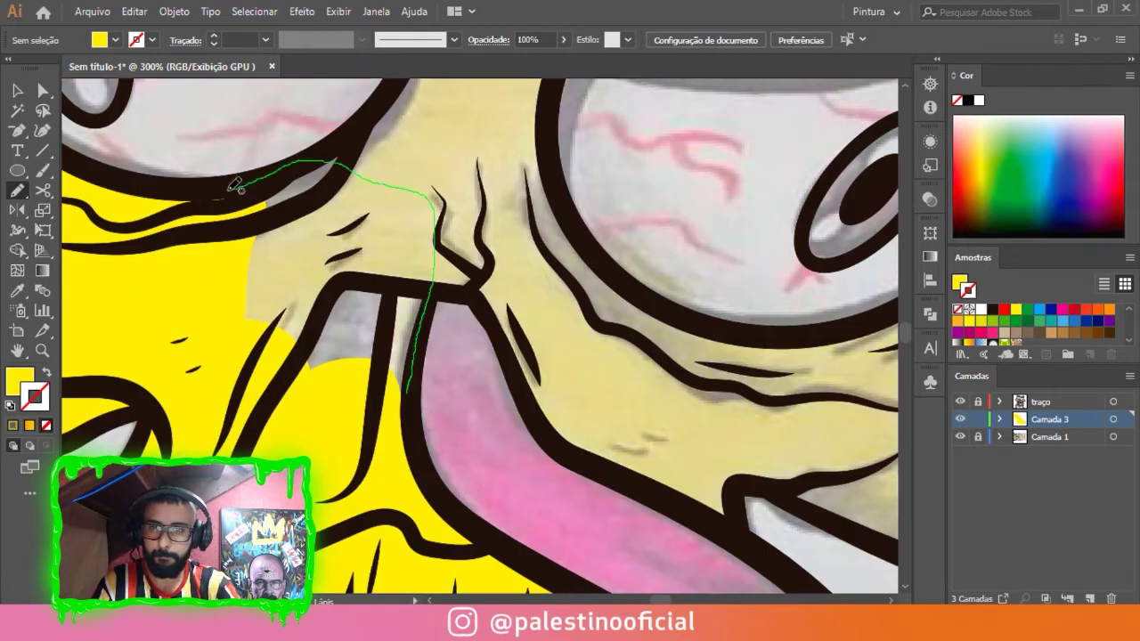
mouse_move(354, 338)
left_mouse_down()
mouse_move(530, 383)
mouse_move(802, 222)
left_mouse_up()
mouse_move(517, 435)
left_mouse_down()
mouse_move(207, 171)
mouse_move(214, 178)
left_mouse_up()
Zoom in and patch the small unfilled gaps with yellow.
key("ctrl+plus")
Fill the area under the teeth yellow, fit the artboard in view, and lock Camada 3.
key("ctrl+plus")
left_click_drag(496, 343, 445, 334)
left_click_drag(341, 280, 432, 280)
left_click_drag(356, 218, 438, 241)
left_click_drag(303, 214, 330, 208)
left_click_drag(409, 178, 330, 232)
mouse_move(267, 250)
left_mouse_down()
mouse_move(368, 297)
mouse_move(222, 307)
left_mouse_up()
key("ctrl+0")
key("ctrl+plus")
key("ctrl+plus")
key("ctrl+plus")
left_click_drag(677, 294, 374, 579)
mouse_move(650, 365)
left_mouse_down()
mouse_move(579, 405)
mouse_move(503, 321)
left_mouse_up()
key("ctrl+minus")
key("ctrl+minus")
key("ctrl+0")
left_click(977, 419)
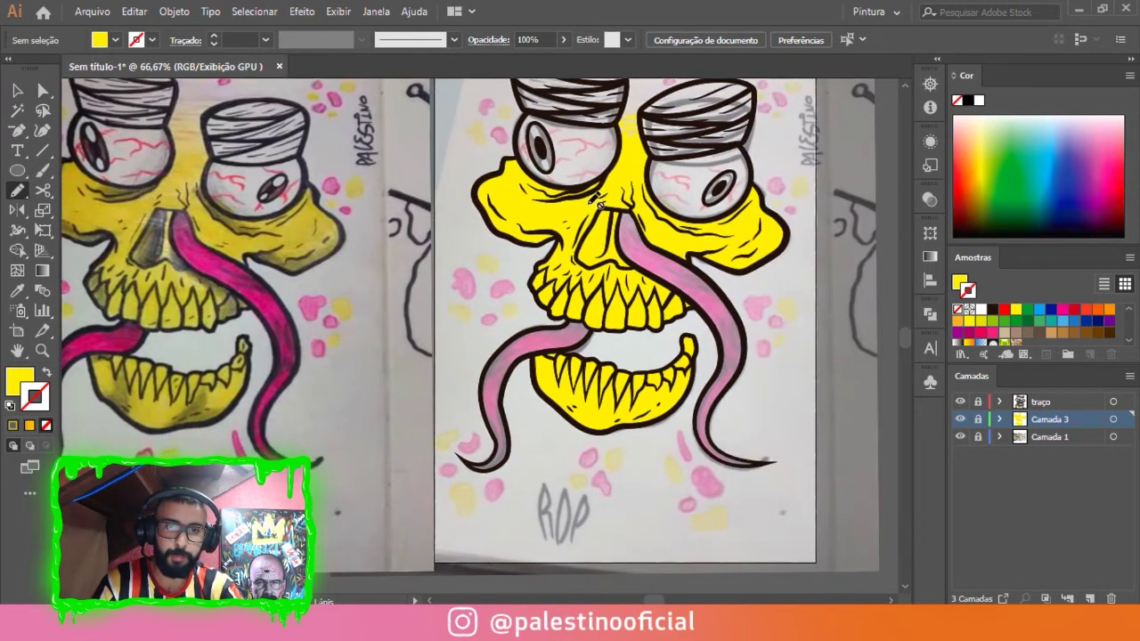
Add a new layer, Camada 4, and set a pink fill with no stroke.
left_click(1092, 597)
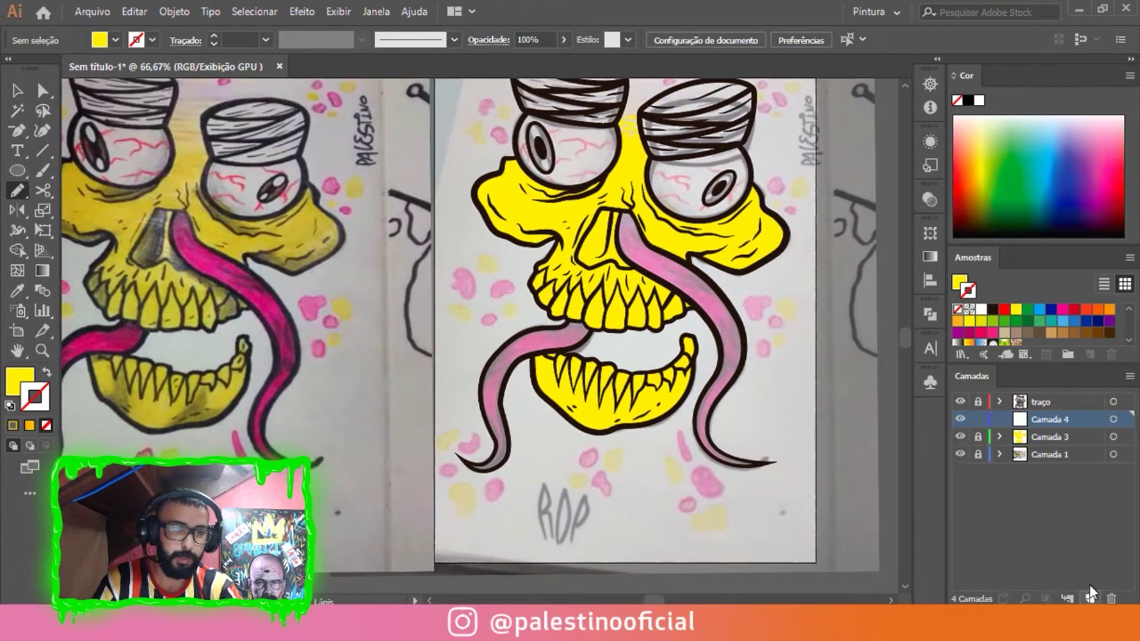
left_click(992, 335)
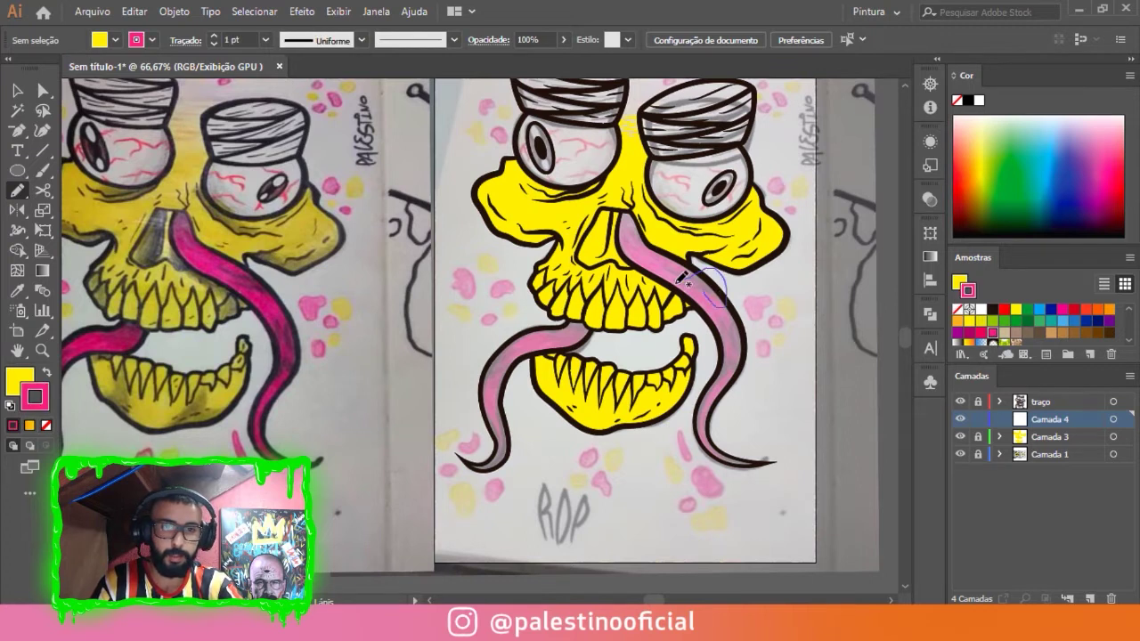
scroll(682, 278, "up", 2)
left_click(46, 372)
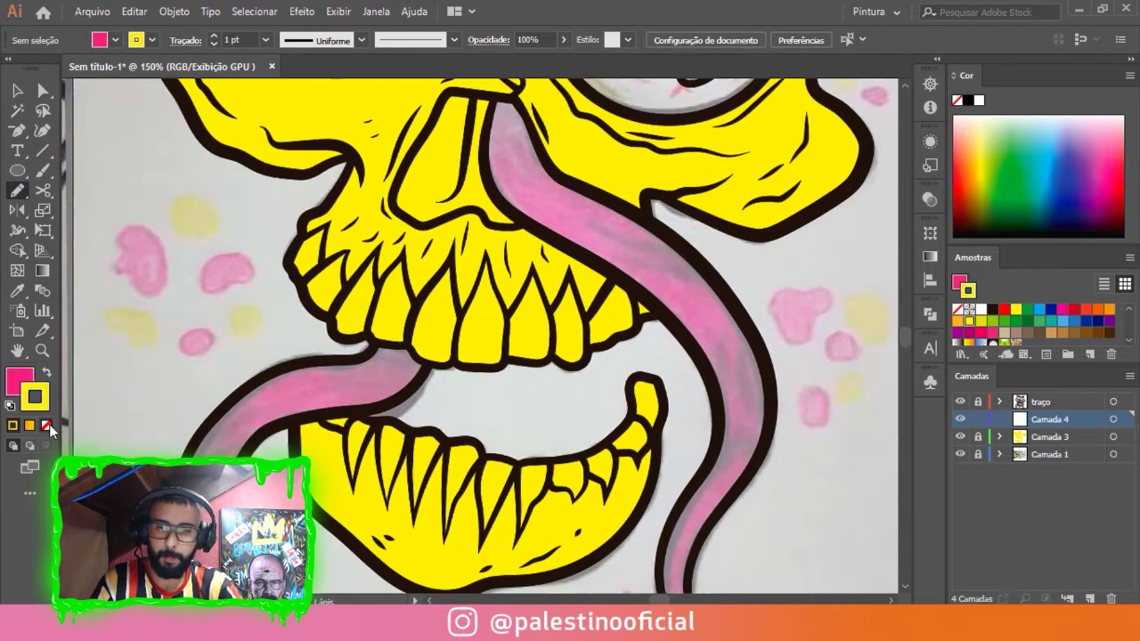
left_click(46, 424)
scroll(495, 130, "up", 1)
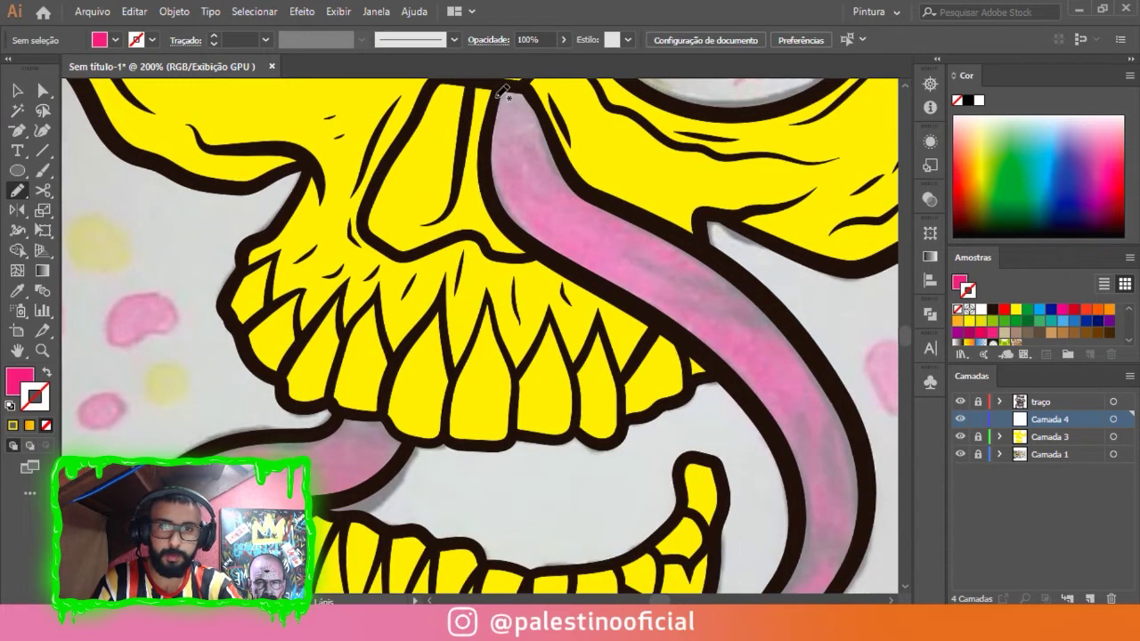
Trace pink Pencil fills along the top of the right tongue.
left_click_drag(521, 234, 604, 219)
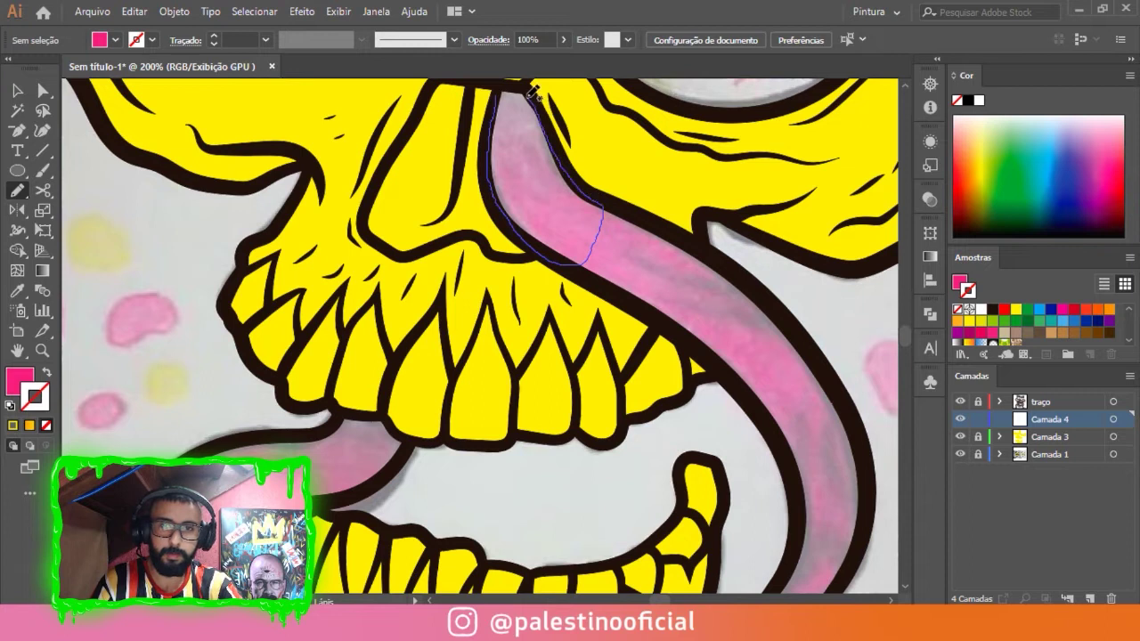
left_click_drag(509, 83, 512, 85)
left_click_drag(651, 264, 464, 184)
left_click_drag(356, 149, 510, 249)
left_click_drag(590, 229, 514, 150)
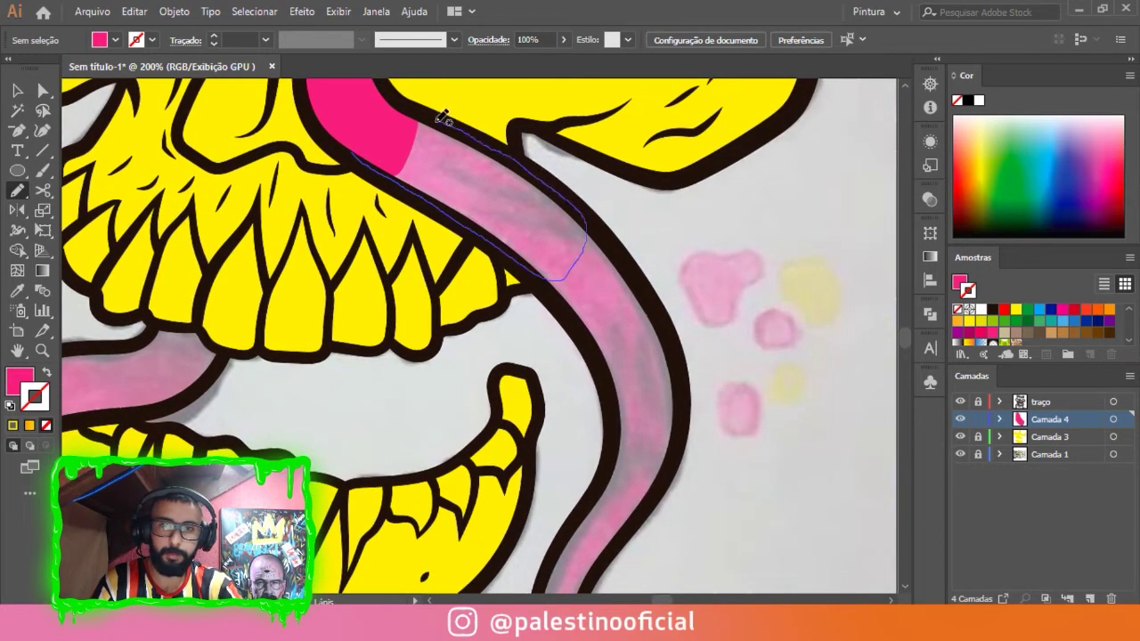
left_click_drag(443, 116, 414, 131)
Extend the pink fill further down the tongue and open the Pencil tool options.
left_click_drag(645, 324, 496, 213)
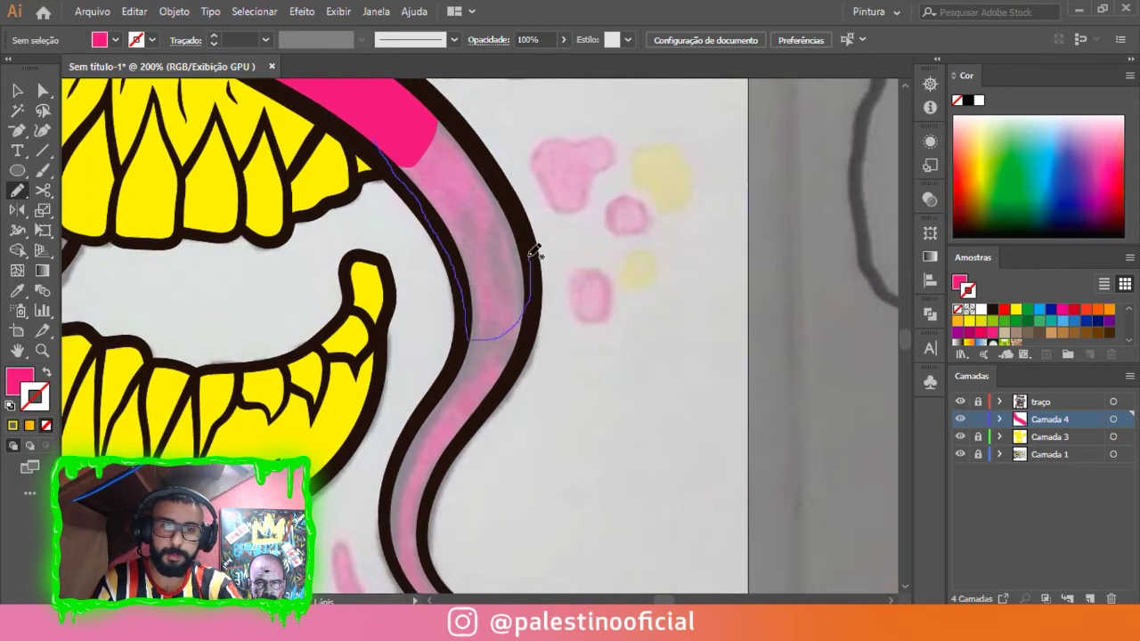
left_click_drag(395, 114, 397, 117)
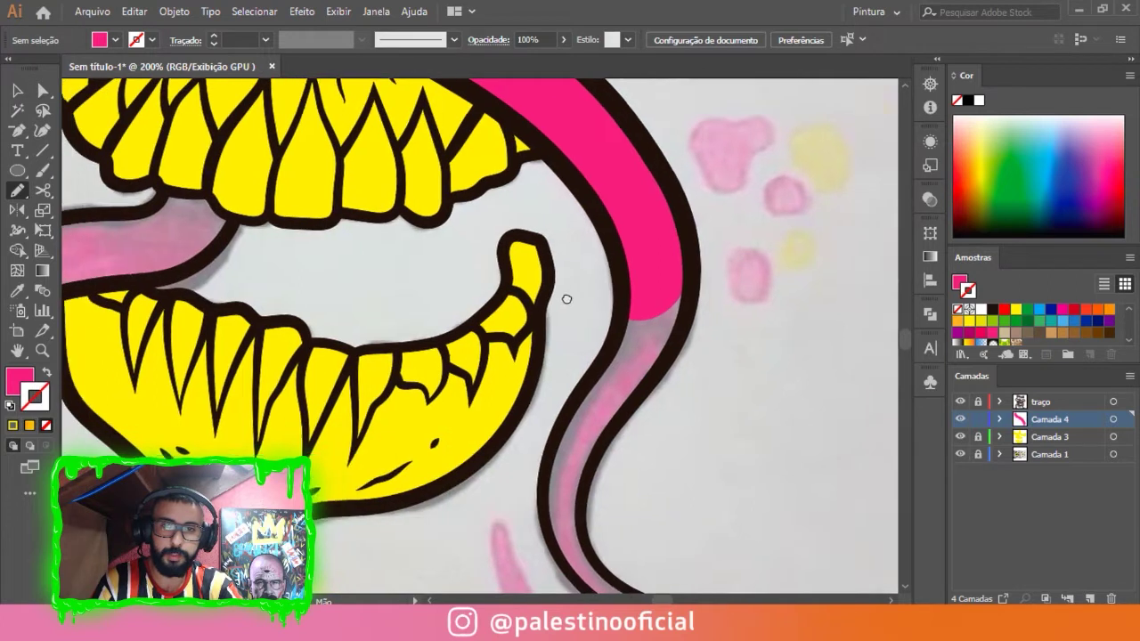
left_click_drag(494, 388, 690, 334)
key("Return")
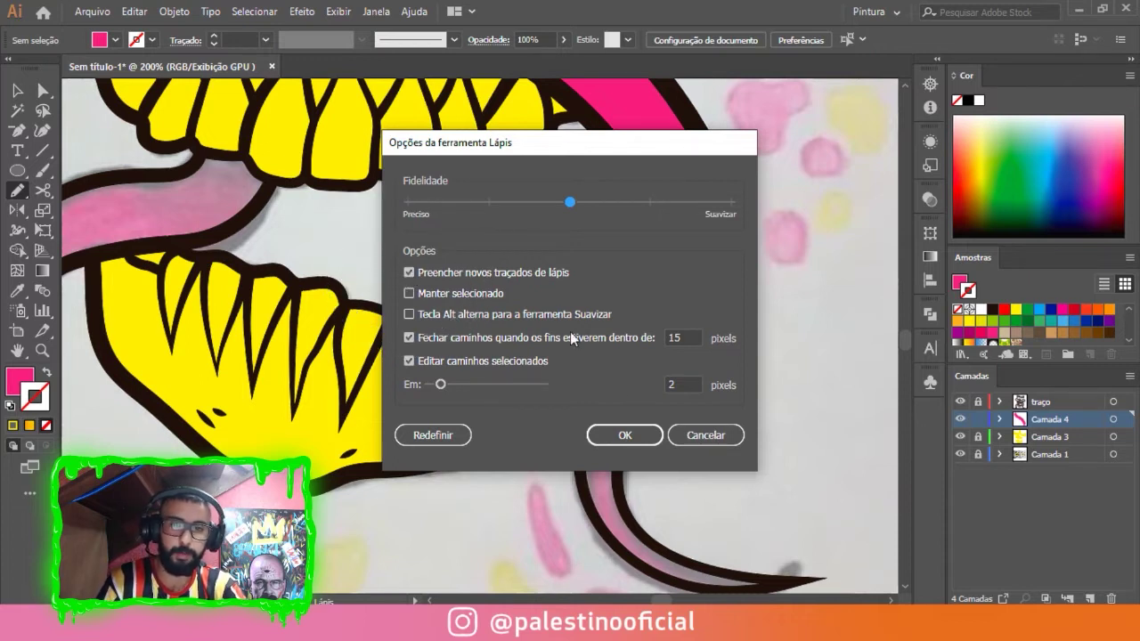
Close the Pencil options unchanged and trace pink fill down the tongue toward its tip.
left_click(703, 433)
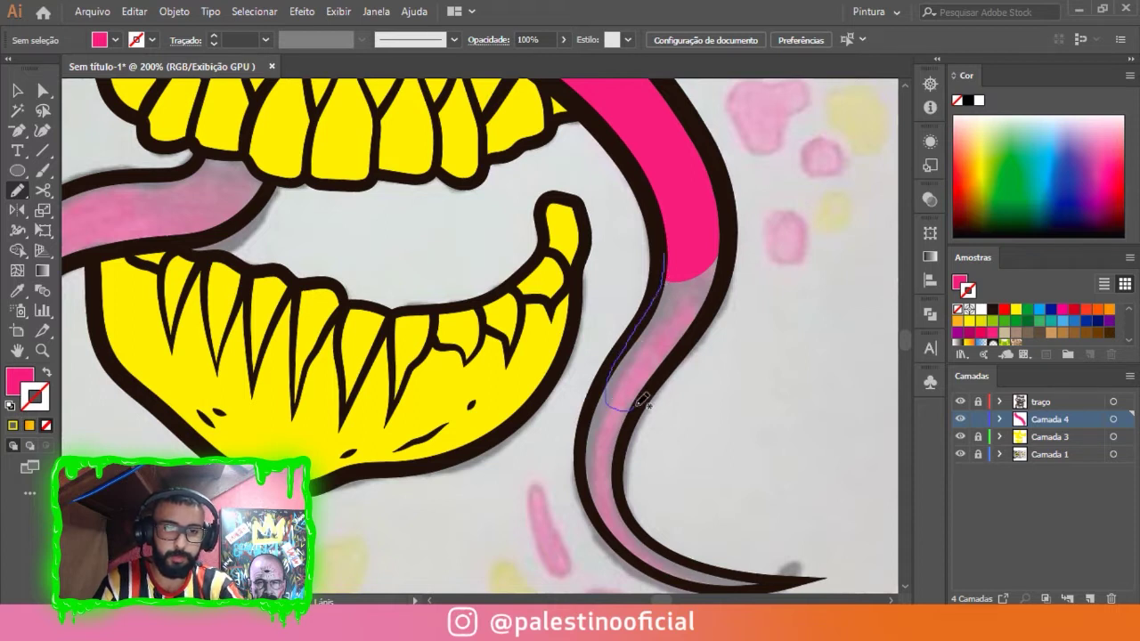
scroll(718, 216, "down", 2)
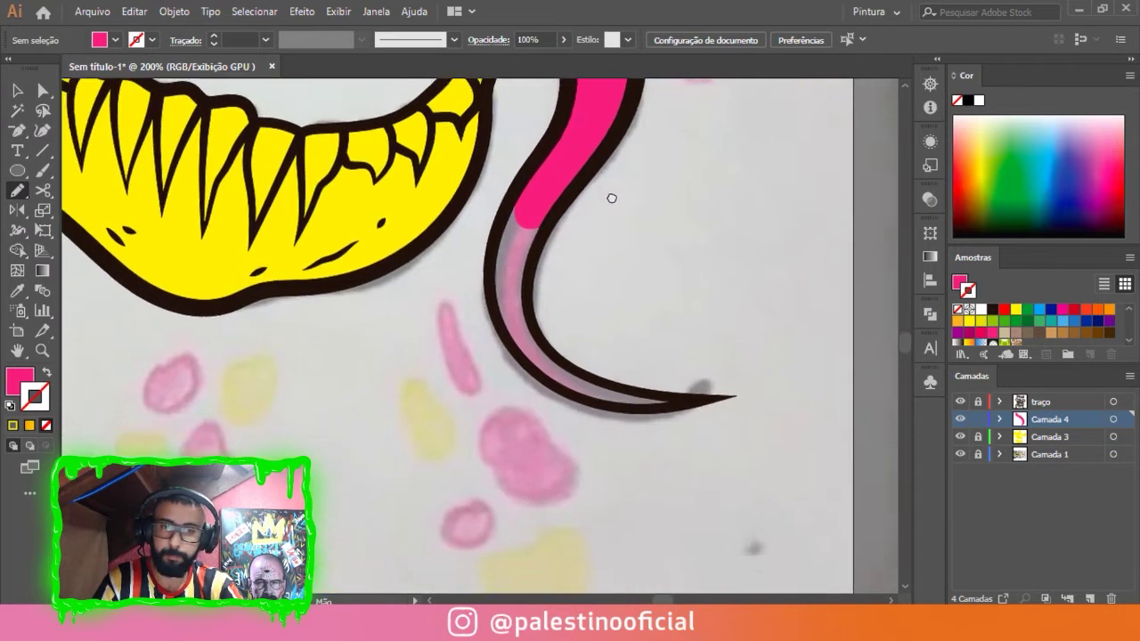
scroll(526, 232, "up", 3)
mouse_move(498, 100)
left_mouse_down()
mouse_move(521, 249)
mouse_move(513, 105)
left_mouse_up()
scroll(488, 251, "down", 3)
scroll(488, 252, "right", 3)
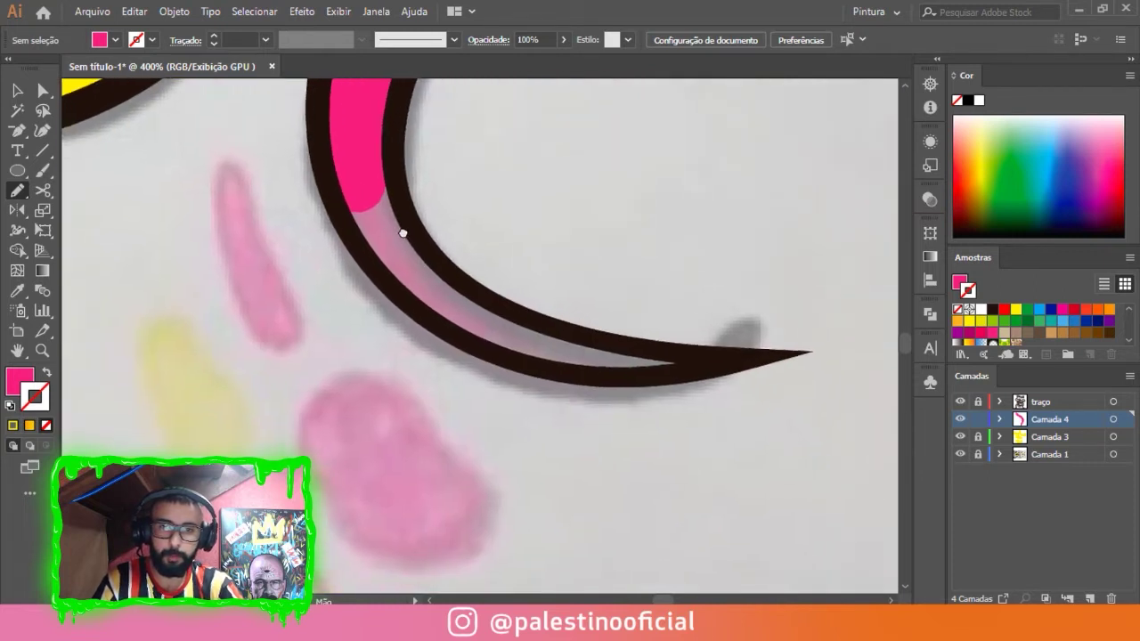
left_click_drag(334, 205, 482, 333)
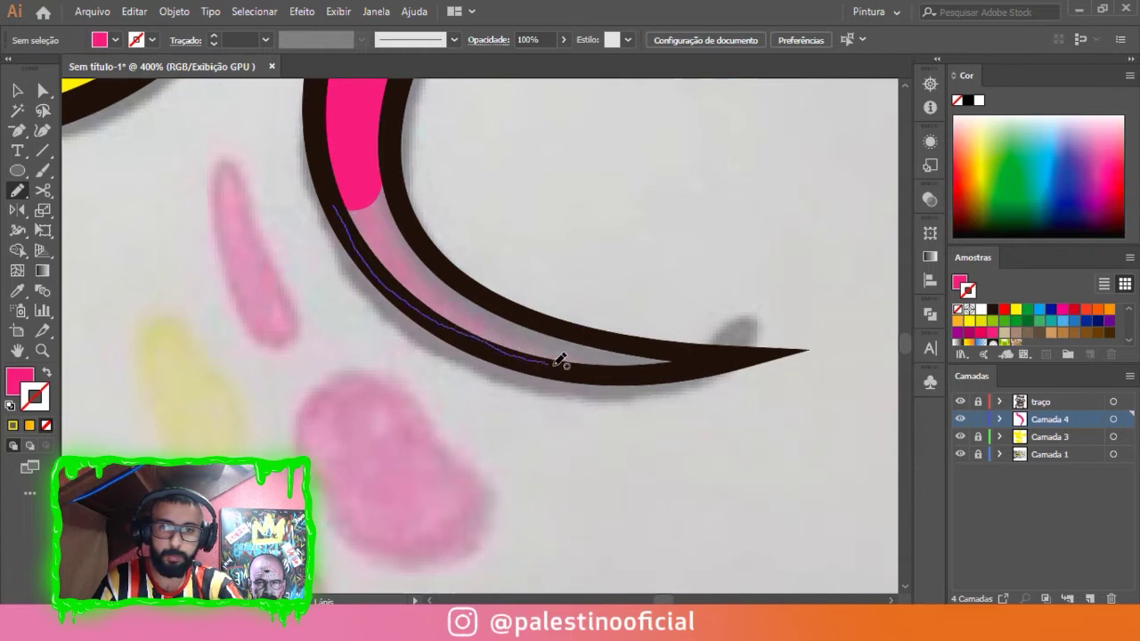
left_click_drag(664, 367, 578, 329)
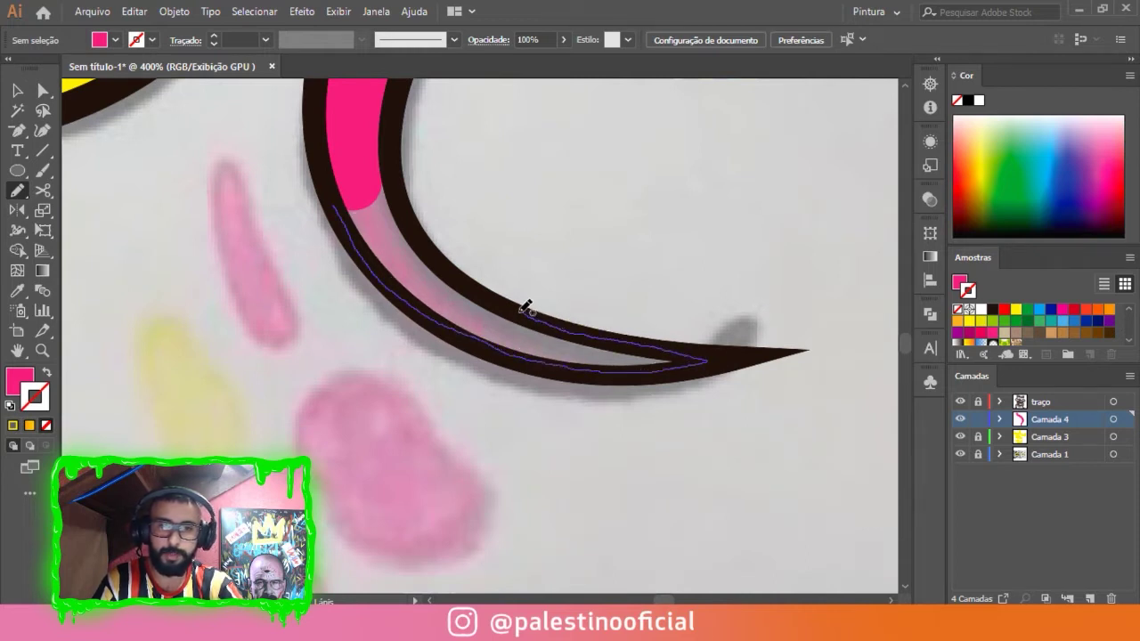
mouse_move(415, 224)
left_mouse_down()
mouse_move(347, 171)
mouse_move(337, 199)
left_mouse_up()
Fill the left tongue hot pink along its upper and lower edges.
scroll(618, 285, "down", 2)
scroll(618, 303, "down", 2)
scroll(789, 473, "up", 2)
scroll(500, 198, "up", 2)
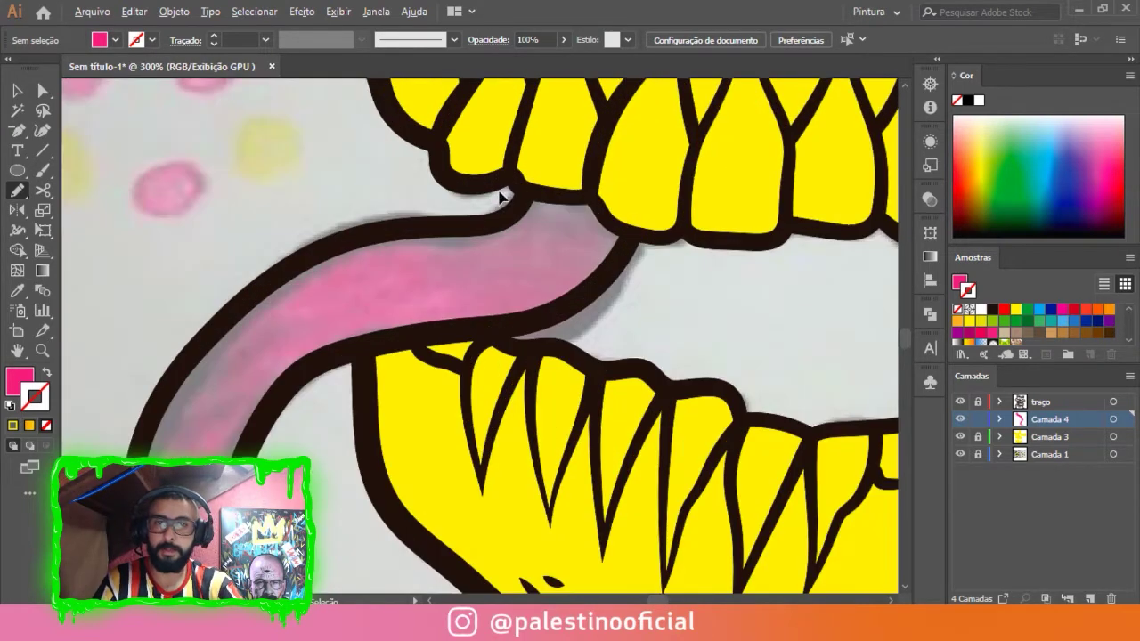
mouse_move(490, 217)
left_mouse_down()
mouse_move(371, 228)
mouse_move(266, 288)
left_mouse_up()
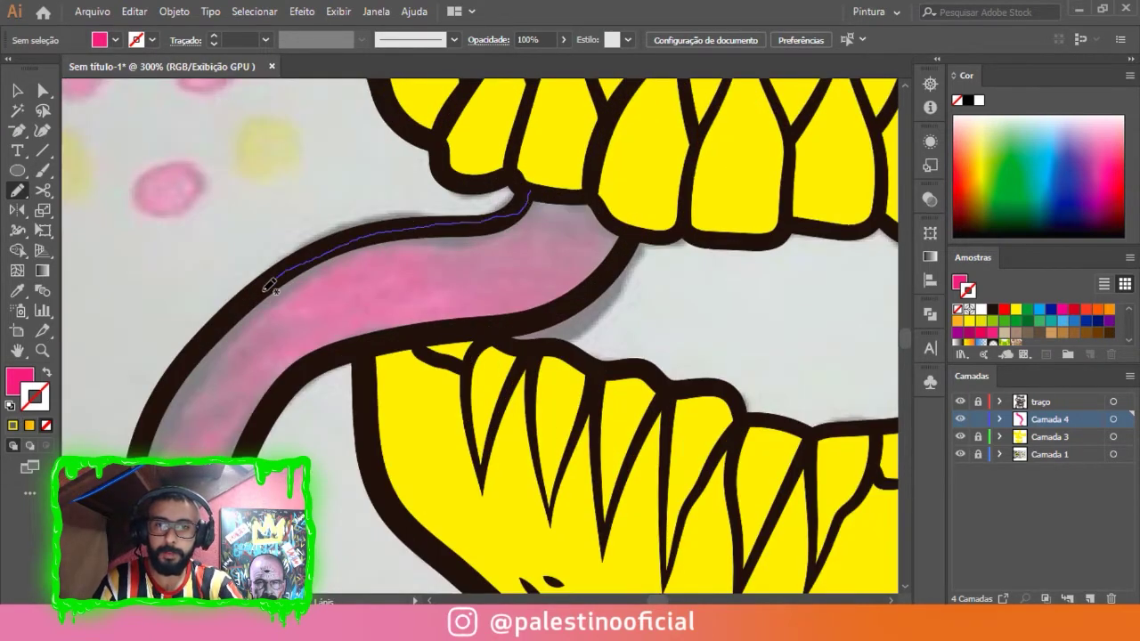
left_click_drag(303, 352, 528, 317)
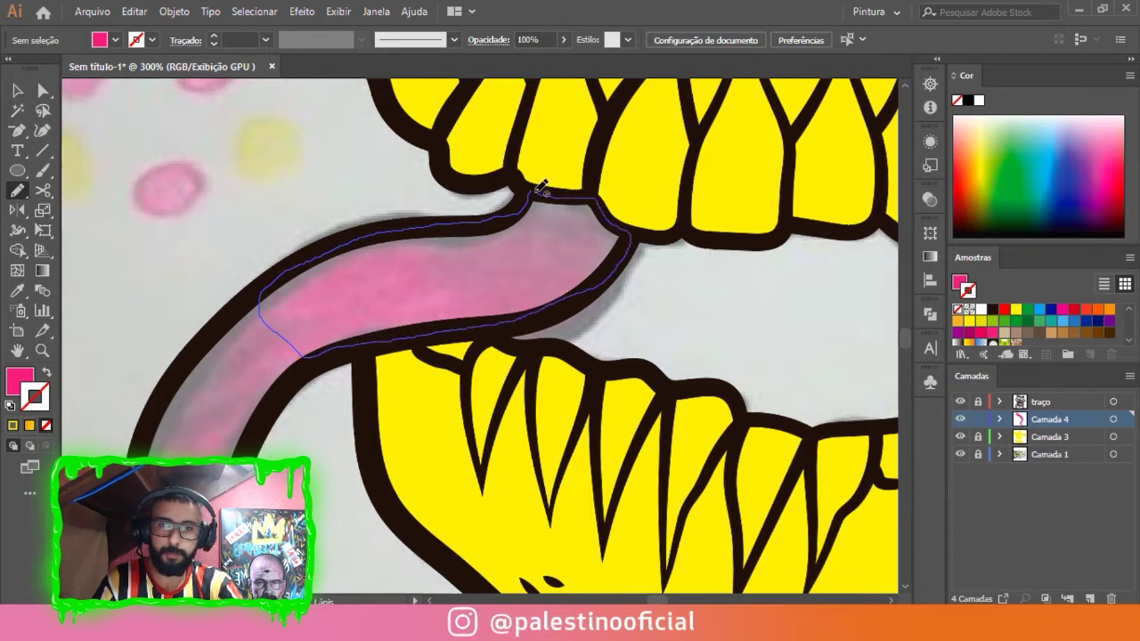
left_click_drag(541, 187, 542, 189)
Add pink fill sections further down the tongue.
scroll(600, 233, "down", 2)
scroll(600, 234, "left", 3)
mouse_move(514, 139)
left_mouse_down()
mouse_move(445, 186)
mouse_move(382, 280)
mouse_move(372, 389)
mouse_move(447, 381)
mouse_move(514, 254)
left_mouse_up()
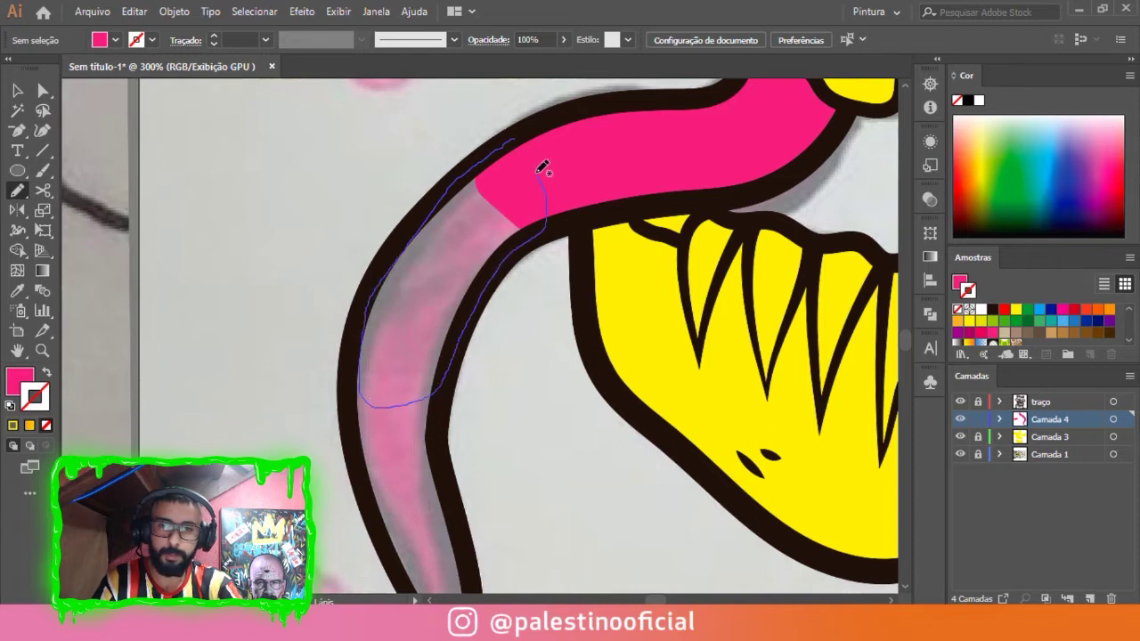
left_click_drag(542, 167, 542, 170)
scroll(618, 166, "down", 3)
scroll(618, 166, "left", 3)
mouse_move(552, 126)
left_mouse_down()
mouse_move(522, 229)
mouse_move(535, 317)
mouse_move(570, 402)
left_mouse_up()
Close the pink fill around the curled tongue tip, undoing one misdrawn loop.
left_click_drag(616, 198, 614, 187)
left_click_drag(601, 124, 568, 150)
left_click_drag(512, 245, 568, 416)
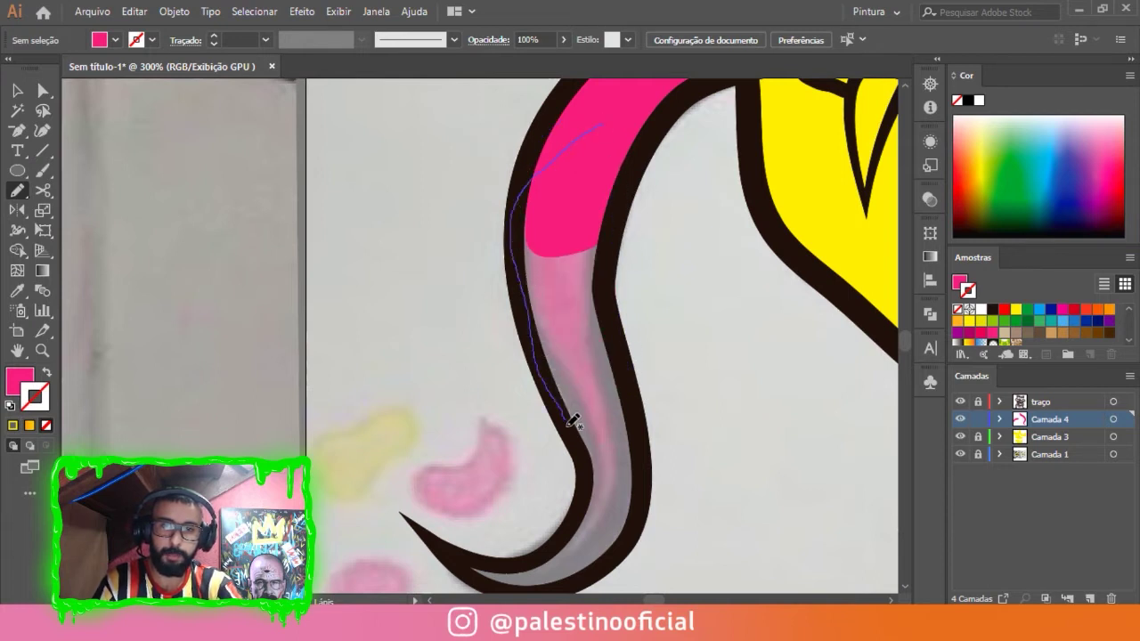
left_click_drag(616, 290, 610, 128)
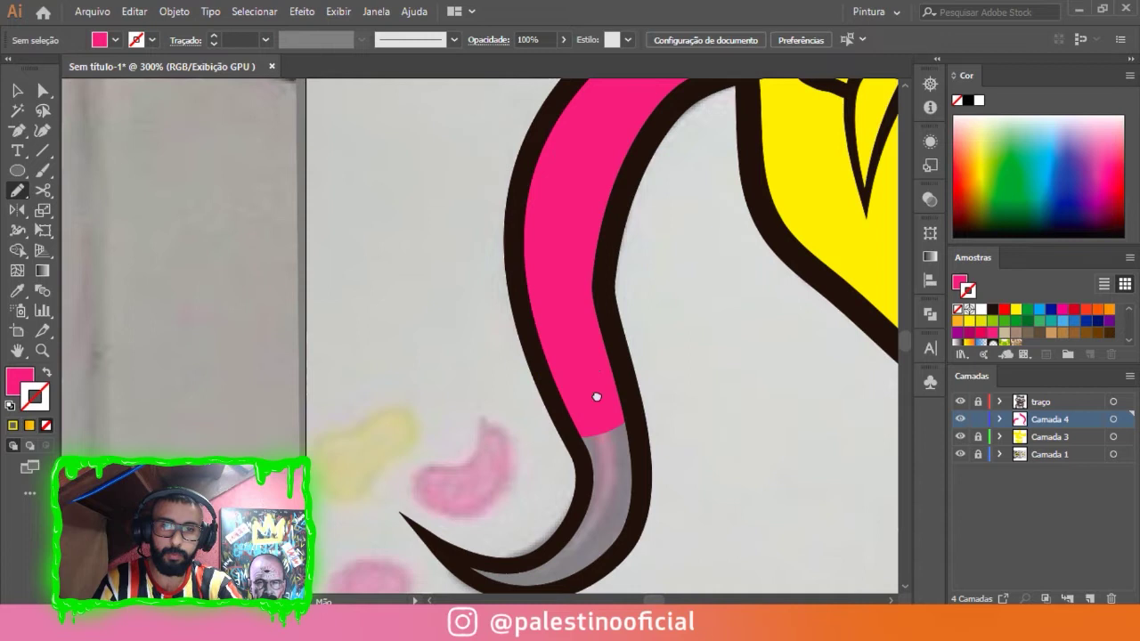
key("ctrl+z")
key("ctrl+plus")
scroll(560, 196, "down", 3)
left_click_drag(543, 215, 542, 326)
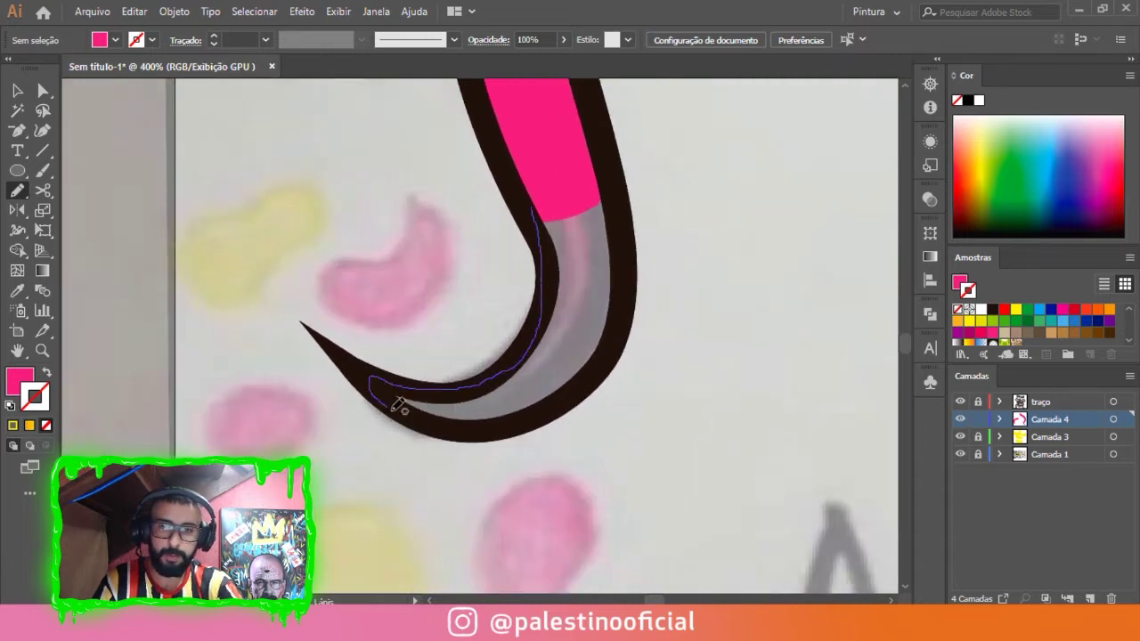
mouse_move(623, 318)
left_mouse_down()
mouse_move(618, 184)
mouse_move(552, 172)
mouse_move(542, 184)
left_mouse_up()
key("ctrl+minus")
key("ctrl+minus")
key("ctrl+minus")
Zoom in and toggle the reference photo to compare the fills against it.
key("ctrl+minus")
key("ctrl+minus")
key("ctrl+minus")
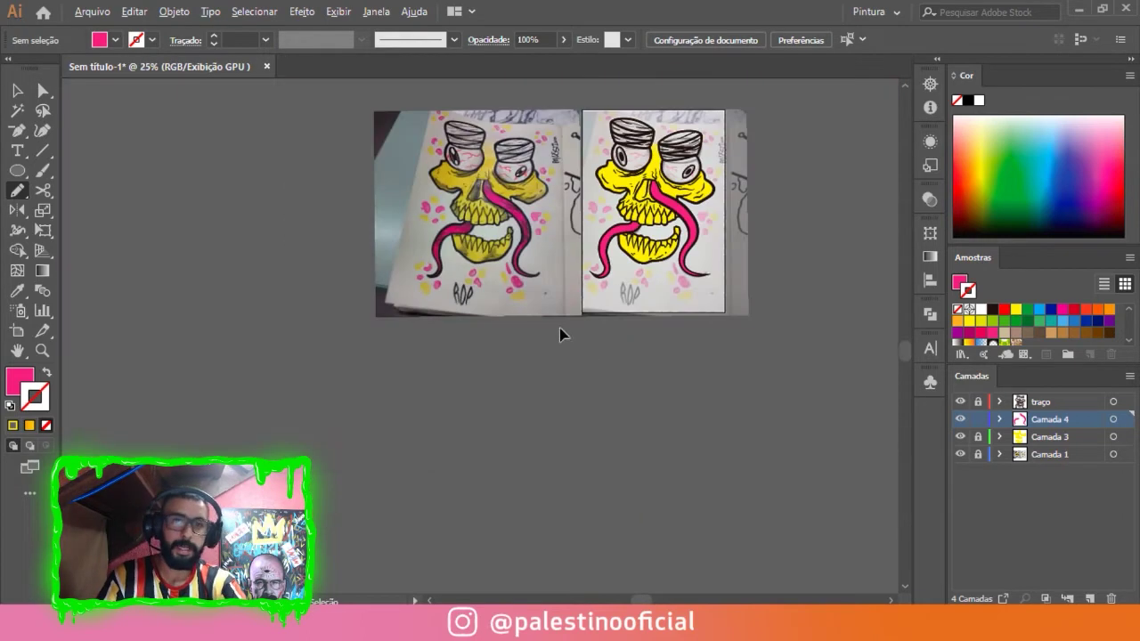
key("ctrl+minus")
key("ctrl+minus")
key("ctrl+minus")
key("ctrl+plus")
key("ctrl+plus")
key("ctrl+plus")
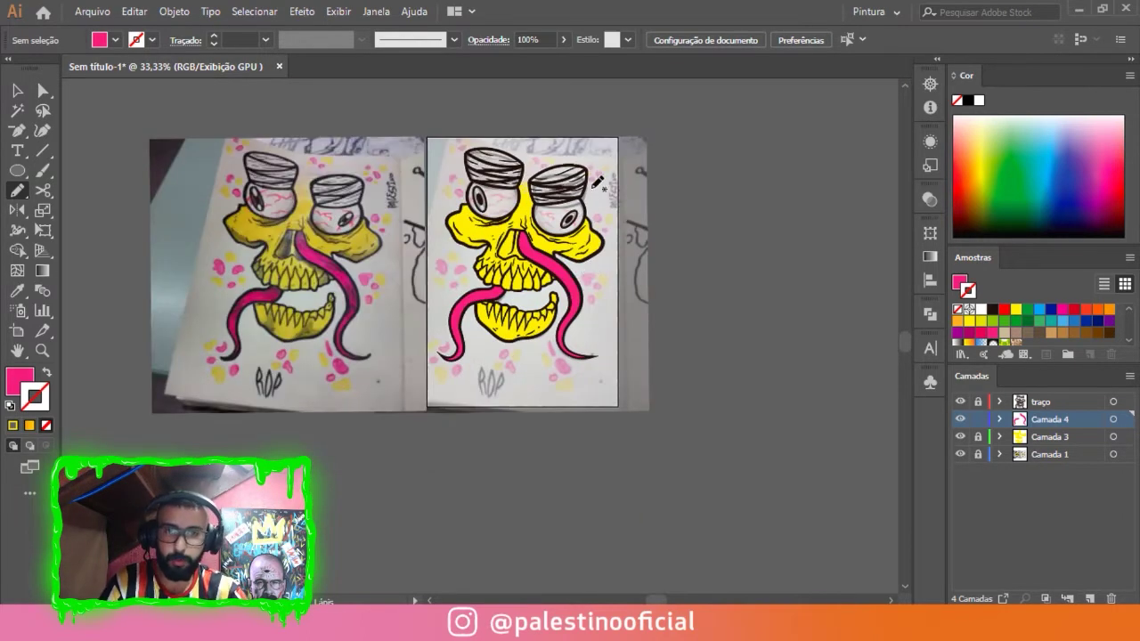
key("ctrl+plus")
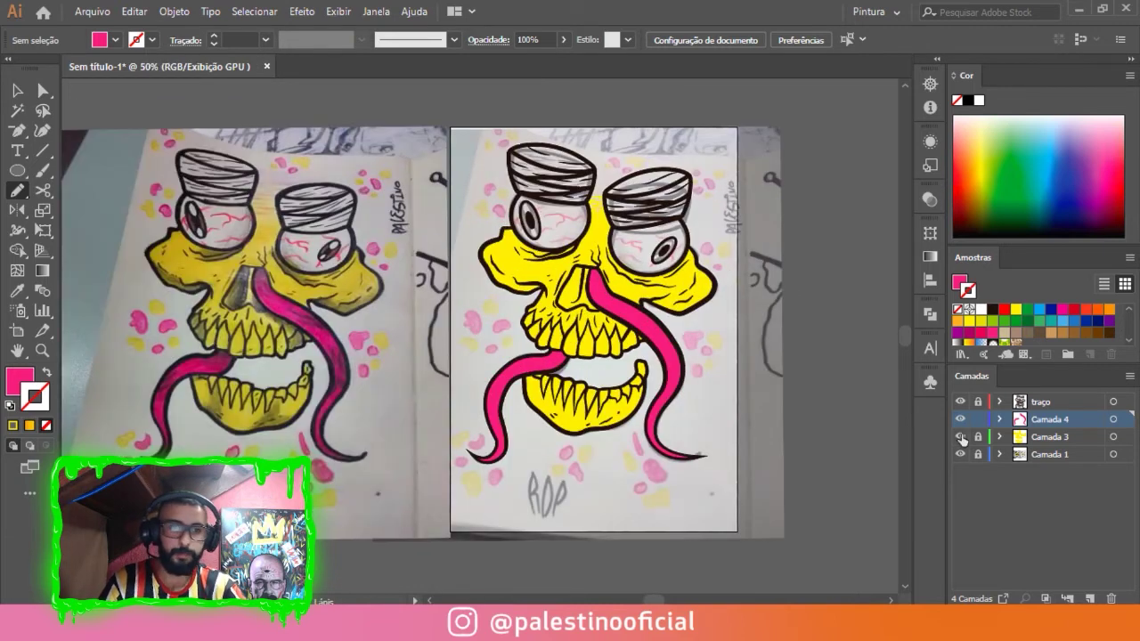
left_click(959, 454)
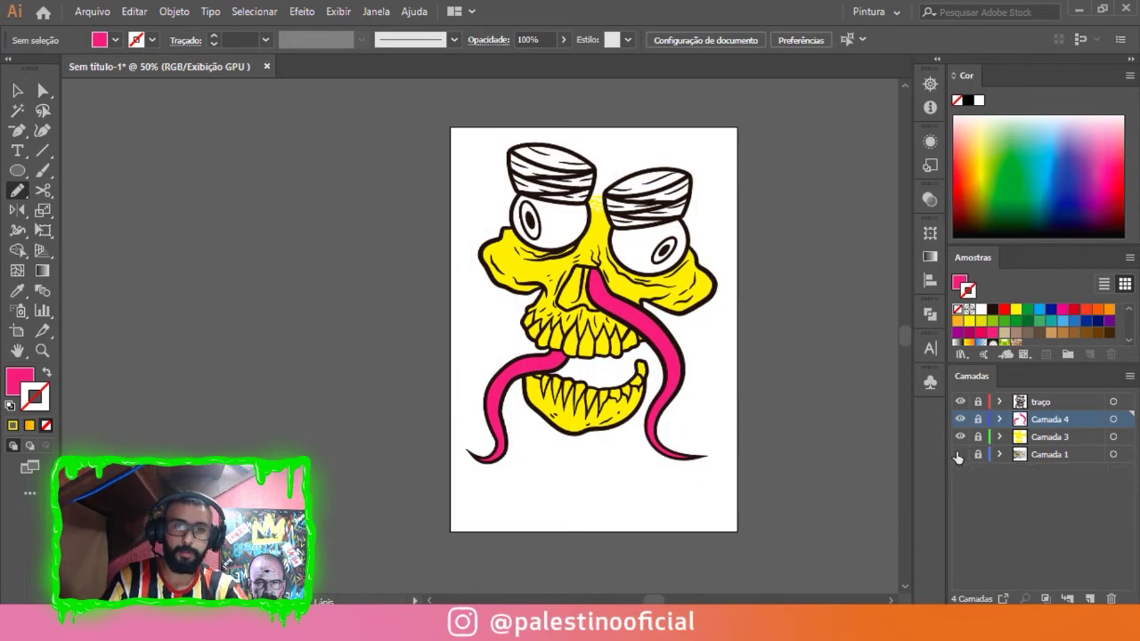
left_click(960, 454)
Create Camada 5 above the pink tongue layer for the eye fills.
scroll(577, 213, "up", 2)
scroll(577, 214, "up", 1)
scroll(471, 254, "down", 2)
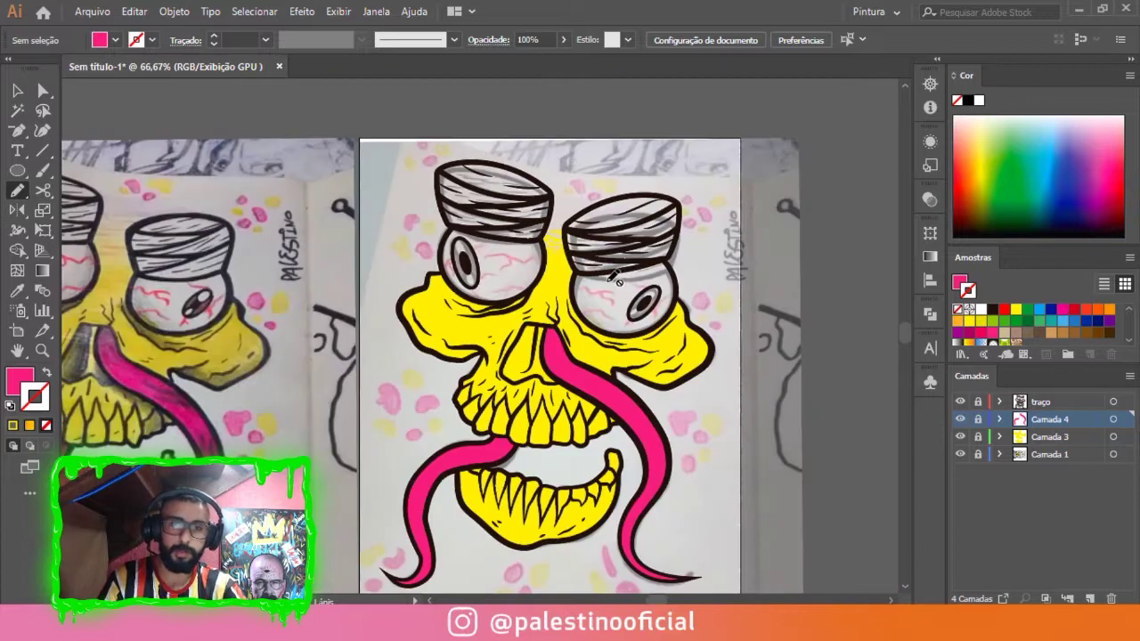
left_click(1088, 599)
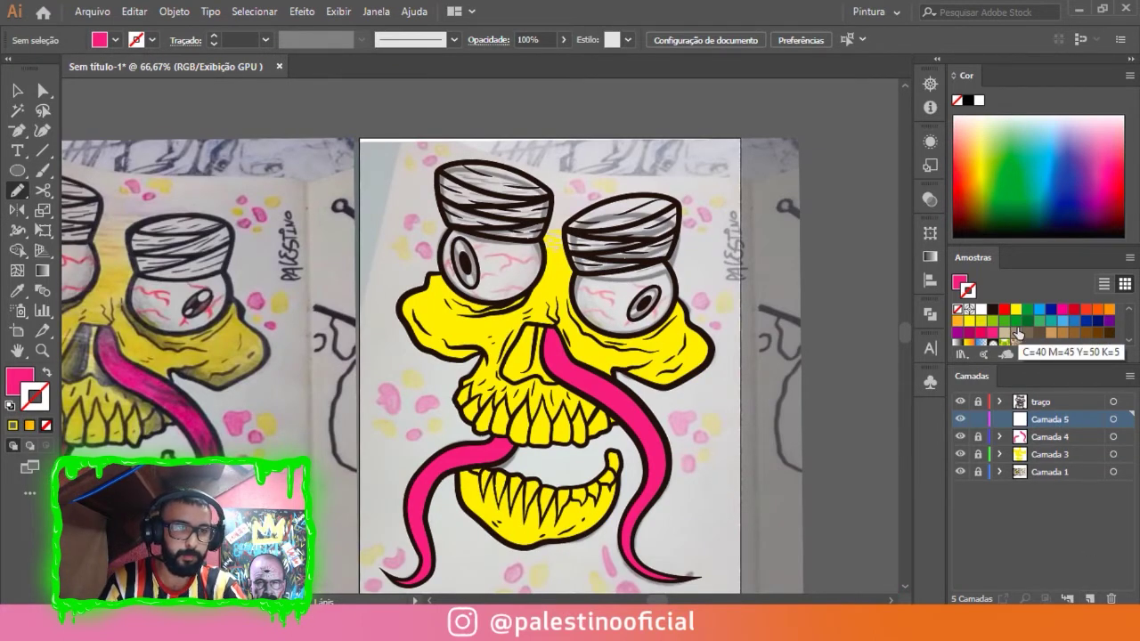
Pencil-trace the left eyeball in green, swapping the colour to a fill with no outline.
left_click(1016, 320)
scroll(501, 250, "up", 2)
scroll(502, 250, "up", 1)
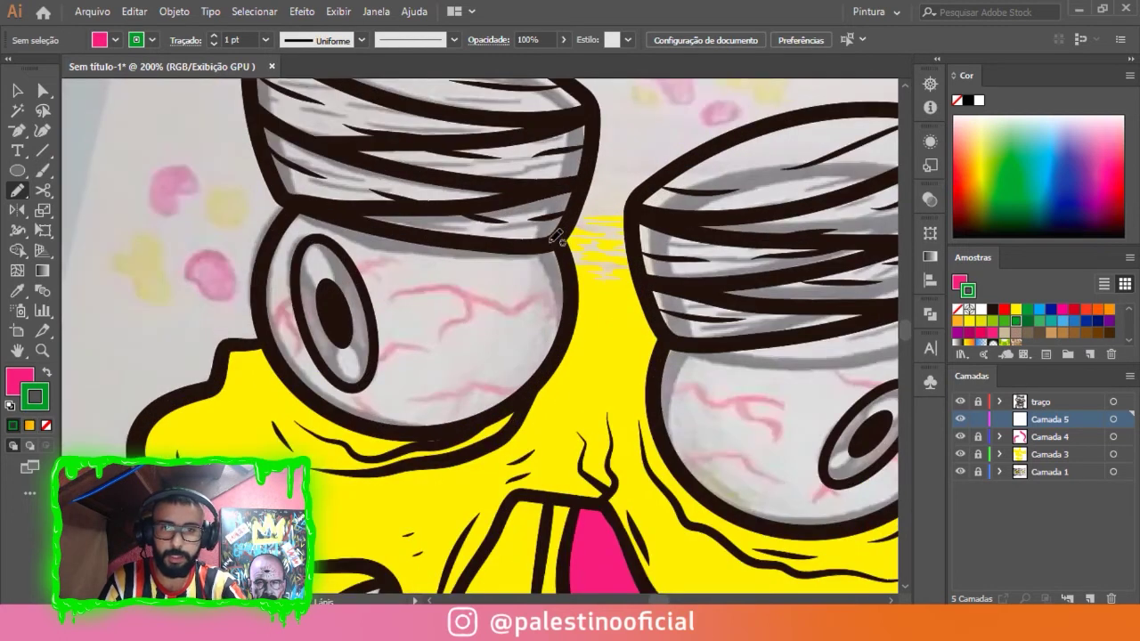
left_click_drag(397, 230, 311, 208)
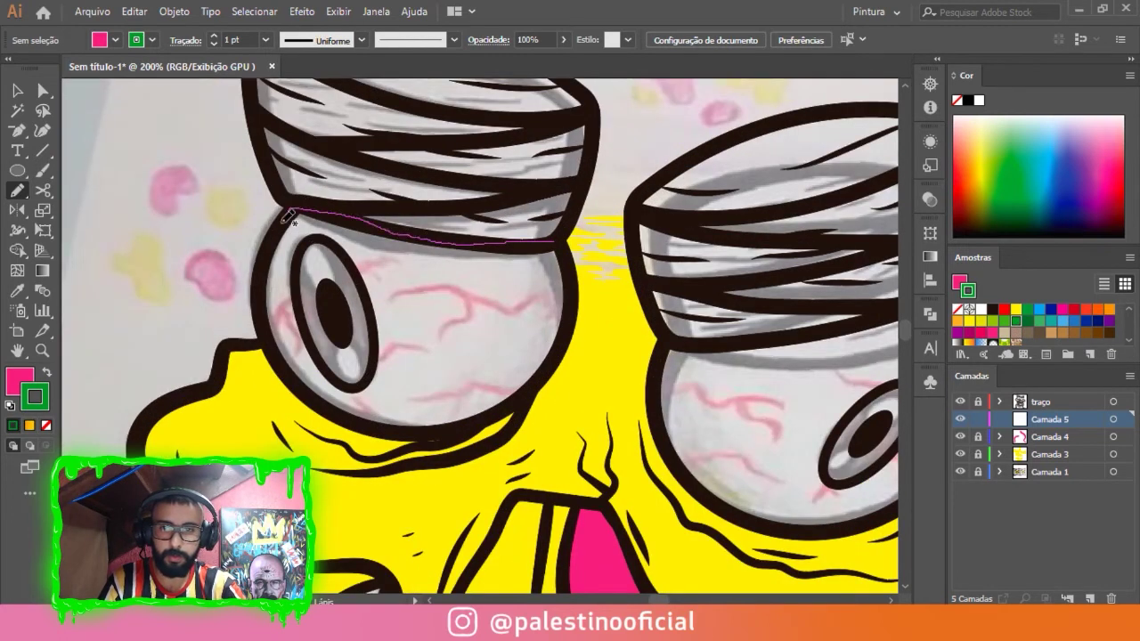
mouse_move(262, 314)
left_mouse_down()
mouse_move(286, 369)
mouse_move(331, 403)
mouse_move(408, 431)
mouse_move(527, 392)
left_mouse_up()
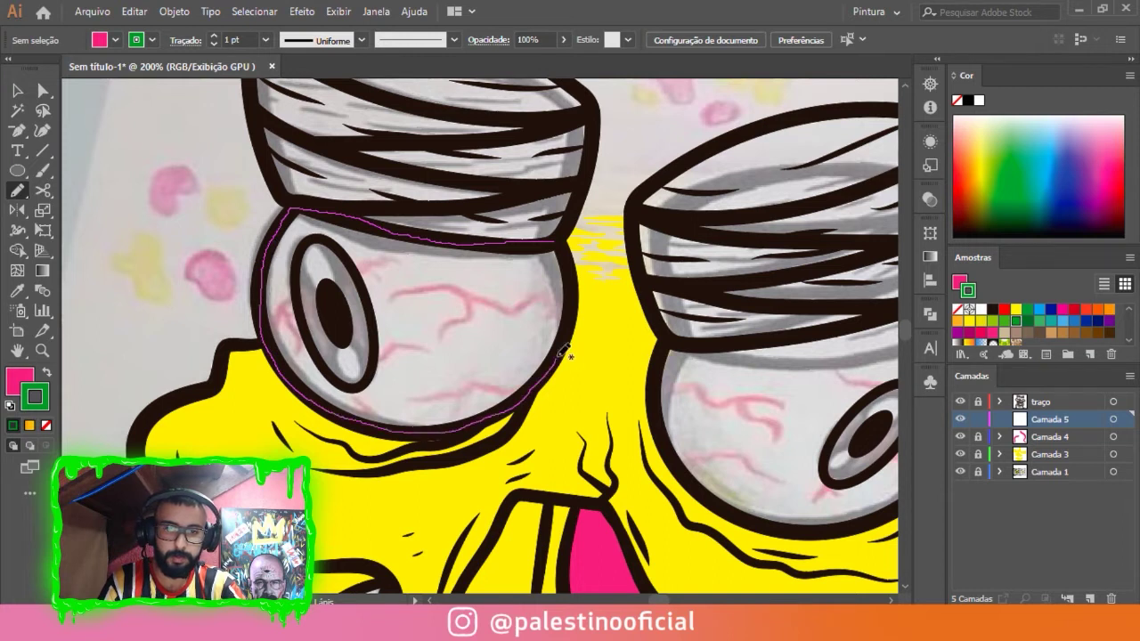
left_click_drag(563, 240, 564, 239)
key("v")
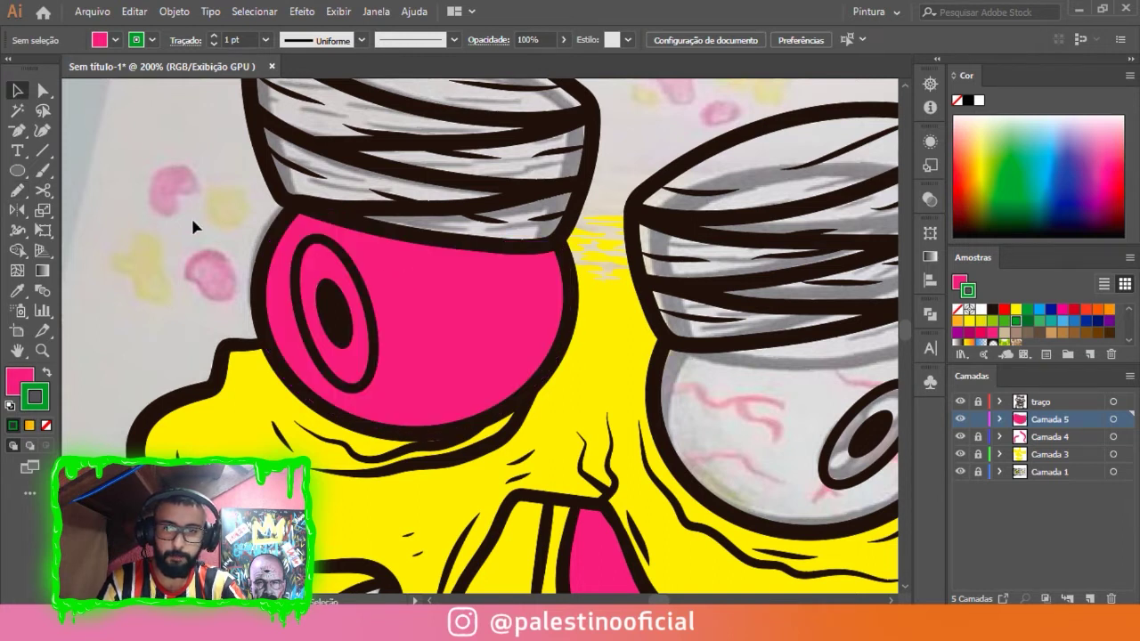
left_click(47, 374)
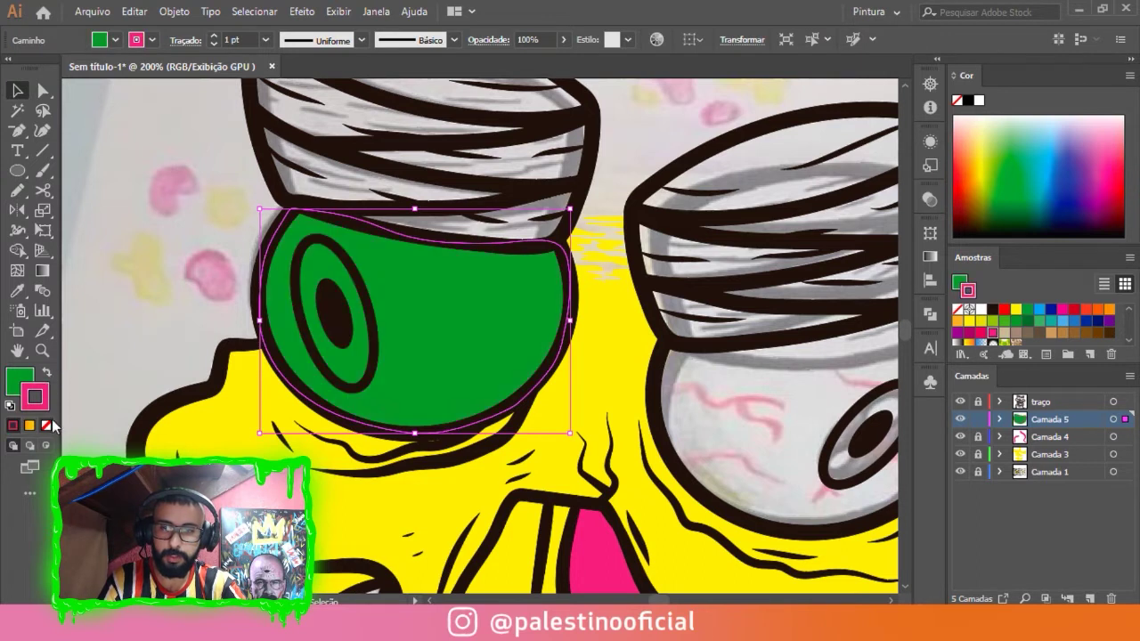
left_click(46, 425)
key("ctrl+shift+a")
scroll(365, 278, "down", 1)
Pencil-trace the right eyeball's outline as a filled shape.
key("p")
key("n")
scroll(718, 316, "up", 1)
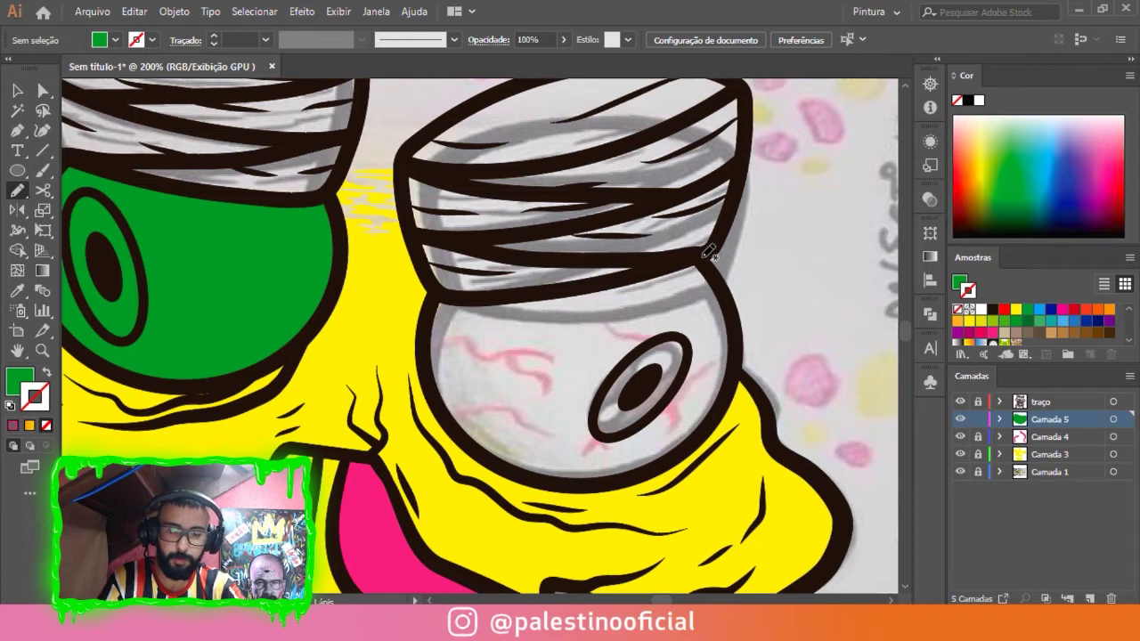
left_click_drag(675, 258, 461, 296)
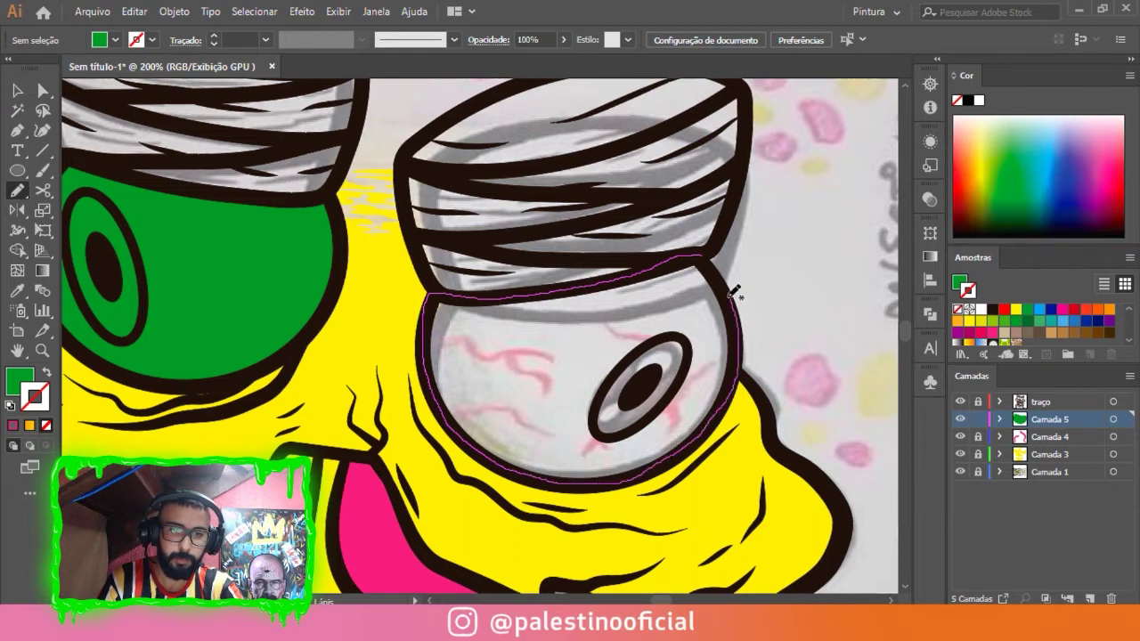
Fill both eyeballs with white and lock Camada 5.
key("ctrl+0")
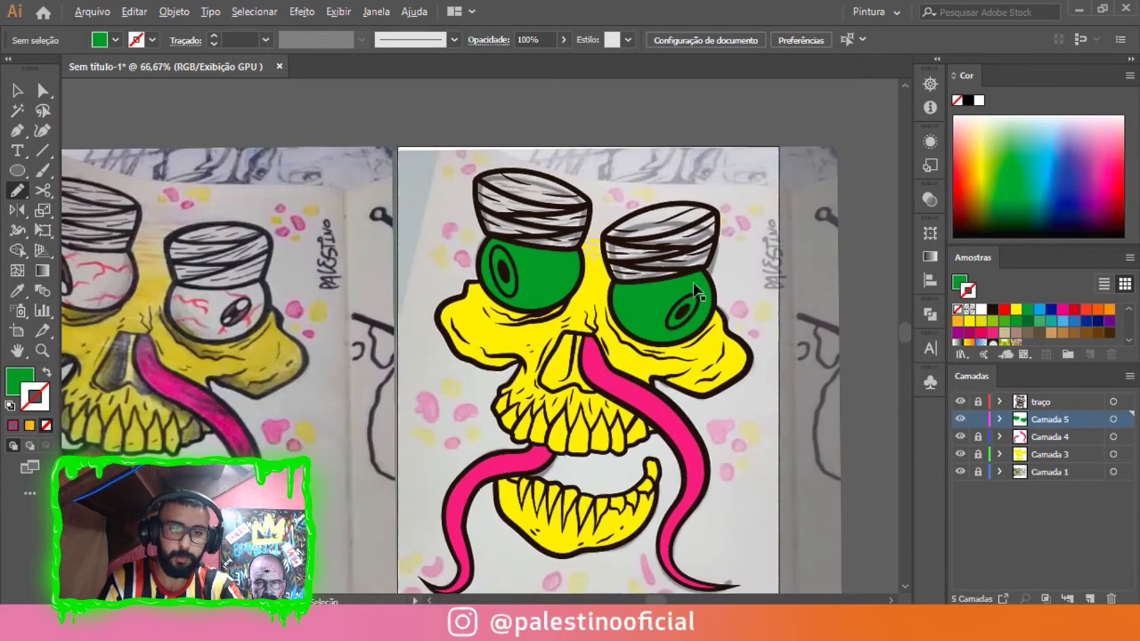
key("ctrl+1")
left_click(621, 300)
left_click(472, 265, "shift")
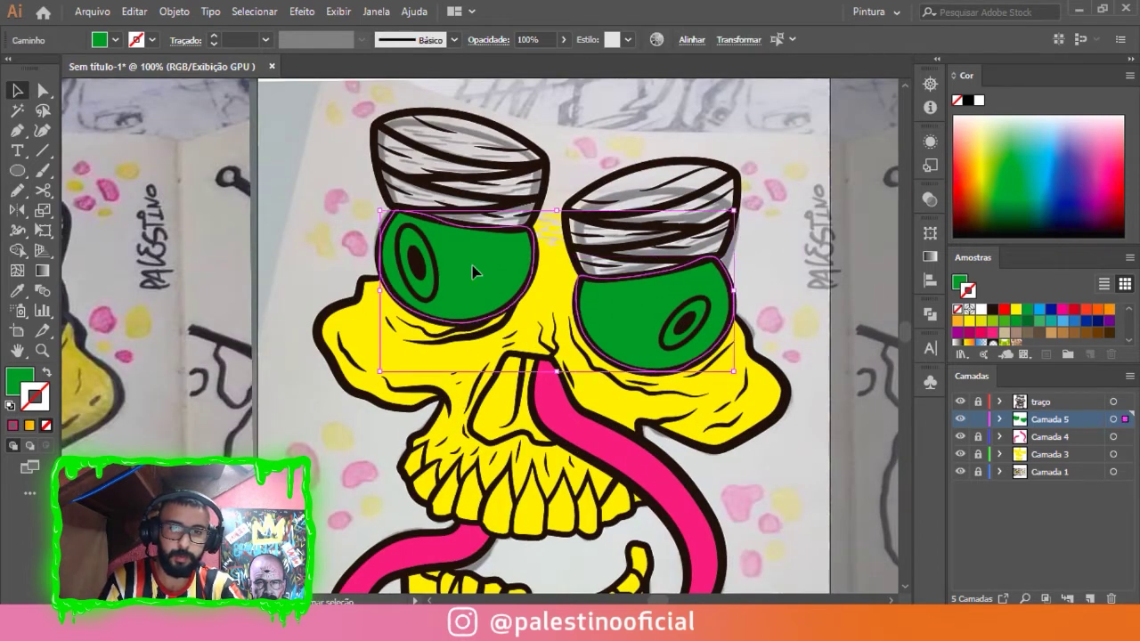
left_click(980, 310)
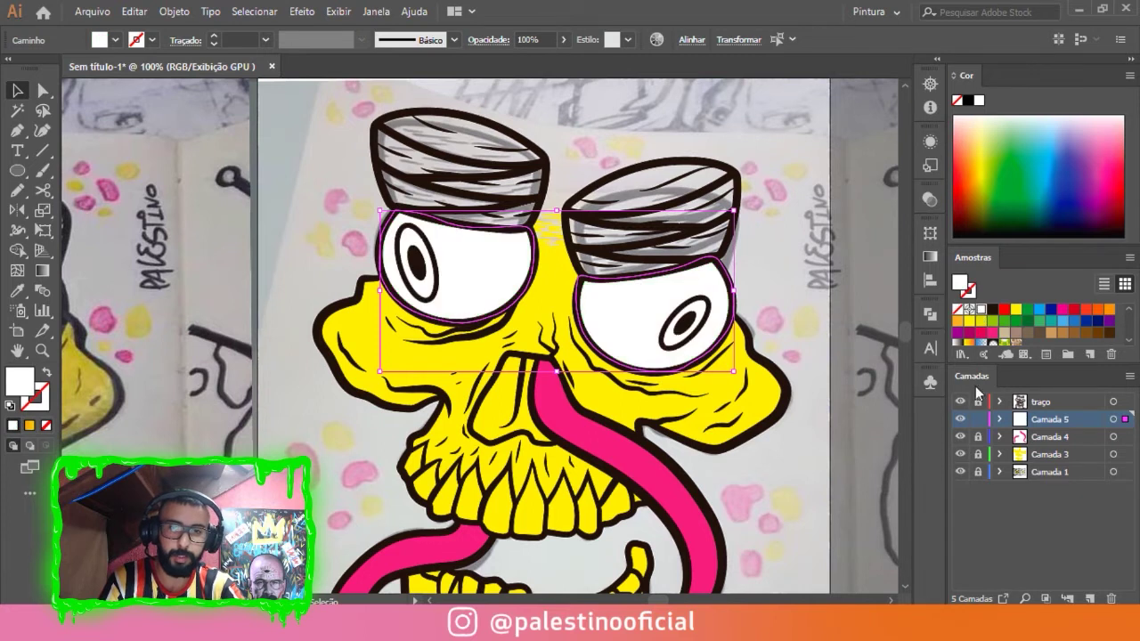
left_click(977, 420)
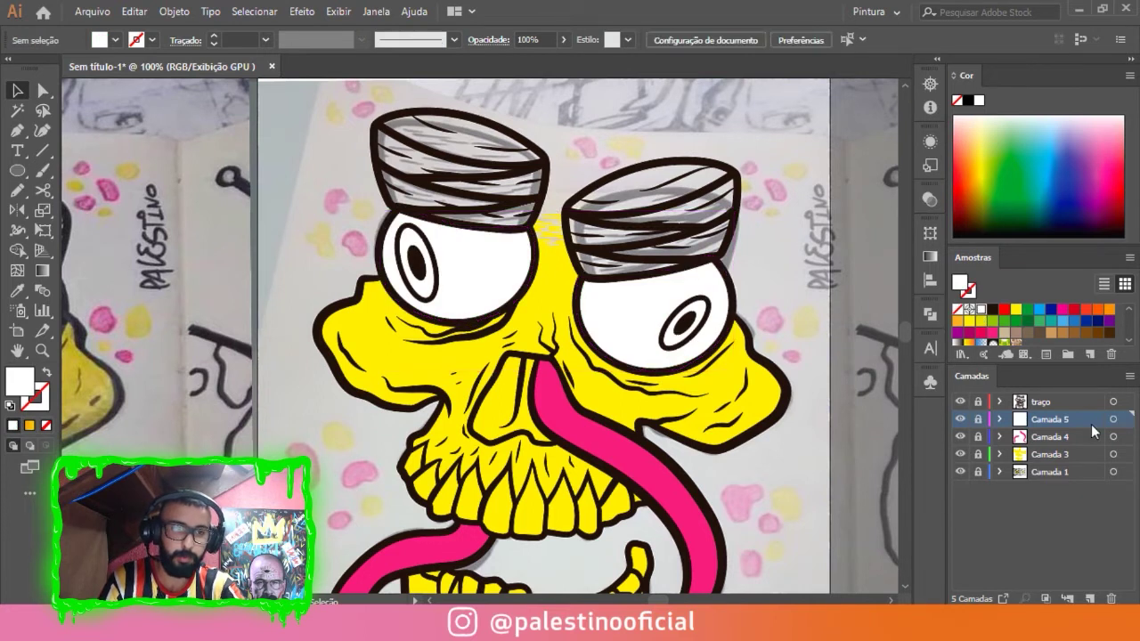
Add layer Camada 6 and trace the left iris as a dark brown fill.
left_click(1090, 599)
scroll(1113, 321, "down", 2)
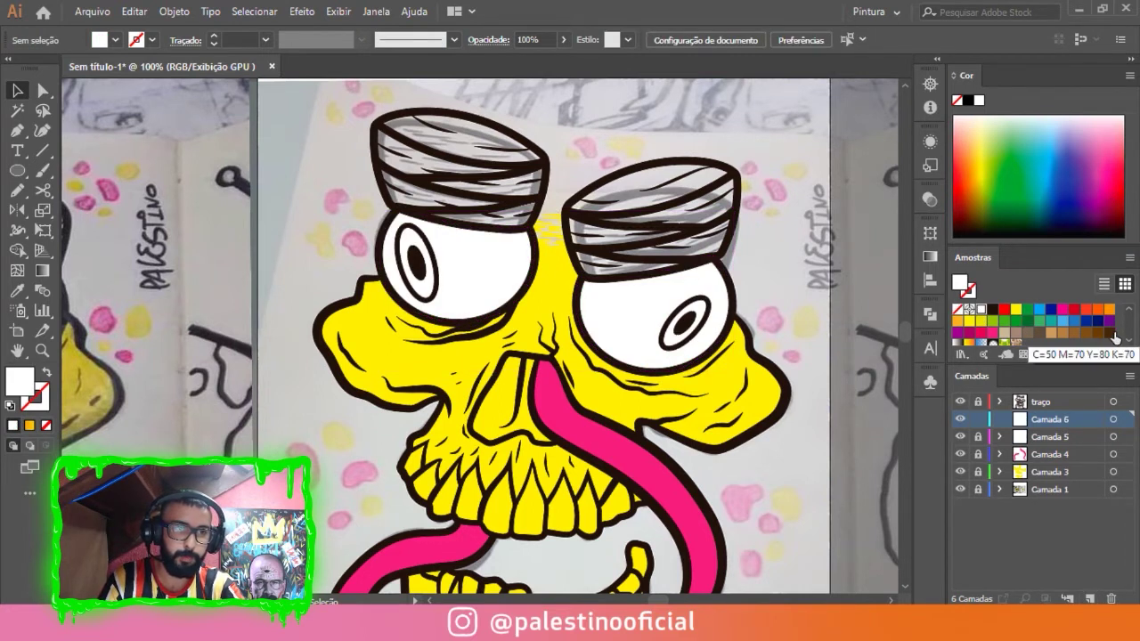
left_click(1109, 332)
key("b")
key("n")
scroll(409, 241, "up", 3)
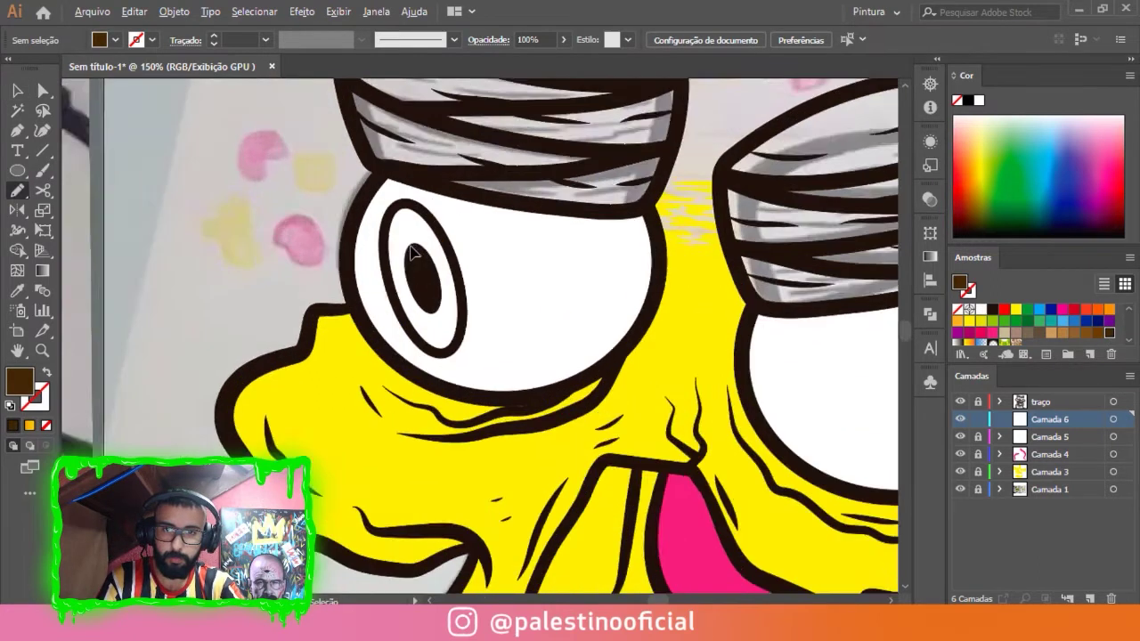
scroll(410, 241, "up", 2)
left_click_drag(379, 125, 362, 187)
left_click_drag(347, 250, 349, 221)
mouse_move(340, 290)
left_mouse_down()
mouse_move(400, 461)
mouse_move(486, 550)
mouse_move(570, 448)
mouse_move(554, 313)
mouse_move(484, 183)
mouse_move(419, 175)
left_mouse_up()
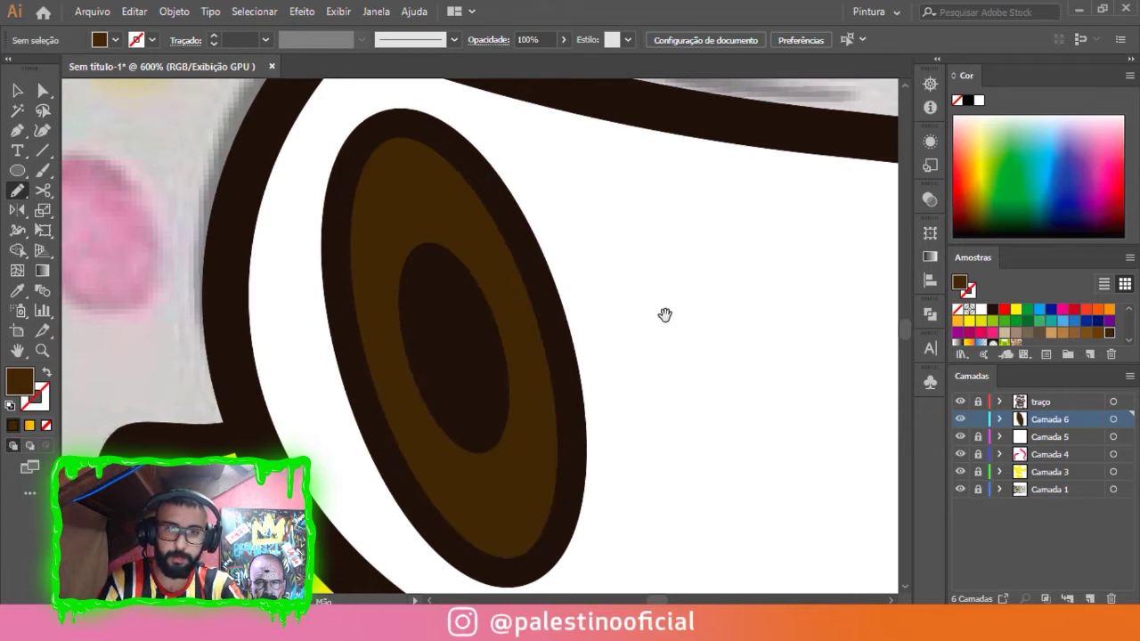
Trace the right iris as a dark brown fill inside its ring.
left_click_drag(664, 314, 366, 272)
scroll(366, 272, "down", 5)
scroll(621, 308, "up", 4)
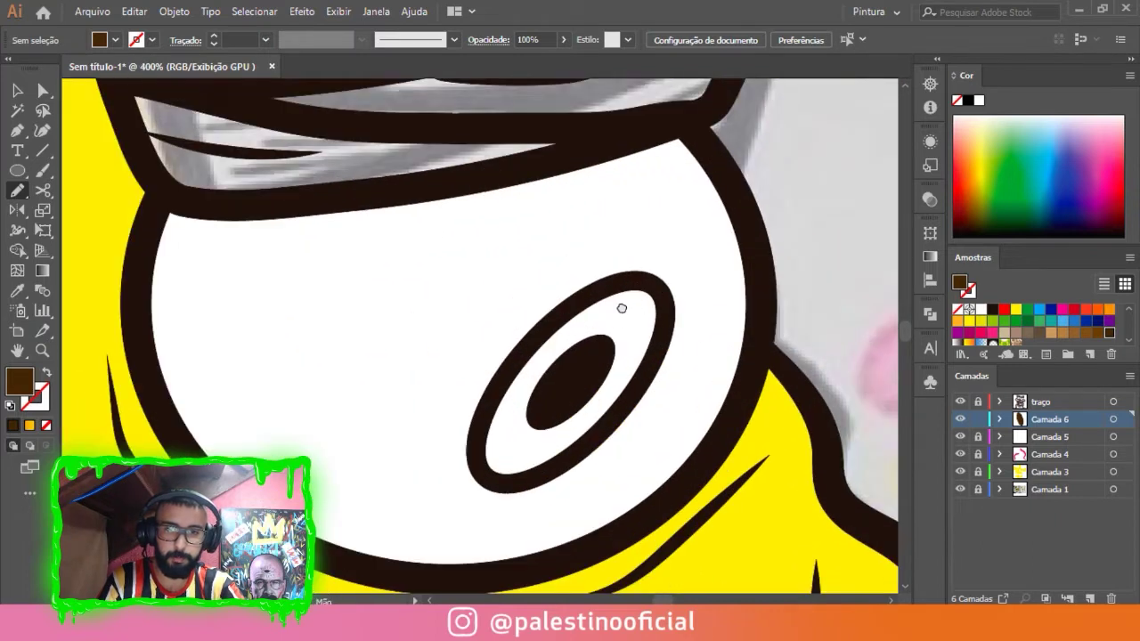
scroll(621, 308, "up", 2)
mouse_move(674, 212)
left_mouse_down()
mouse_move(508, 318)
mouse_move(456, 425)
mouse_move(453, 504)
mouse_move(522, 509)
mouse_move(659, 405)
mouse_move(719, 272)
mouse_move(698, 216)
left_mouse_up()
scroll(682, 210, "down", 7)
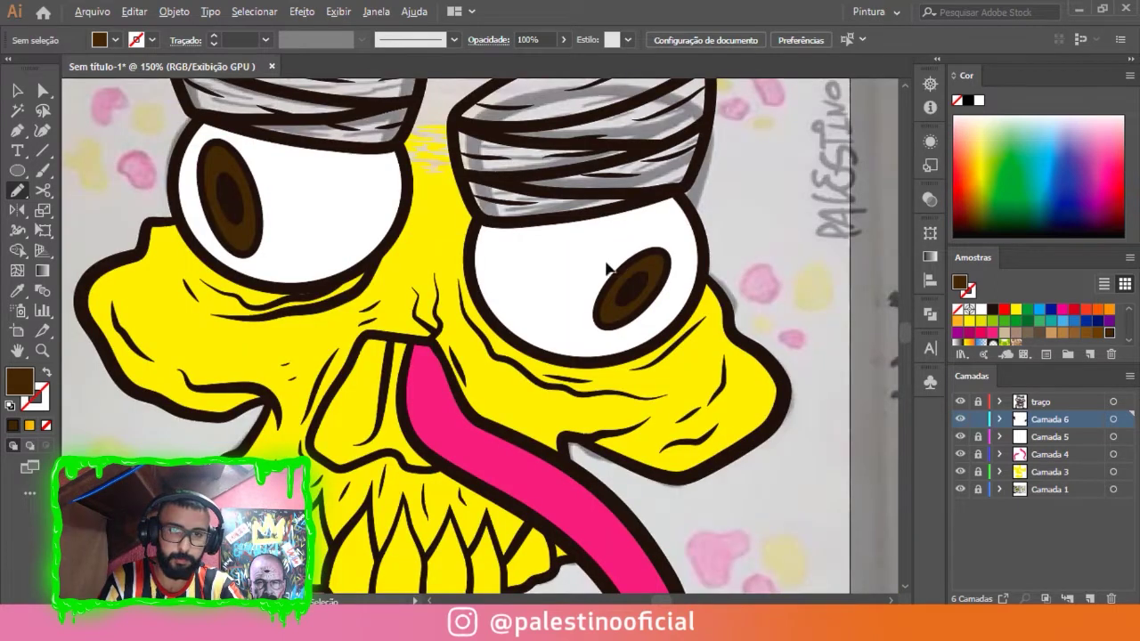
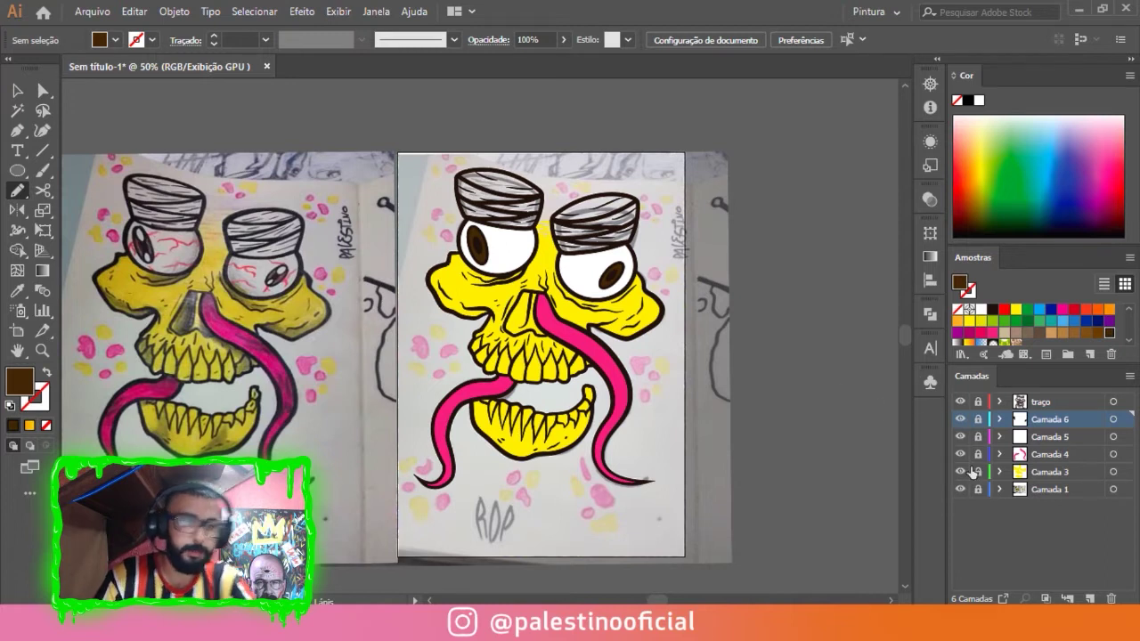
Add layer Camada 7 above Camada 5 and hide Camada 5 to reveal the sketch's veins.
left_click(1069, 450)
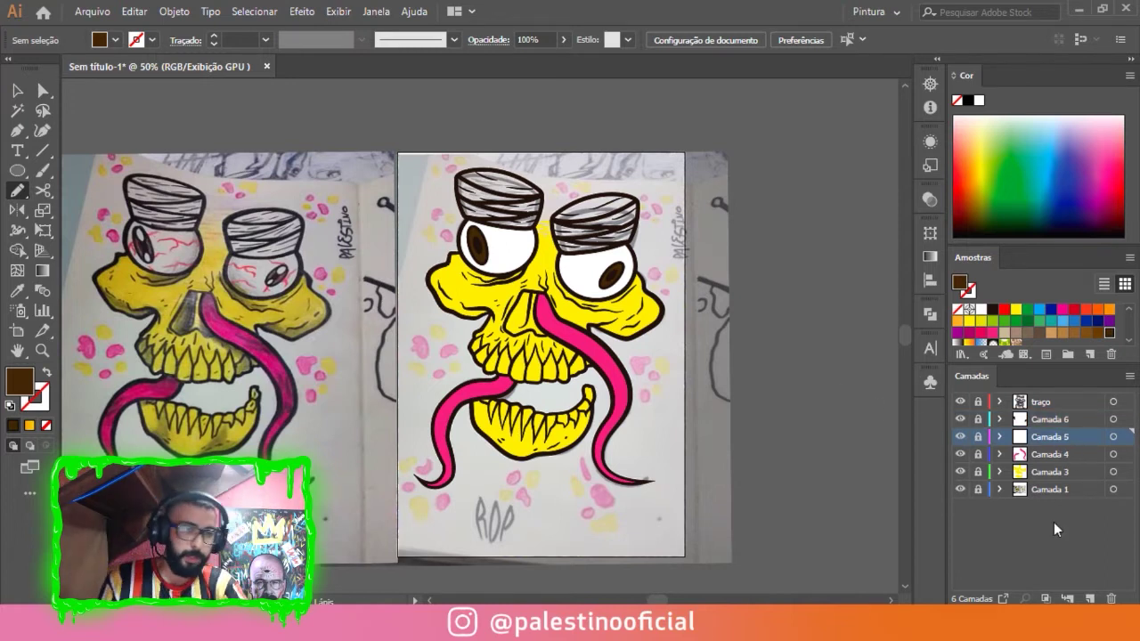
left_click(1090, 598)
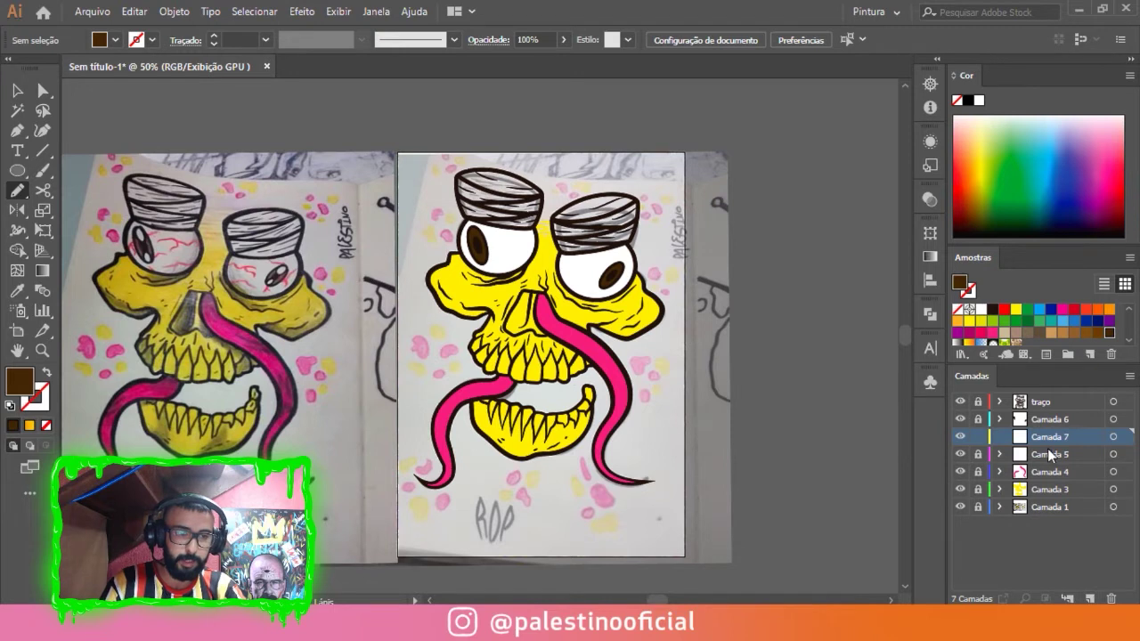
left_click(960, 454)
key("p")
scroll(512, 274, "up", 3)
scroll(499, 255, "up", 2)
Draw the first red pencil vein across the left eyeball and set its fill to None.
key("n")
key("x")
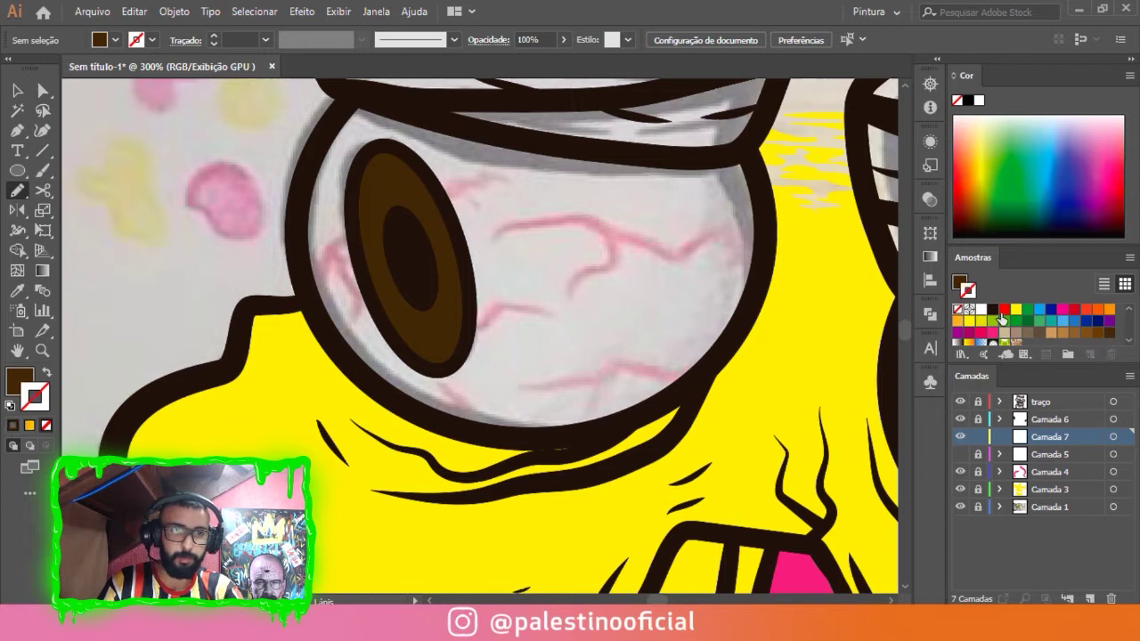
left_click(1003, 309)
scroll(788, 234, "up", 1)
mouse_move(764, 240)
left_mouse_down()
mouse_move(672, 245)
mouse_move(535, 223)
mouse_move(409, 232)
left_mouse_up()
key("v")
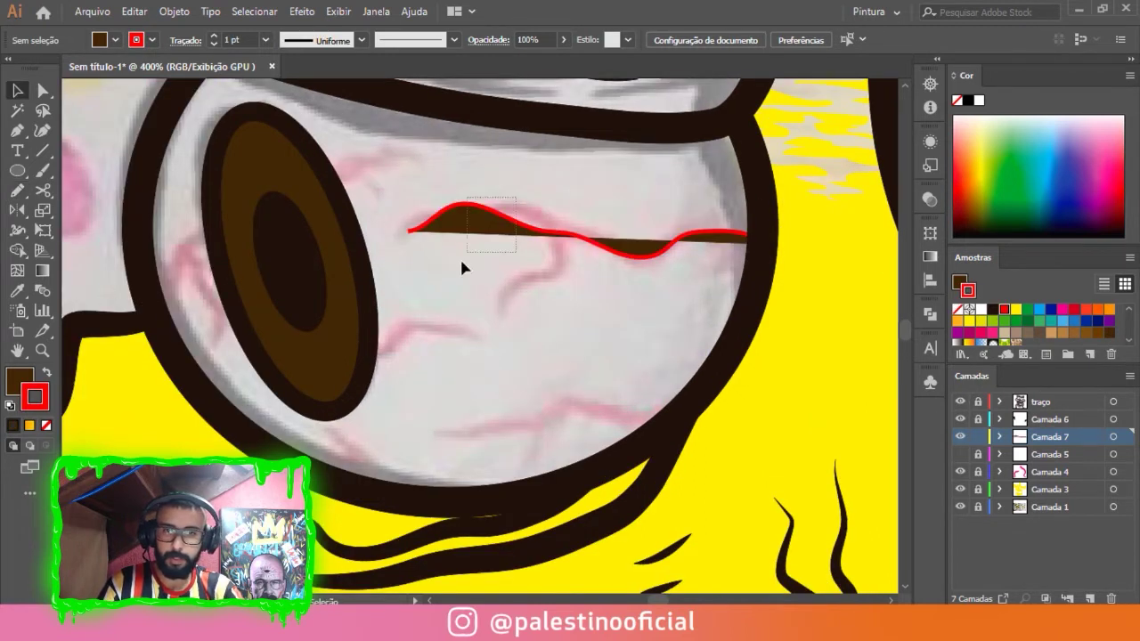
left_click(463, 222)
left_click(47, 425)
left_click(496, 365)
Draw more red veins on the left eyeball, branching downward and around the iris.
key("n")
scroll(555, 239, "up", 1)
mouse_move(534, 285)
left_mouse_down()
mouse_move(470, 362)
mouse_move(465, 387)
left_mouse_up()
left_click_drag(706, 515, 564, 489)
left_click_drag(501, 517, 637, 383)
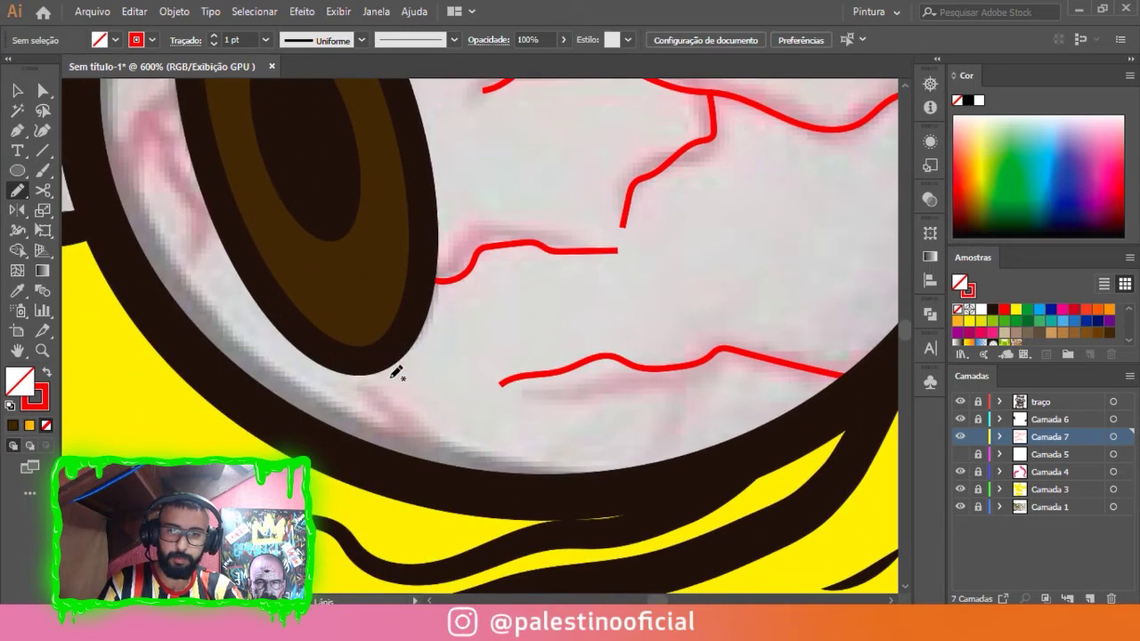
mouse_move(169, 228)
left_mouse_down()
mouse_move(498, 325)
mouse_move(427, 281)
left_mouse_up()
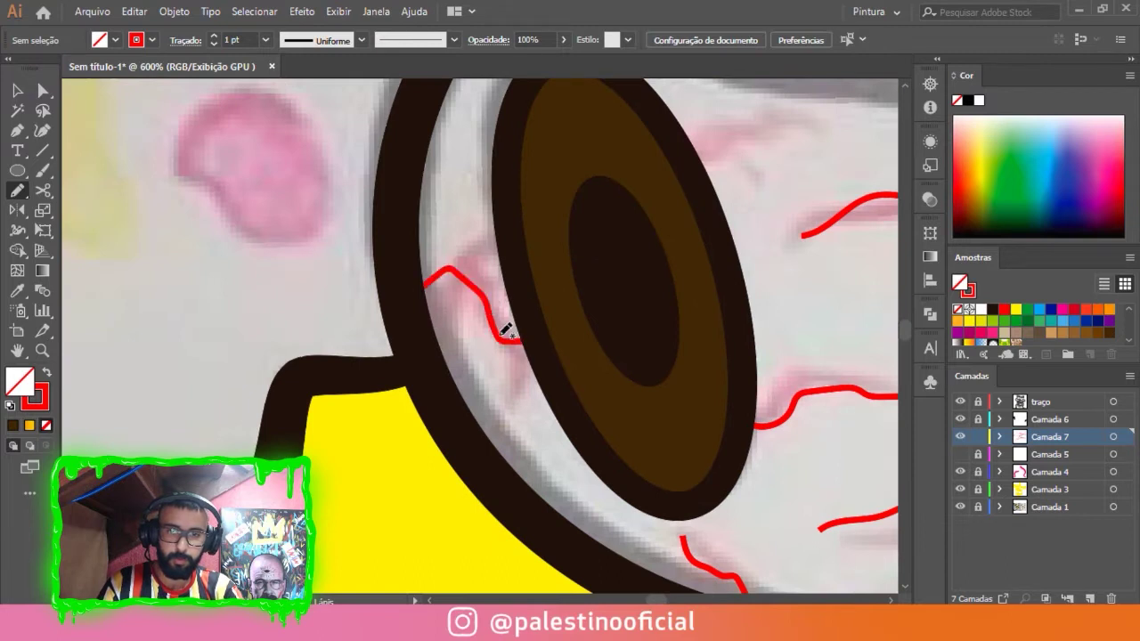
left_click_drag(514, 374, 481, 437)
scroll(481, 437, "down", 3)
scroll(611, 275, "up", 2)
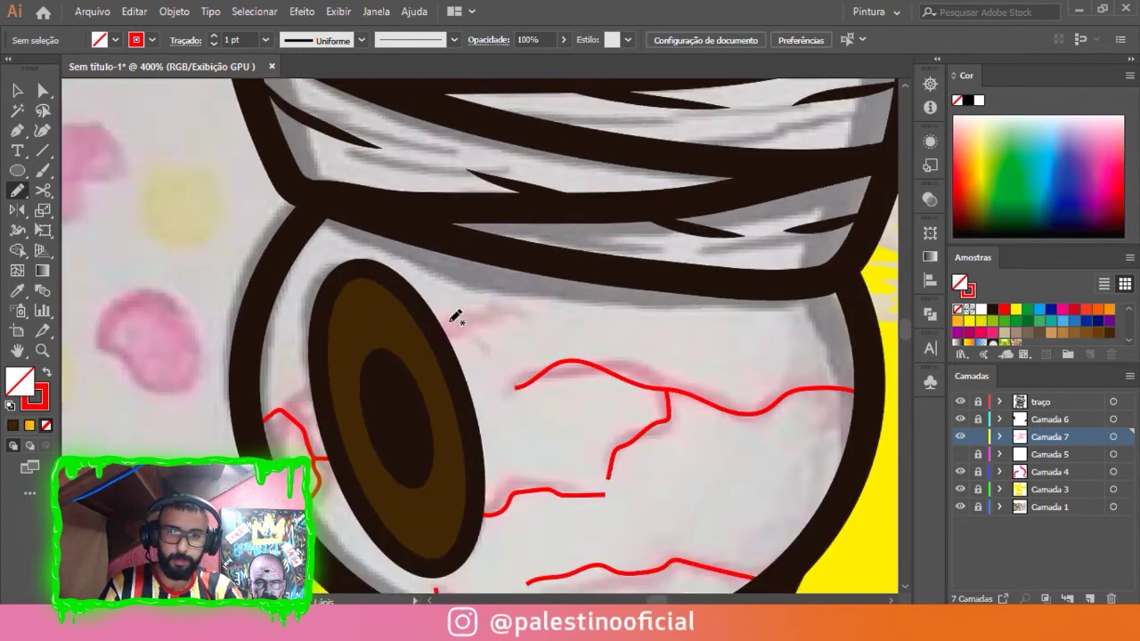
left_click_drag(473, 314, 554, 294)
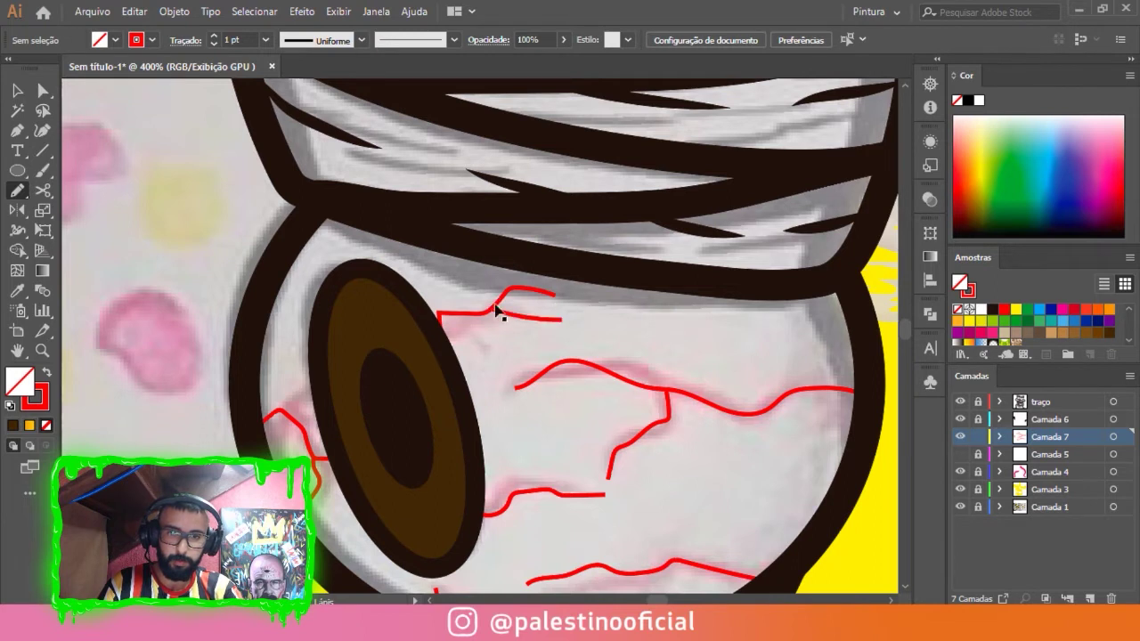
scroll(501, 308, "down", 3)
scroll(488, 379, "up", 2)
Draw red branching veins across the right eyeball and beside its iris.
left_click_drag(546, 385, 634, 415)
left_click_drag(559, 390, 617, 450)
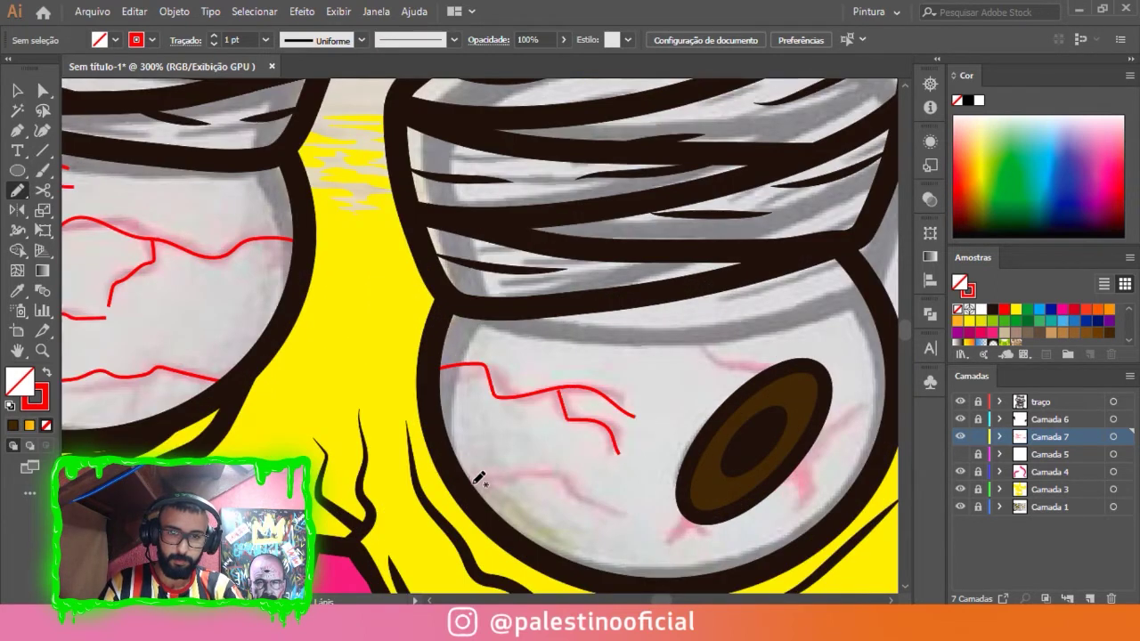
left_click_drag(587, 517, 637, 531)
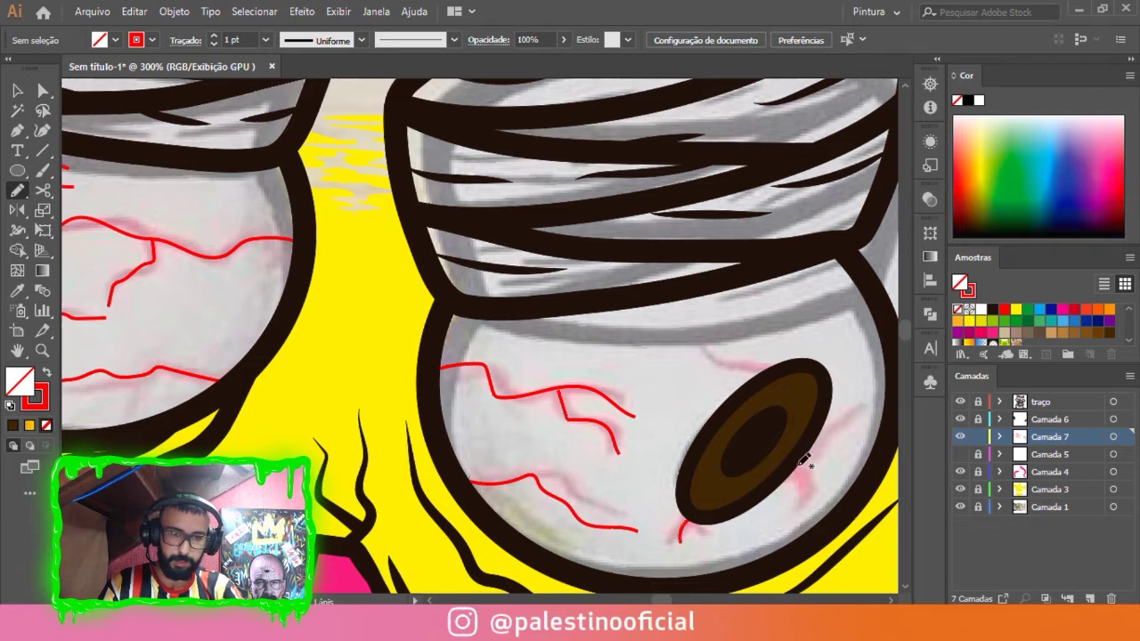
left_click_drag(813, 515, 812, 518)
left_click_drag(820, 433, 884, 360)
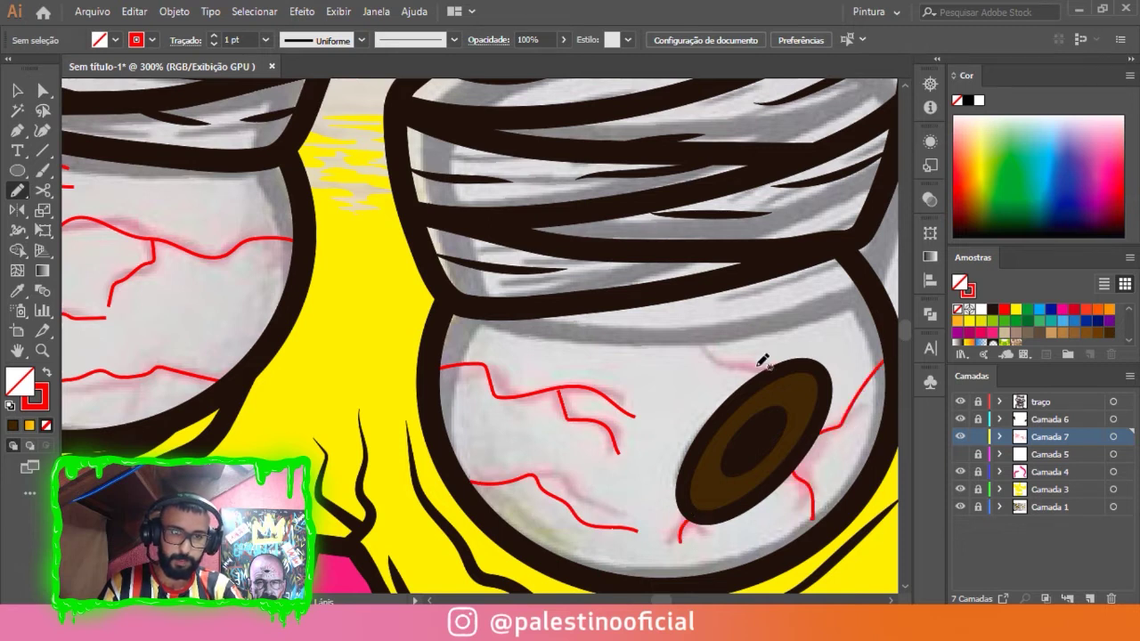
left_click_drag(748, 328, 699, 319)
scroll(677, 357, "down", 2)
Thicken the branch vein's middle and thin its lower end with the Width tool.
scroll(677, 356, "down", 1)
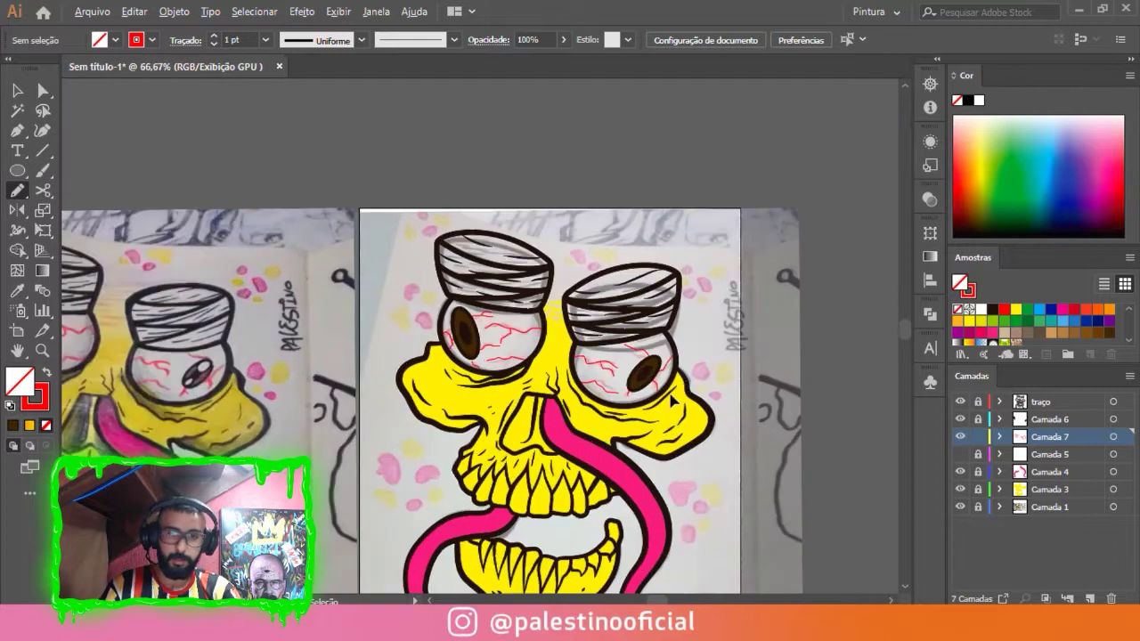
scroll(694, 341, "down", 1)
scroll(762, 378, "up", 3)
scroll(490, 243, "up", 2)
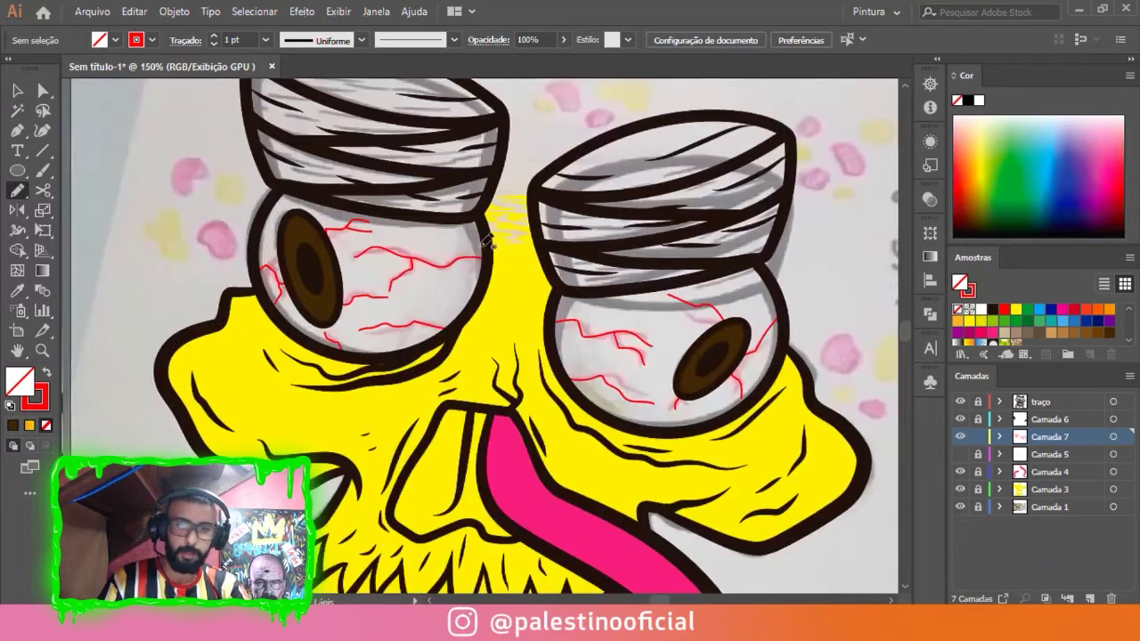
scroll(361, 245, "up", 1)
scroll(470, 232, "up", 3)
left_click(470, 234, "ctrl")
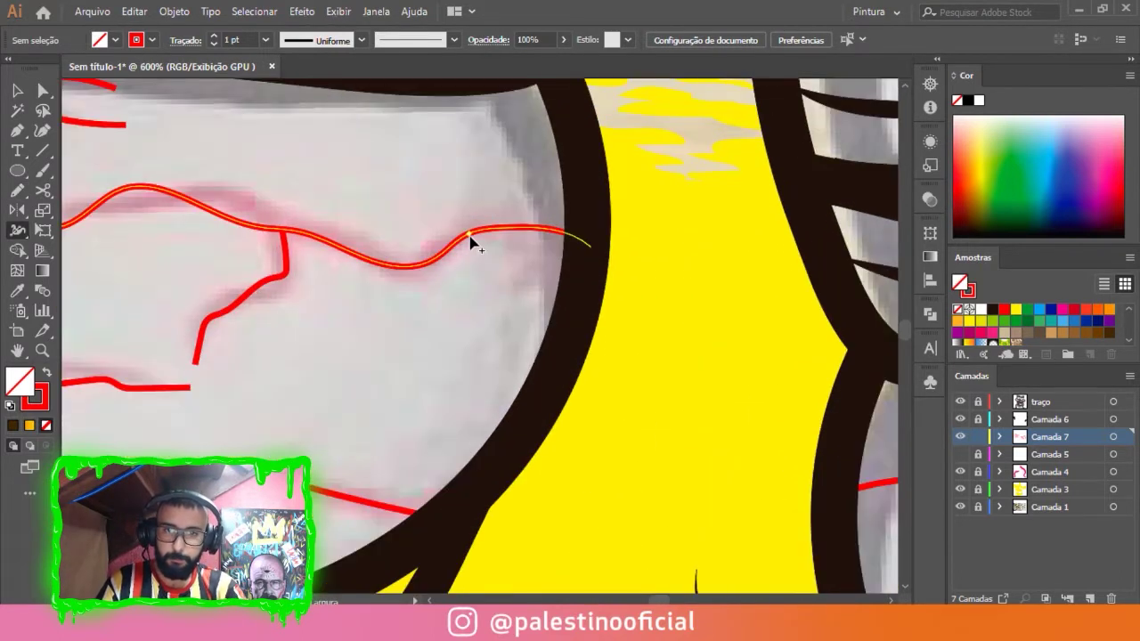
scroll(267, 258, "left", 2)
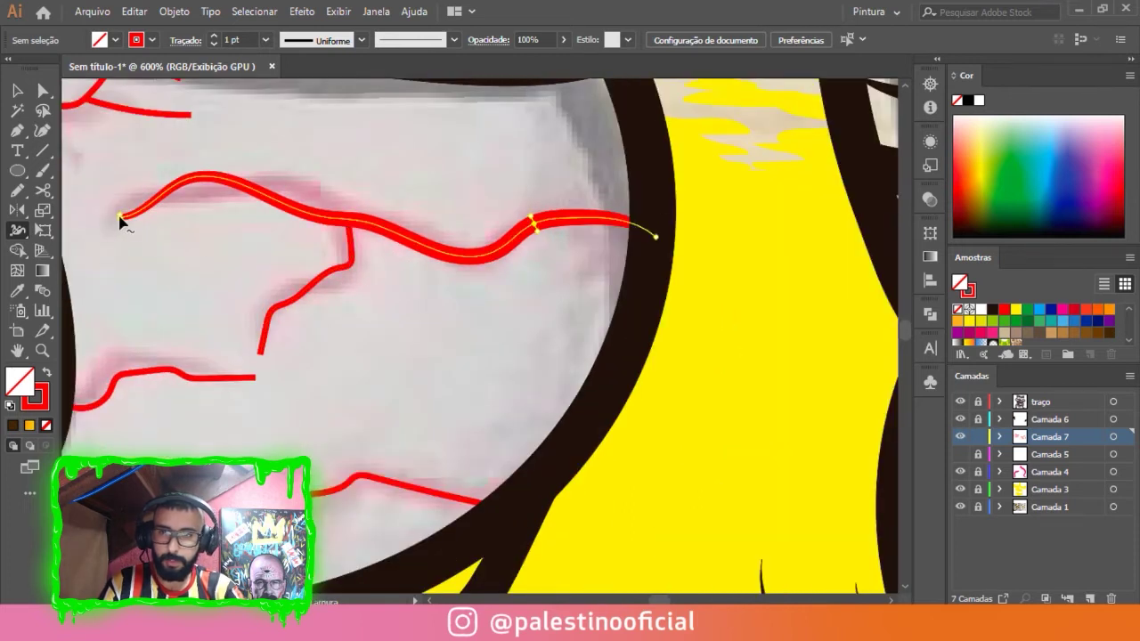
scroll(325, 290, "up", 1)
left_click(321, 278, "ctrl")
left_click_drag(325, 294, 318, 285)
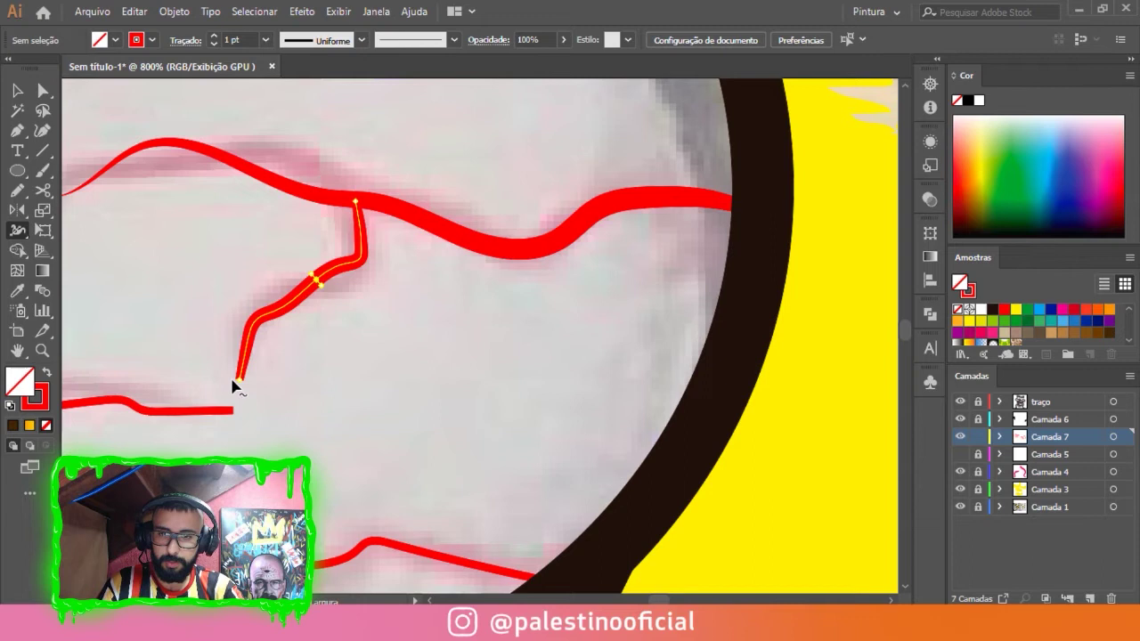
left_click_drag(239, 384, 235, 381)
scroll(355, 370, "down", 3)
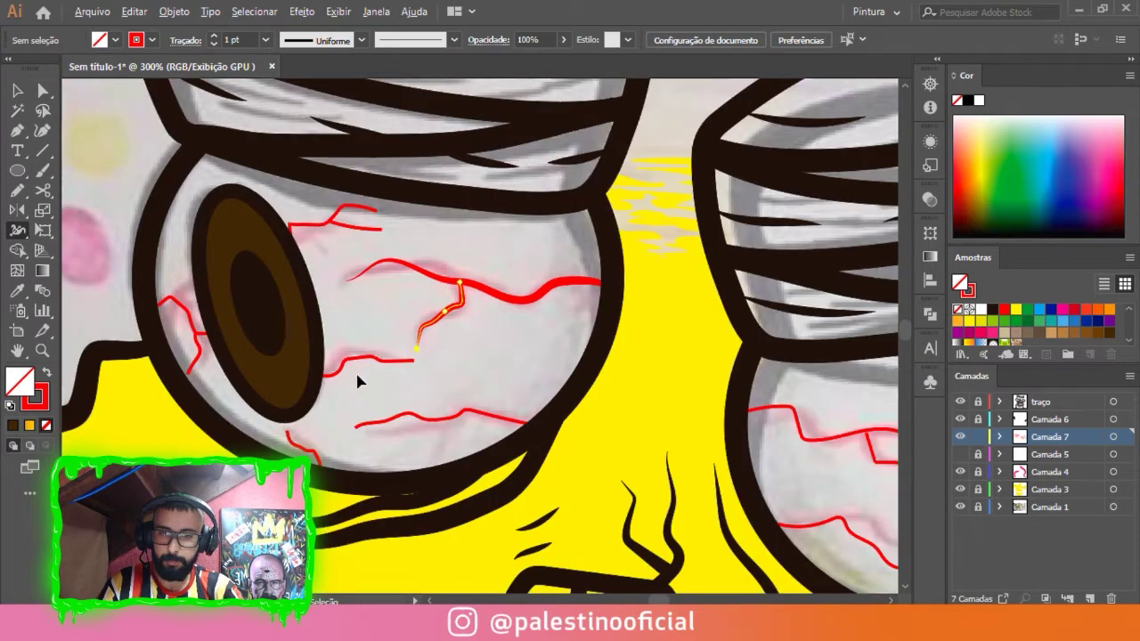
scroll(359, 338, "up", 3)
Taper the short, lower and small veins' ends to fine points with varied widths.
left_click(356, 335)
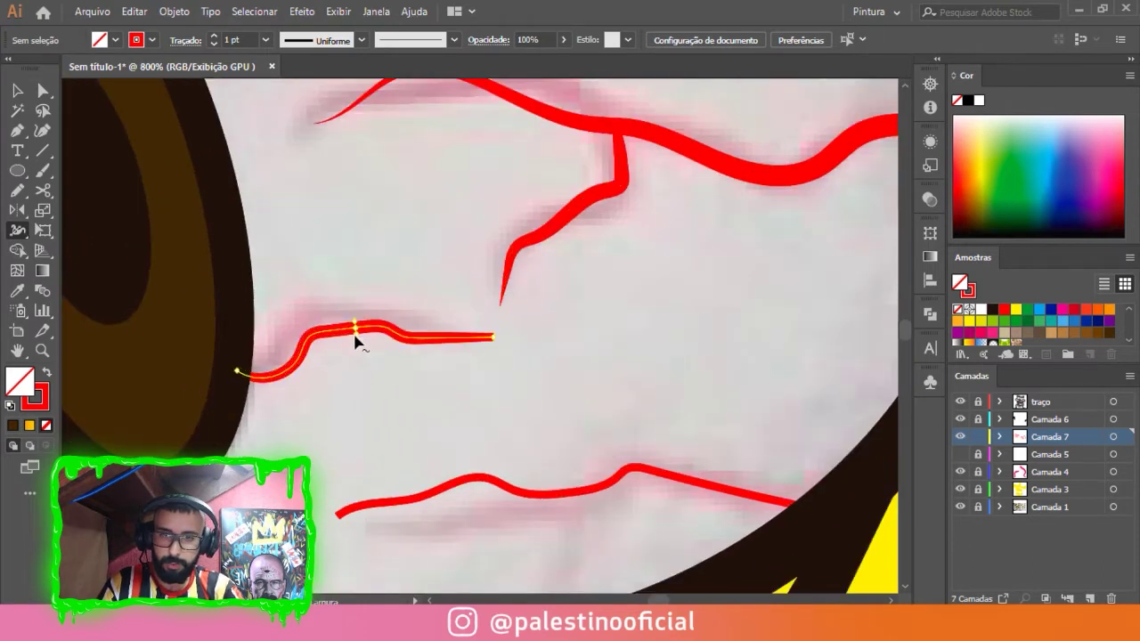
left_click_drag(495, 337, 492, 335)
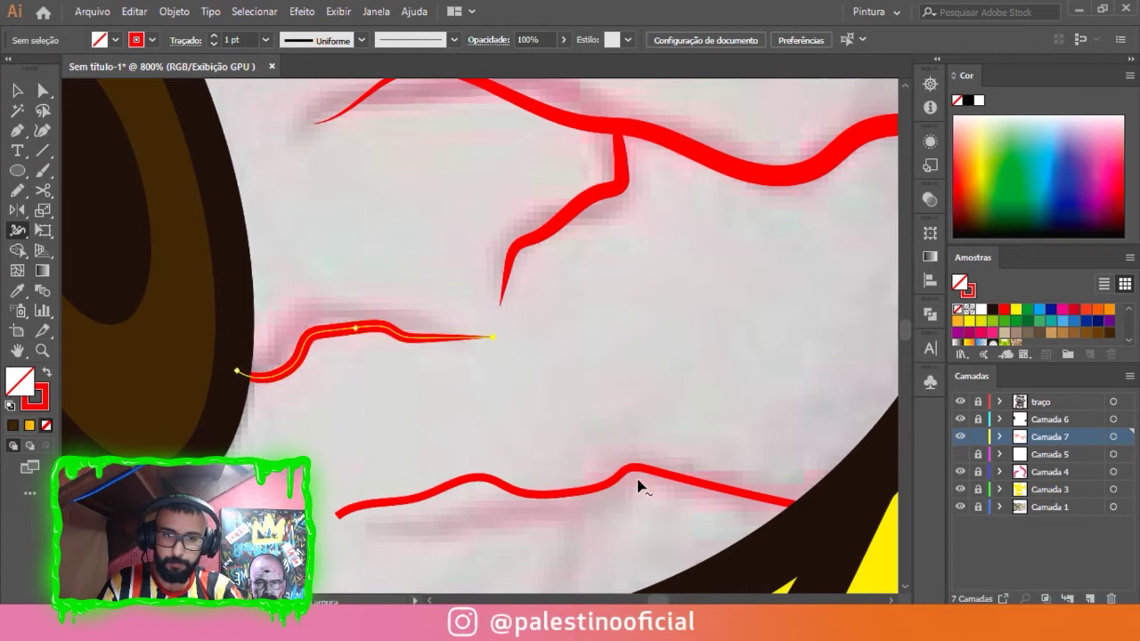
left_click_drag(645, 474, 647, 470)
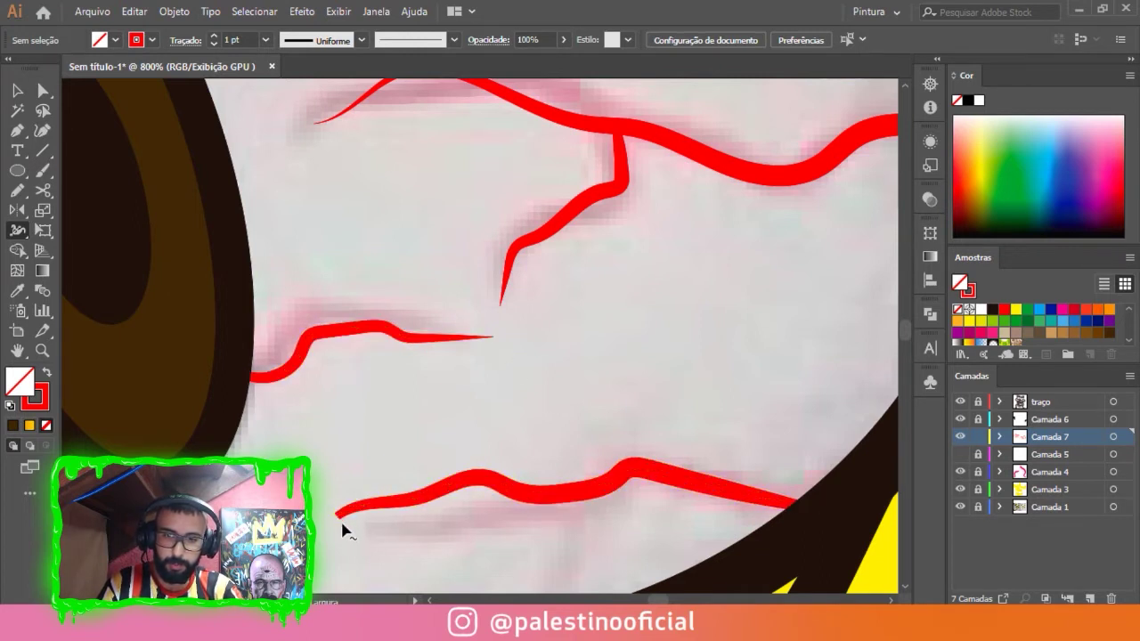
scroll(331, 525, "up", 3)
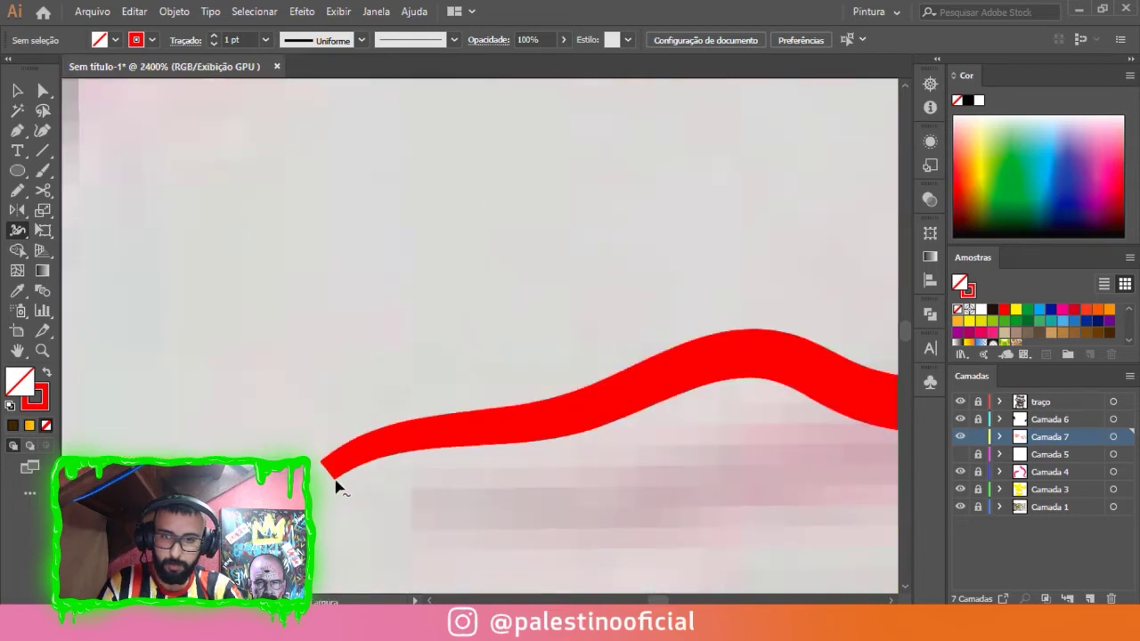
scroll(318, 458, "down", 4)
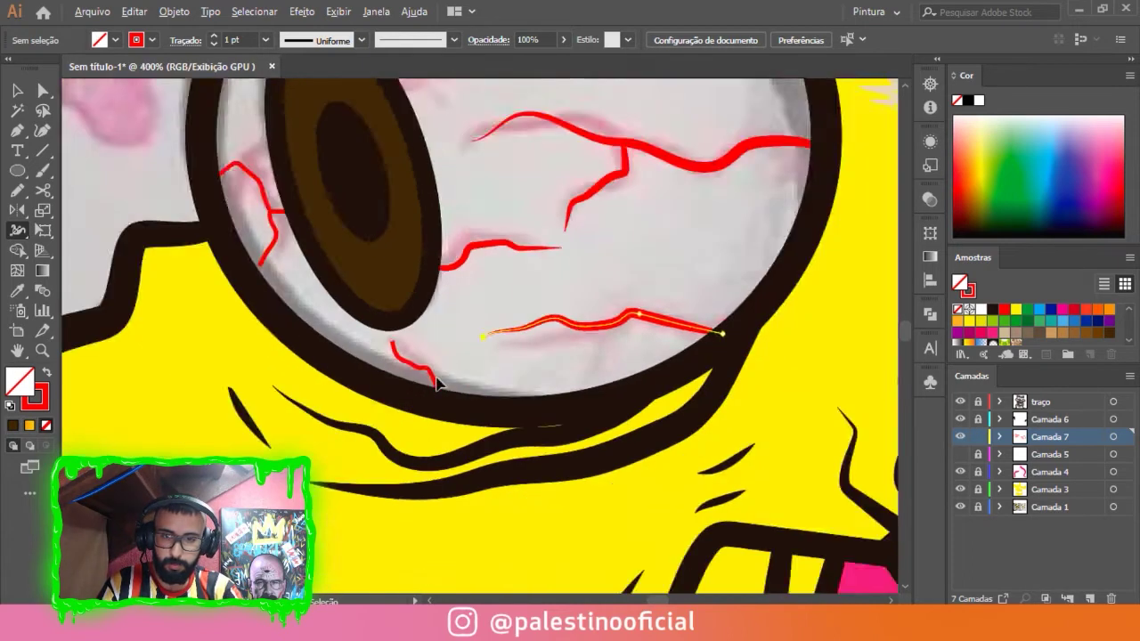
scroll(445, 370, "up", 2)
left_click_drag(343, 267, 346, 269)
scroll(497, 336, "down", 3)
scroll(499, 357, "up", 2)
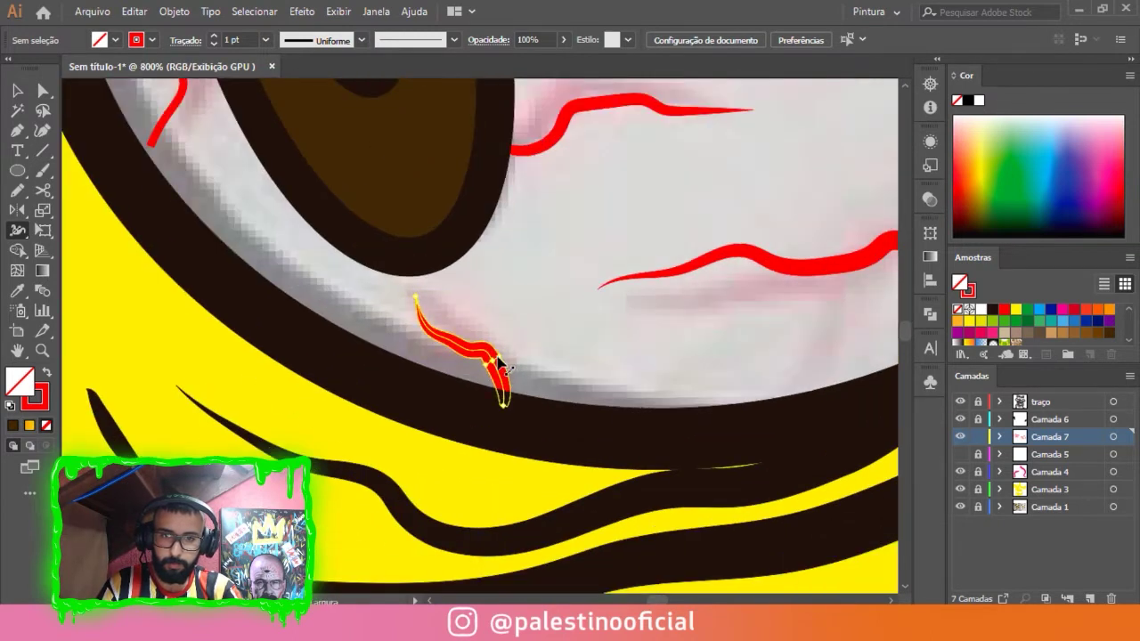
scroll(501, 365, "down", 3)
scroll(537, 369, "up", 2)
scroll(531, 308, "up", 1)
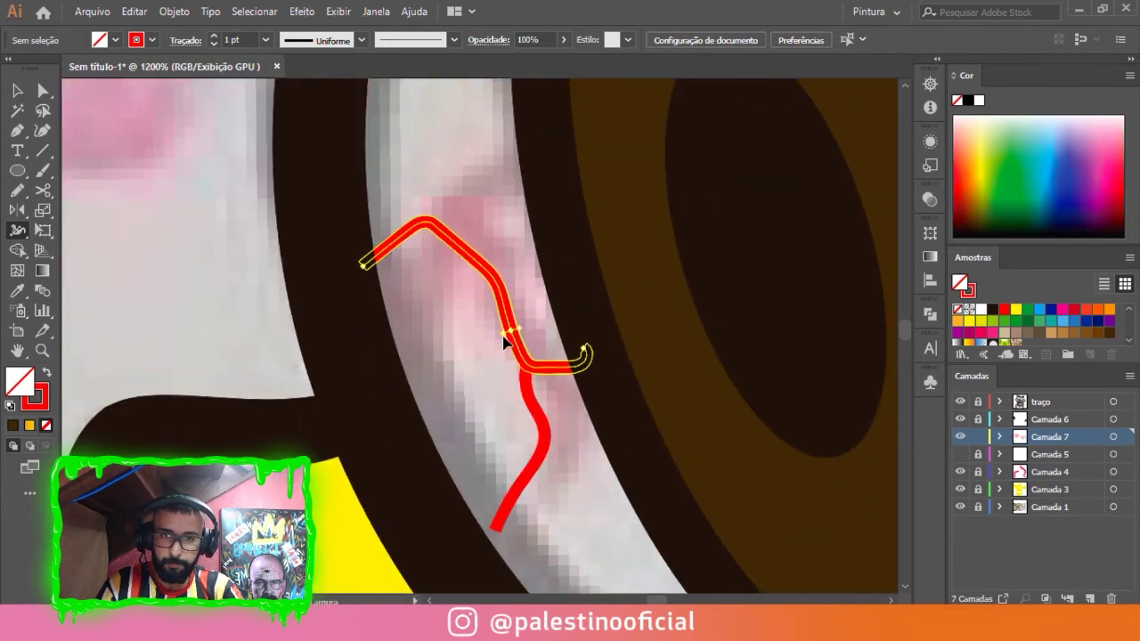
scroll(534, 392, "up", 1)
scroll(543, 467, "down", 3)
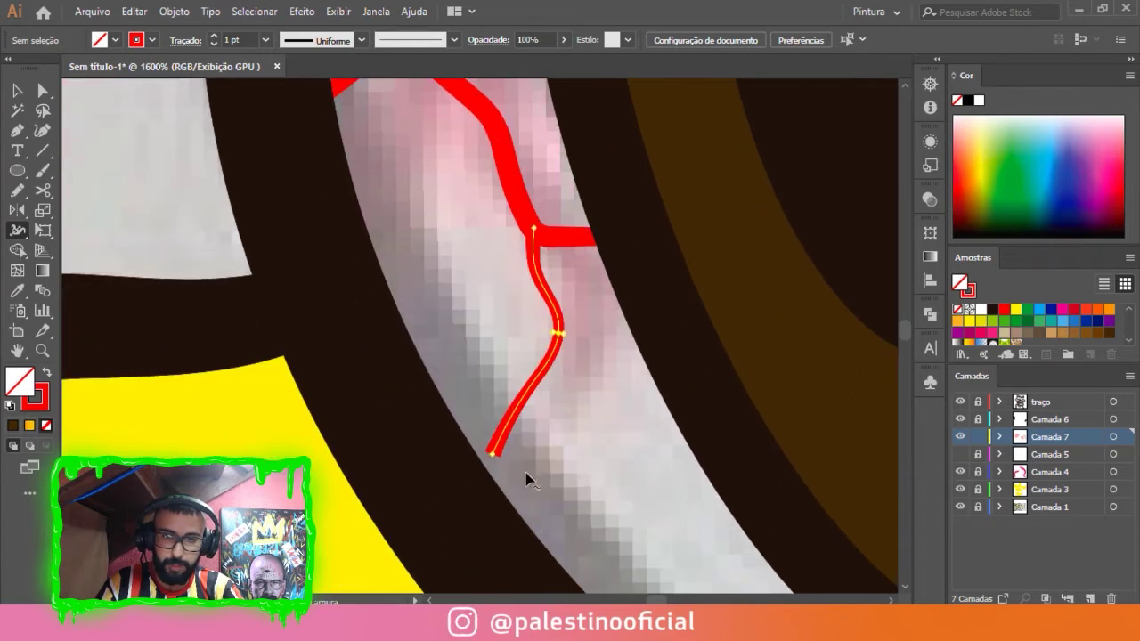
left_click_drag(488, 455, 490, 459)
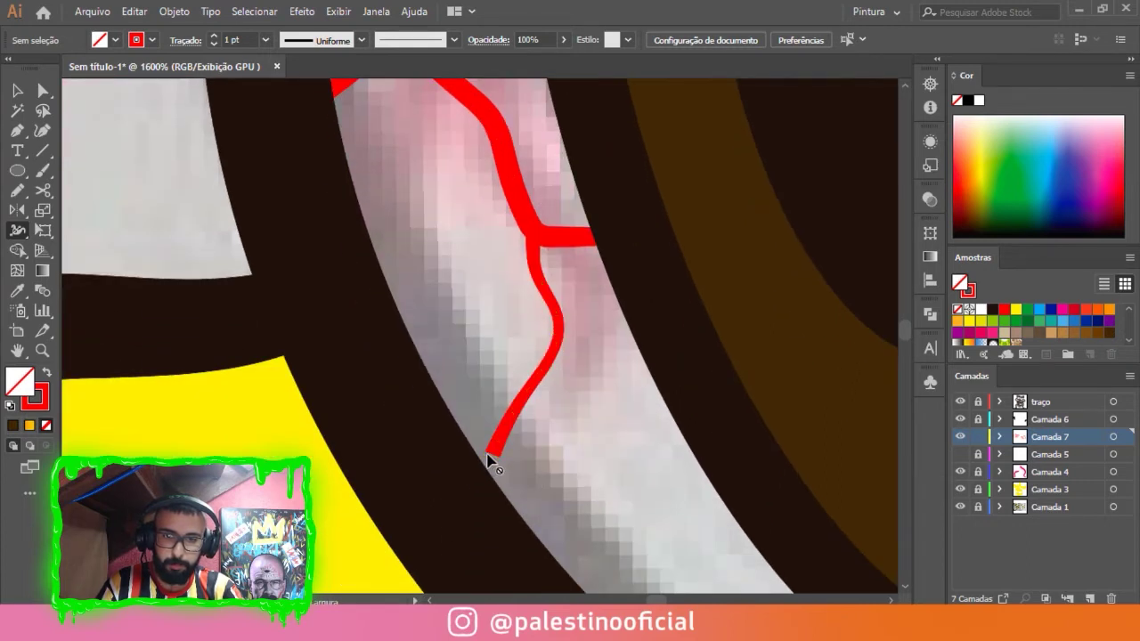
scroll(495, 463, "down", 2)
scroll(502, 382, "down", 1)
scroll(611, 254, "up", 3)
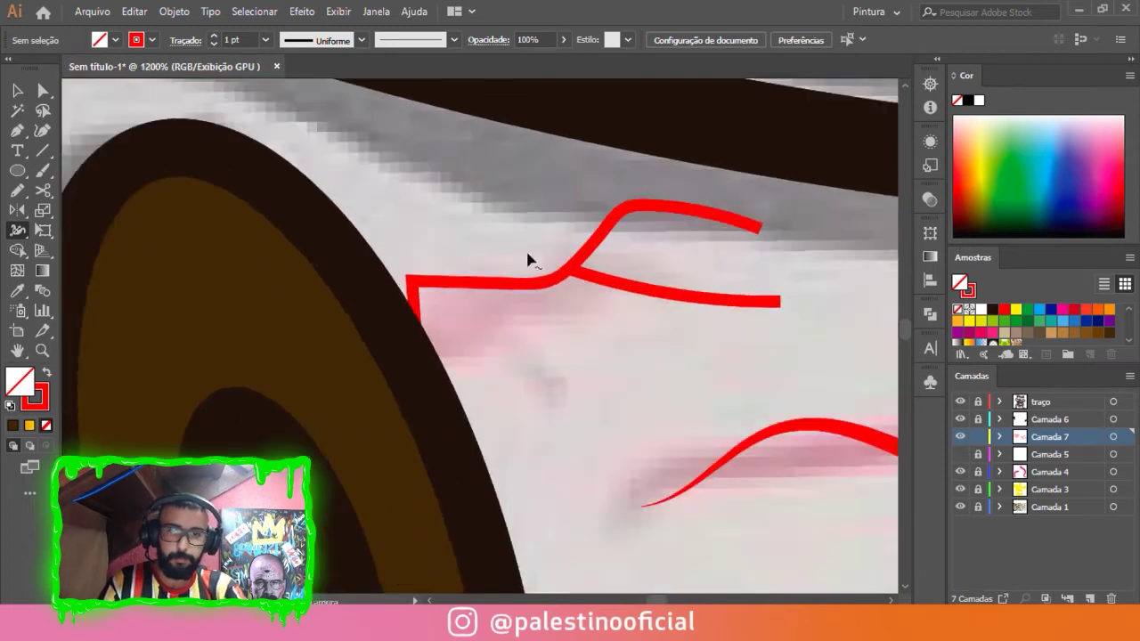
scroll(526, 268, "up", 2)
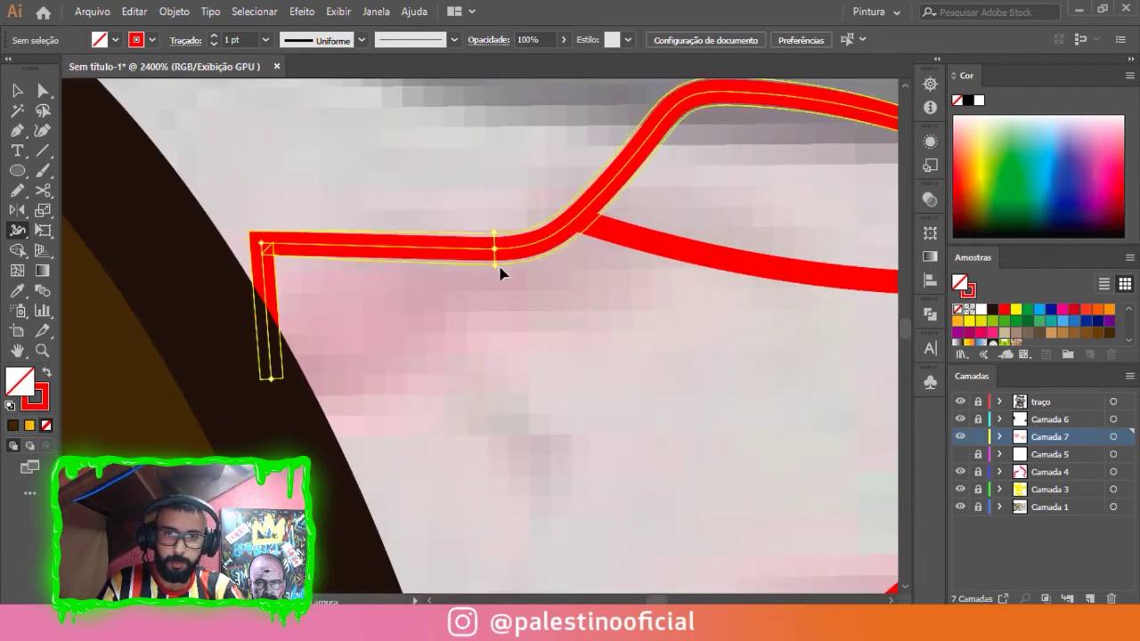
Round off a vein's sharp corner and taper the upper veins' ends to points.
key("a")
left_click(260, 243)
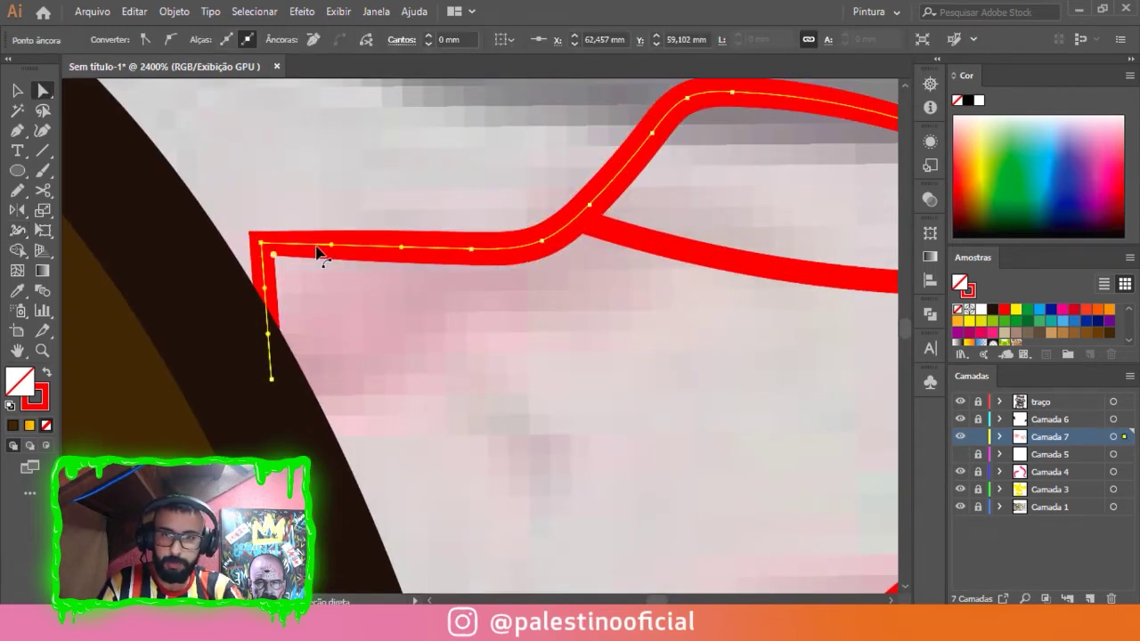
left_click_drag(319, 251, 303, 196)
left_click(303, 196)
scroll(389, 237, "down", 2)
key("shift+w")
left_click_drag(540, 171, 539, 167)
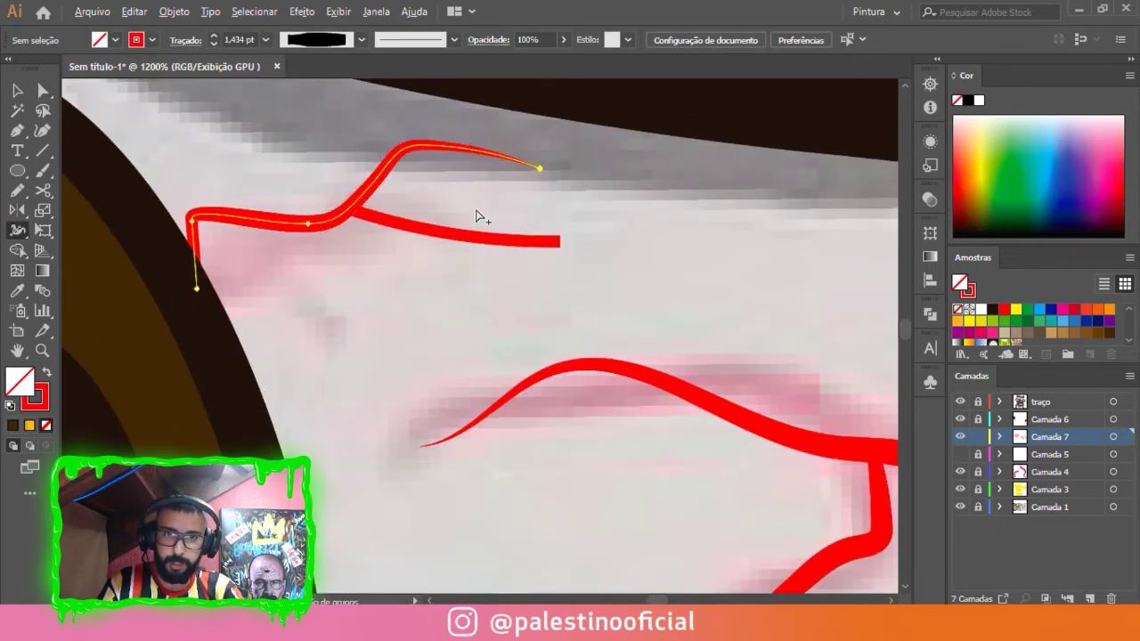
scroll(383, 200, "up", 1)
scroll(595, 257, "up", 1)
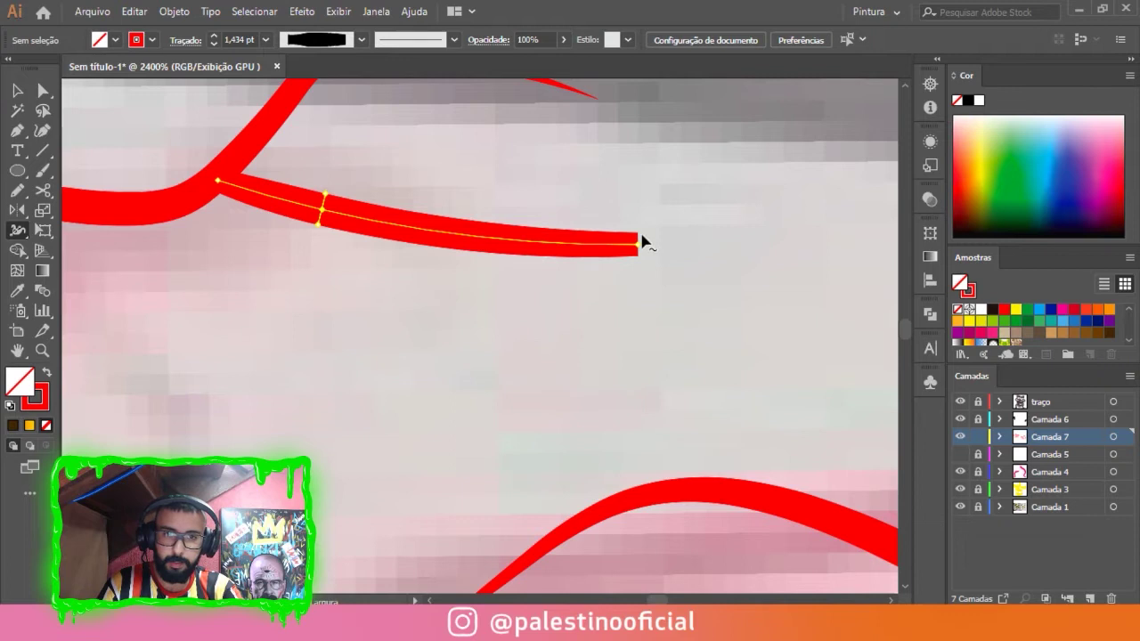
left_click_drag(639, 239, 640, 235)
scroll(534, 356, "down", 3)
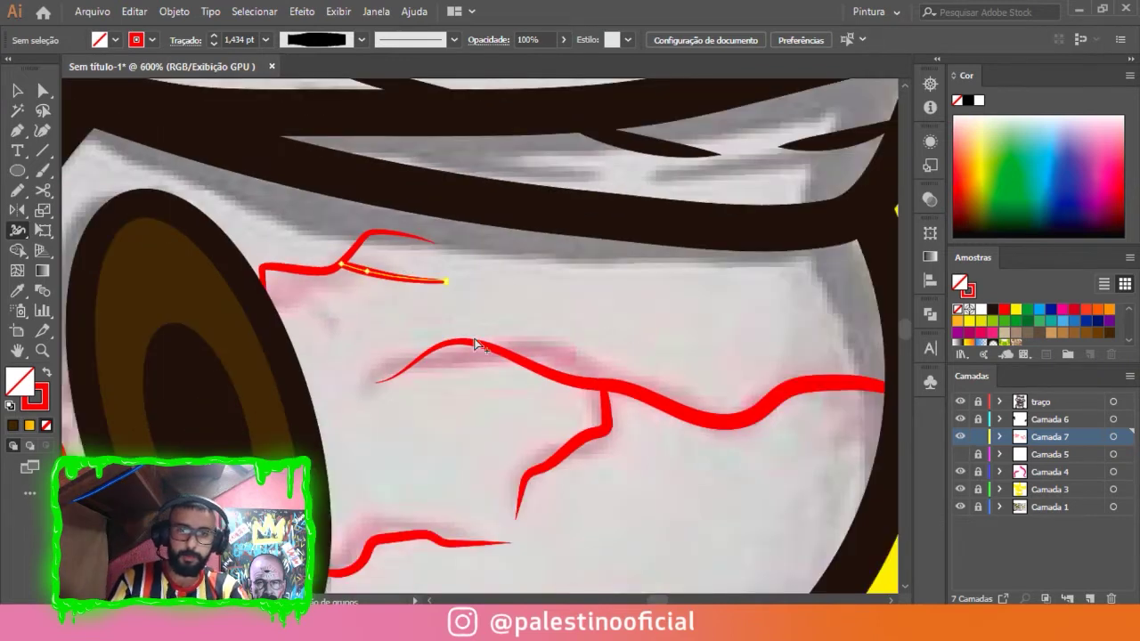
scroll(528, 395, "down", 2)
Taper the red vein's right end, join the branch onto the upper vein, and taper its lower end.
key("v")
scroll(528, 394, "down", 2)
scroll(415, 437, "up", 4)
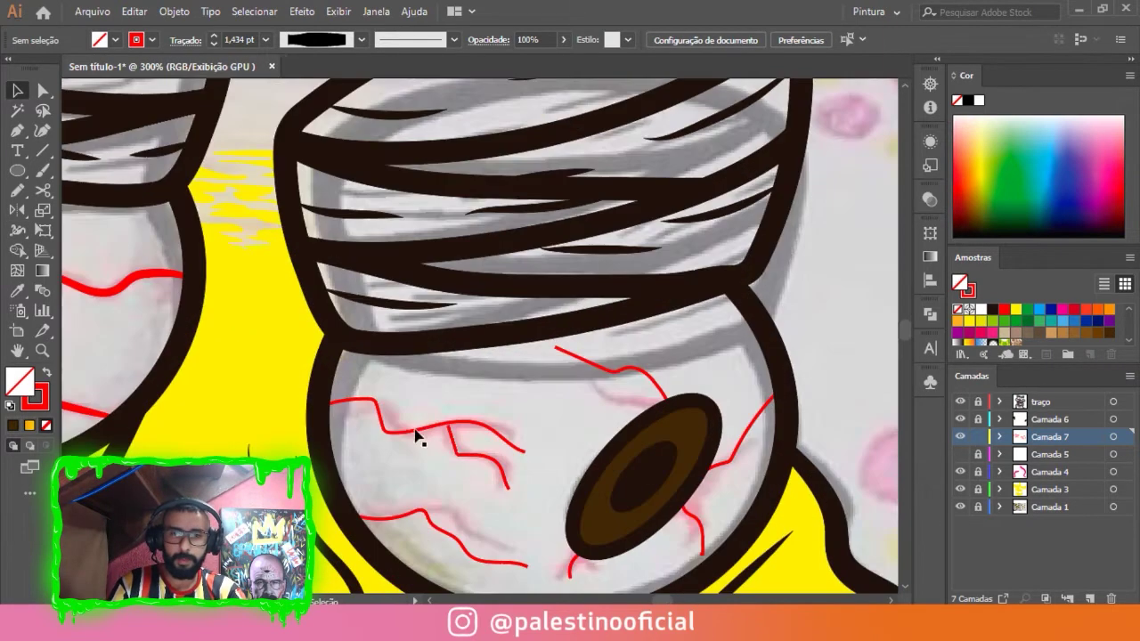
key("shift+w")
scroll(402, 426, "up", 2)
scroll(375, 327, "up", 2)
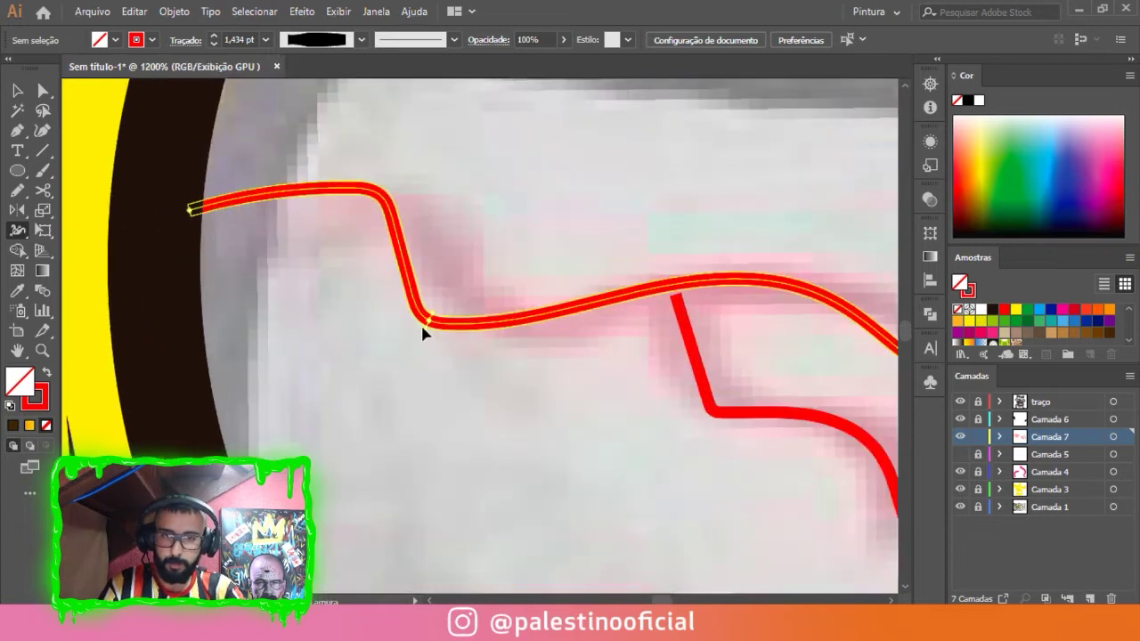
scroll(422, 334, "down", 4)
scroll(484, 326, "up", 4)
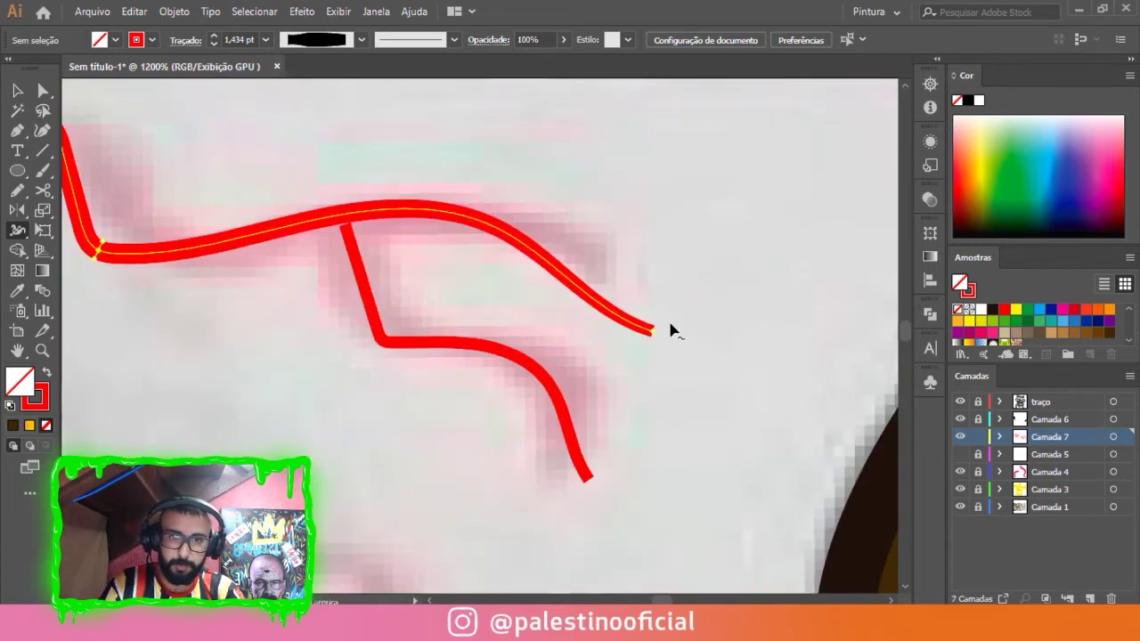
left_click_drag(655, 332, 436, 289)
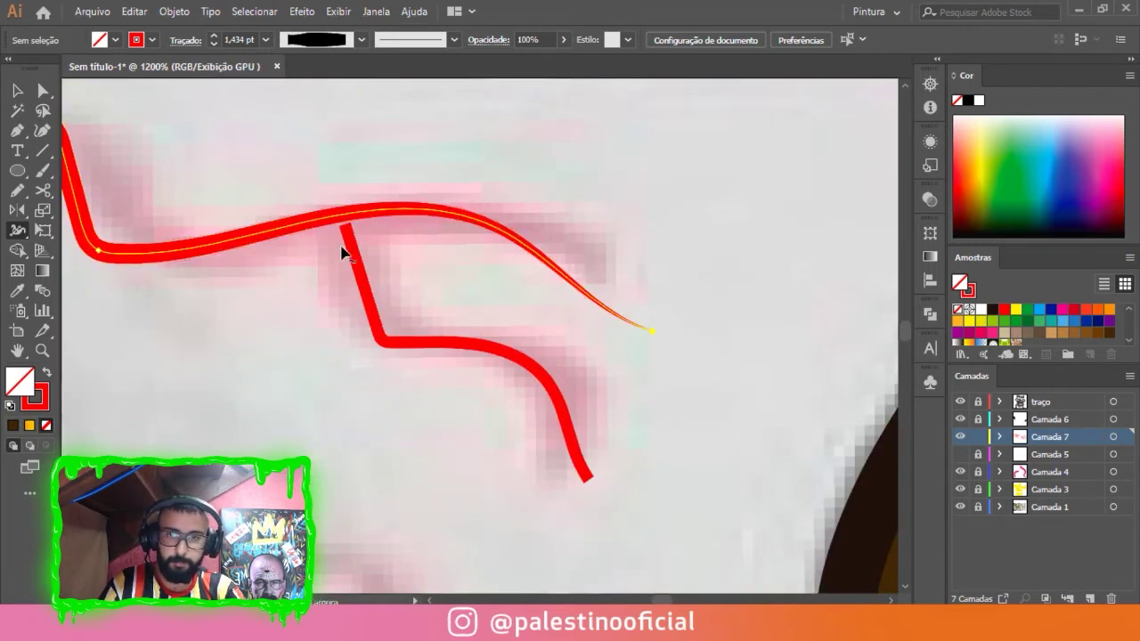
key("a")
left_click_drag(343, 225, 336, 215)
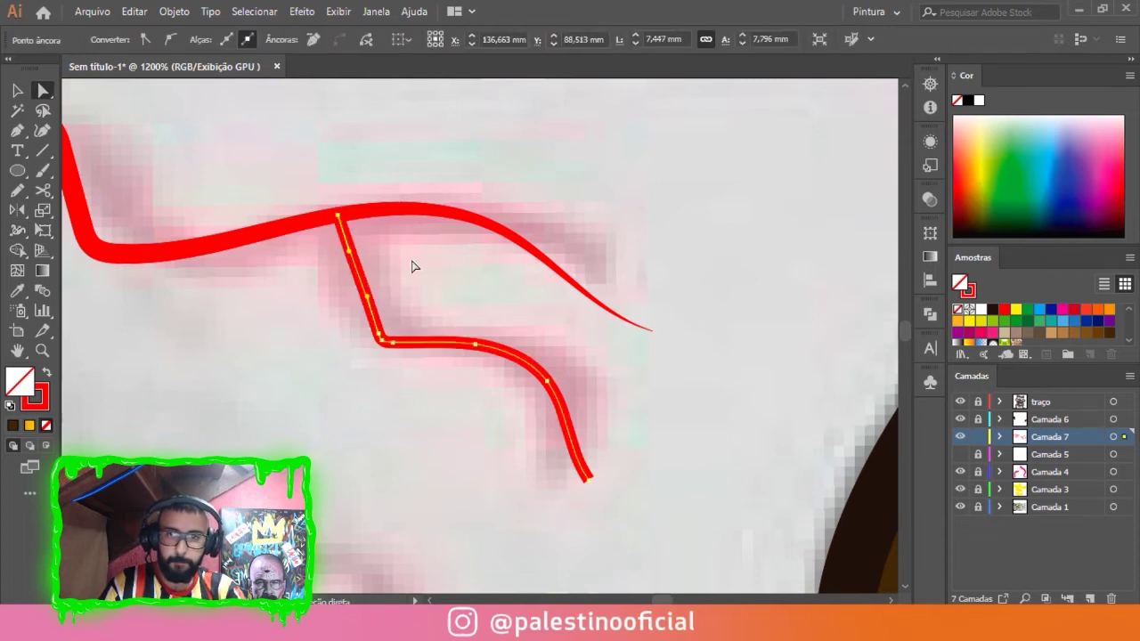
left_click(410, 362)
key("shift+w")
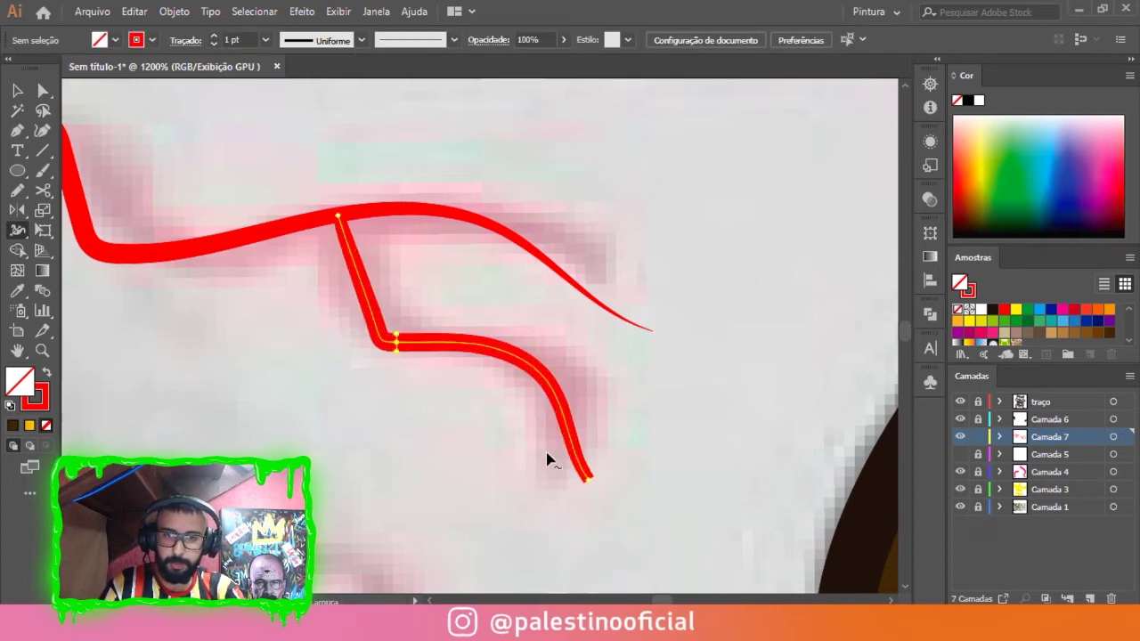
scroll(548, 459, "up", 1)
left_click_drag(613, 501, 603, 498)
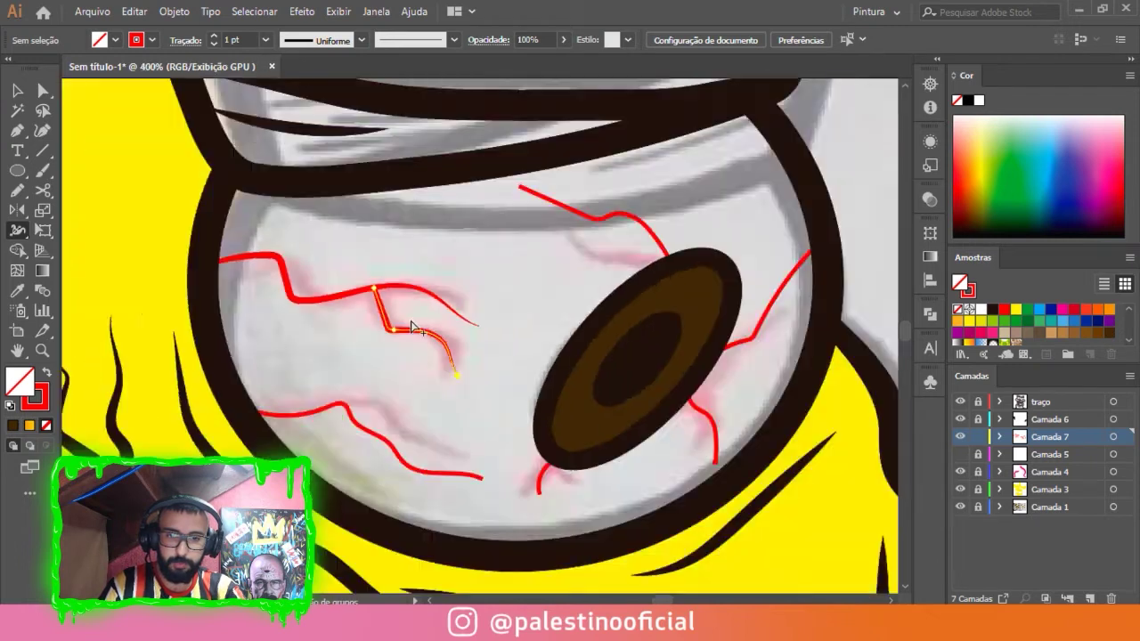
scroll(407, 326, "down", 3)
scroll(394, 368, "up", 1)
scroll(395, 368, "up", 1)
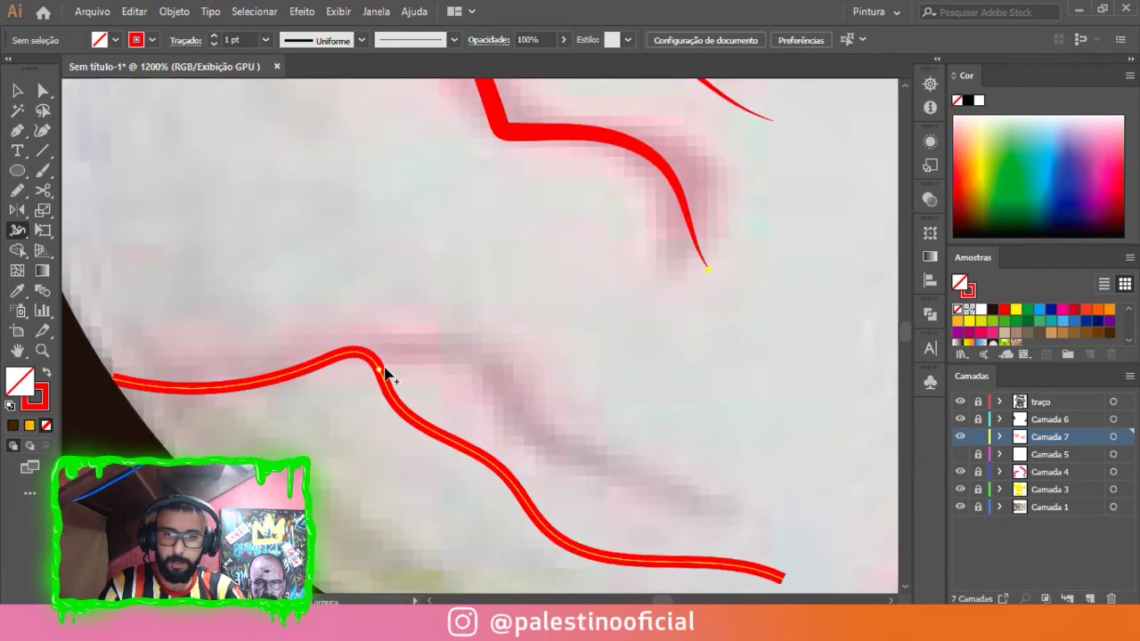
Taper the left vein's right end and the curved vein's lower end to points.
key("a")
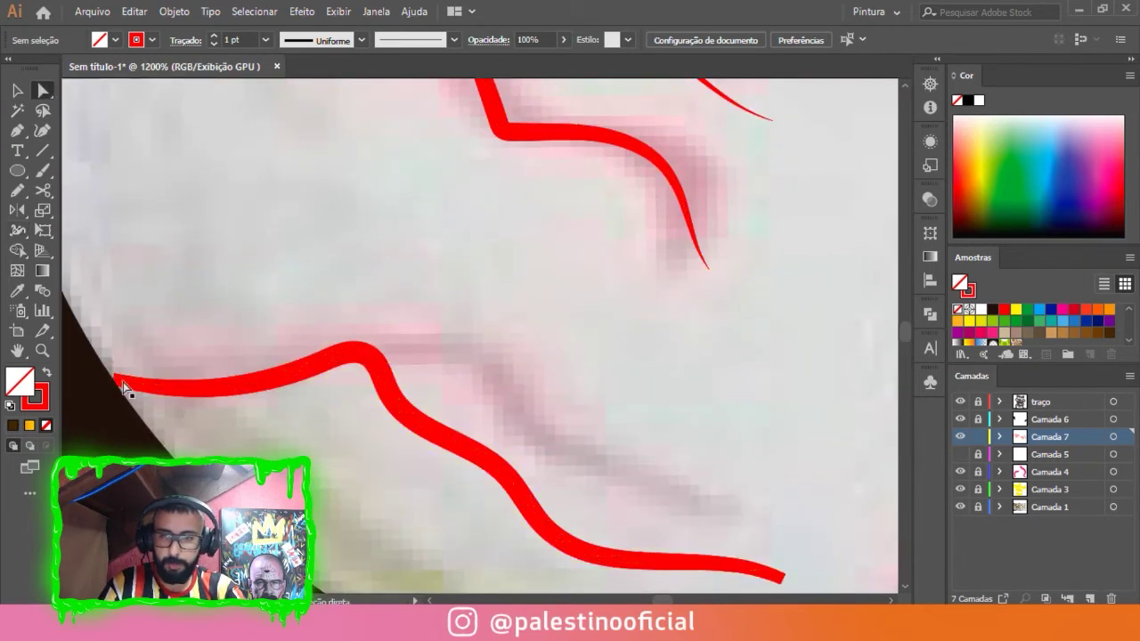
left_click(115, 381)
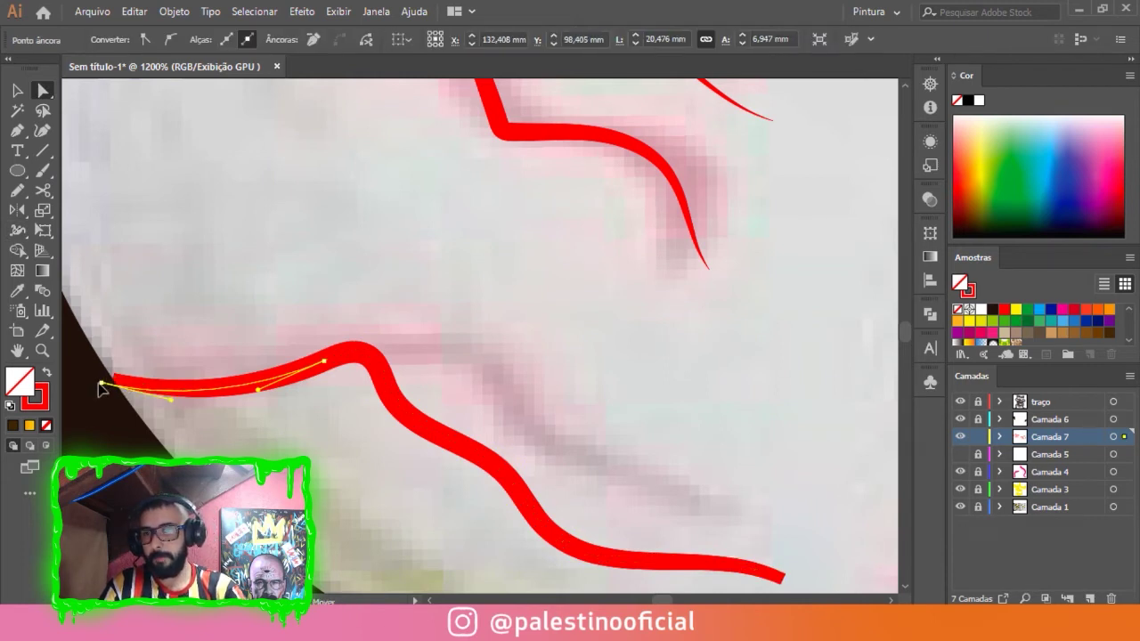
left_click(123, 397)
scroll(229, 247, "down", 2)
scroll(356, 338, "up", 2)
key("shift+w")
scroll(402, 327, "up", 2)
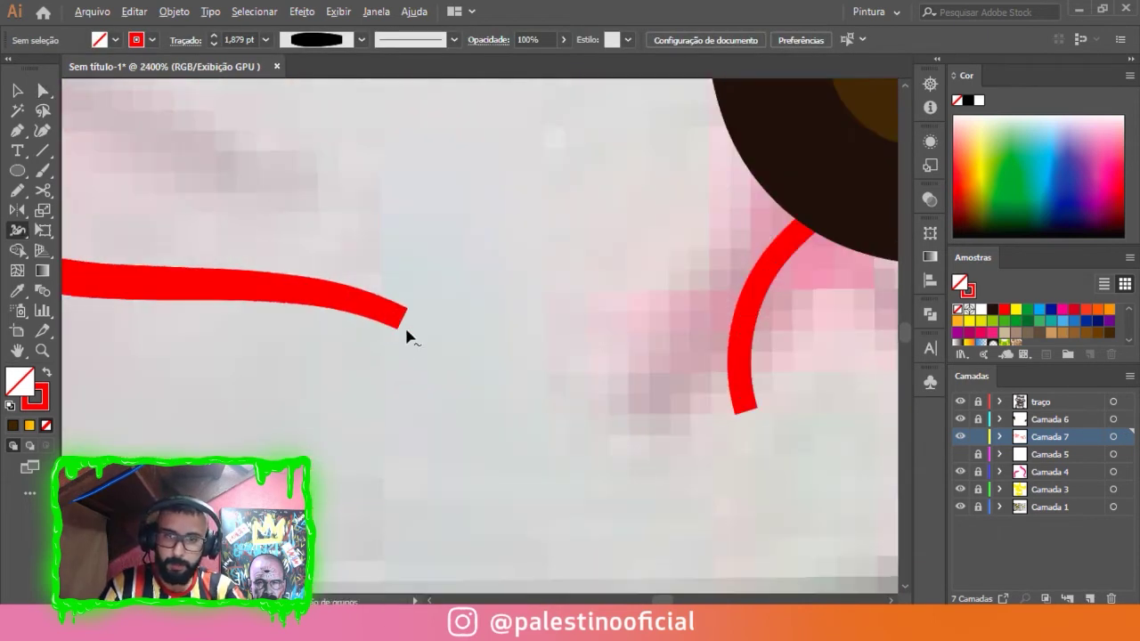
left_click_drag(408, 318, 399, 314)
scroll(351, 318, "down", 2)
scroll(534, 305, "up", 2)
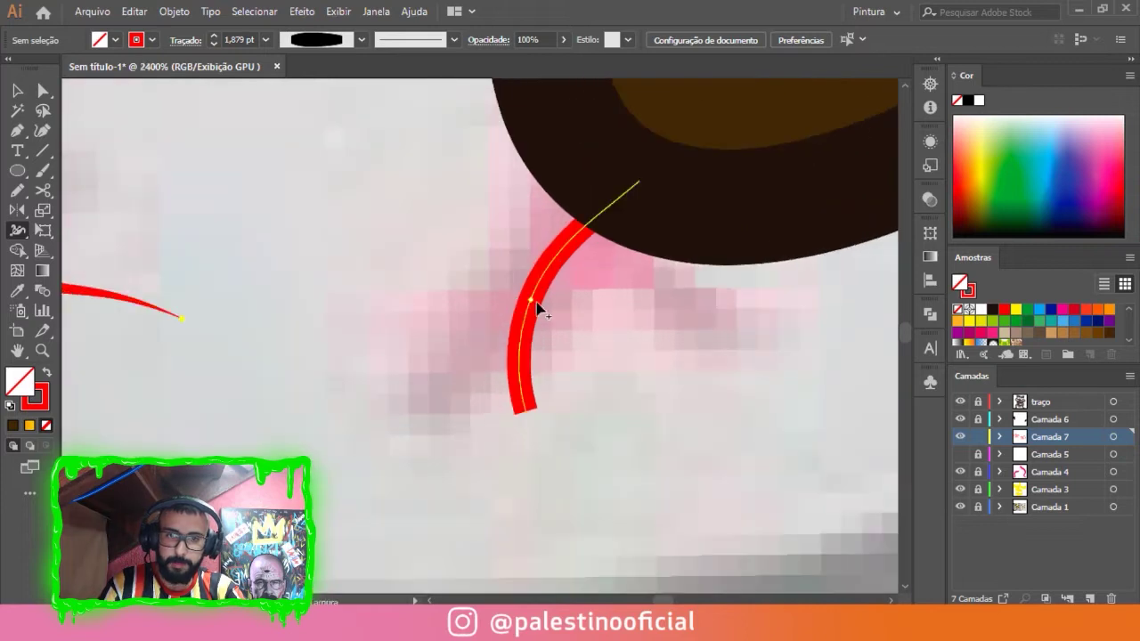
left_click_drag(534, 411, 519, 425)
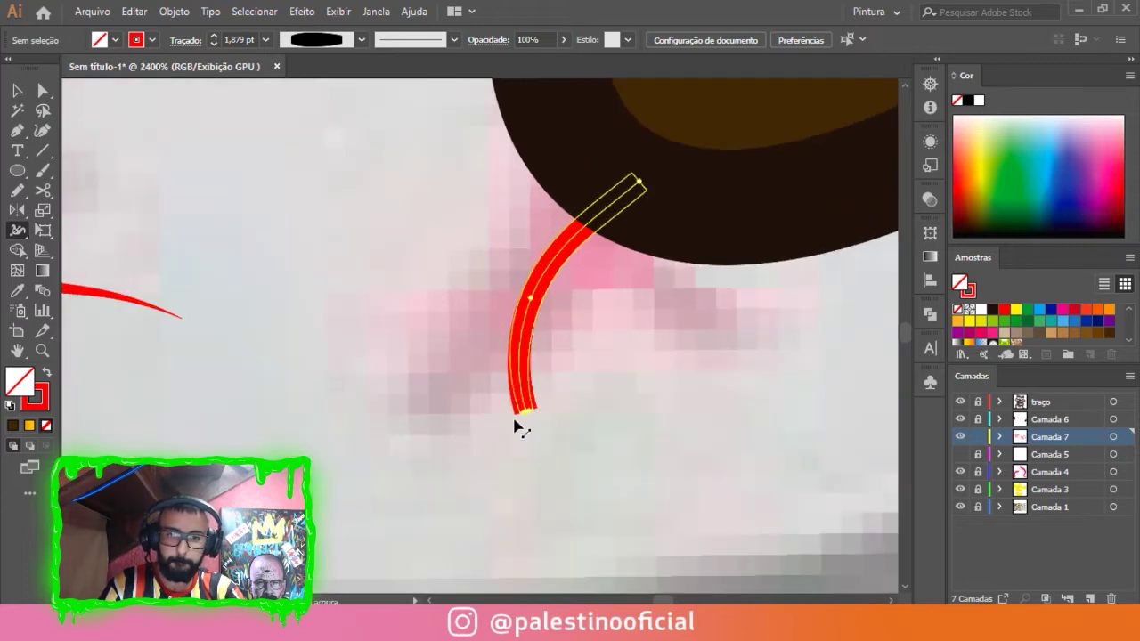
scroll(519, 424, "down", 2)
scroll(649, 279, "up", 1)
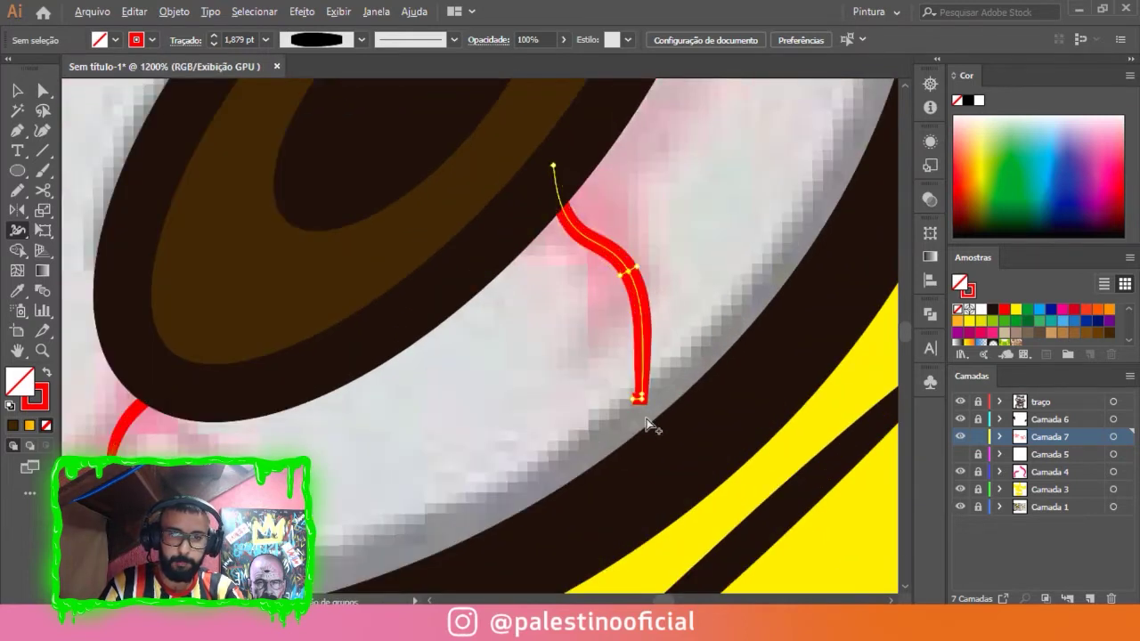
scroll(629, 406, "up", 2)
Pull the vein's bottom end anchor further down-left with Direct Selection.
key("ctrl+shift+a")
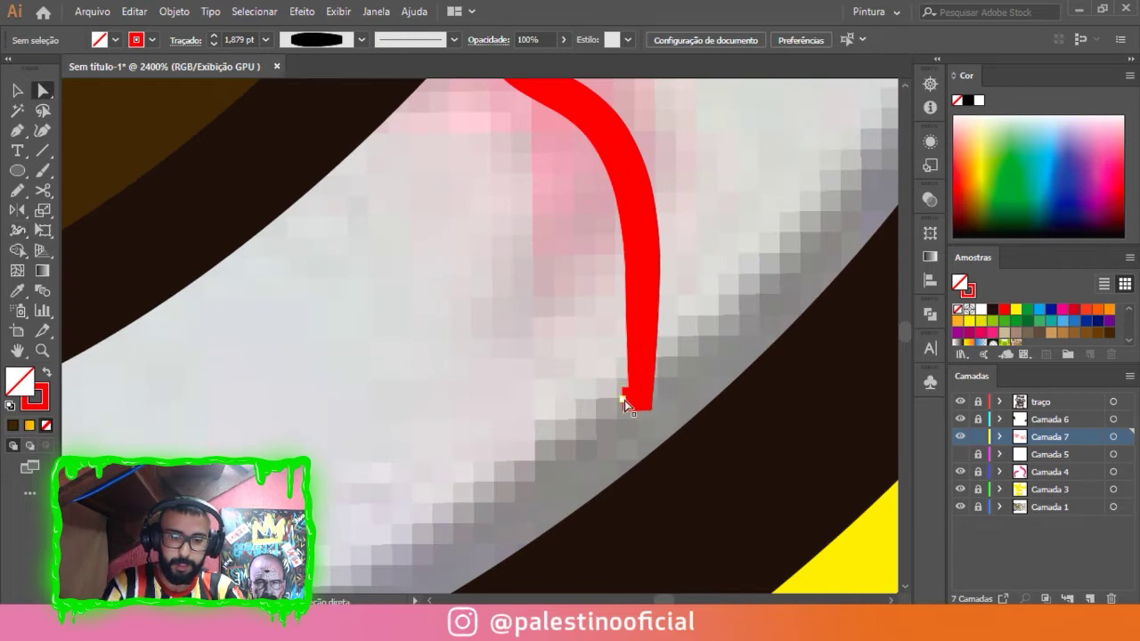
left_click(626, 402)
key("p")
key("shift+w")
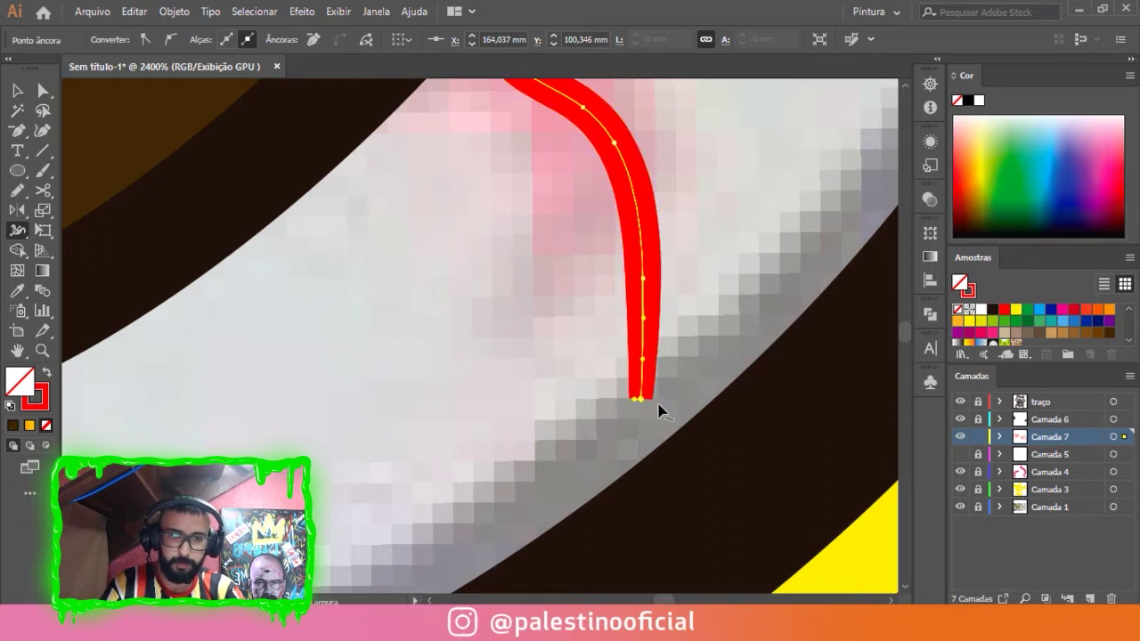
scroll(660, 410, "up", 3)
key("a")
mouse_move(697, 345)
left_mouse_down()
mouse_move(688, 382)
mouse_move(704, 327)
left_mouse_up()
key("shift+w")
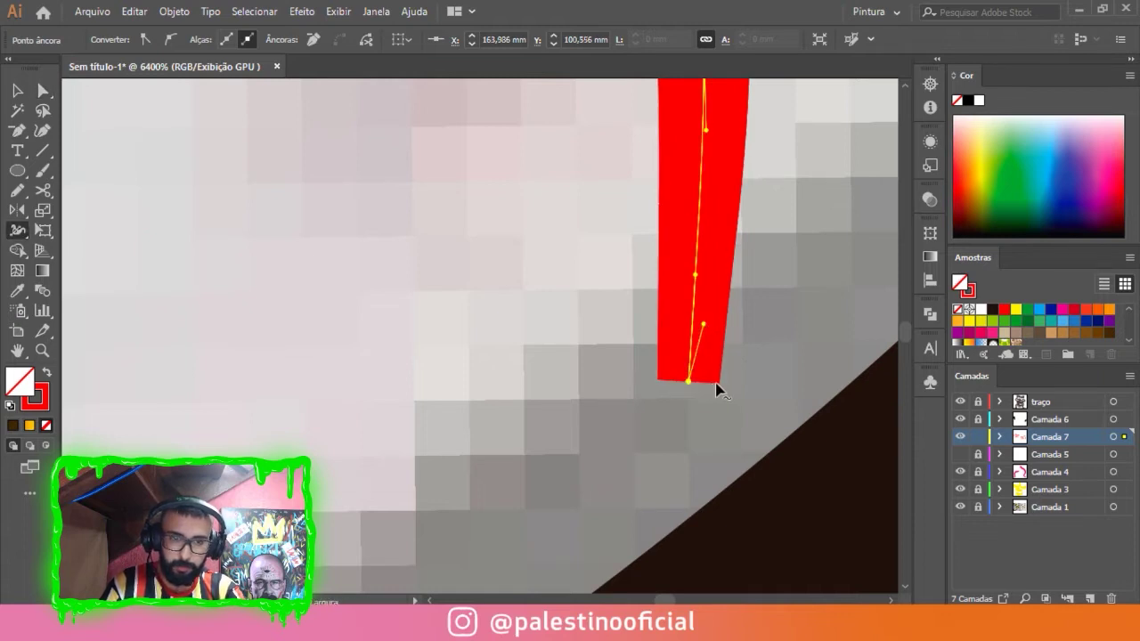
Delete the vein's extra end anchor, then narrow its tip and adjust the width at its bend.
key("a")
left_click(694, 383)
left_click(694, 383)
key("p")
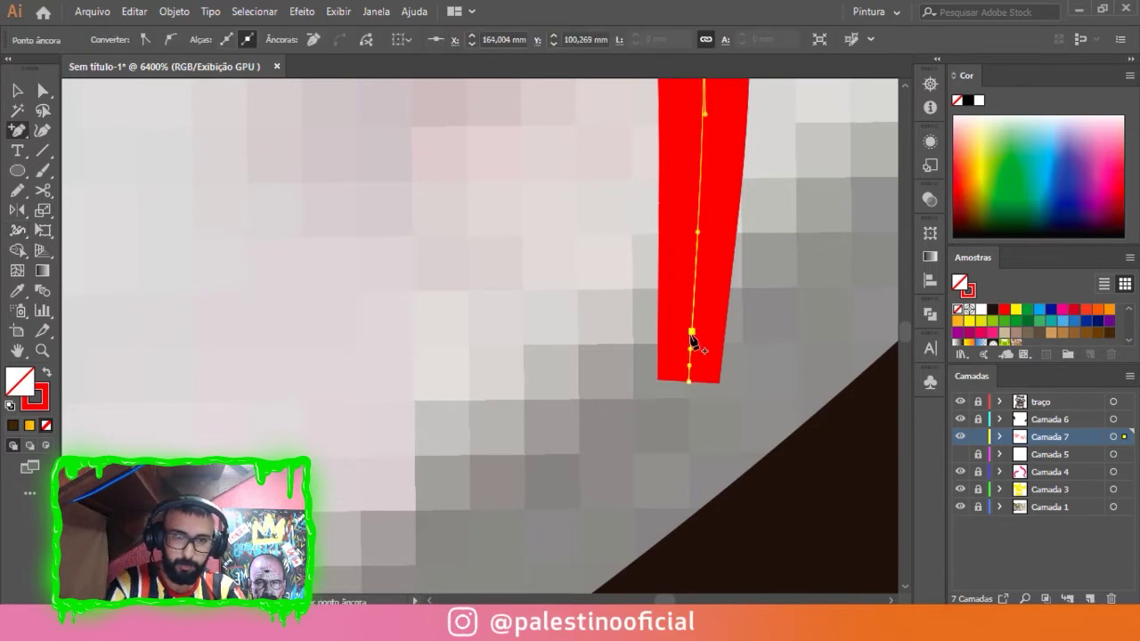
left_click(688, 383)
key("a")
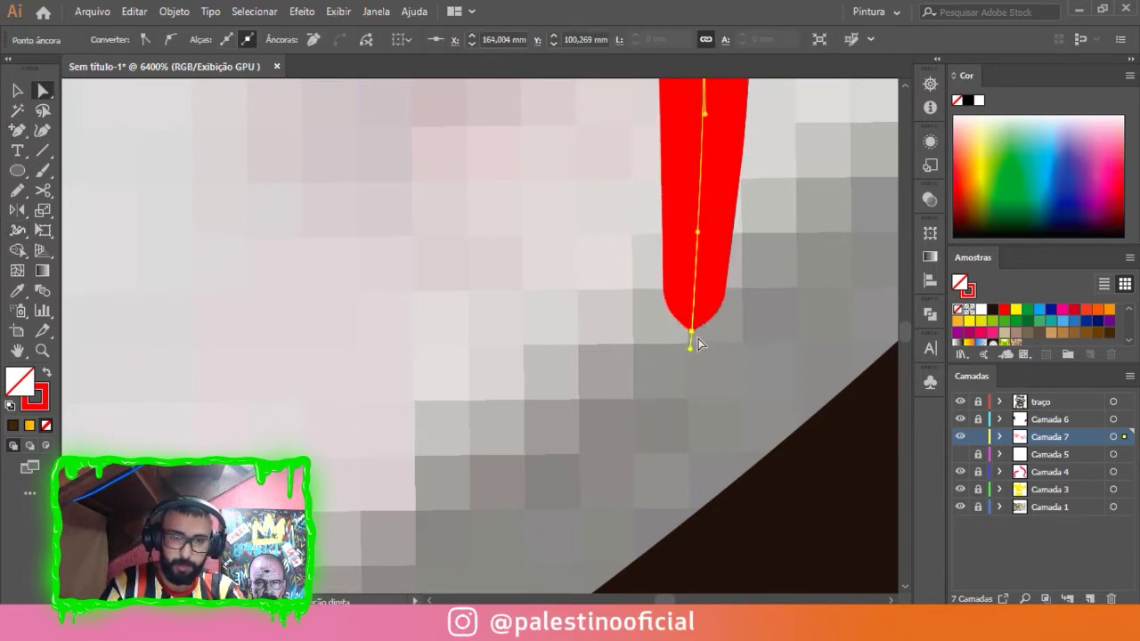
key("shift+w")
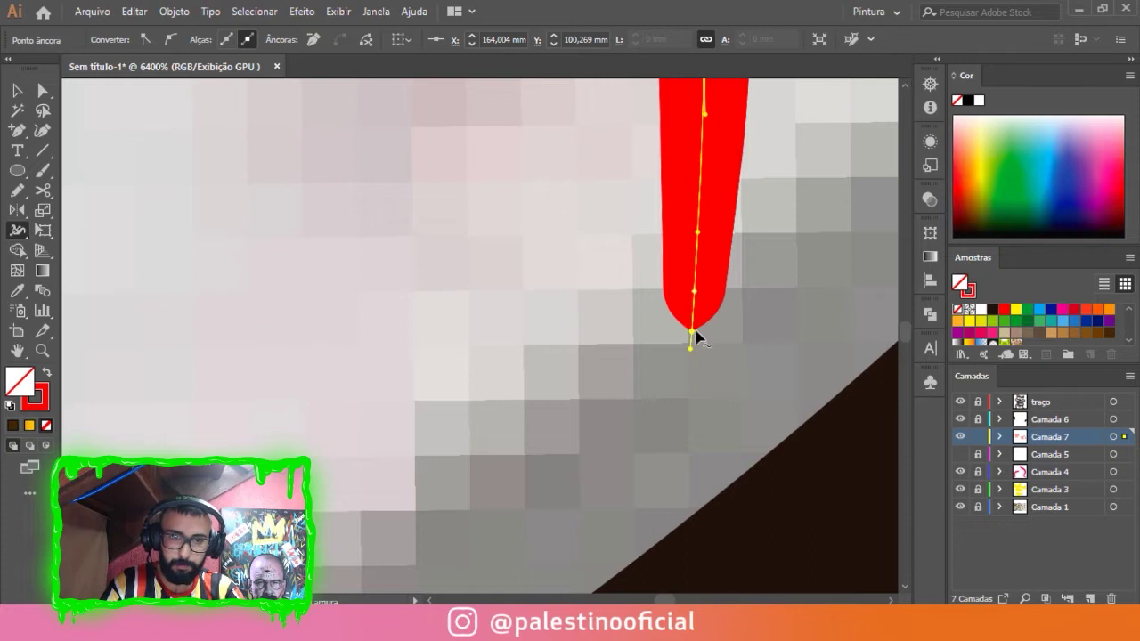
left_click_drag(727, 303, 703, 305)
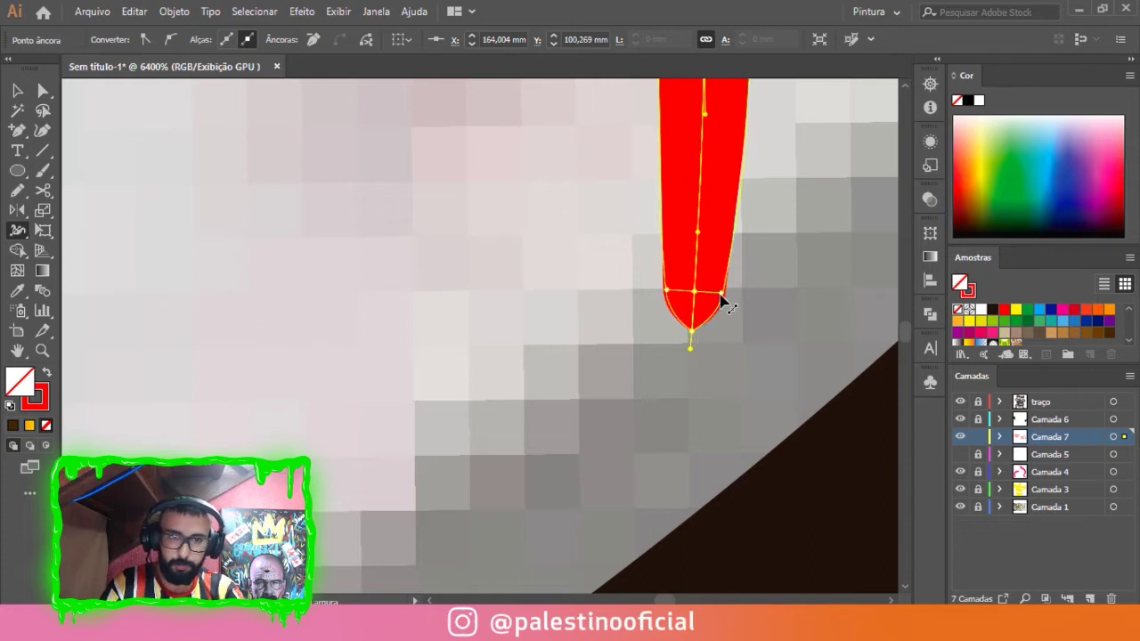
scroll(702, 306, "down", 3)
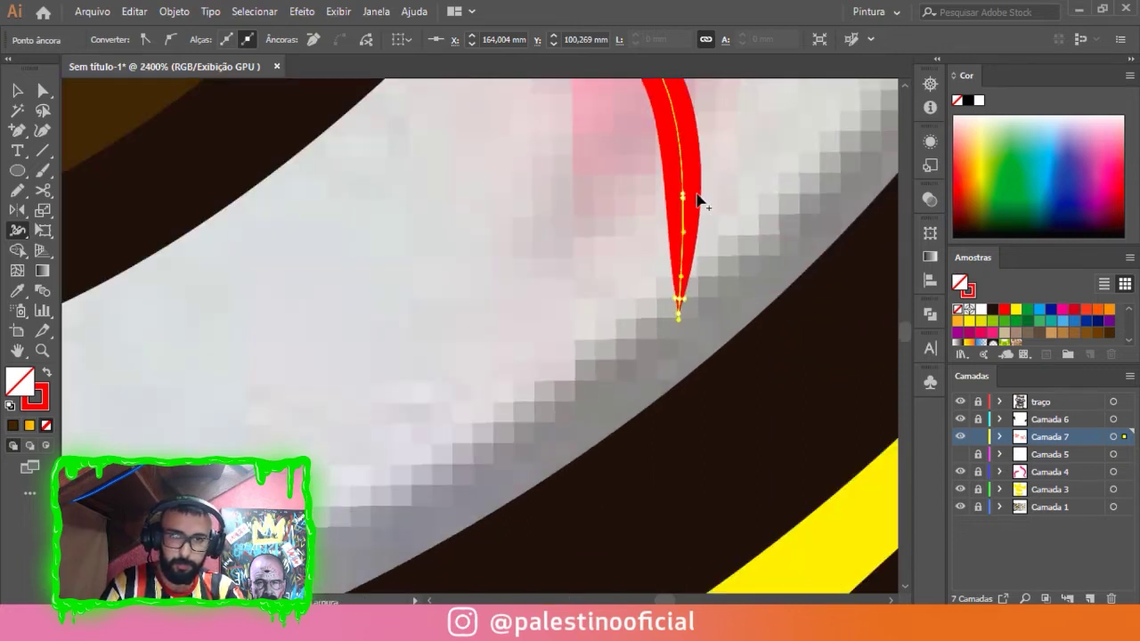
scroll(701, 207, "down", 3)
scroll(682, 221, "up", 3)
left_click_drag(667, 138, 671, 133)
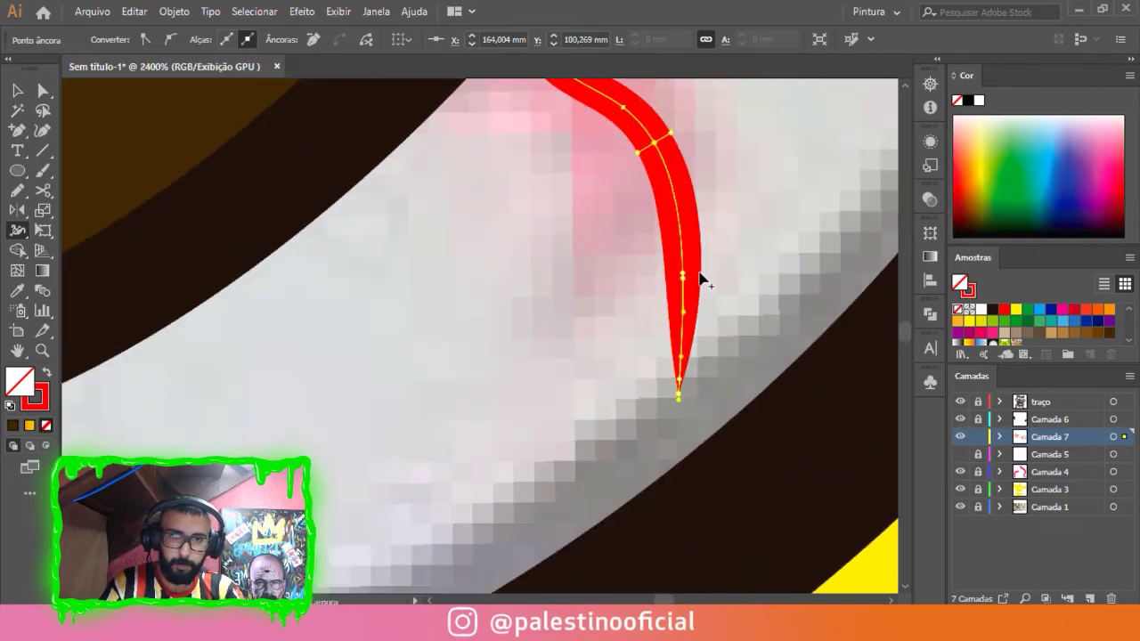
scroll(701, 285, "down", 3)
Reshape the red vein's stroke widths, tapering its left end to a thin point.
key("v")
left_click(585, 300)
scroll(585, 300, "down", 1)
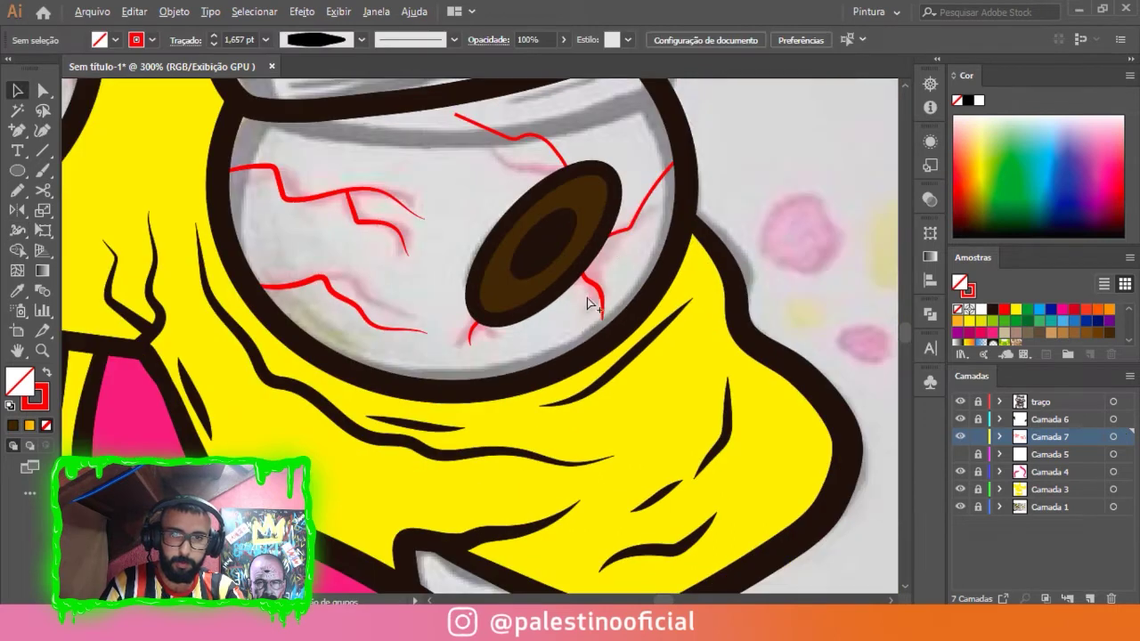
scroll(657, 226, "up", 2)
key("shift+w")
left_click_drag(645, 205, 654, 211)
scroll(665, 242, "down", 3)
scroll(656, 234, "up", 2)
scroll(682, 333, "up", 2)
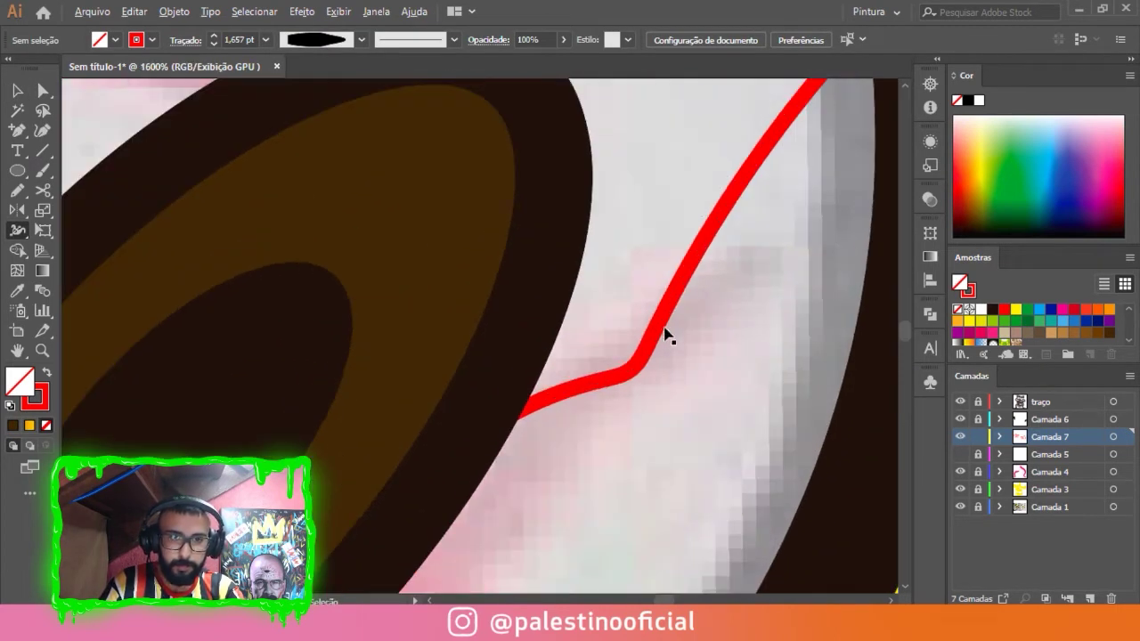
scroll(652, 371, "down", 3)
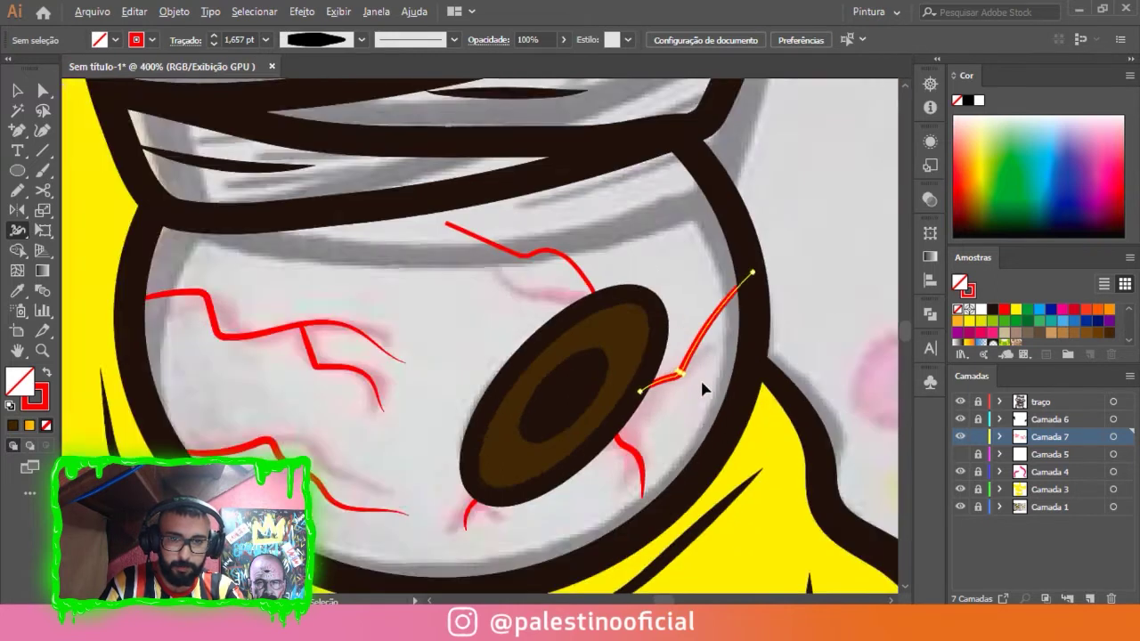
scroll(547, 255, "up", 1)
left_click_drag(546, 258, 553, 267)
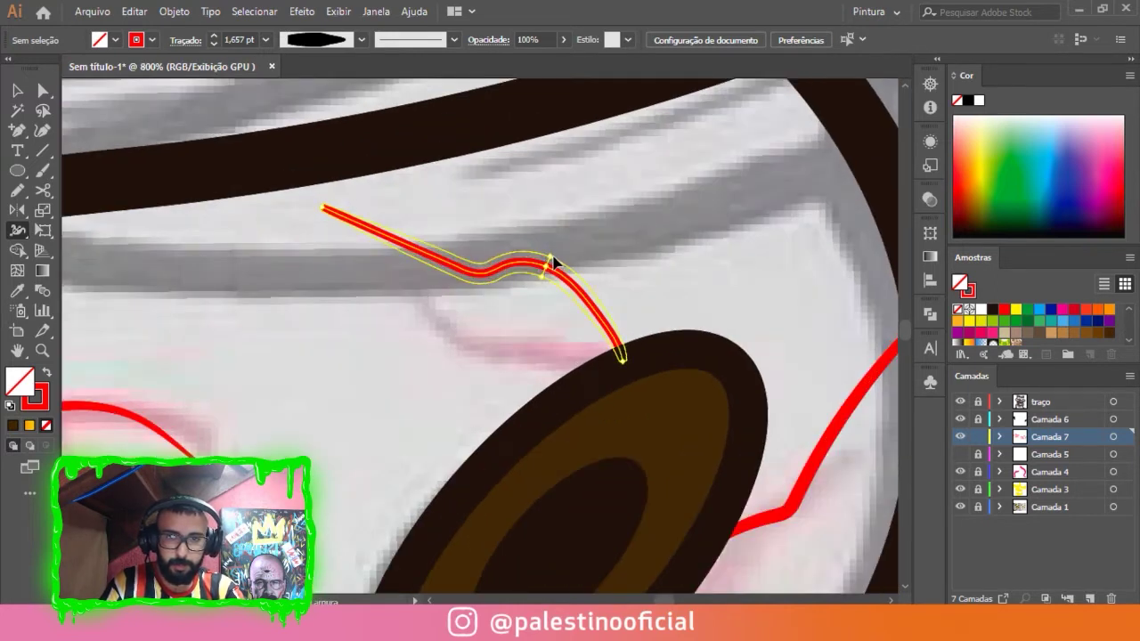
scroll(326, 203, "up", 3)
left_click_drag(326, 199, 311, 229)
Show the Camada 5 eyeball-whites layer again.
key("v")
scroll(372, 268, "down", 5)
scroll(427, 364, "down", 2)
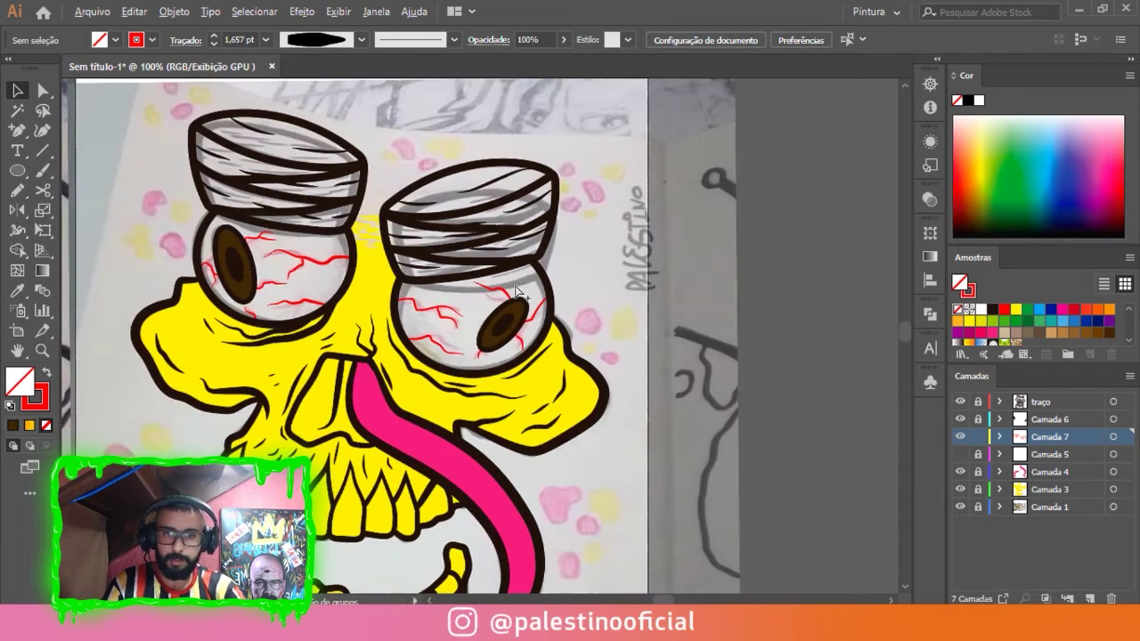
left_click(960, 454)
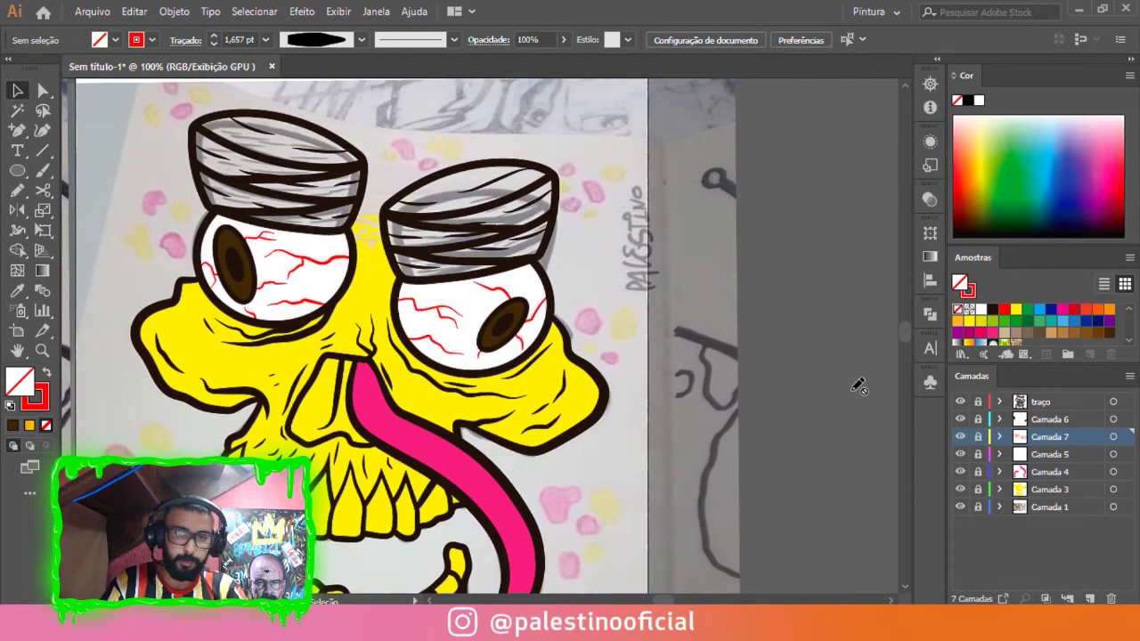
scroll(855, 382, "down", 2)
scroll(606, 264, "up", 1)
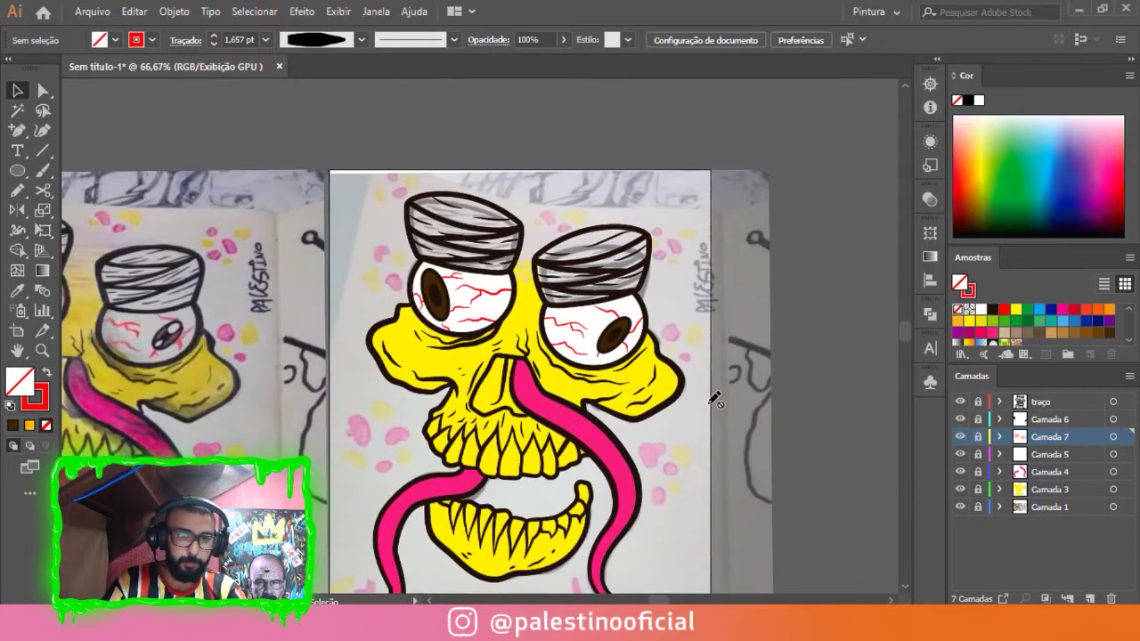
Add a new layer with a light grey fill and no stroke.
left_click(1089, 598)
scroll(637, 258, "up", 2)
scroll(1018, 322, "down", 3)
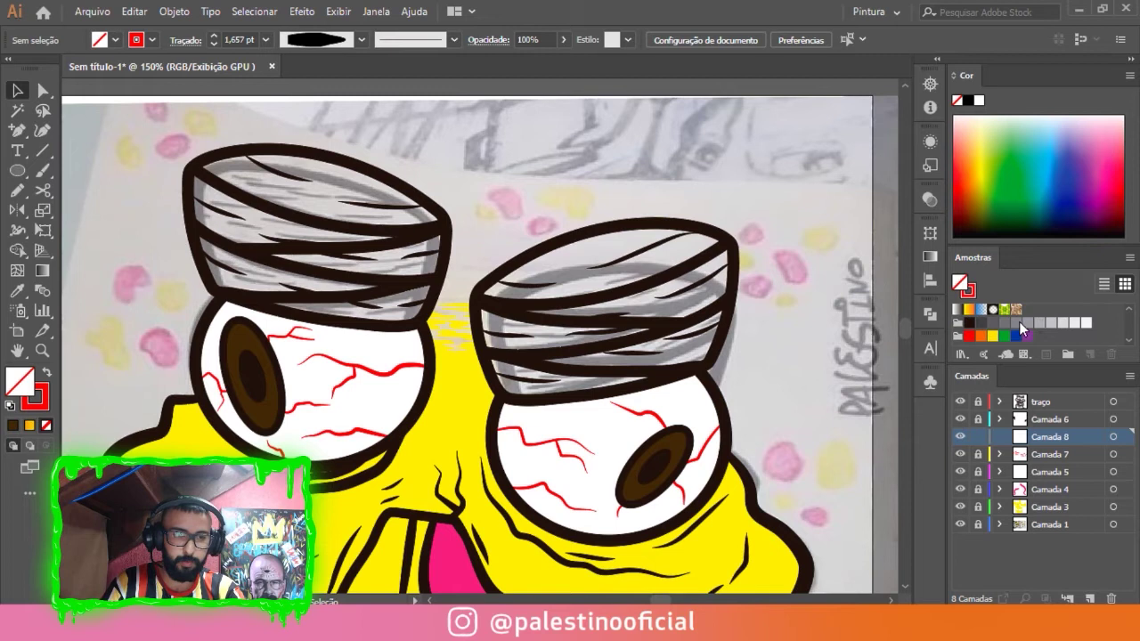
left_click(1039, 323)
key("n")
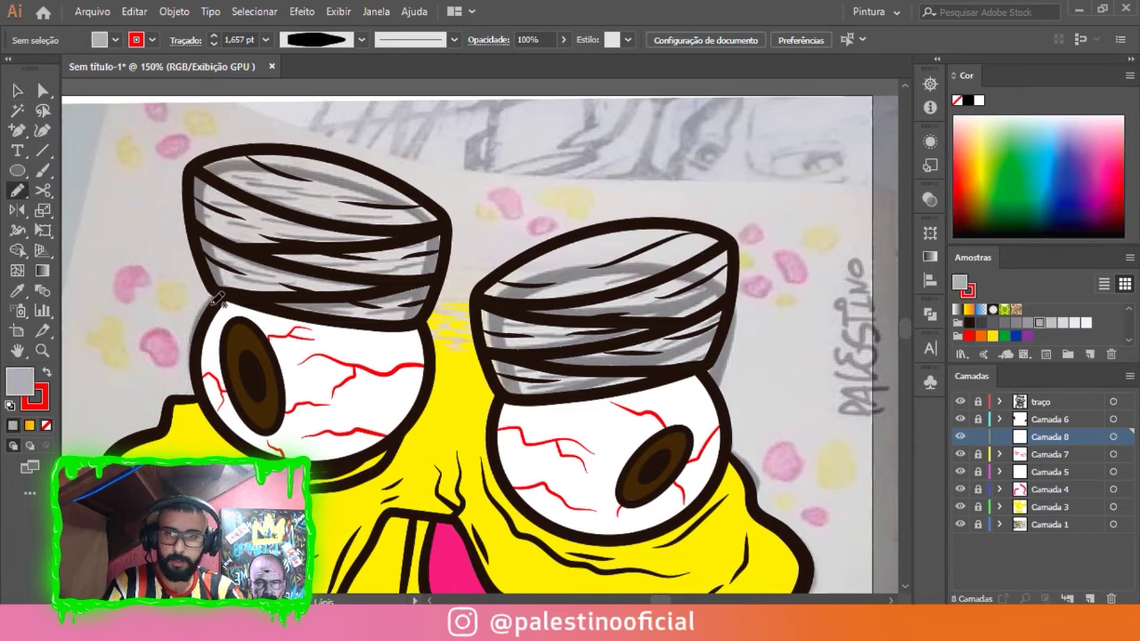
left_click(47, 426)
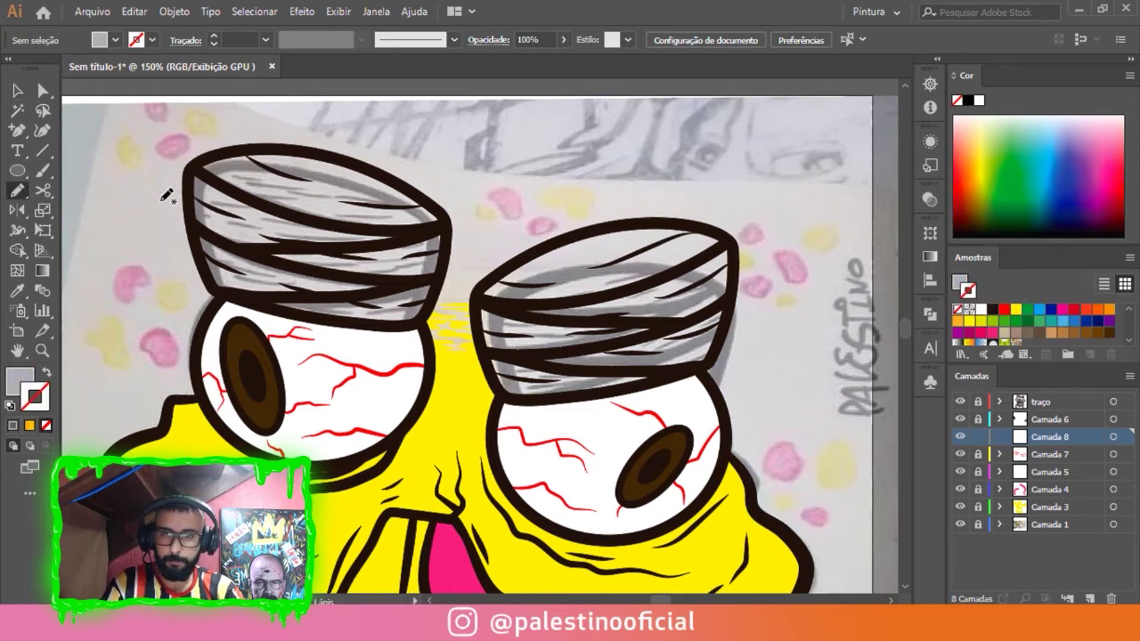
Draw closed grey Pencil shapes under the left and right bandage caps.
scroll(166, 195, "up", 1)
scroll(282, 146, "up", 1)
mouse_move(280, 147)
left_mouse_down()
mouse_move(190, 160)
mouse_move(148, 214)
mouse_move(155, 332)
mouse_move(189, 398)
mouse_move(276, 450)
mouse_move(574, 495)
mouse_move(643, 463)
mouse_move(666, 301)
left_mouse_up()
mouse_move(639, 258)
left_mouse_down()
mouse_move(437, 165)
mouse_move(356, 140)
mouse_move(286, 150)
mouse_move(304, 143)
left_mouse_up()
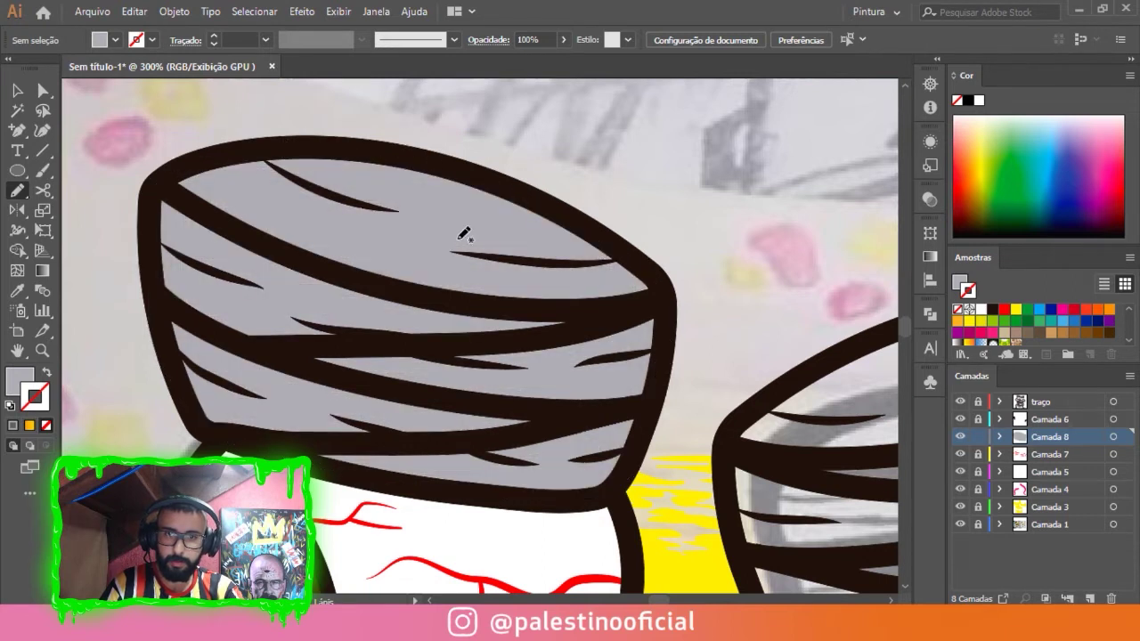
scroll(463, 233, "down", 3)
scroll(602, 184, "up", 3)
mouse_move(603, 187)
left_mouse_down()
mouse_move(531, 188)
mouse_move(406, 218)
mouse_move(293, 262)
mouse_move(218, 329)
left_mouse_up()
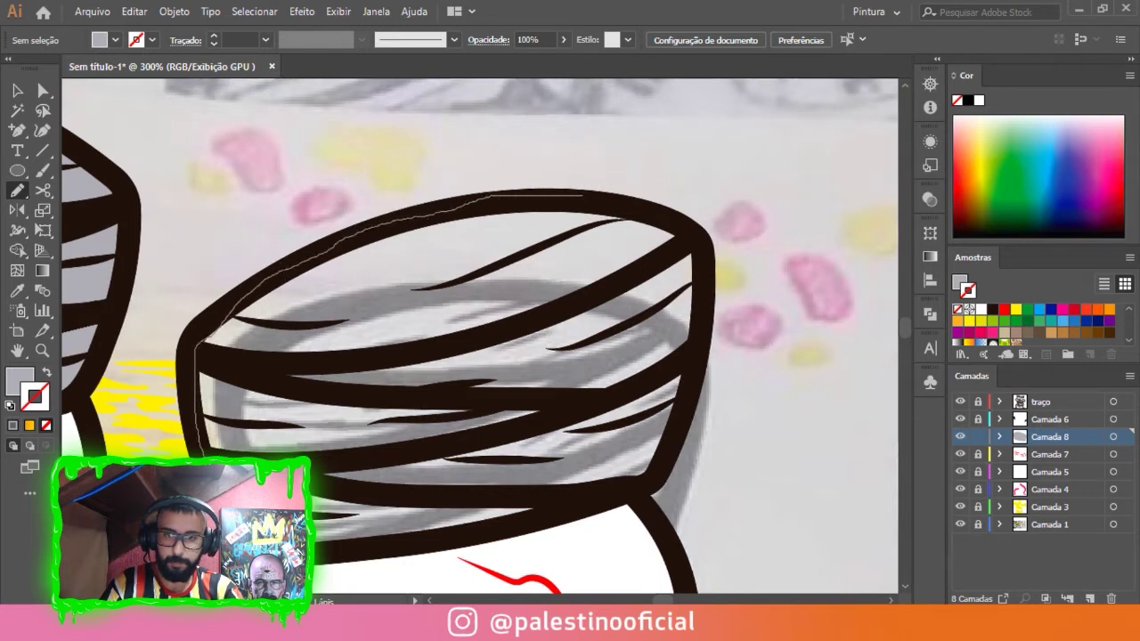
mouse_move(354, 548)
left_mouse_down()
mouse_move(644, 483)
mouse_move(693, 400)
mouse_move(704, 287)
mouse_move(687, 224)
mouse_move(612, 192)
left_mouse_up()
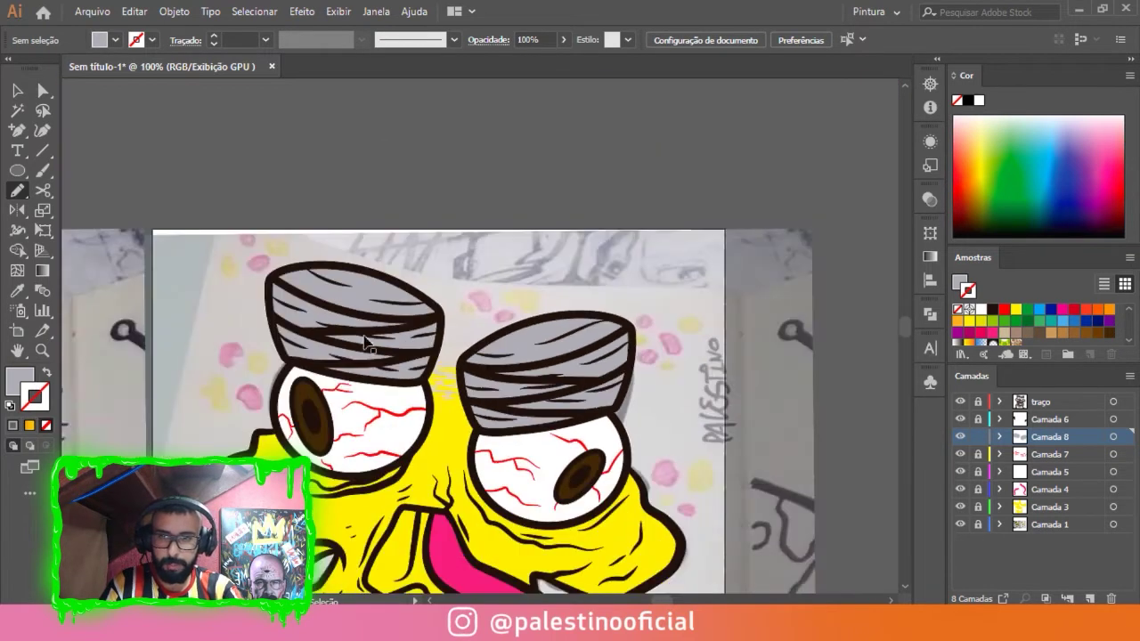
Check the right bandage's grey shape with Direct Selection, then deselect it.
scroll(365, 342, "up", 3)
key("a")
left_click(143, 253)
scroll(182, 389, "up", 2)
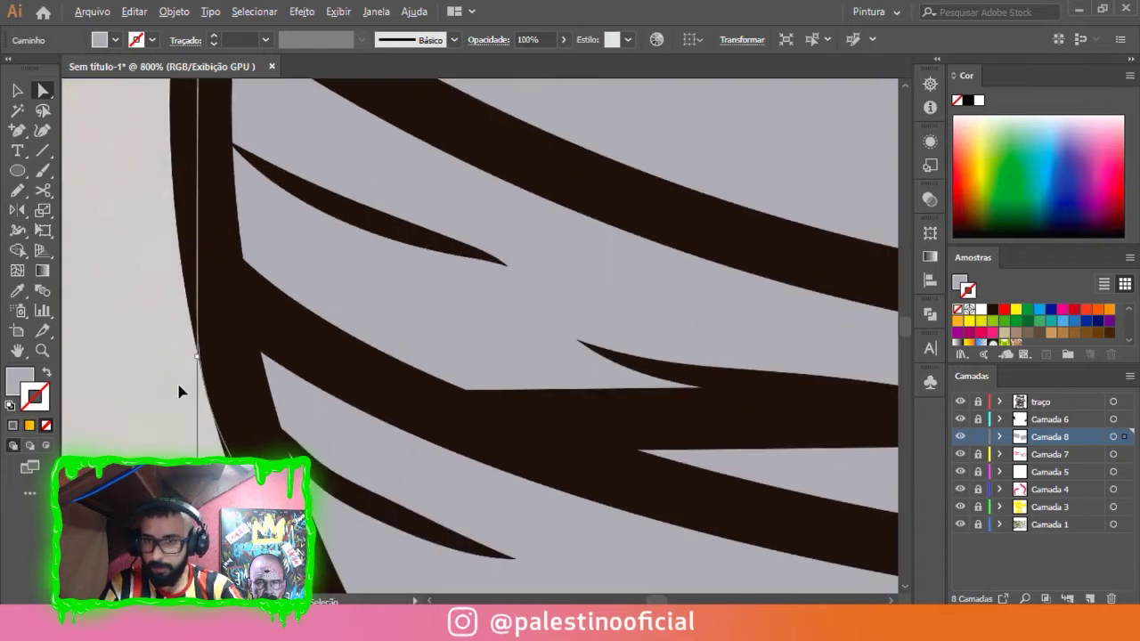
scroll(198, 354, "up", 2)
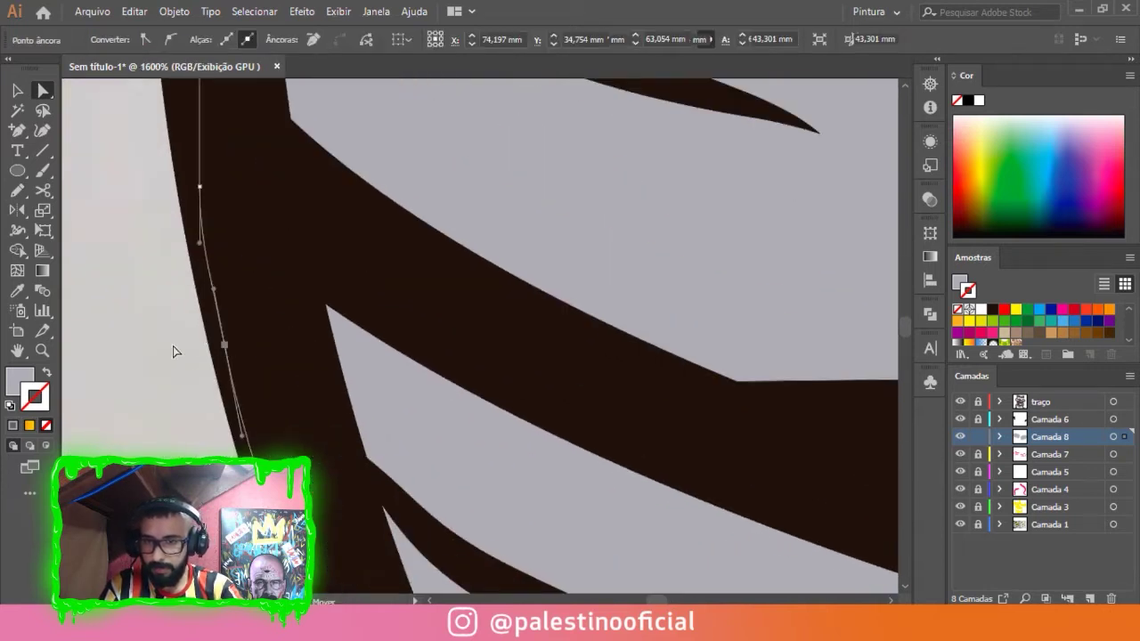
left_click(173, 348)
scroll(301, 308, "down", 3)
scroll(301, 308, "down", 2)
scroll(300, 308, "down", 1)
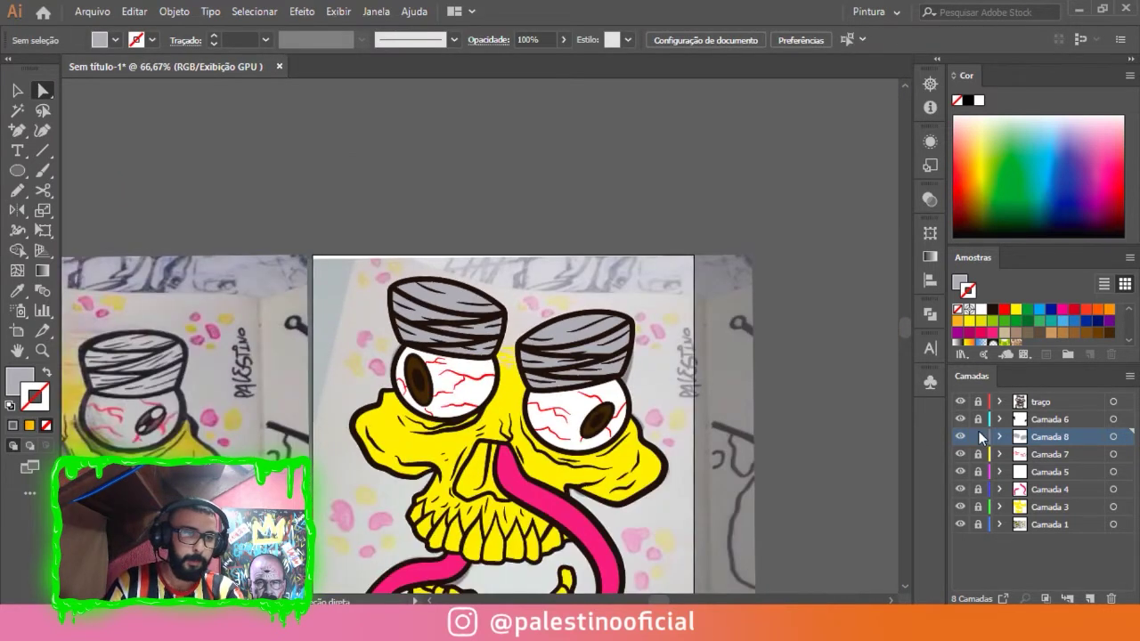
Hide the sketch photo layer Camada 1, keeping the yellow fill layer visible.
key("ctrl+minus")
key("ctrl+minus")
key("ctrl+minus")
left_click(959, 525)
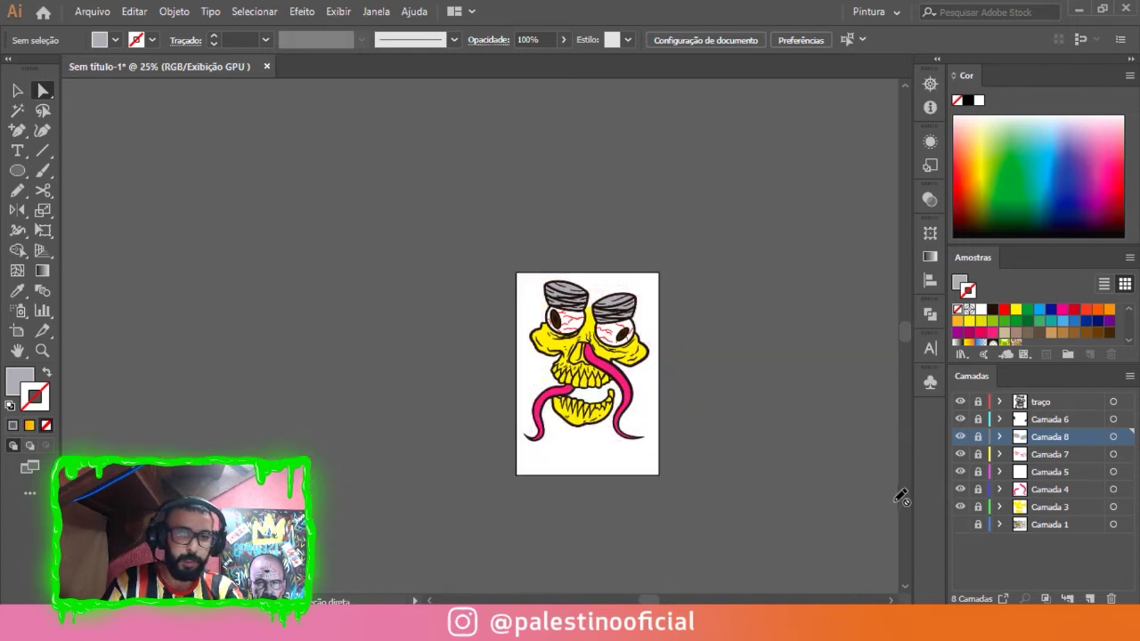
scroll(587, 363, "up", 2)
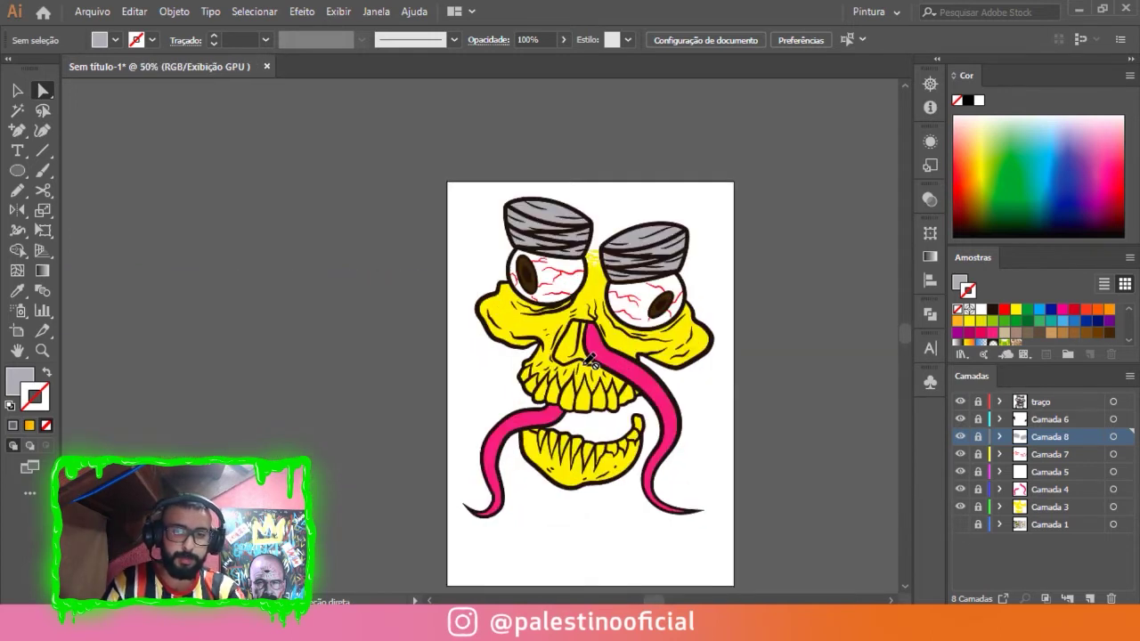
left_click(959, 507)
left_click(958, 507)
Add Camada 9 above Camada 3 with layer colour Vermelho-claro.
left_click(1060, 506)
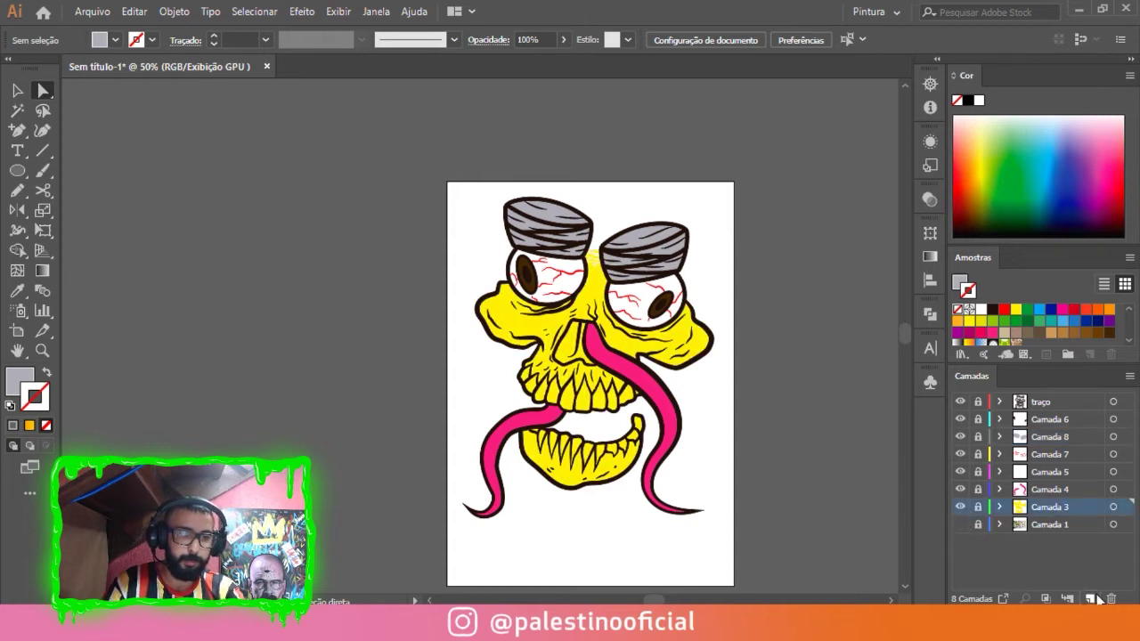
left_click(1094, 599)
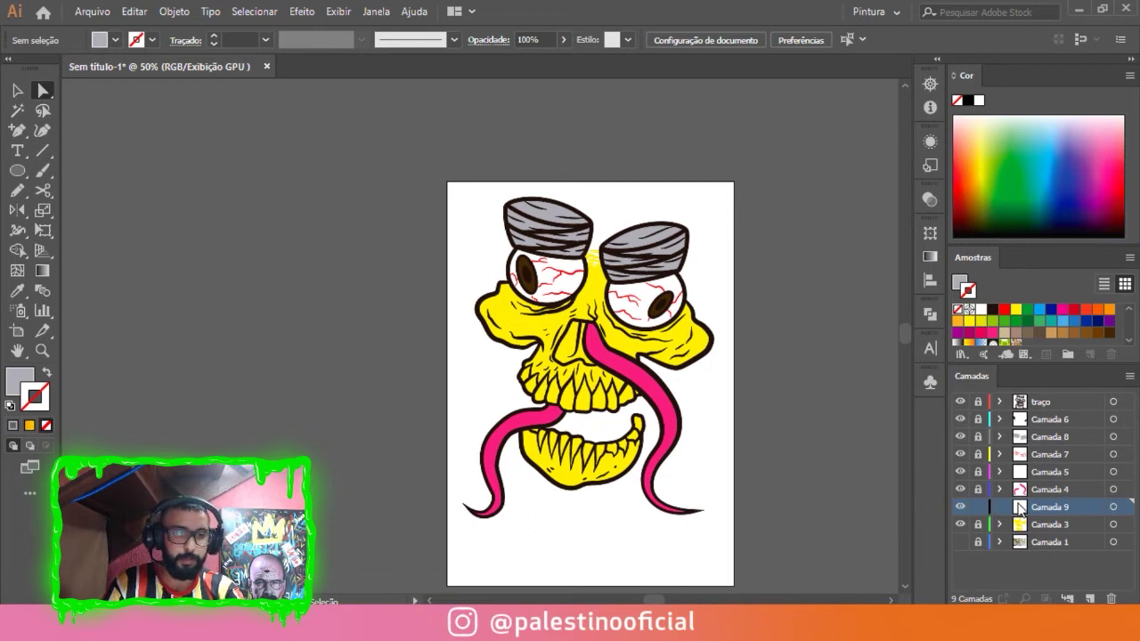
double_click(1020, 507)
left_click(518, 267)
scroll(513, 383, "down", 1)
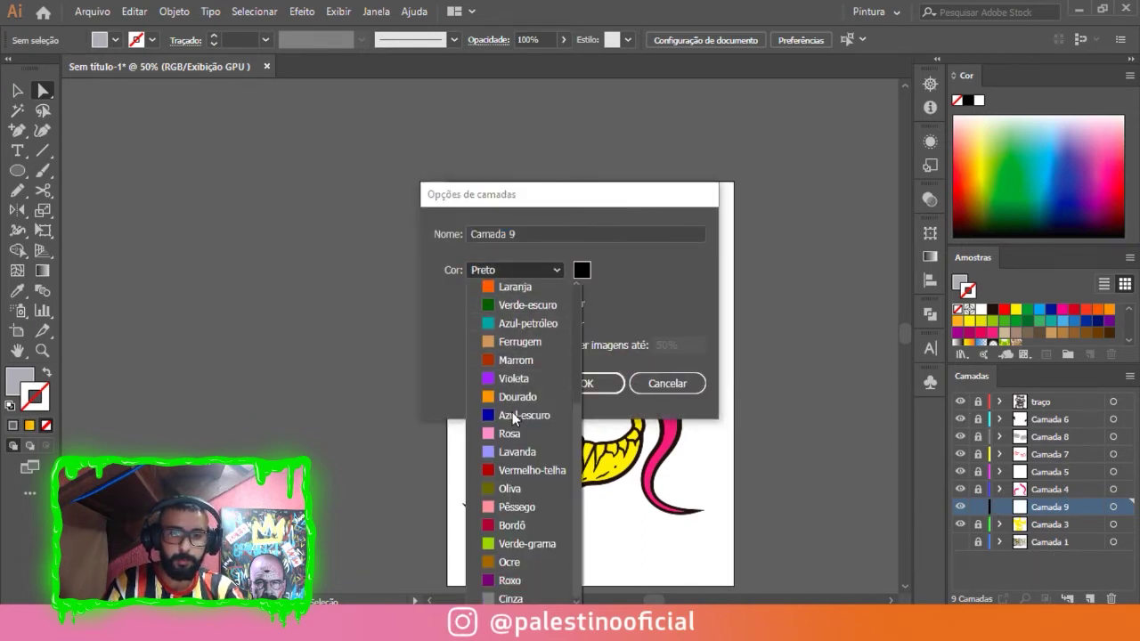
scroll(512, 411, "up", 3)
left_click(507, 328)
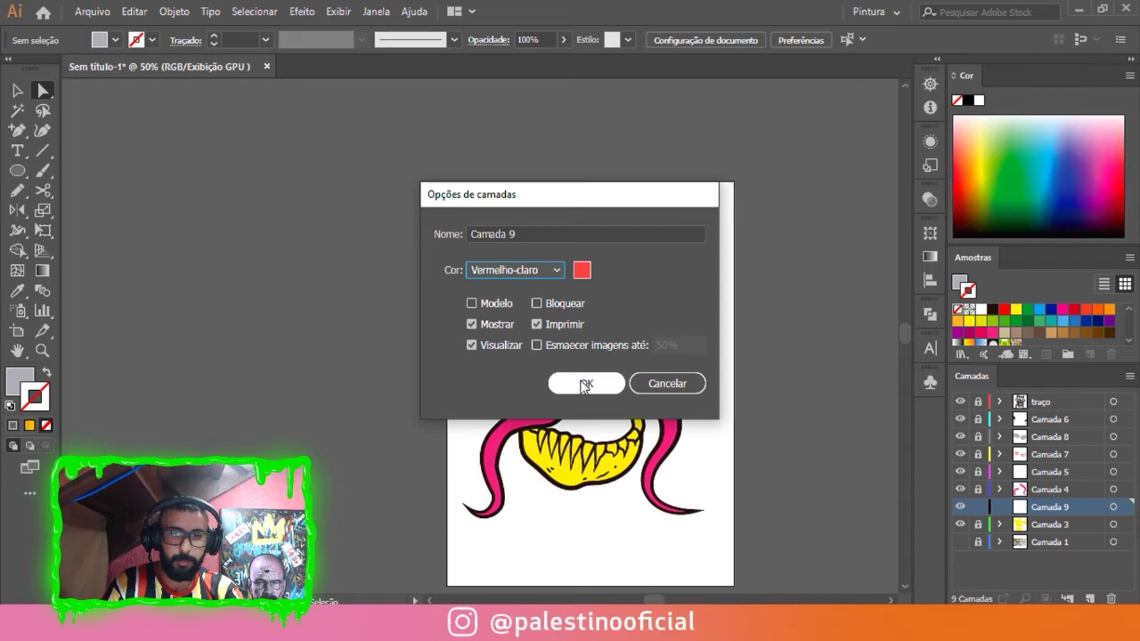
left_click(585, 385)
key("ctrl+plus")
key("ctrl+plus")
key("ctrl+plus")
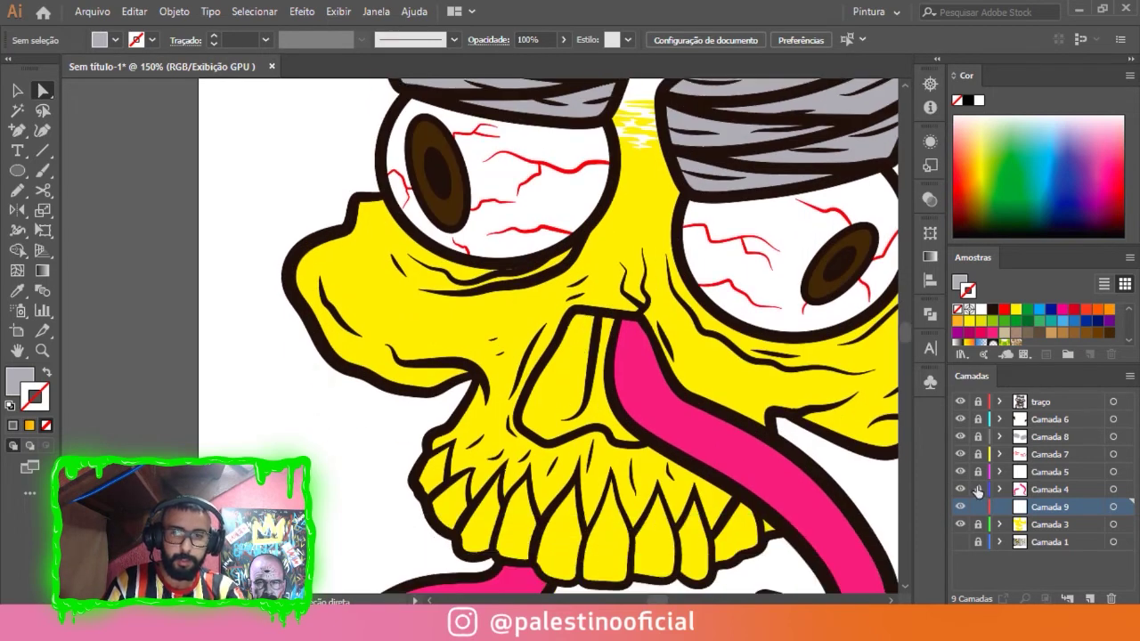
key("n")
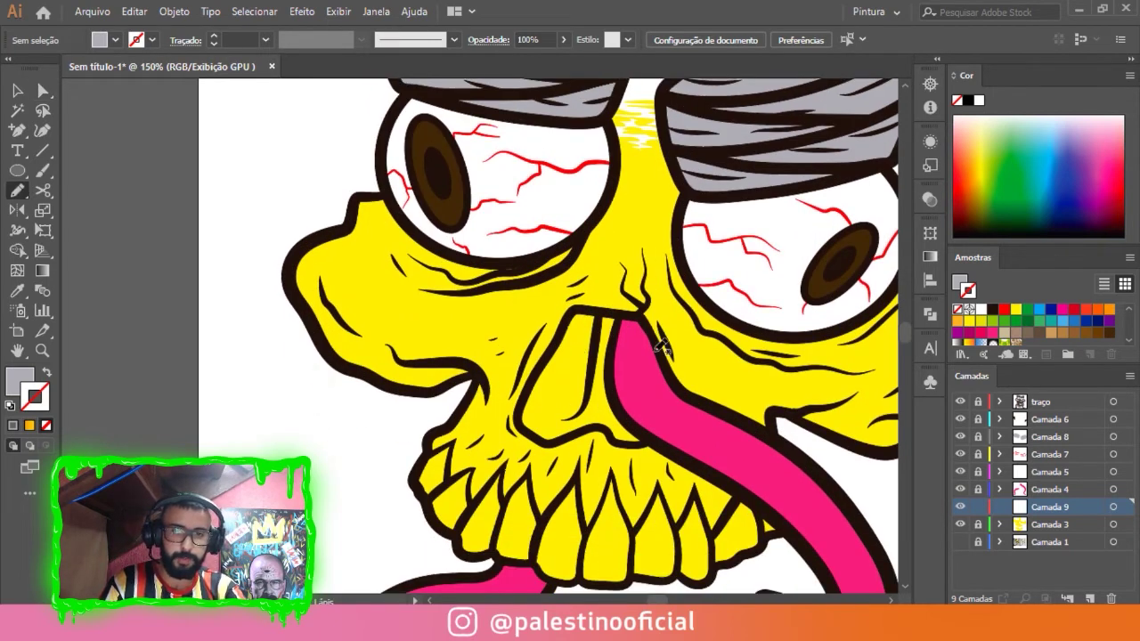
key("ctrl+plus")
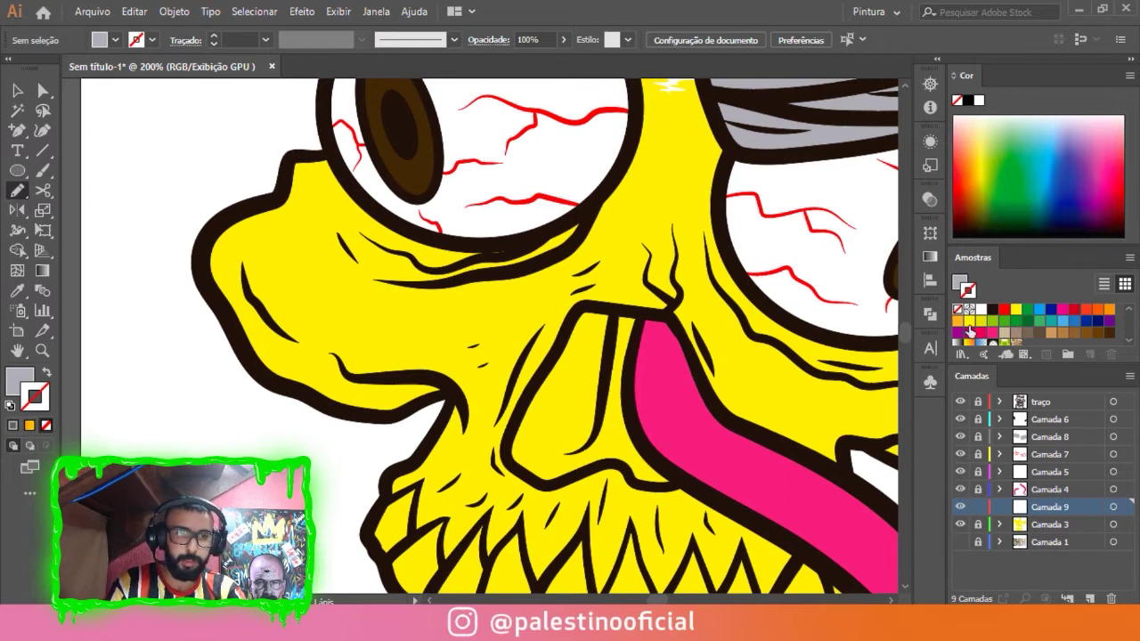
Set the fill to a darker gold with no stroke.
left_click(970, 322)
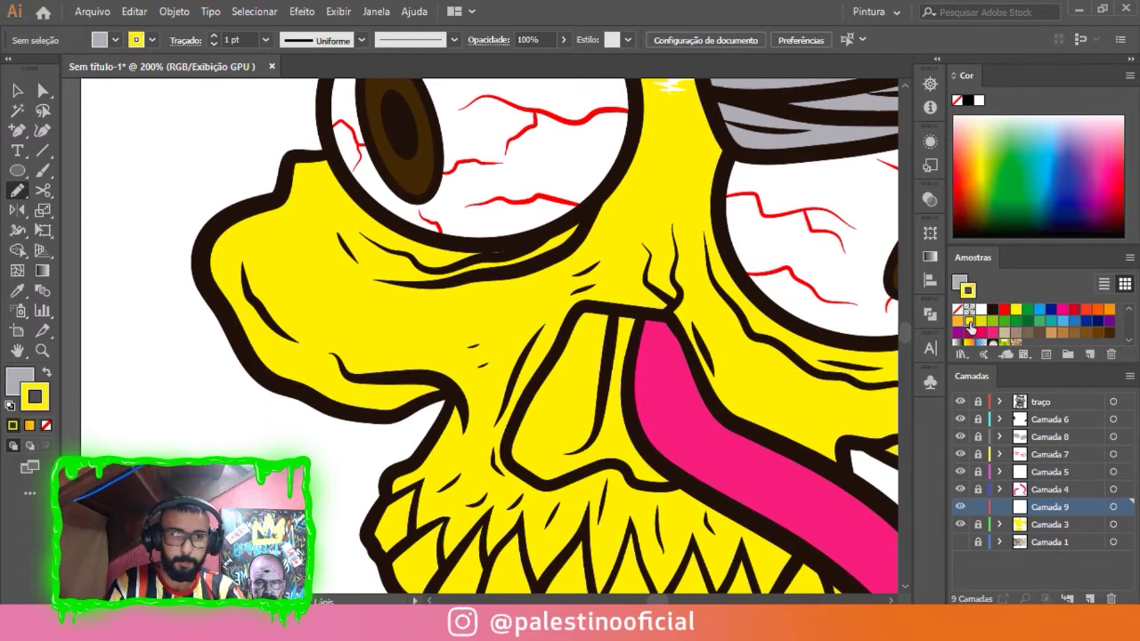
left_click(48, 373)
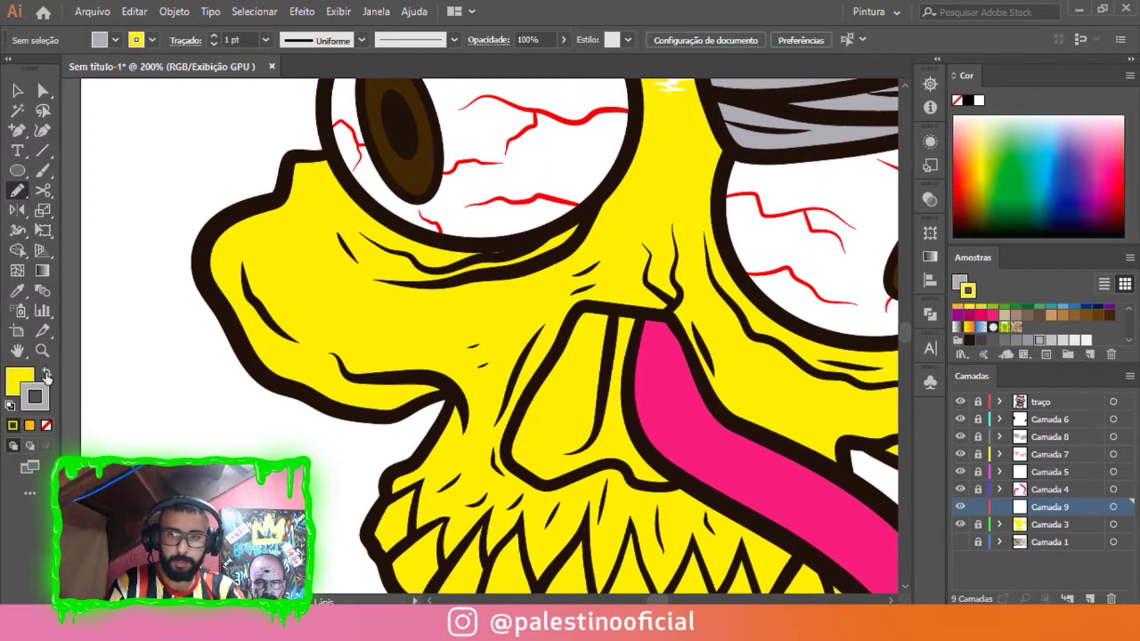
left_click(47, 426)
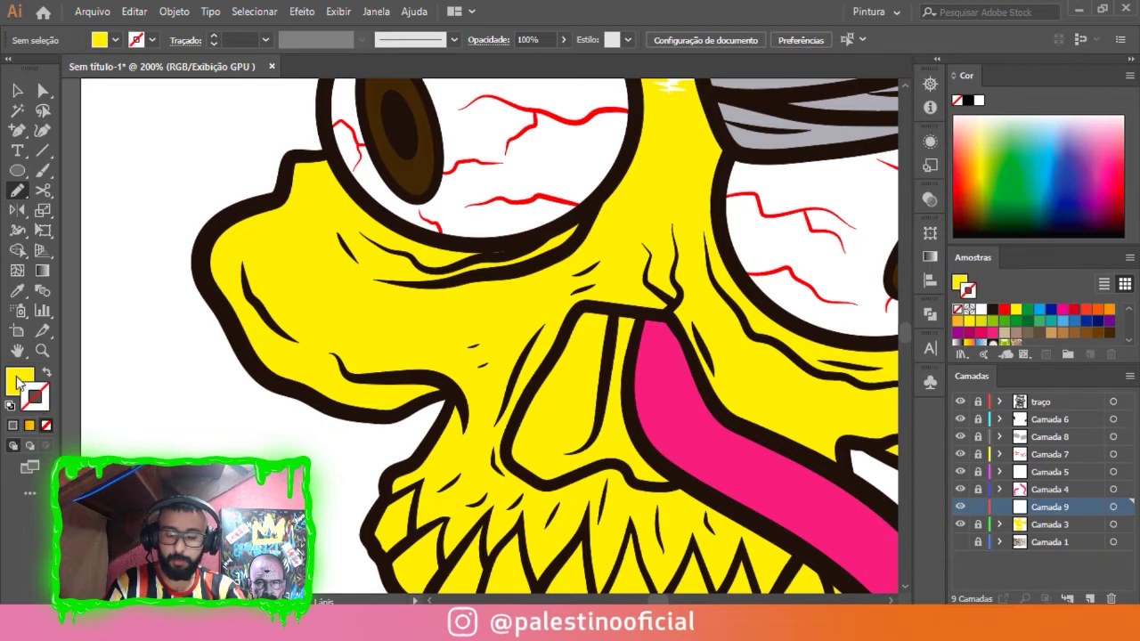
double_click(20, 381)
left_click_drag(684, 372, 681, 374)
mouse_move(643, 211)
left_mouse_down()
mouse_move(632, 214)
mouse_move(635, 243)
left_mouse_up()
left_click(835, 198)
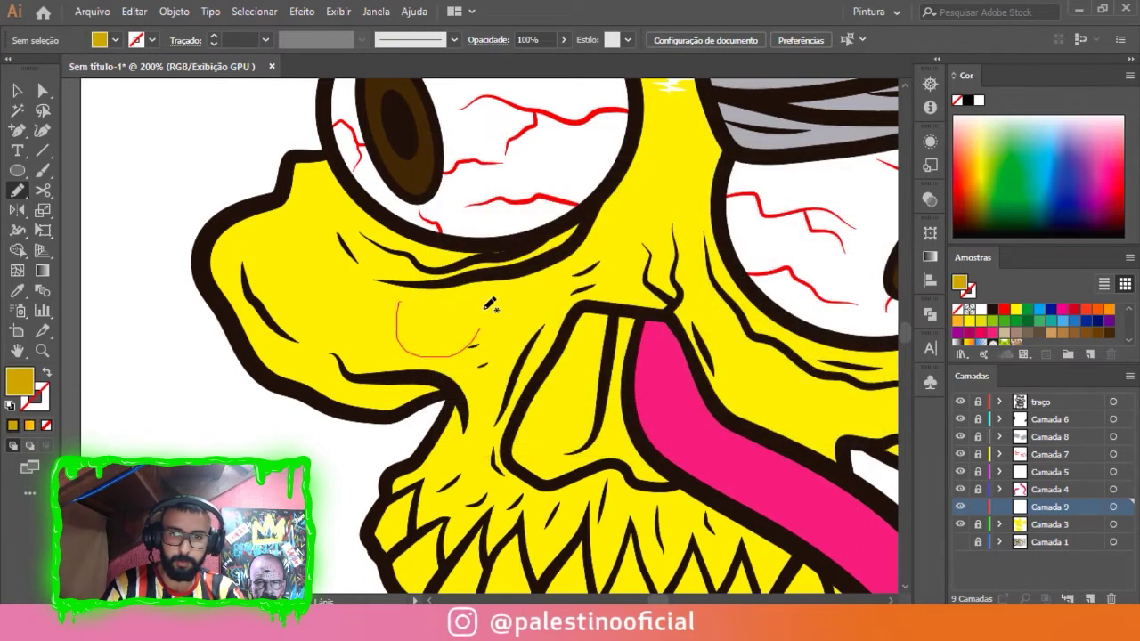
Draw a trial gold shading shape on the left cheek, then undo it.
left_click_drag(489, 304, 443, 308)
key("ctrl+minus")
key("ctrl+plus")
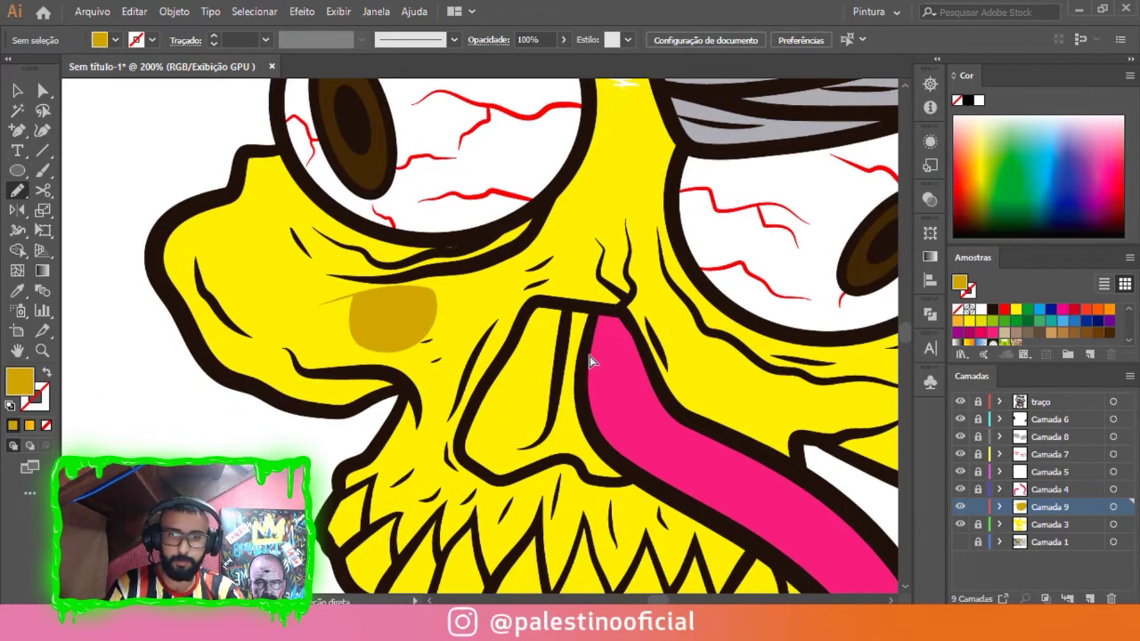
key("ctrl+z")
Hide the yellow fill, show the sketch photo at 95% opacity, and lock it.
left_click(960, 524)
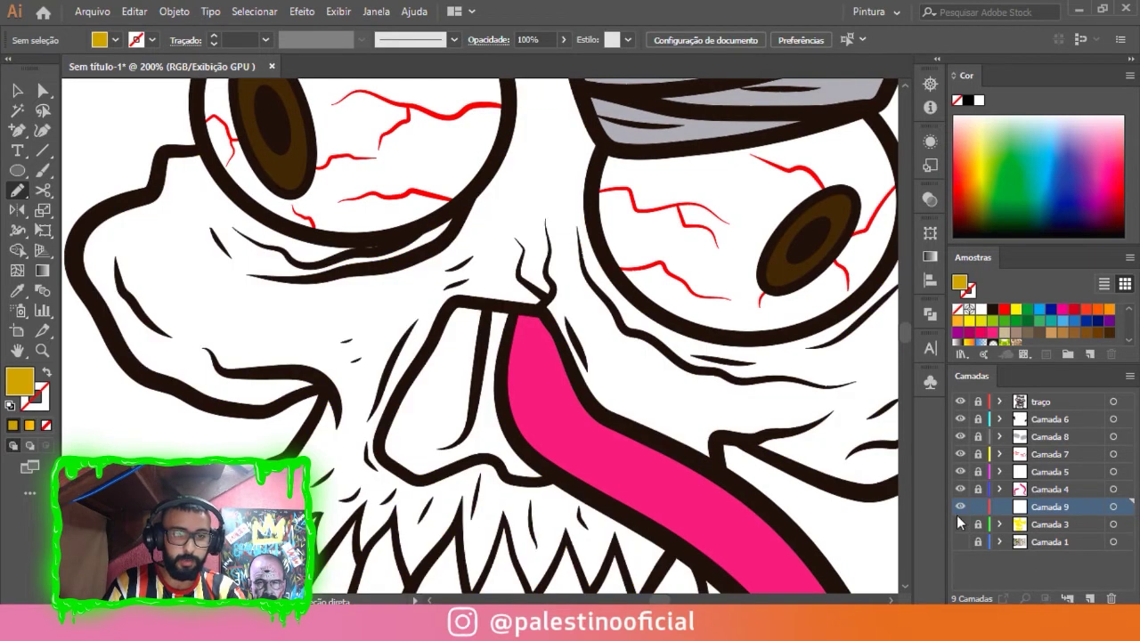
key("ctrl+minus")
left_click(958, 542)
scroll(663, 331, "down", 2)
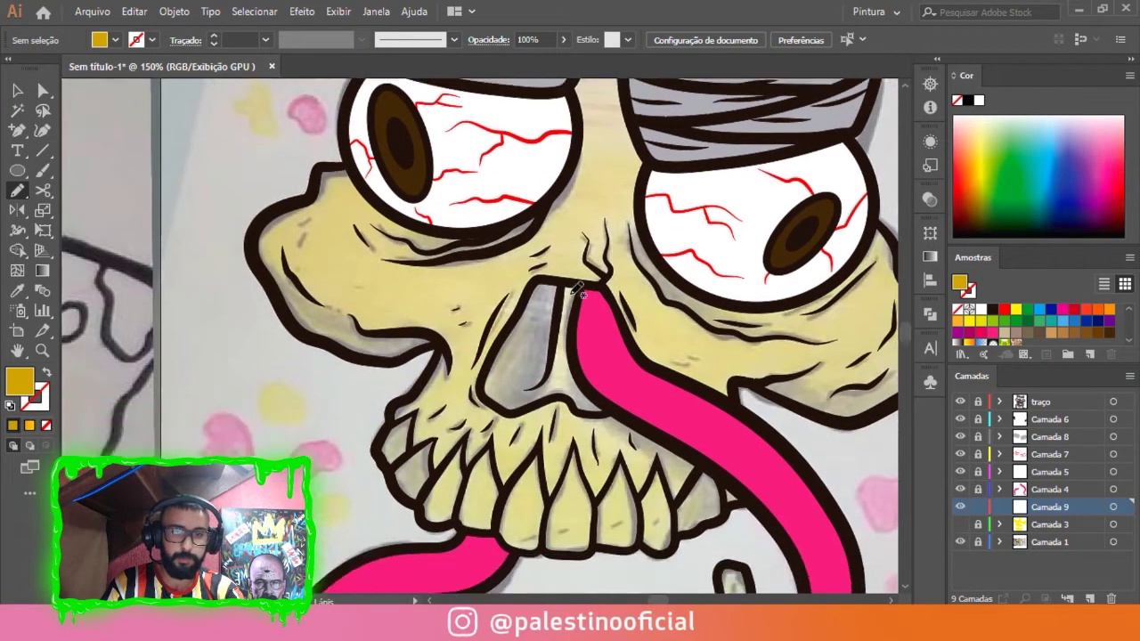
key("v")
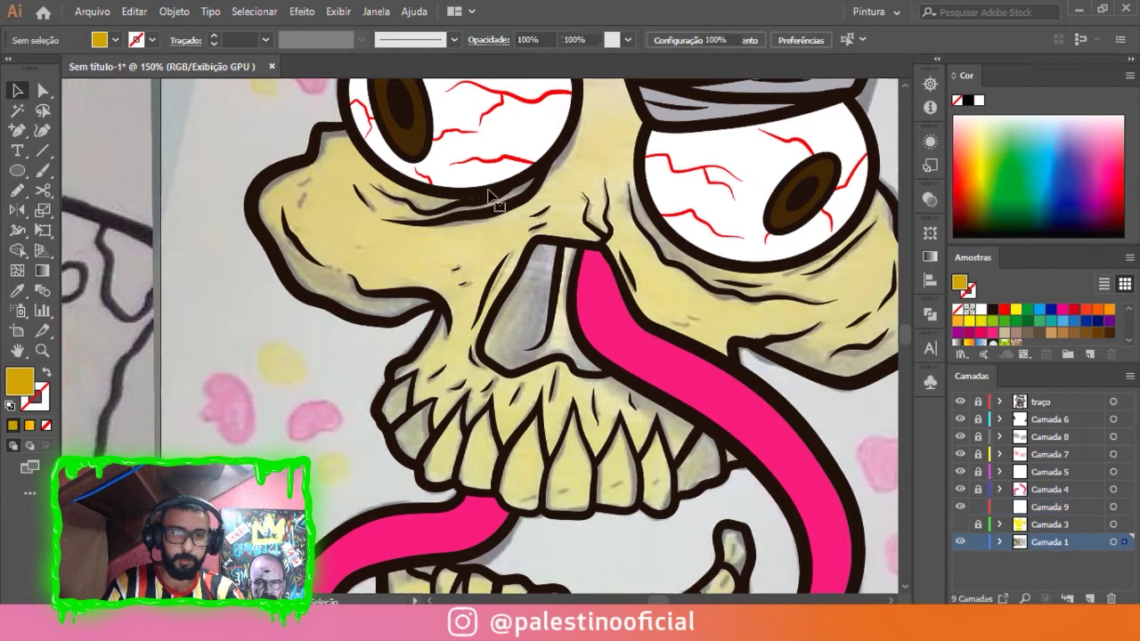
left_click(490, 196)
left_click(752, 44)
left_click_drag(728, 62, 744, 61)
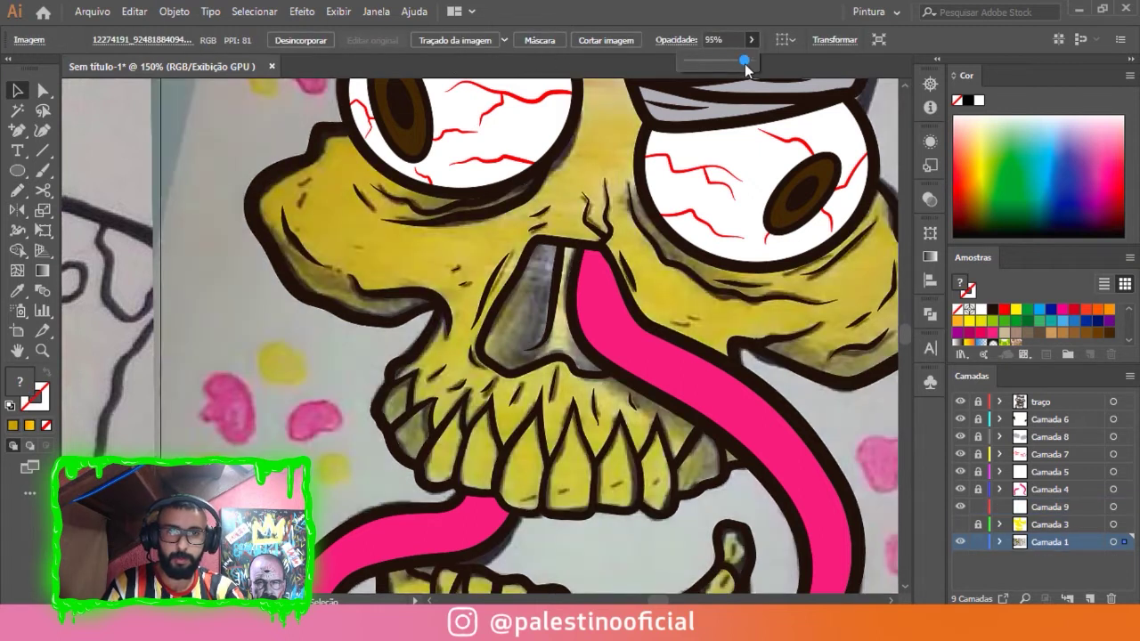
left_click(978, 541)
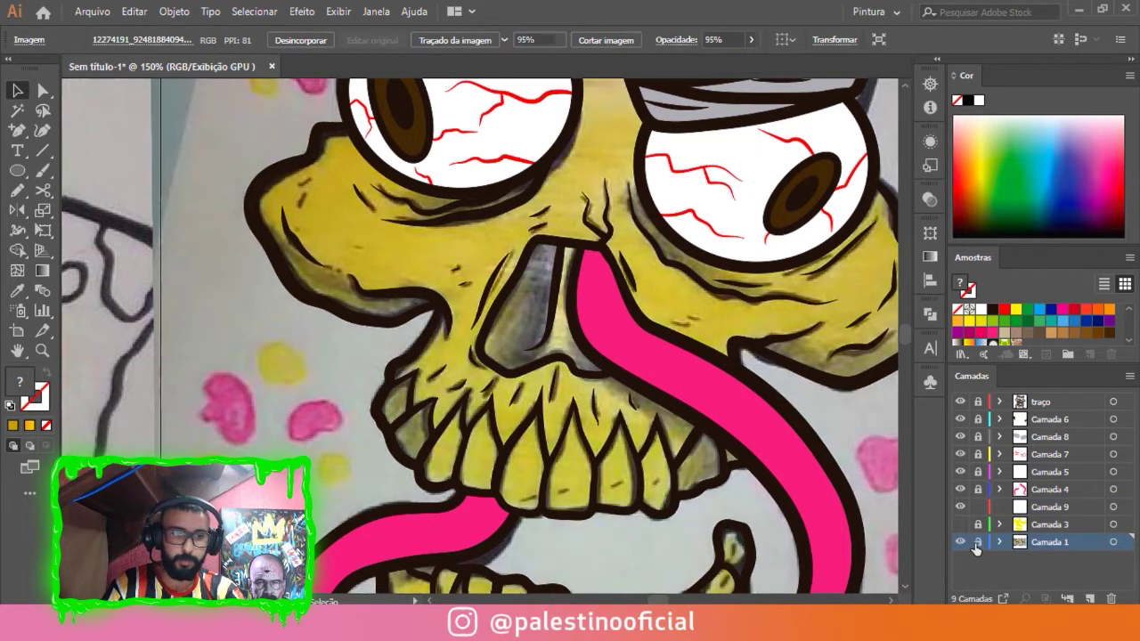
left_click(1055, 507)
Trace a closed shadow shape along the skull's left outline and lower cheek.
key("n")
scroll(271, 200, "up", 3)
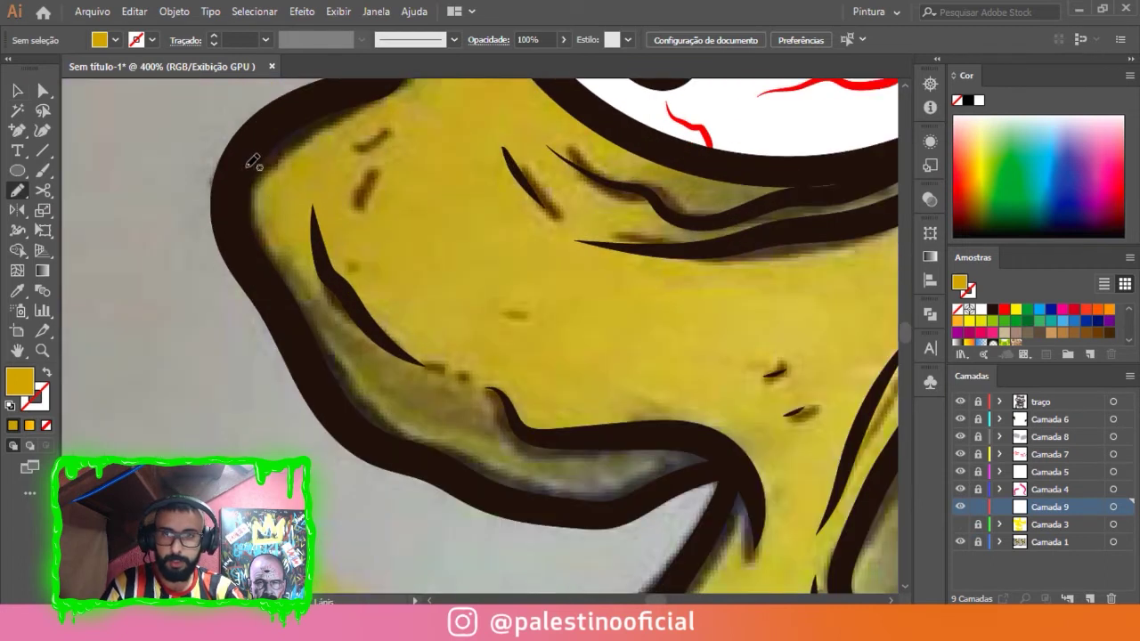
mouse_move(248, 182)
left_mouse_down()
mouse_move(283, 242)
mouse_move(395, 348)
left_mouse_up()
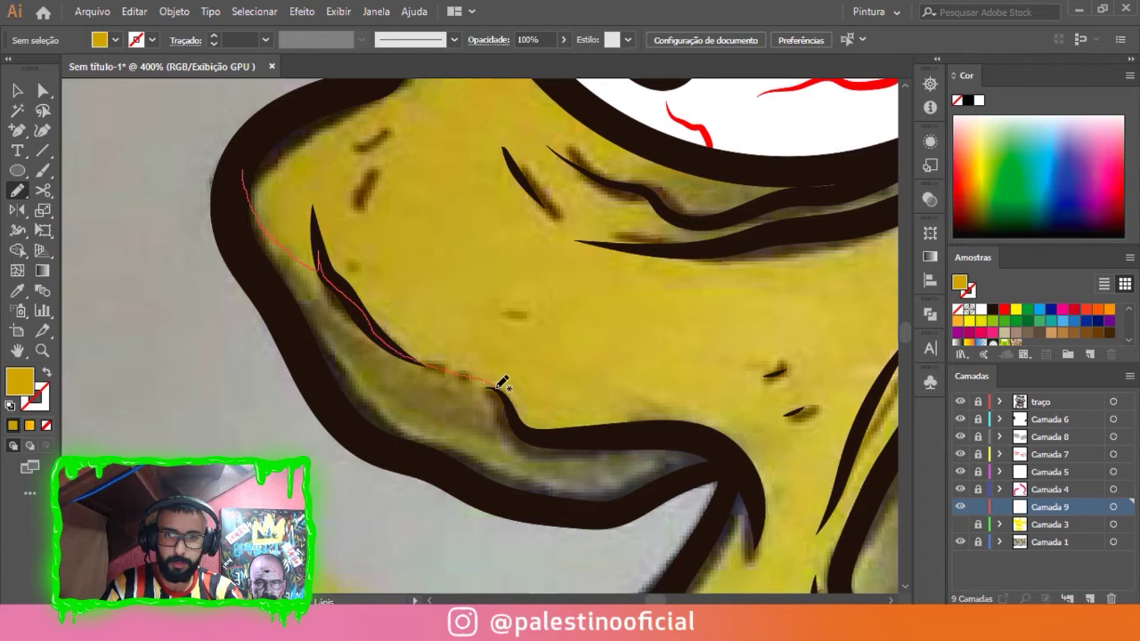
mouse_move(520, 417)
left_mouse_down()
mouse_move(730, 454)
mouse_move(629, 500)
mouse_move(562, 508)
mouse_move(356, 425)
mouse_move(290, 313)
mouse_move(238, 174)
left_mouse_up()
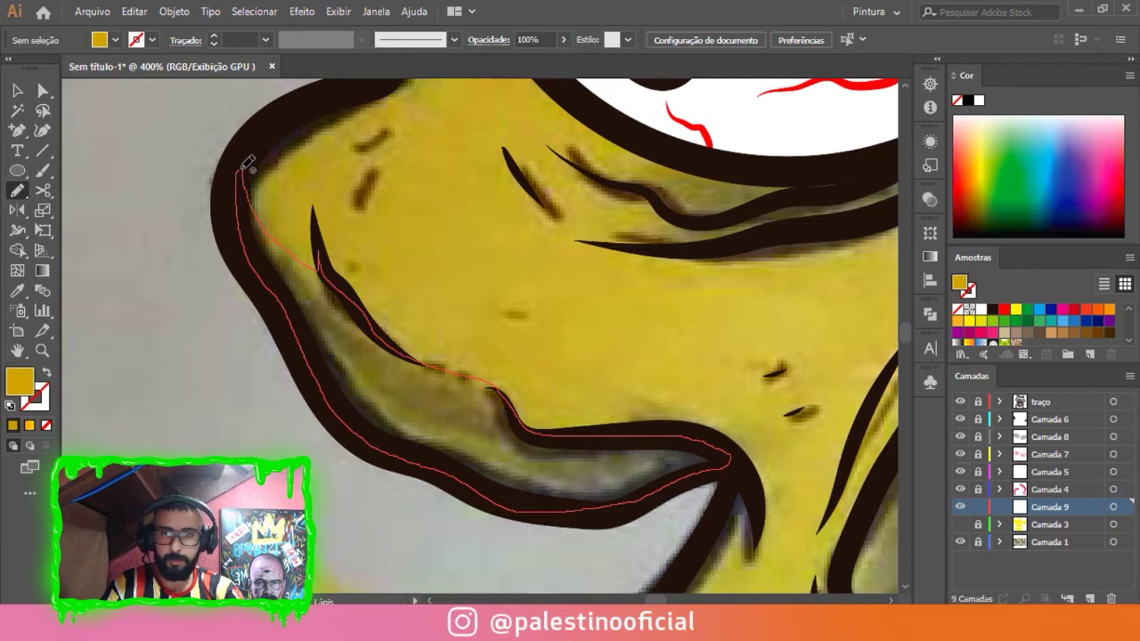
With the yellow fill hidden, trace a closed shadow along the cheek stroke.
scroll(293, 183, "down", 4)
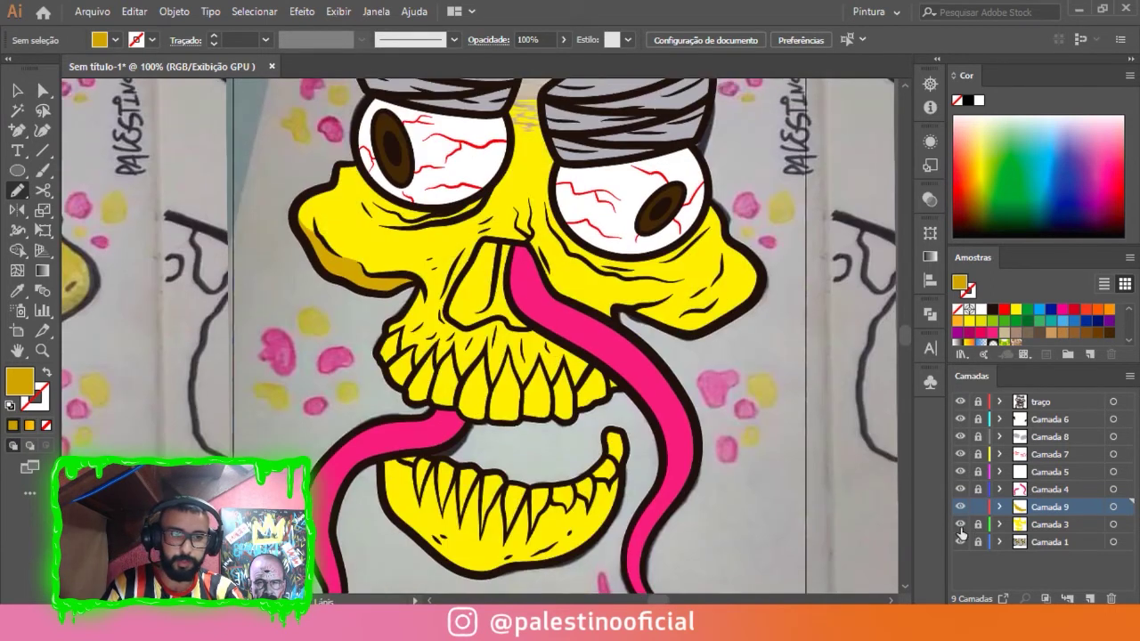
key("ctrl+minus")
left_click(960, 524)
left_click(960, 526)
scroll(597, 367, "up", 2)
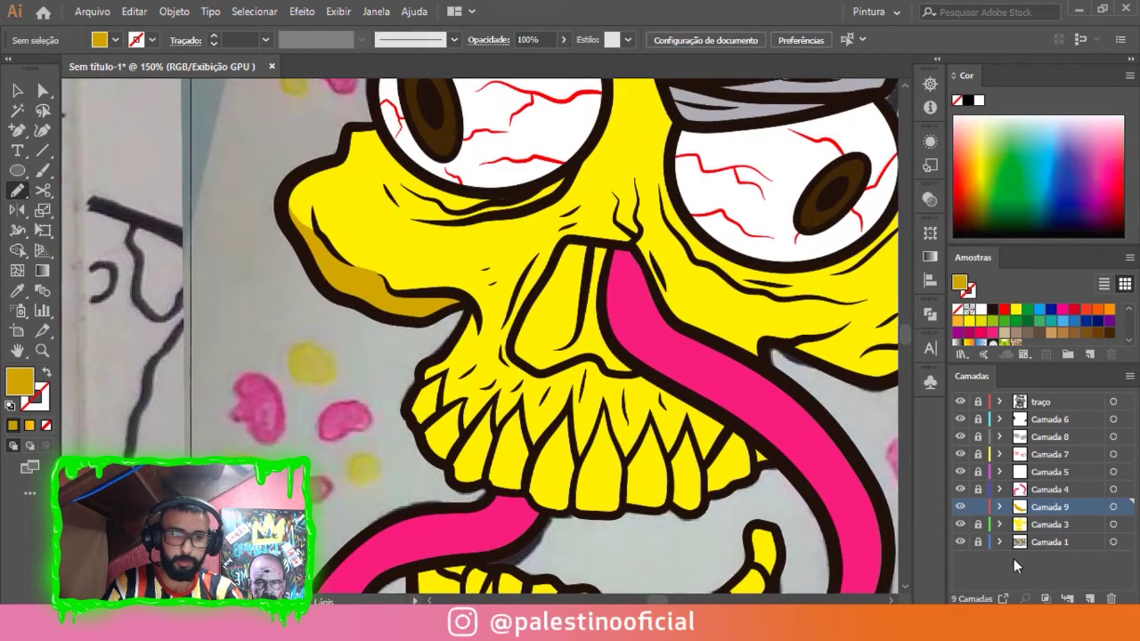
left_click(960, 525)
scroll(528, 380, "right", 3)
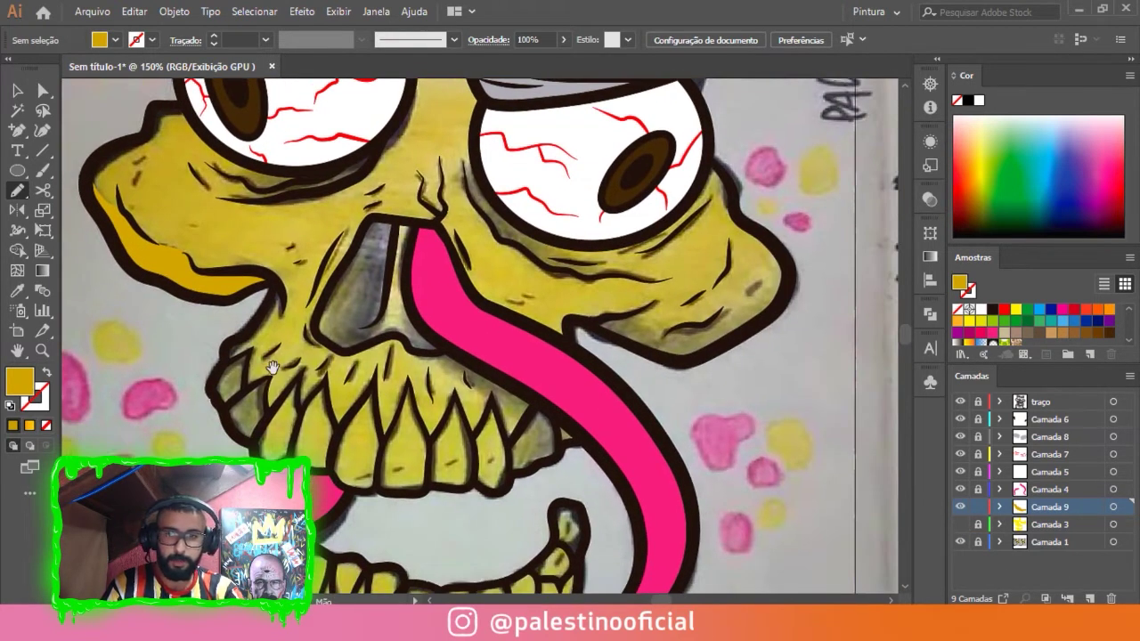
scroll(588, 212, "right", 2)
scroll(588, 212, "up", 1)
scroll(562, 194, "up", 1)
scroll(517, 380, "up", 1)
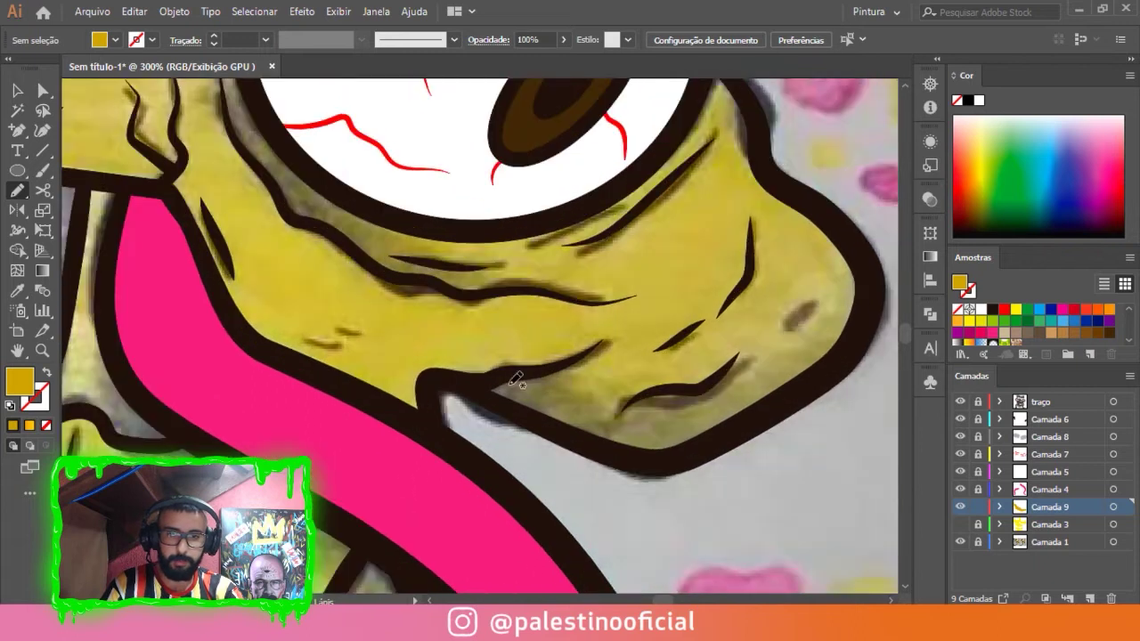
scroll(595, 333, "up", 2)
mouse_move(561, 349)
left_mouse_down()
mouse_move(611, 326)
mouse_move(559, 402)
left_mouse_up()
mouse_move(626, 435)
left_mouse_down()
mouse_move(789, 433)
mouse_move(707, 526)
mouse_move(478, 508)
mouse_move(322, 431)
mouse_move(561, 349)
left_mouse_up()
Trace a shadow from the right cheek edge along the mouth line.
scroll(383, 362, "down", 2)
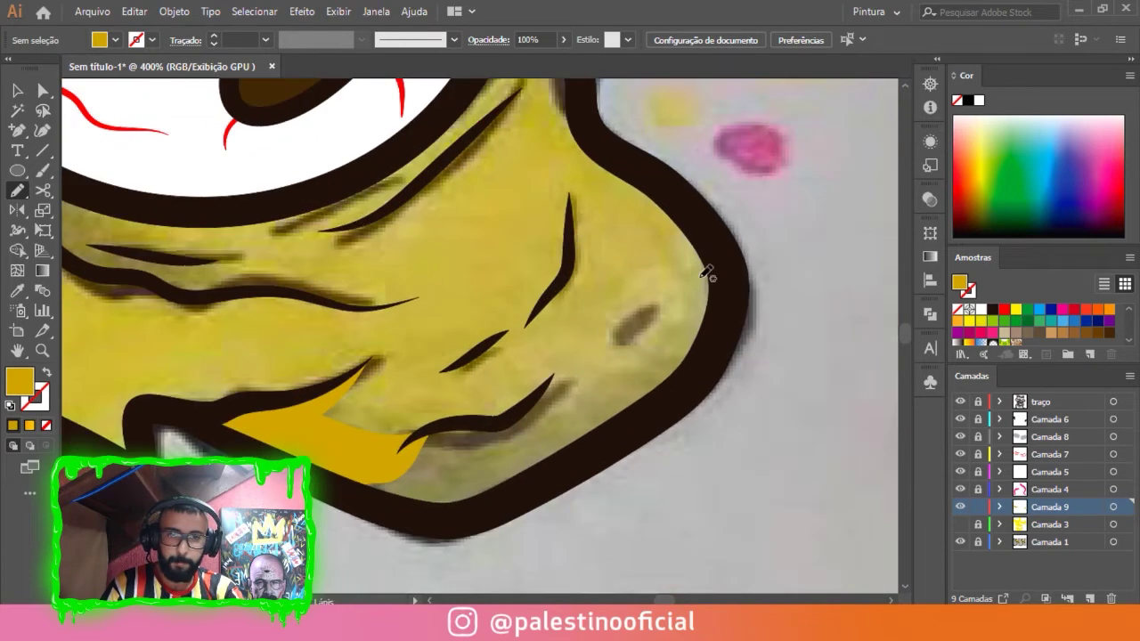
mouse_move(712, 243)
left_mouse_down()
mouse_move(691, 310)
mouse_move(615, 383)
left_mouse_up()
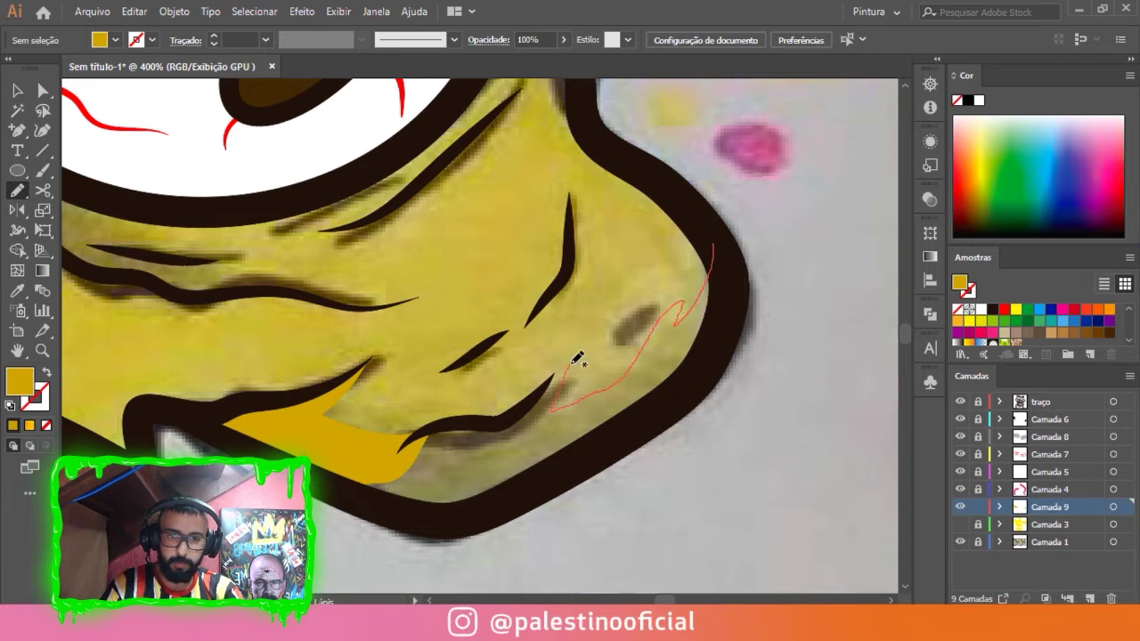
left_click_drag(510, 416, 445, 425)
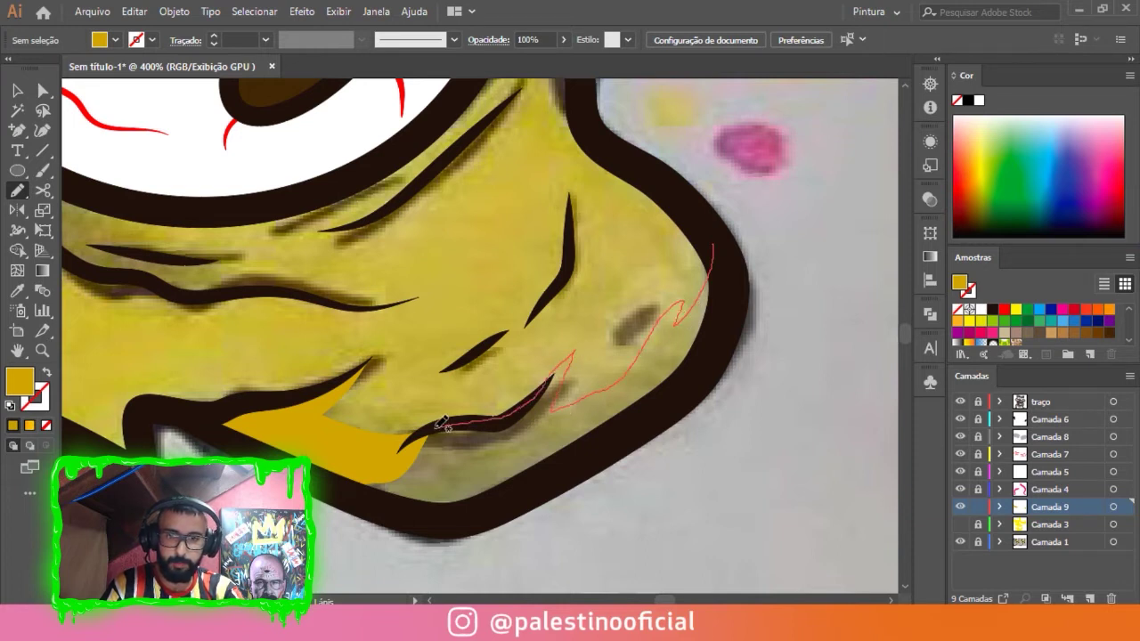
mouse_move(370, 457)
left_mouse_down()
mouse_move(377, 496)
mouse_move(496, 489)
mouse_move(615, 432)
mouse_move(716, 325)
mouse_move(721, 250)
left_mouse_up()
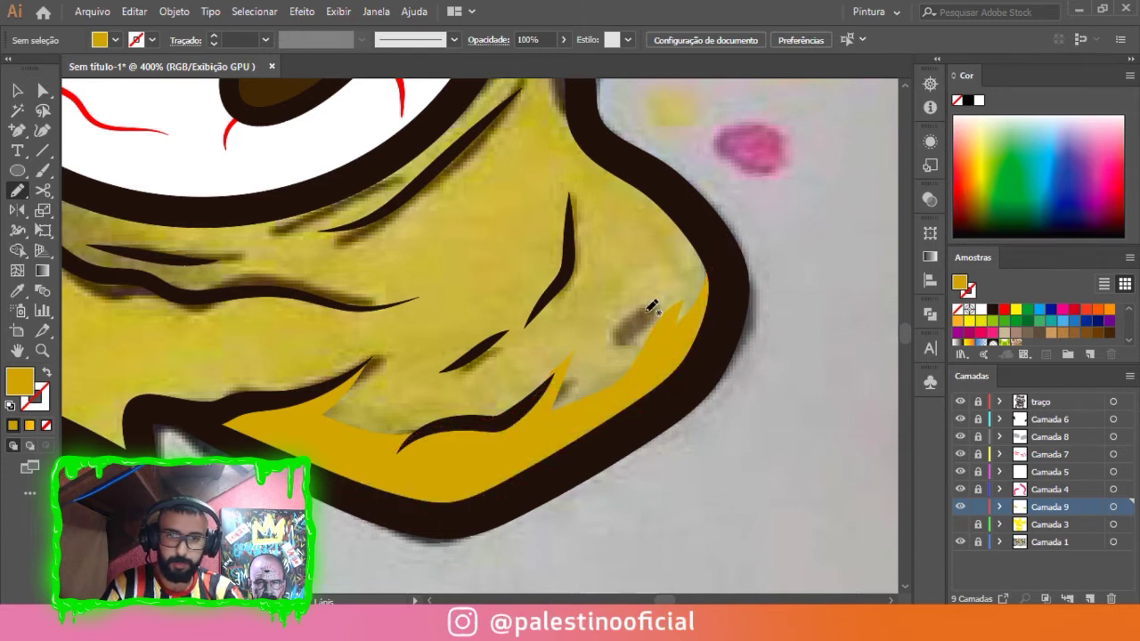
Trace shadows along the right eye's outline down toward the cheek.
scroll(652, 305, "down", 3)
scroll(652, 305, "down", 1)
scroll(452, 189, "up", 5)
left_click_drag(437, 189, 437, 226)
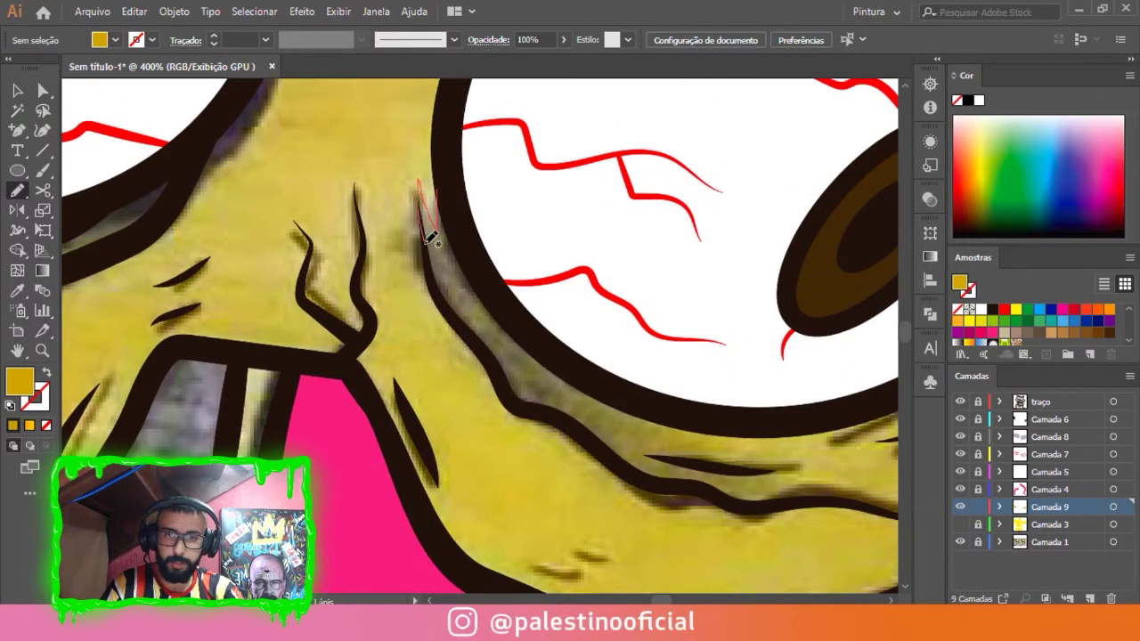
mouse_move(443, 282)
left_mouse_down()
mouse_move(509, 382)
mouse_move(651, 471)
mouse_move(817, 490)
mouse_move(770, 479)
left_mouse_up()
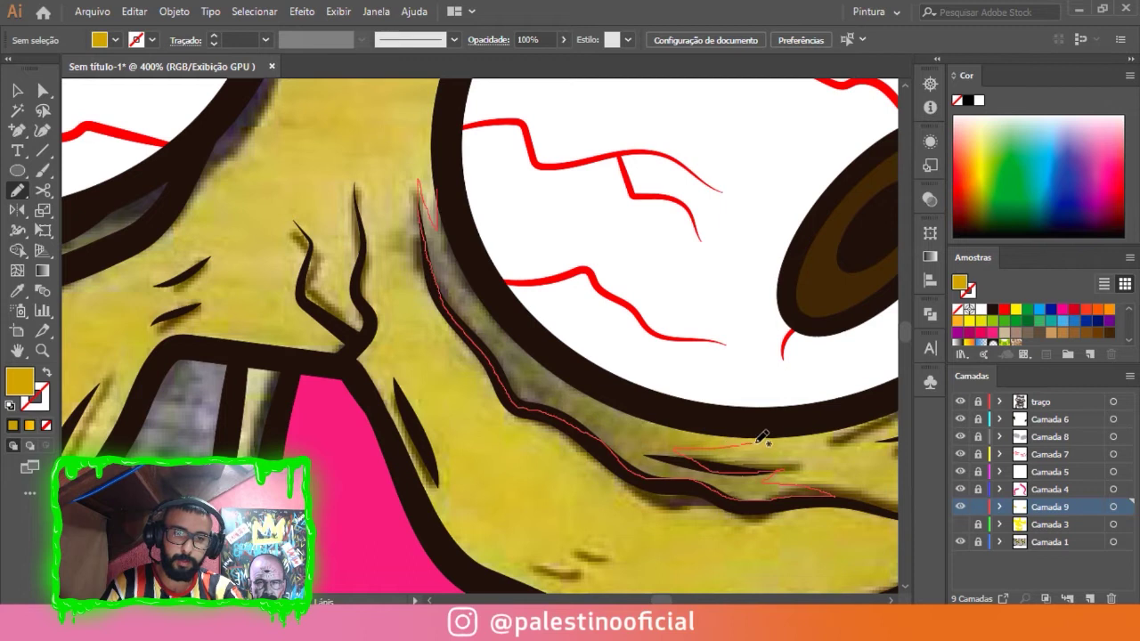
mouse_move(711, 438)
left_mouse_down()
mouse_move(585, 376)
mouse_move(484, 262)
mouse_move(458, 200)
left_mouse_up()
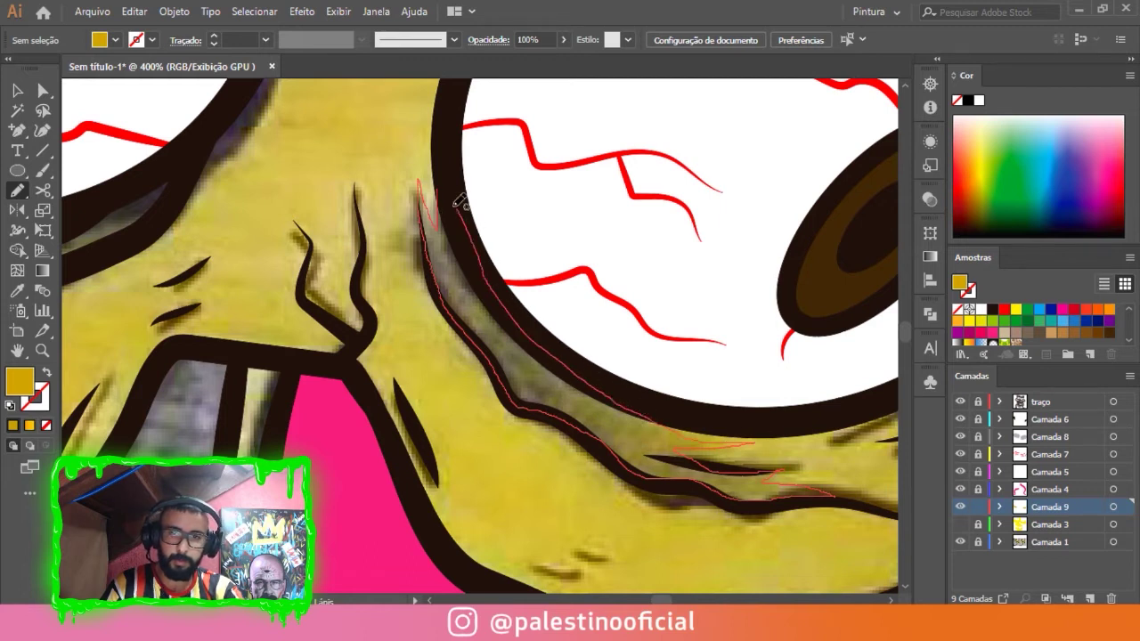
scroll(463, 204, "down", 6)
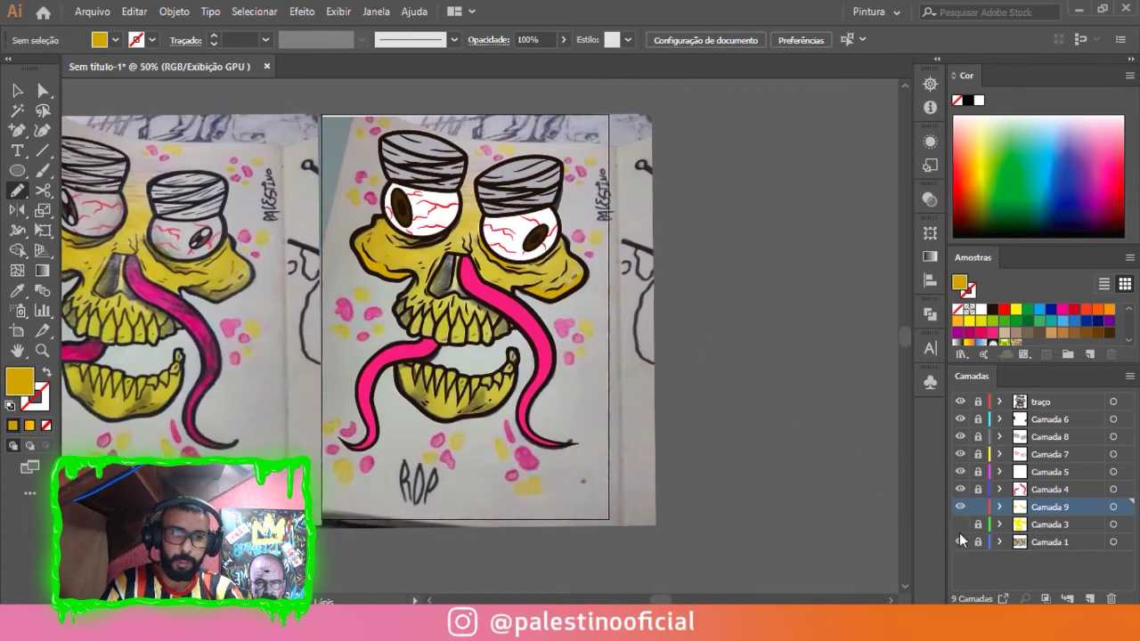
Select all Camada 9 shadow shapes and change their fill to 9B830A.
left_click(960, 524)
left_click(959, 541)
scroll(570, 294, "up", 2)
left_click(960, 525)
left_click(960, 525)
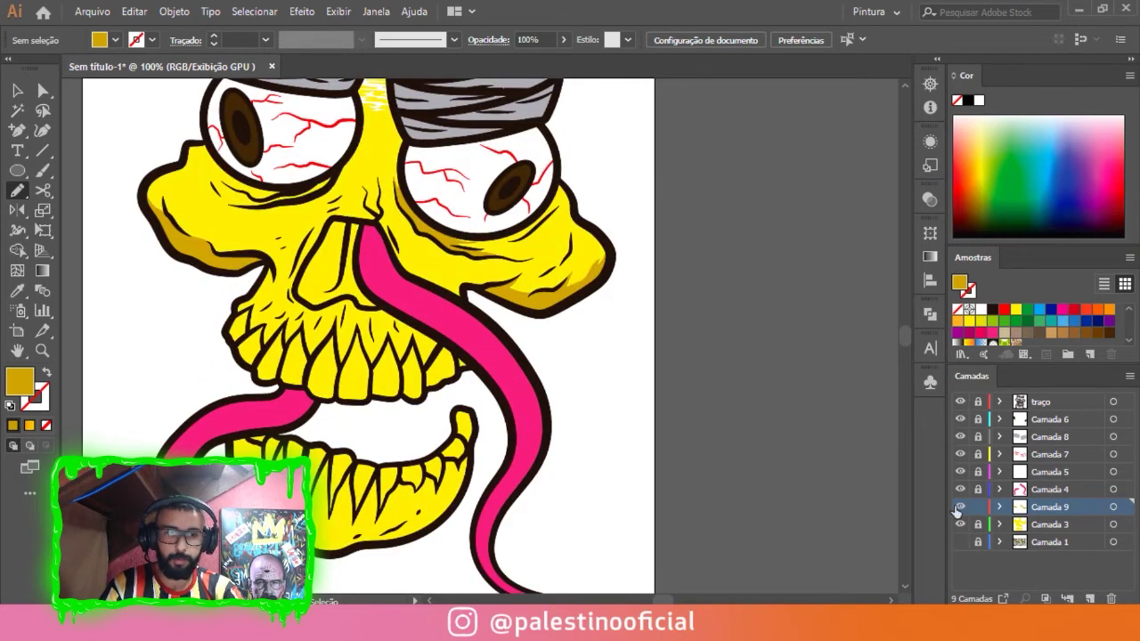
left_click(960, 507)
double_click(28, 384)
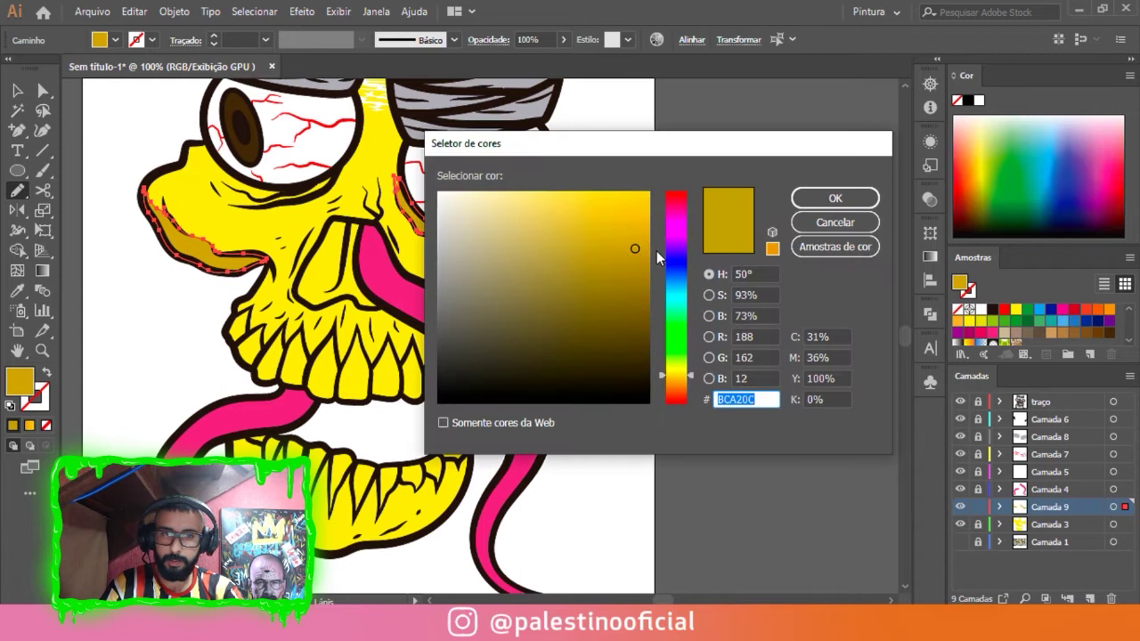
left_click_drag(635, 251, 638, 271)
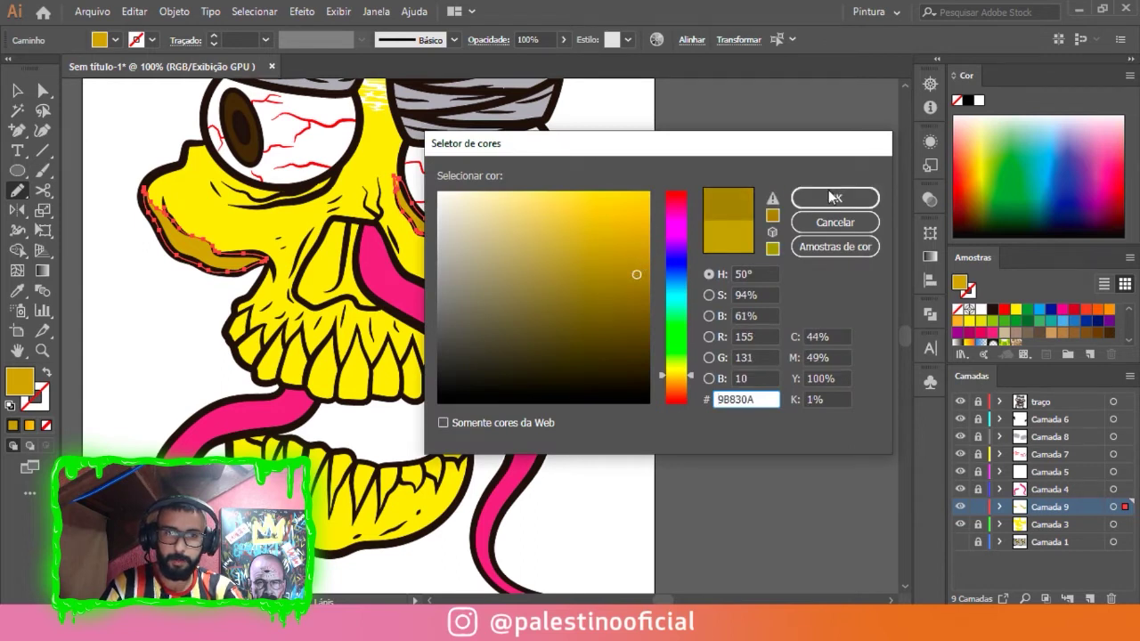
left_click(834, 197)
Clear the selection, fit the page, and hide the yellow fill layer.
key("v")
left_click(698, 395)
key("ctrl+0")
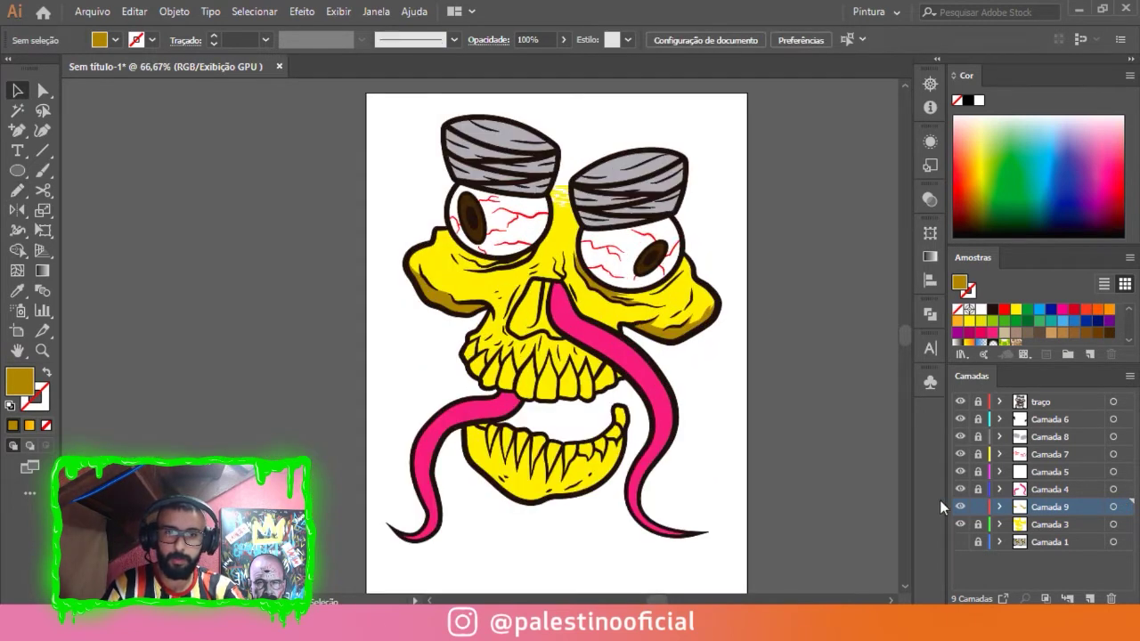
left_click(959, 525)
key("ctrl+1")
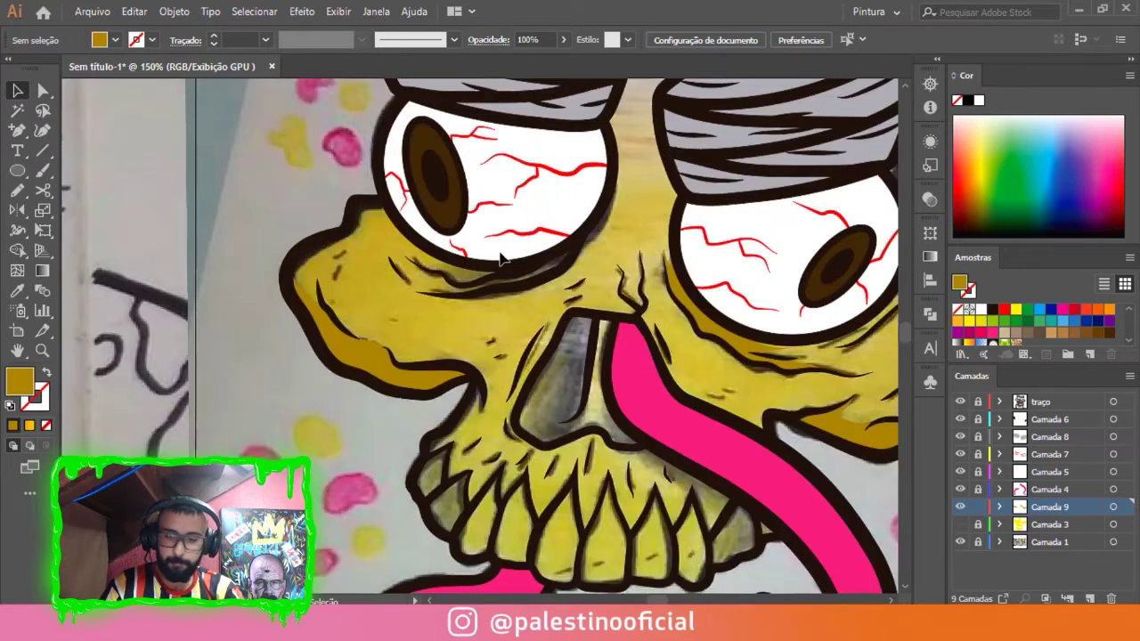
Draw dark-gold Pencil shadow shapes along the left eye's lower outline.
key("n")
scroll(501, 258, "up", 1)
scroll(501, 258, "up", 2)
mouse_move(679, 209)
left_mouse_down()
mouse_move(621, 280)
mouse_move(547, 325)
left_mouse_up()
left_click_drag(686, 203, 616, 283)
mouse_move(678, 190)
left_mouse_down()
mouse_move(644, 254)
mouse_move(552, 325)
mouse_move(340, 361)
mouse_move(250, 339)
left_mouse_up()
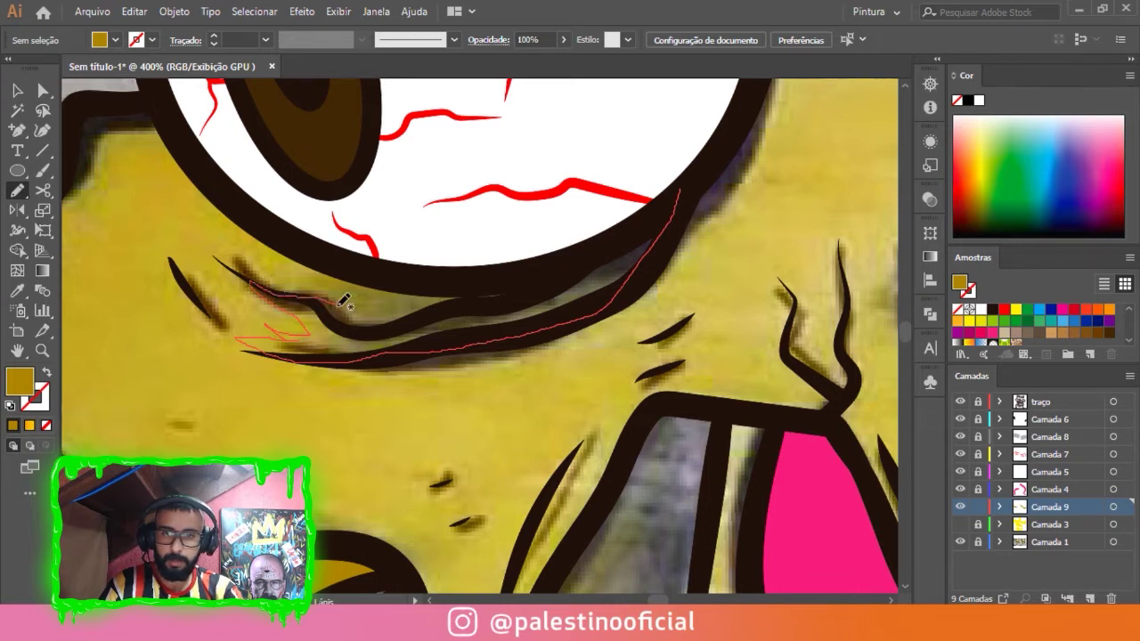
mouse_move(271, 239)
left_mouse_down()
mouse_move(445, 267)
mouse_move(569, 257)
mouse_move(678, 194)
left_mouse_up()
scroll(679, 194, "down", 2)
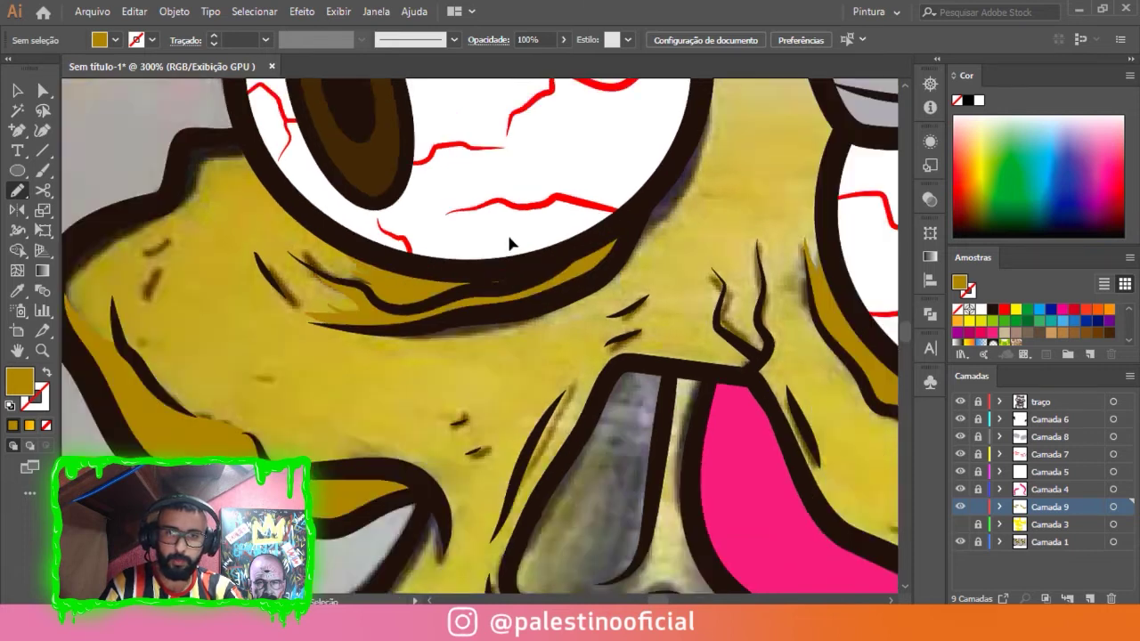
scroll(376, 262, "up", 3)
scroll(445, 381, "up", 2)
Add a closed shadow shape along the skull's edge beside the upper teeth.
key("ctrl+1")
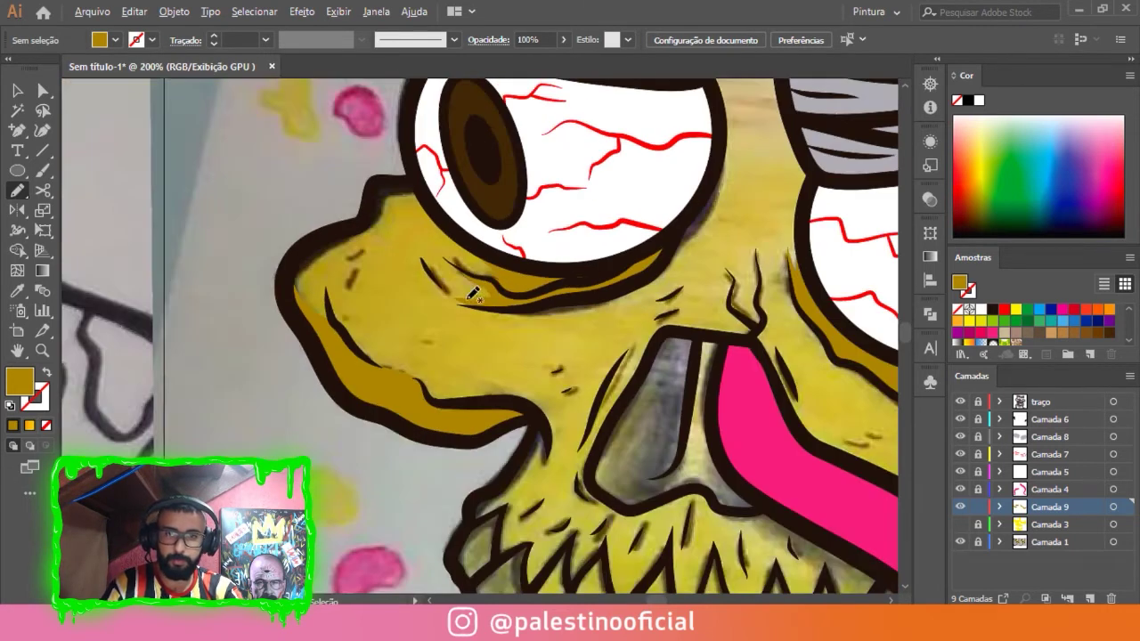
scroll(508, 350, "up", 2)
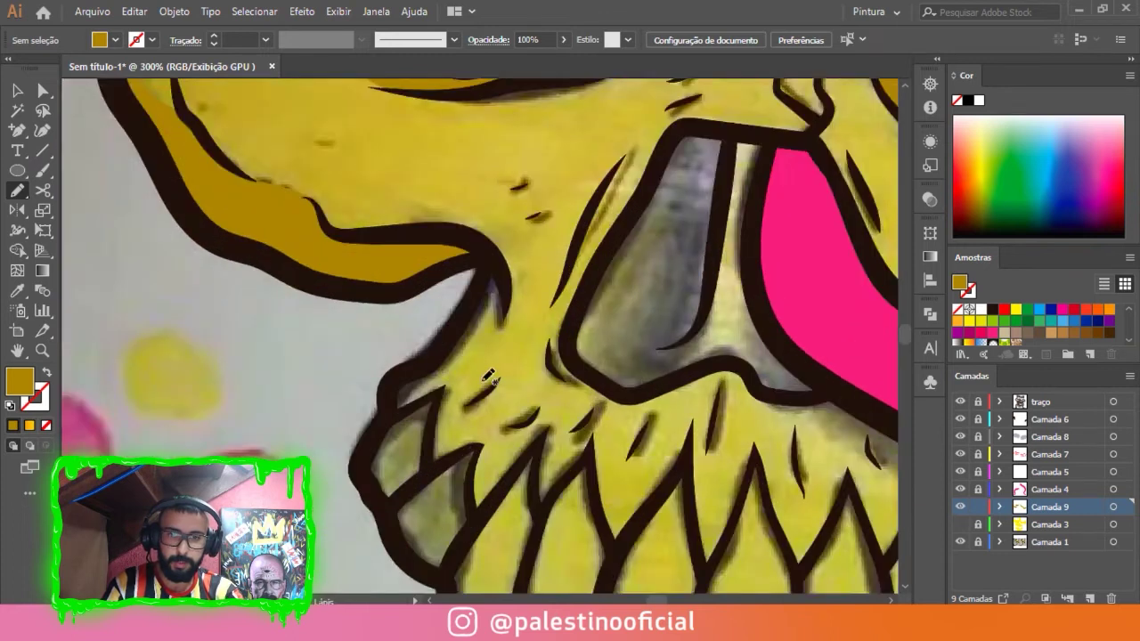
scroll(486, 347, "up", 1)
scroll(454, 439, "up", 1)
mouse_move(499, 405)
left_mouse_down()
mouse_move(371, 277)
mouse_move(272, 366)
mouse_move(344, 501)
mouse_move(447, 499)
mouse_move(501, 415)
left_mouse_up()
scroll(501, 410, "up", 3)
mouse_move(397, 169)
left_mouse_down()
mouse_move(326, 190)
mouse_move(224, 293)
mouse_move(211, 402)
mouse_move(287, 441)
mouse_move(363, 369)
mouse_move(407, 158)
mouse_move(378, 361)
mouse_move(315, 379)
left_mouse_up()
scroll(378, 360, "down", 3)
scroll(364, 382, "up", 2)
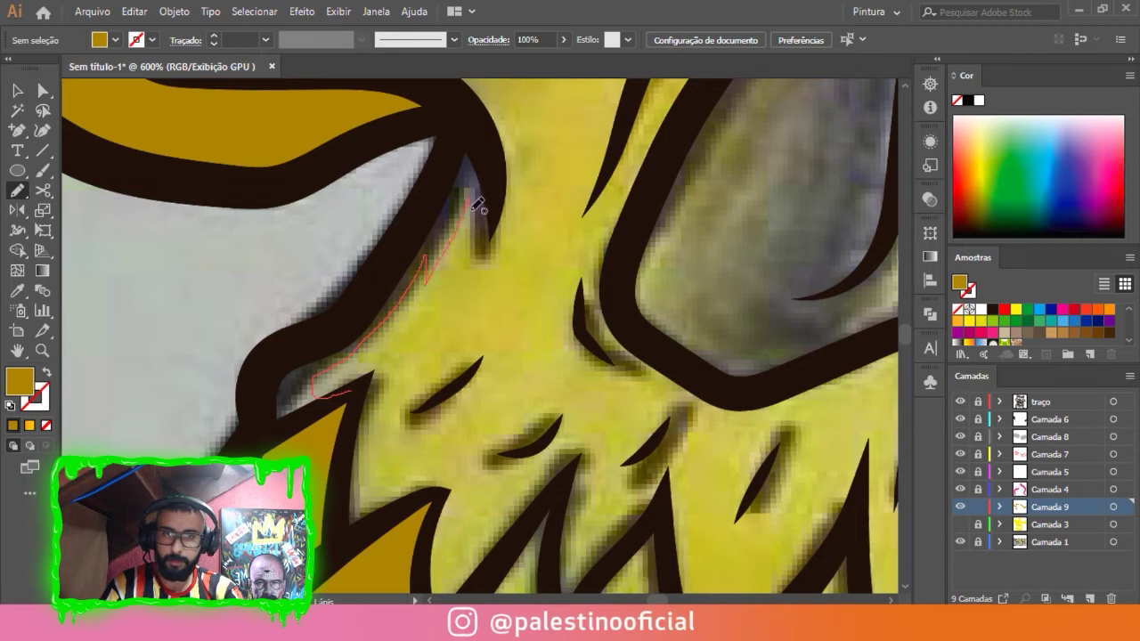
mouse_move(489, 250)
left_mouse_down()
mouse_move(491, 166)
mouse_move(440, 173)
mouse_move(376, 287)
mouse_move(275, 365)
mouse_move(254, 422)
mouse_move(321, 406)
left_mouse_up()
scroll(360, 377, "down", 3)
Trace a closed ochre shading shape filling the nose cavity.
scroll(360, 378, "down", 2)
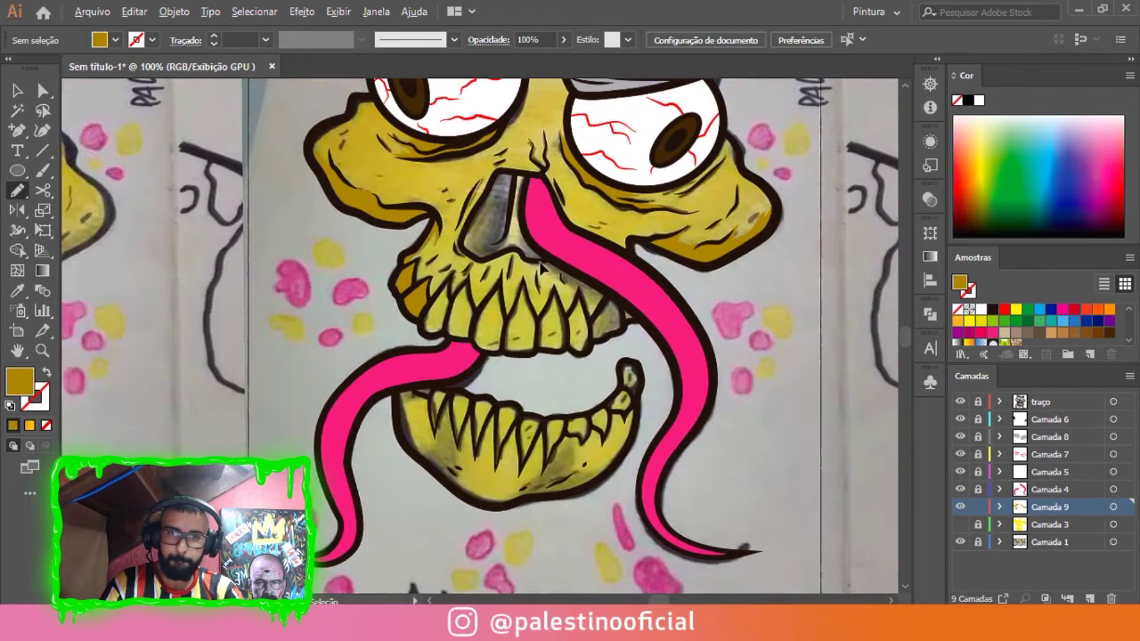
scroll(494, 229, "up", 3)
scroll(494, 230, "up", 2)
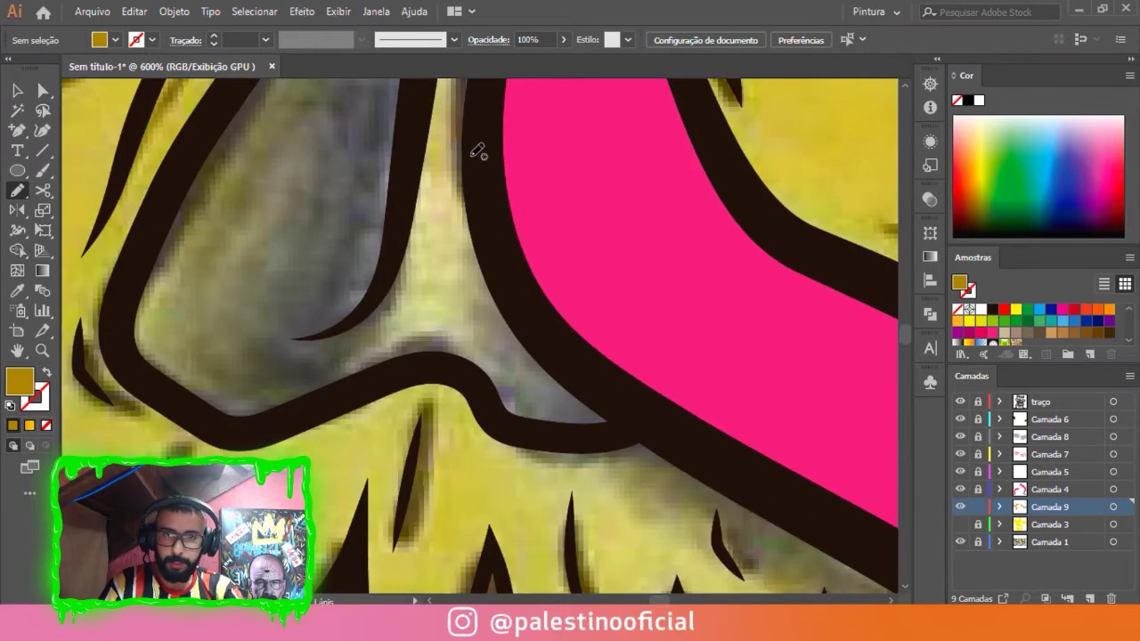
scroll(472, 143, "down", 2)
scroll(467, 129, "up", 1)
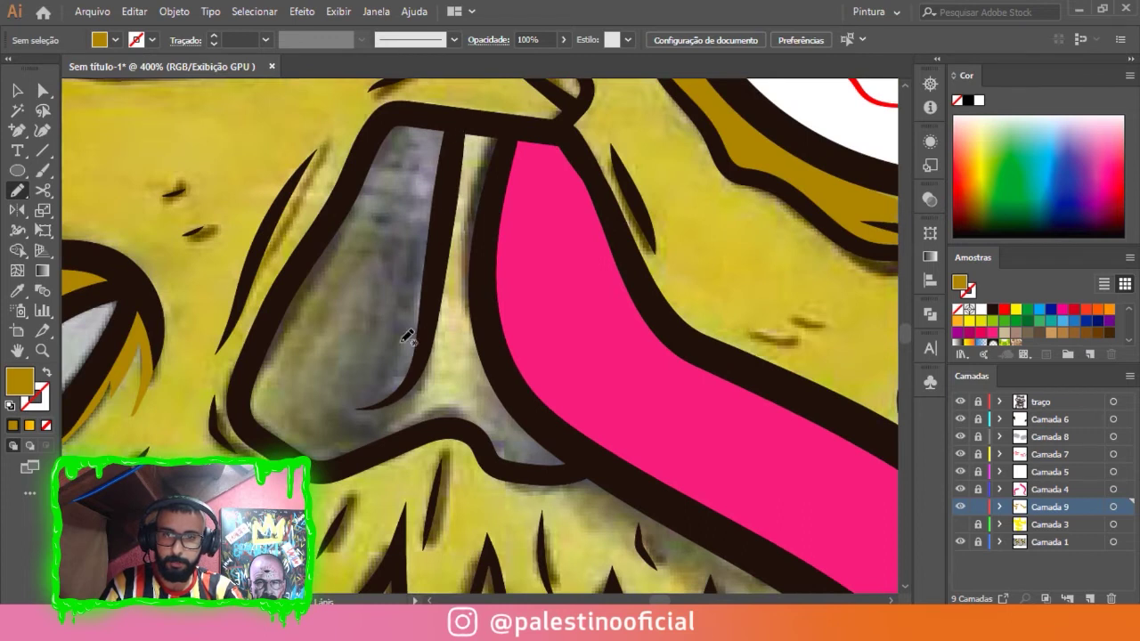
mouse_move(395, 122)
left_mouse_down()
mouse_move(252, 369)
mouse_move(258, 428)
mouse_move(307, 456)
mouse_move(361, 452)
mouse_move(411, 426)
left_mouse_up()
mouse_move(432, 366)
left_mouse_down()
mouse_move(456, 143)
mouse_move(411, 122)
mouse_move(379, 134)
left_mouse_up()
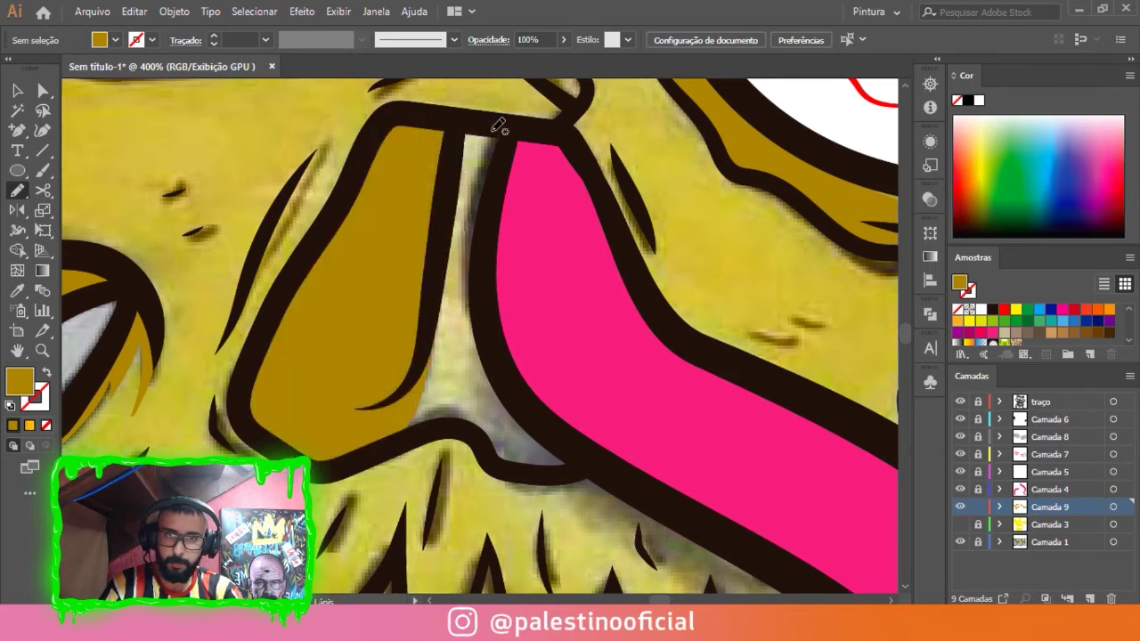
Shade the gap beside the tongue, then toggle Camada 3 to compare.
left_click_drag(463, 263, 462, 329)
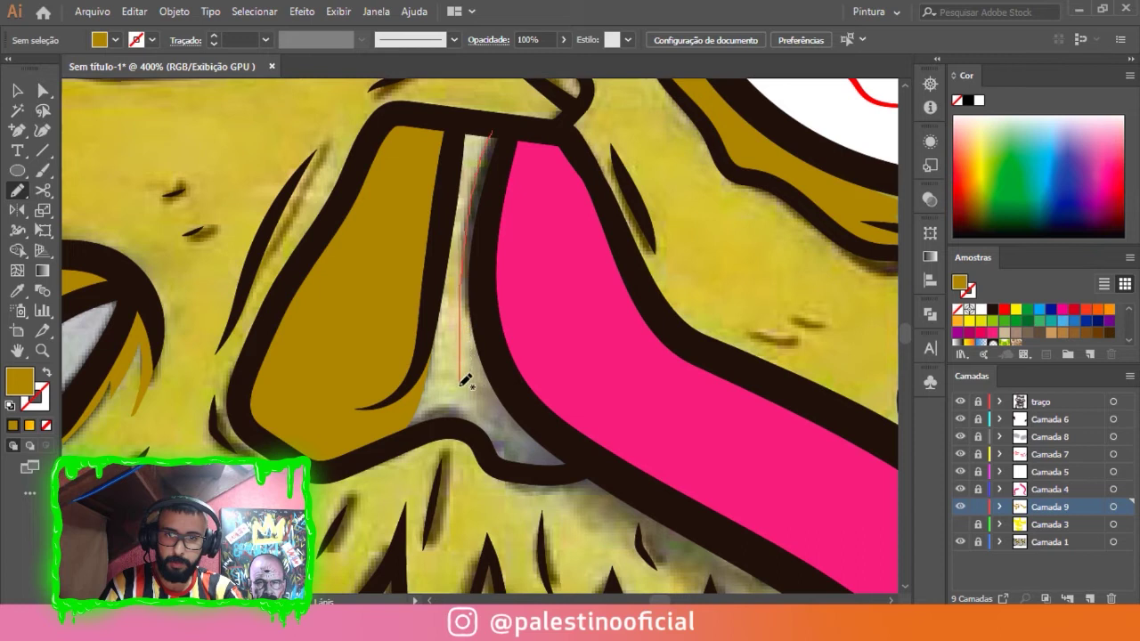
mouse_move(452, 404)
left_mouse_down()
mouse_move(478, 448)
mouse_move(558, 464)
mouse_move(560, 435)
mouse_move(497, 319)
mouse_move(499, 131)
left_mouse_up()
key("ctrl+minus")
key("ctrl+minus")
key("ctrl+minus")
left_click(960, 524)
key("ctrl+minus")
key("ctrl+minus")
left_click(960, 525)
key("ctrl+plus")
Shade along the top of the upper teeth under the tongue in ochre.
key("ctrl+plus")
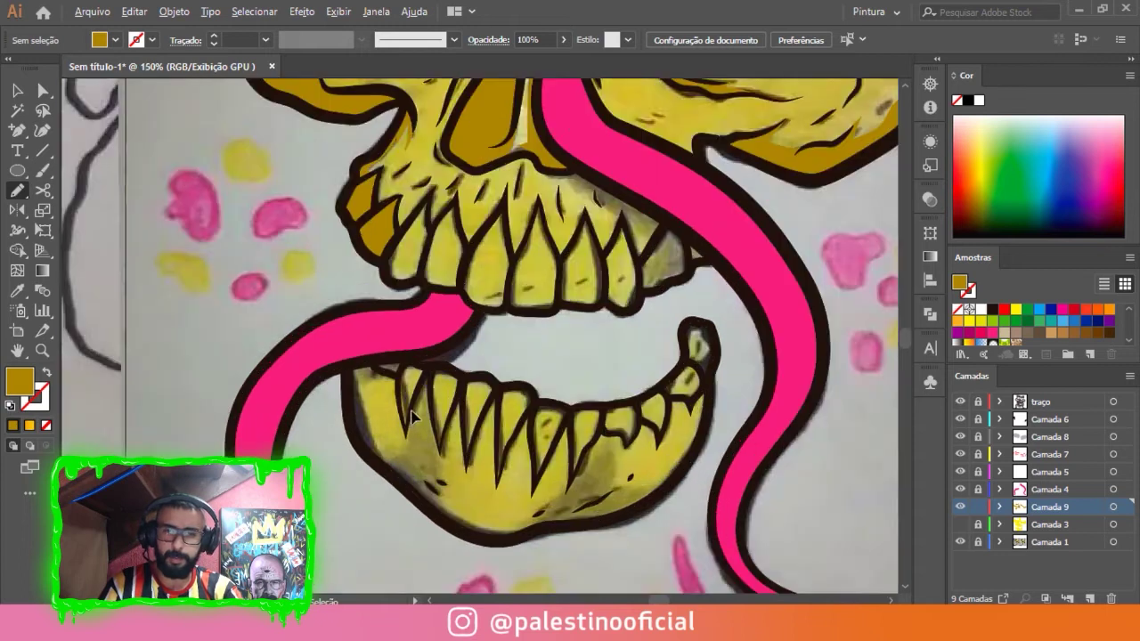
key("ctrl+plus")
scroll(508, 169, "up", 1)
scroll(508, 169, "up", 1)
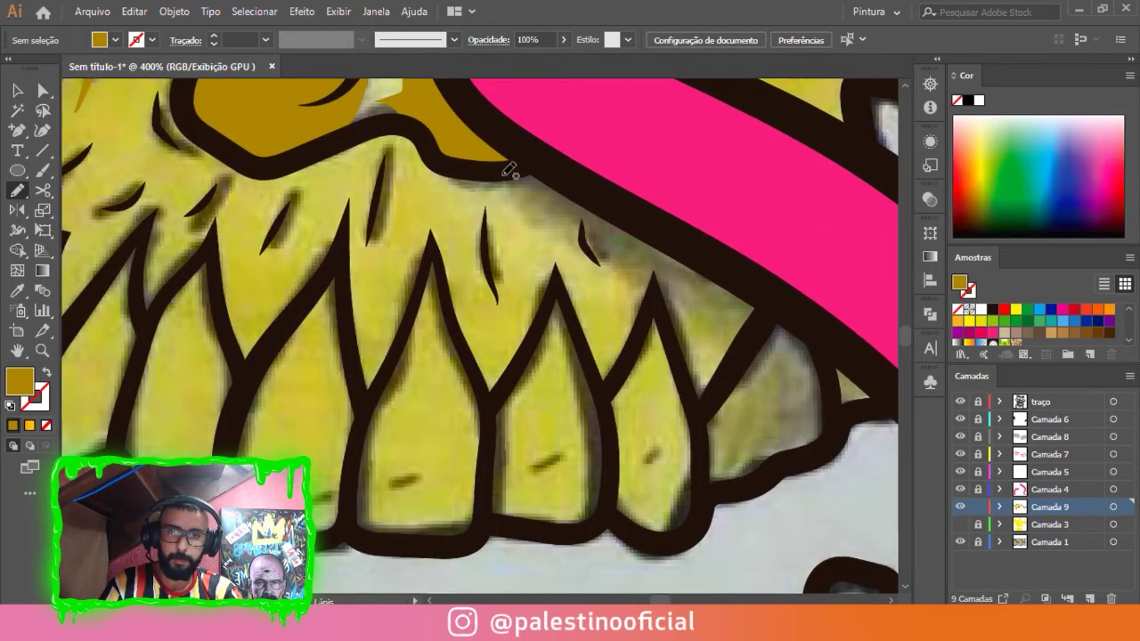
left_click_drag(478, 172, 501, 184)
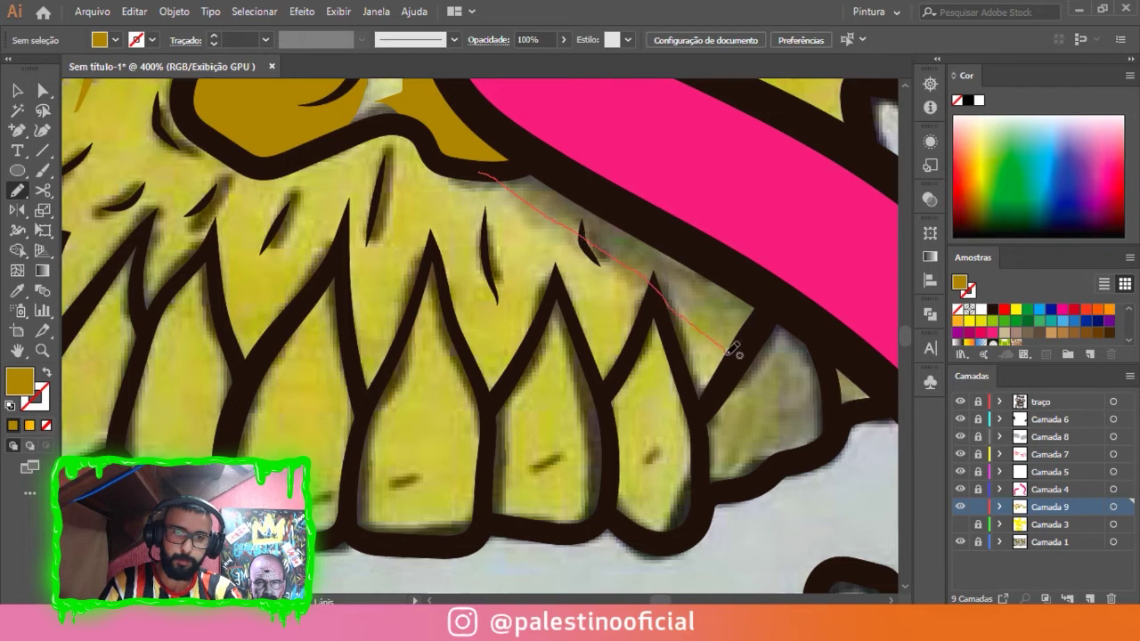
mouse_move(744, 362)
left_mouse_down()
mouse_move(743, 263)
mouse_move(570, 178)
mouse_move(481, 172)
left_mouse_up()
mouse_move(652, 303)
left_mouse_down()
mouse_move(475, 265)
mouse_move(330, 120)
left_mouse_up()
scroll(400, 313, "up", 1)
scroll(401, 314, "up", 1)
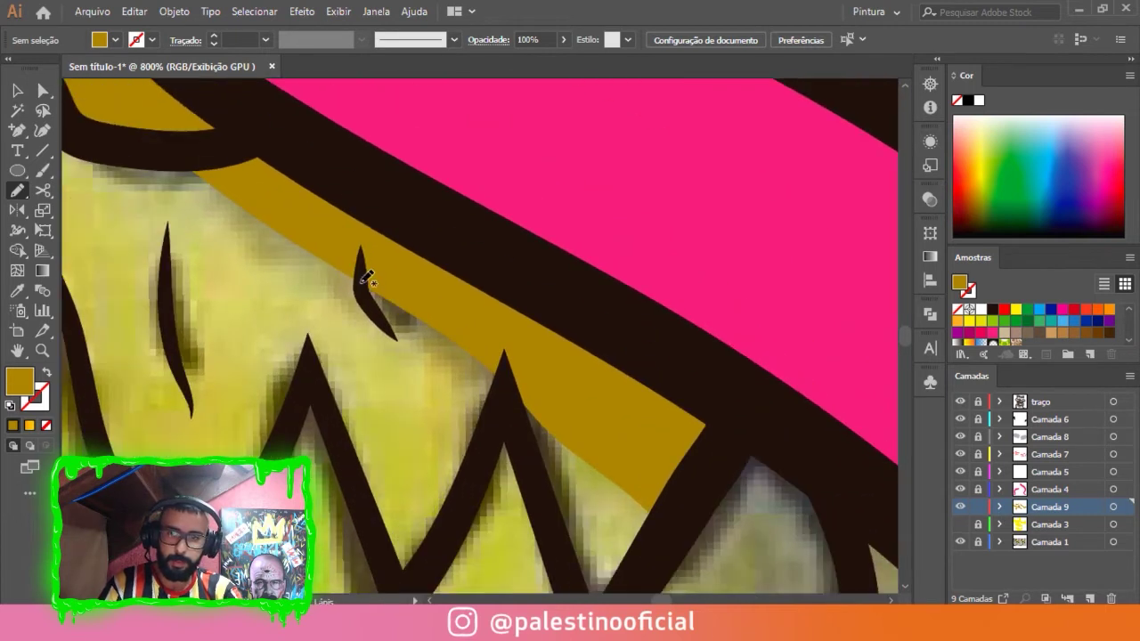
Redraw the dark crack mark and shade around the rightmost upper tooth.
mouse_move(400, 272)
left_mouse_down()
mouse_move(360, 269)
mouse_move(389, 325)
left_mouse_up()
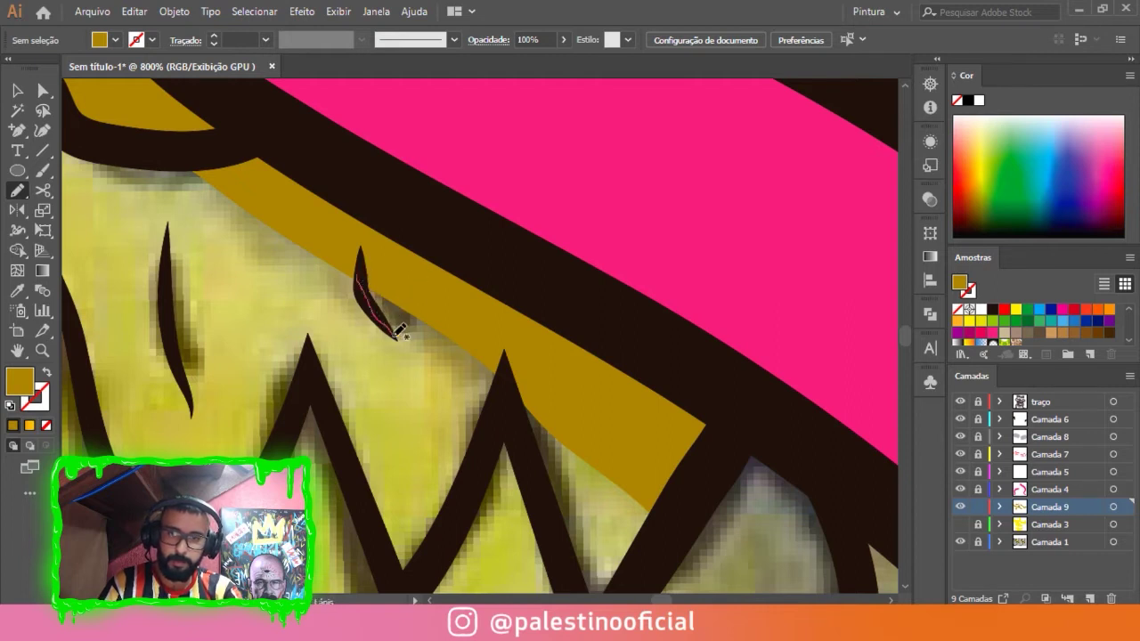
mouse_move(366, 259)
left_mouse_down()
mouse_move(516, 403)
mouse_move(453, 240)
left_mouse_up()
key("ctrl+minus")
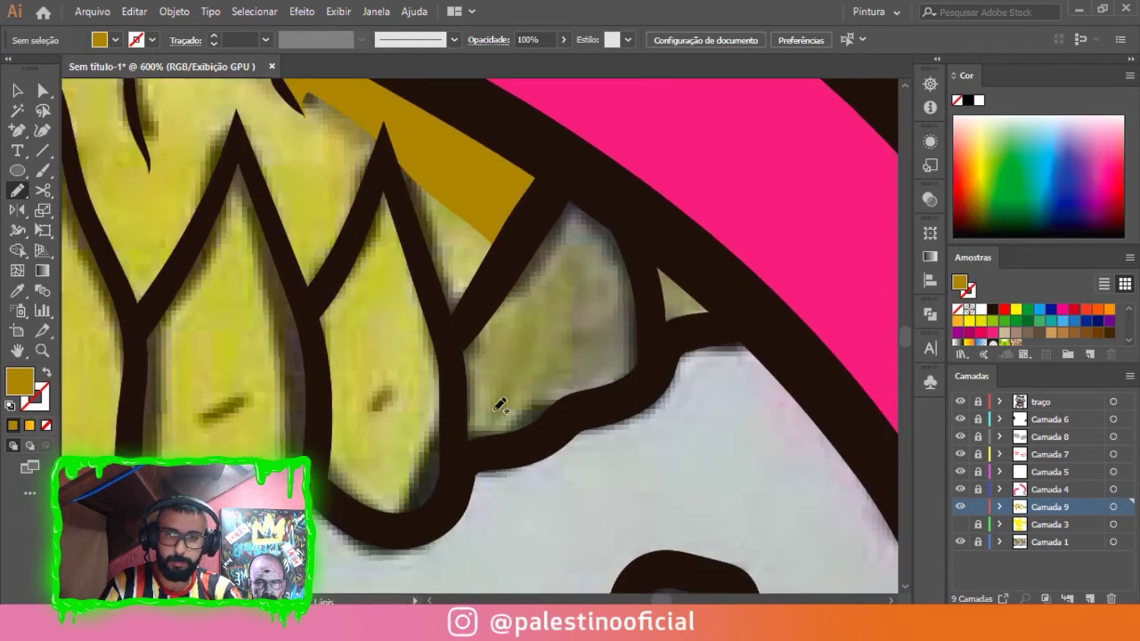
mouse_move(563, 189)
left_mouse_down()
mouse_move(504, 254)
mouse_move(453, 348)
mouse_move(465, 433)
mouse_move(537, 438)
mouse_move(742, 320)
mouse_move(636, 209)
mouse_move(570, 185)
left_mouse_up()
key("ctrl+minus")
key("ctrl+minus")
key("ctrl+minus")
key("ctrl+minus")
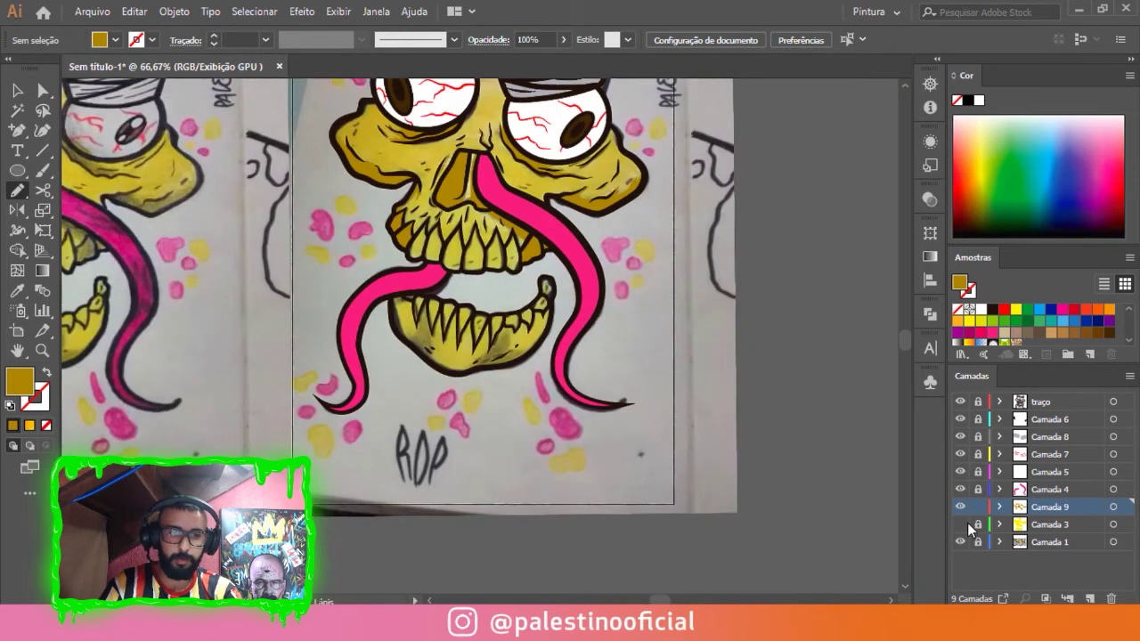
Shade the lower jaw's top edge to its left corner after comparing with Camada 3.
left_click(959, 525)
left_click(960, 524)
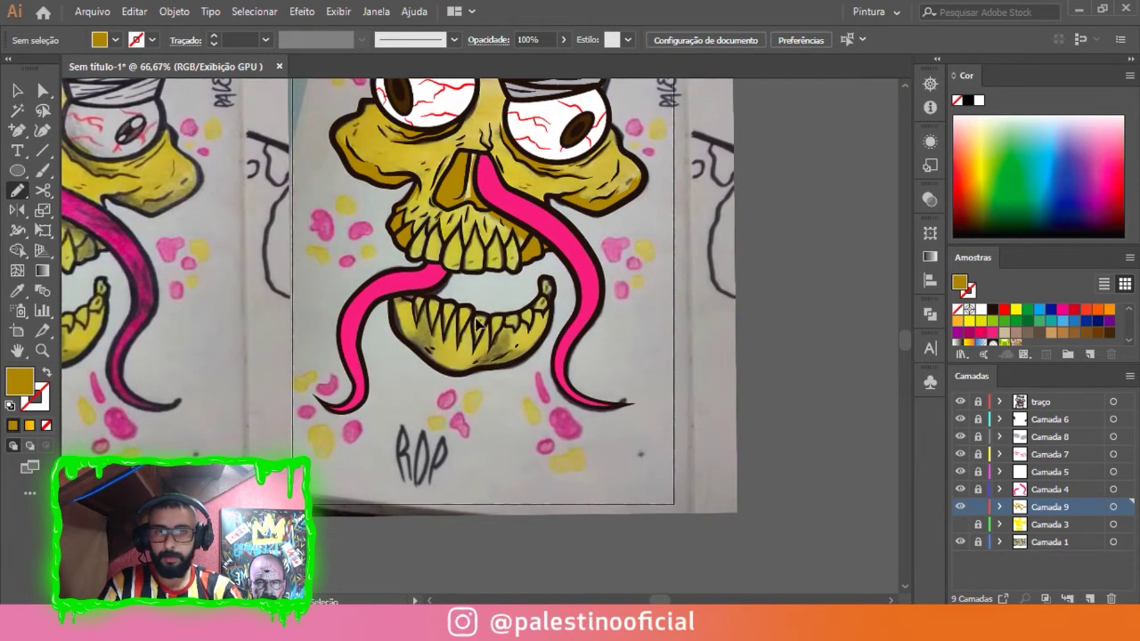
scroll(496, 318, "up", 1)
scroll(499, 308, "up", 1)
scroll(496, 307, "up", 1)
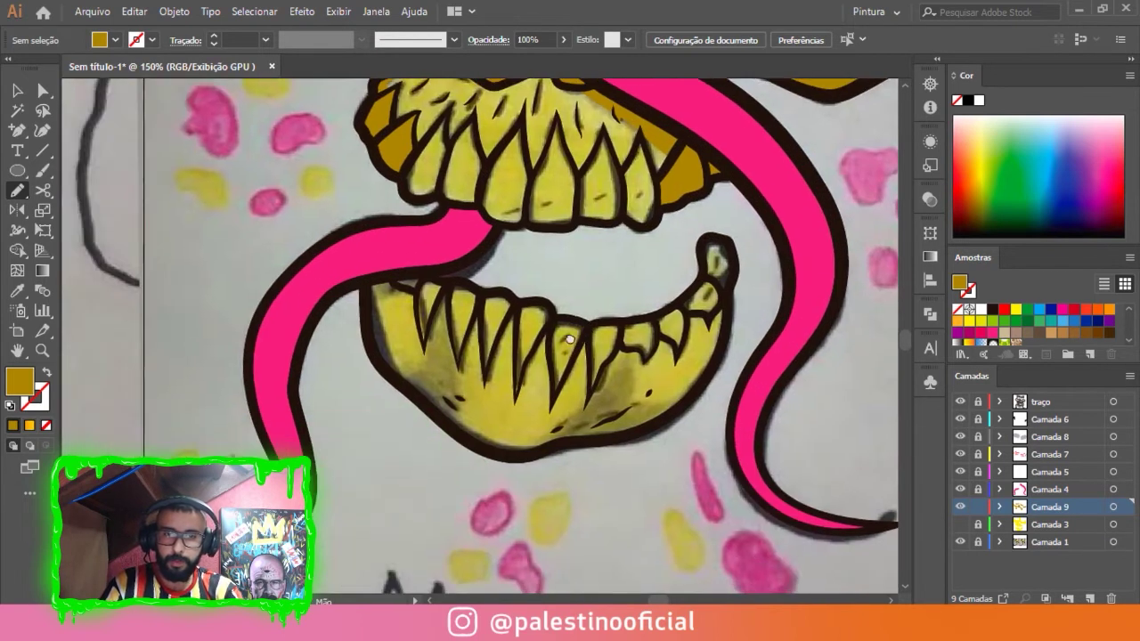
scroll(445, 356, "up", 1)
scroll(403, 392, "up", 1)
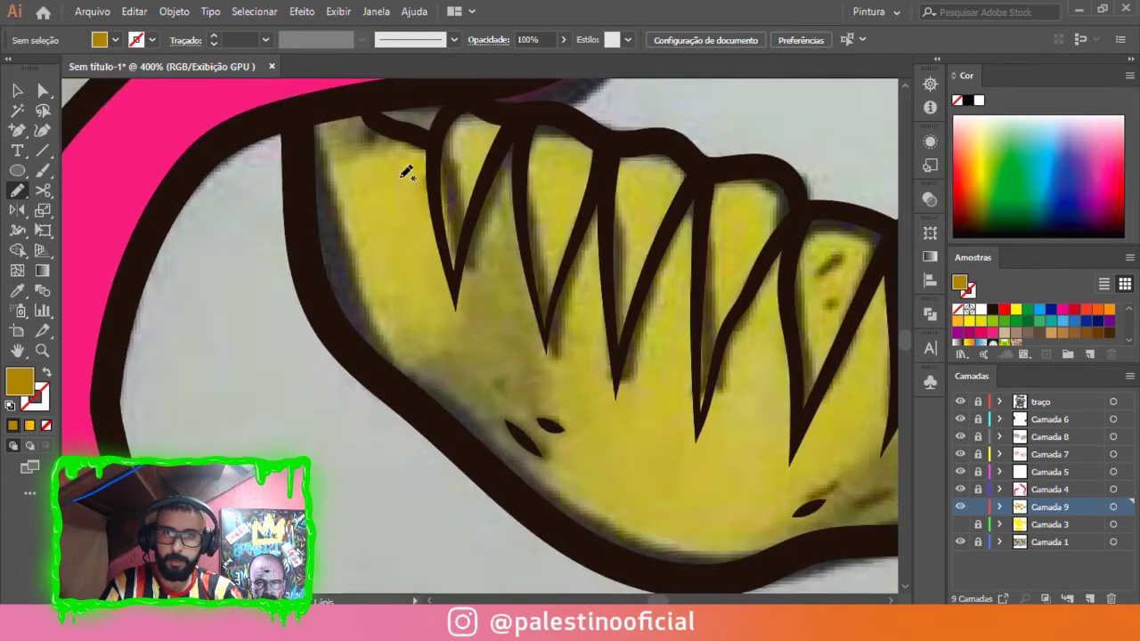
scroll(406, 172, "up", 3)
left_click_drag(251, 316, 319, 301)
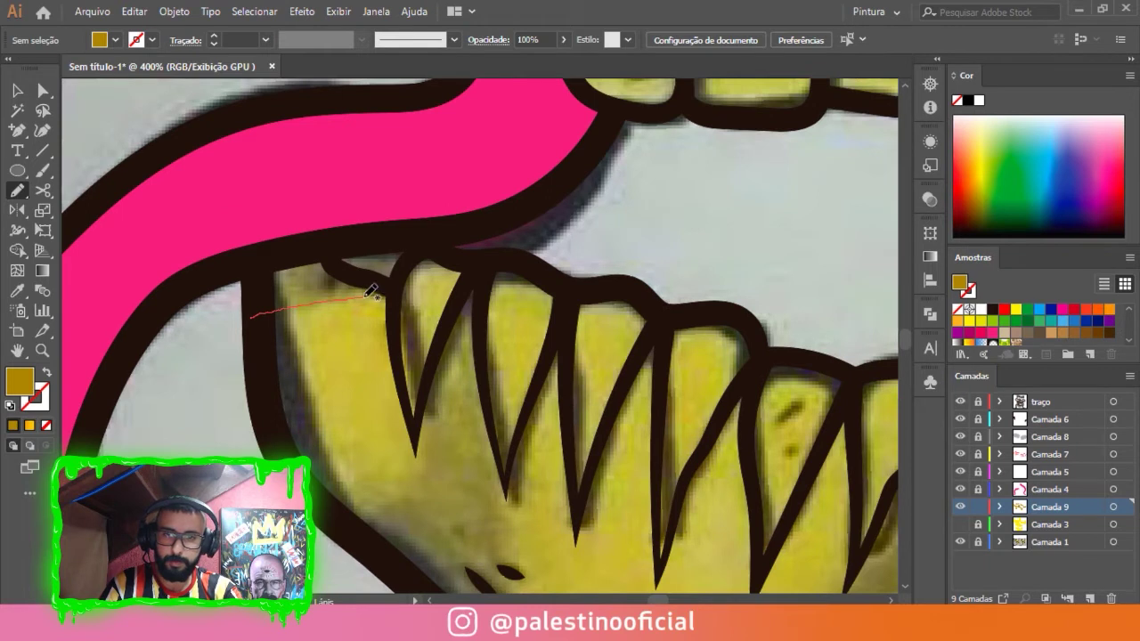
left_click_drag(463, 263, 254, 308)
Shade the leftmost lower tooth and down the jaw's left side.
scroll(267, 276, "down", 1)
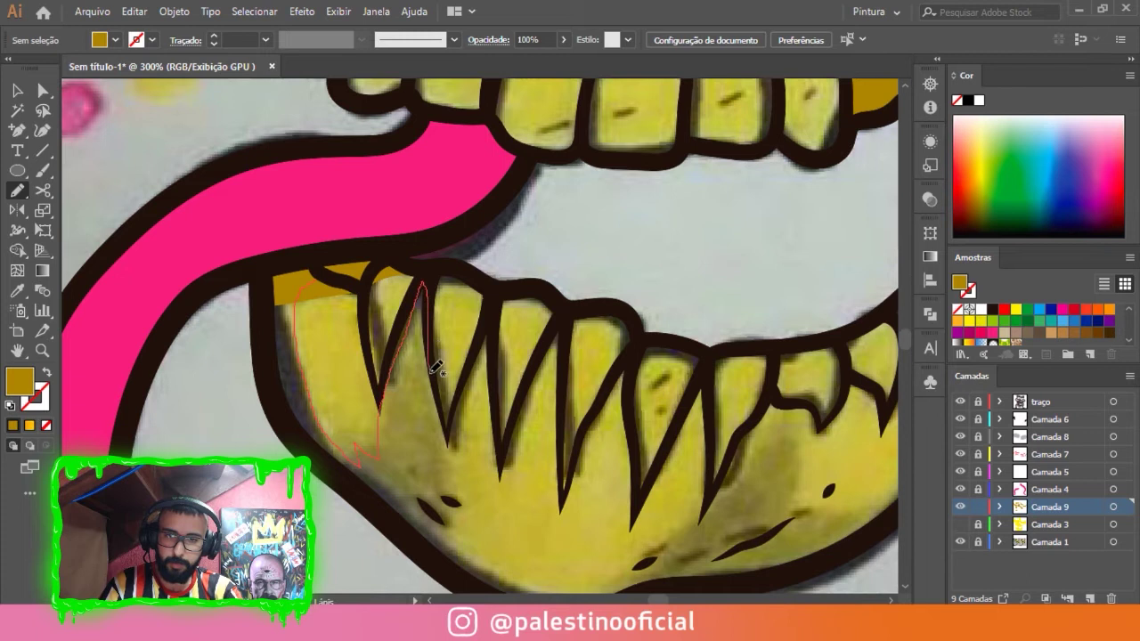
left_click_drag(445, 408, 456, 458)
mouse_move(432, 498)
left_mouse_down()
mouse_move(485, 583)
mouse_move(294, 435)
mouse_move(272, 311)
mouse_move(293, 262)
mouse_move(322, 274)
left_mouse_up()
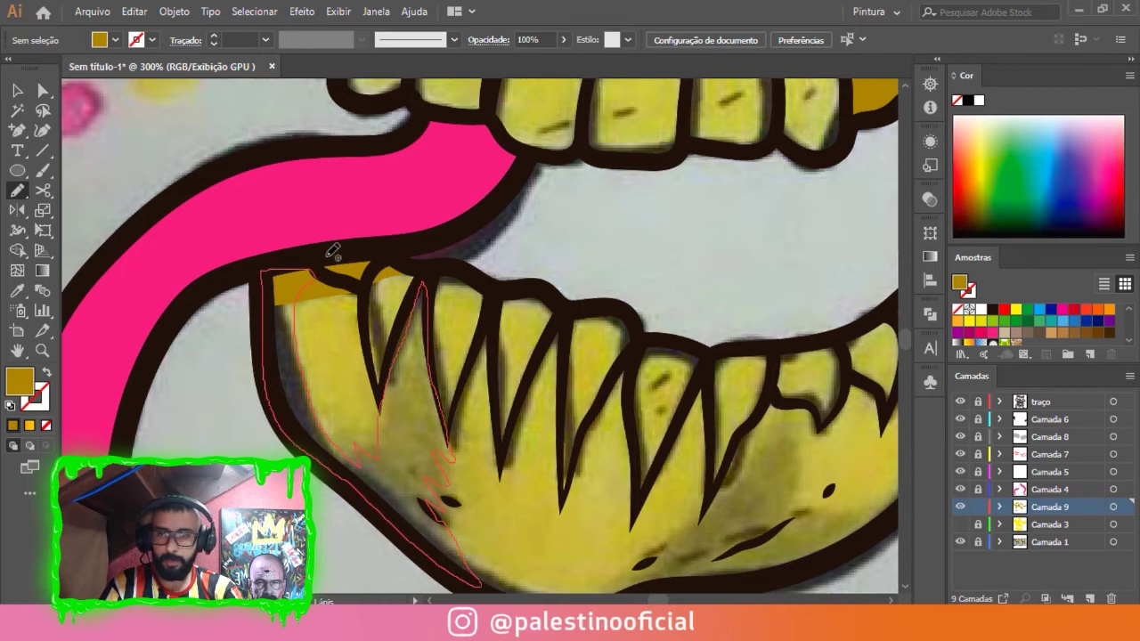
scroll(332, 252, "down", 5)
scroll(401, 222, "up", 6)
scroll(475, 204, "up", 2)
scroll(498, 125, "up", 2)
mouse_move(498, 123)
left_mouse_down()
mouse_move(394, 338)
mouse_move(356, 574)
left_mouse_up()
left_click_drag(356, 574, 477, 285)
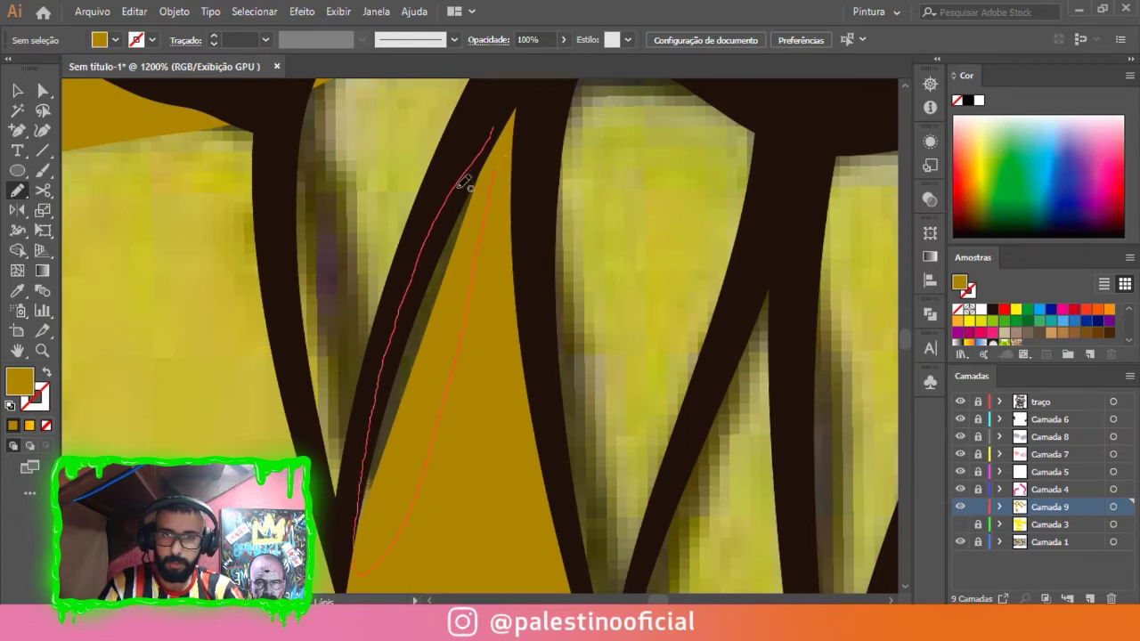
Shade across the lower teeth and along the bottom of the lower jaw.
scroll(465, 183, "down", 4)
scroll(400, 268, "down", 1)
scroll(360, 389, "up", 3)
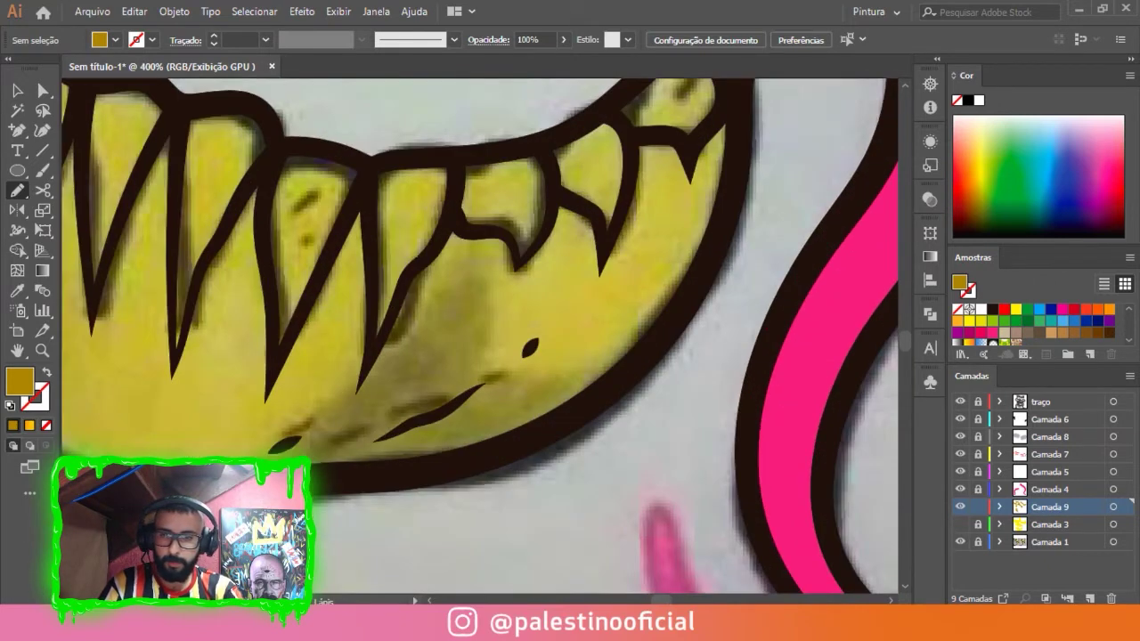
left_click_drag(232, 446, 316, 410)
mouse_move(383, 358)
left_mouse_down()
mouse_move(407, 288)
mouse_move(443, 242)
left_mouse_up()
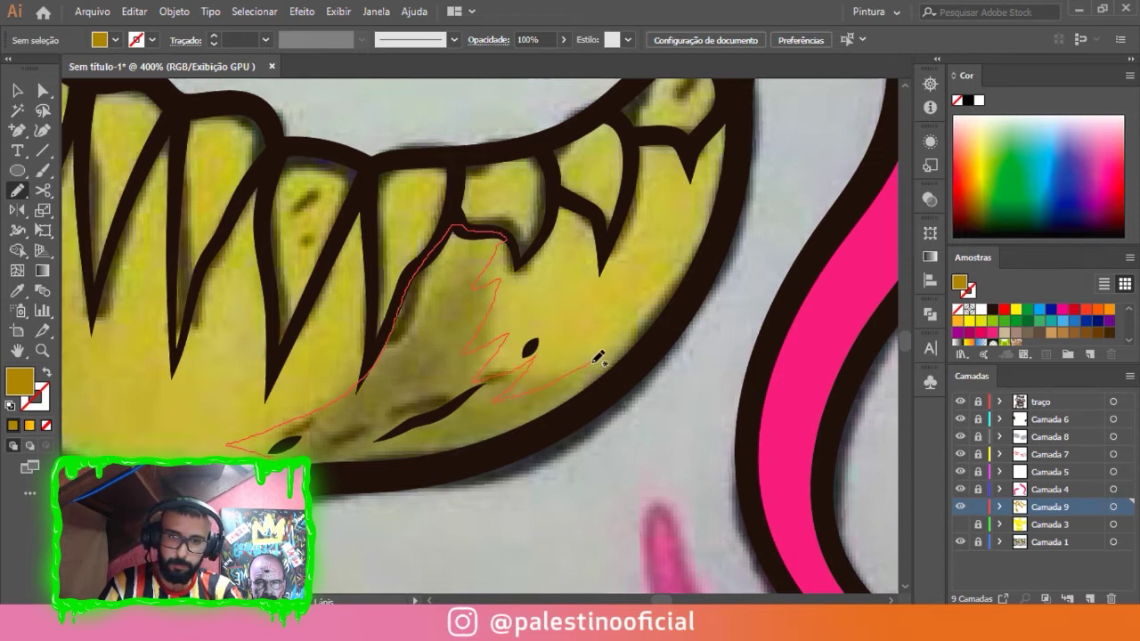
mouse_move(629, 355)
left_mouse_down()
mouse_move(560, 406)
mouse_move(442, 463)
mouse_move(311, 474)
left_mouse_up()
scroll(498, 296, "down", 4)
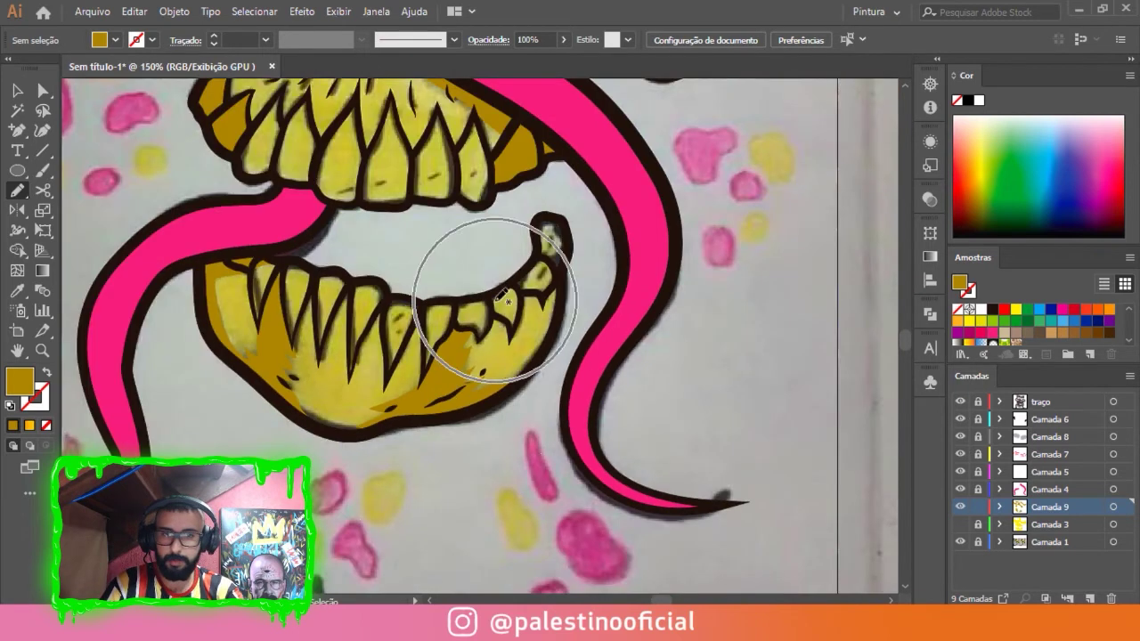
scroll(552, 294, "down", 2)
Compare against Camada 3, then shade the lower tooth tip.
left_click(961, 525)
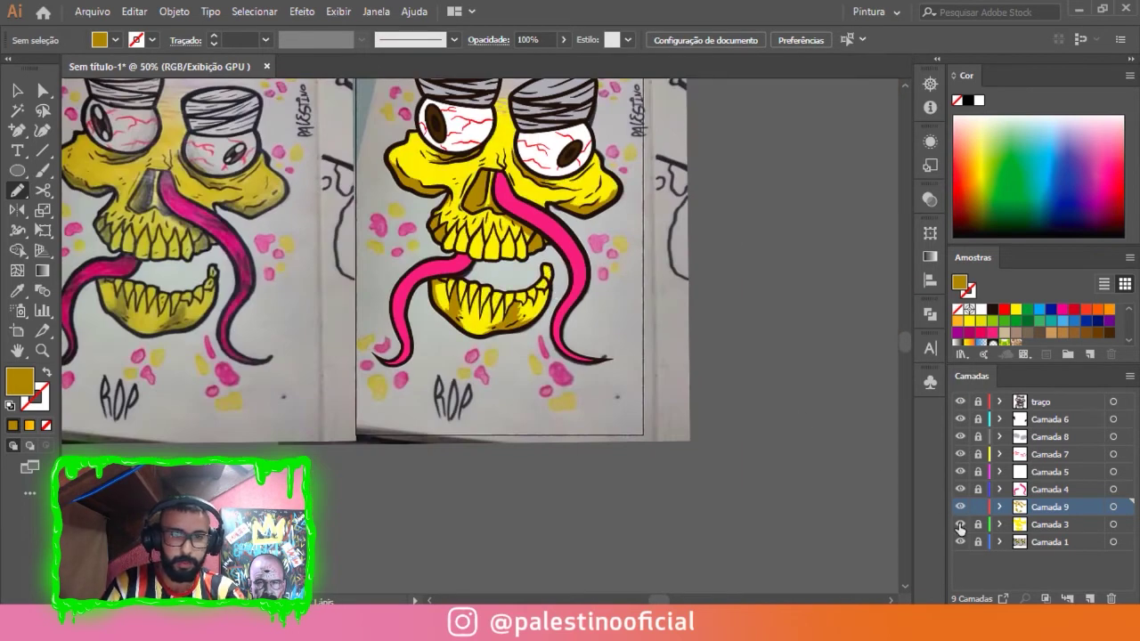
scroll(671, 334, "up", 2)
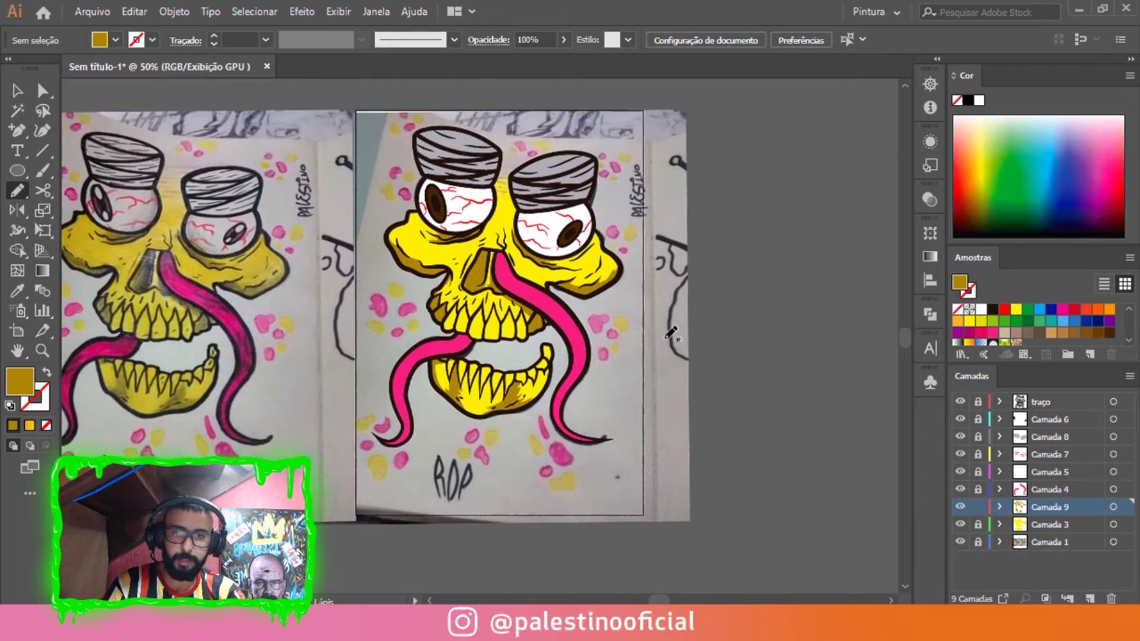
left_click(960, 526)
scroll(504, 328, "up", 3)
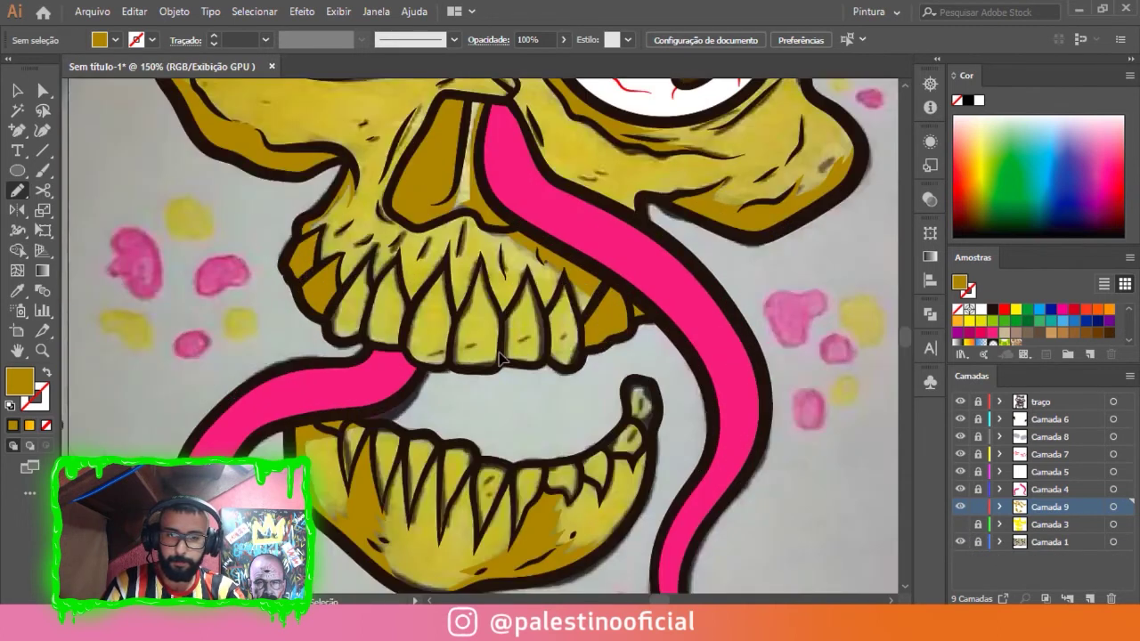
scroll(502, 359, "down", 2)
scroll(574, 325, "up", 4)
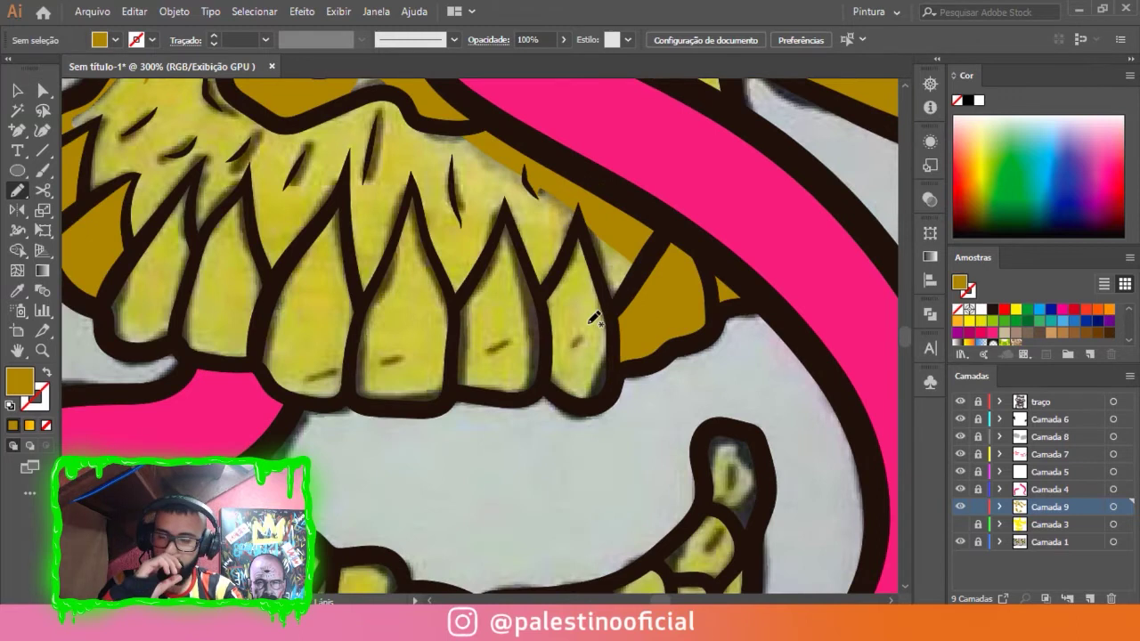
scroll(623, 278, "down", 3)
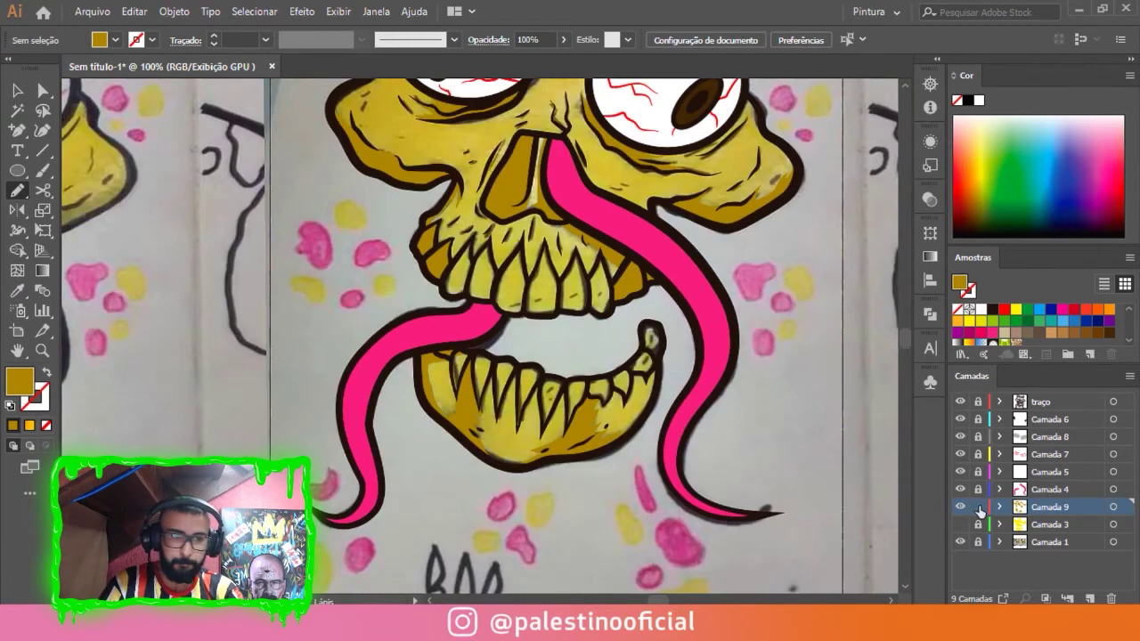
scroll(659, 336, "up", 3)
scroll(651, 306, "up", 2)
mouse_move(612, 184)
left_mouse_down()
mouse_move(590, 242)
mouse_move(605, 321)
mouse_move(646, 356)
mouse_move(717, 343)
mouse_move(704, 196)
left_mouse_up()
scroll(682, 223, "down", 2)
scroll(656, 279, "up", 2)
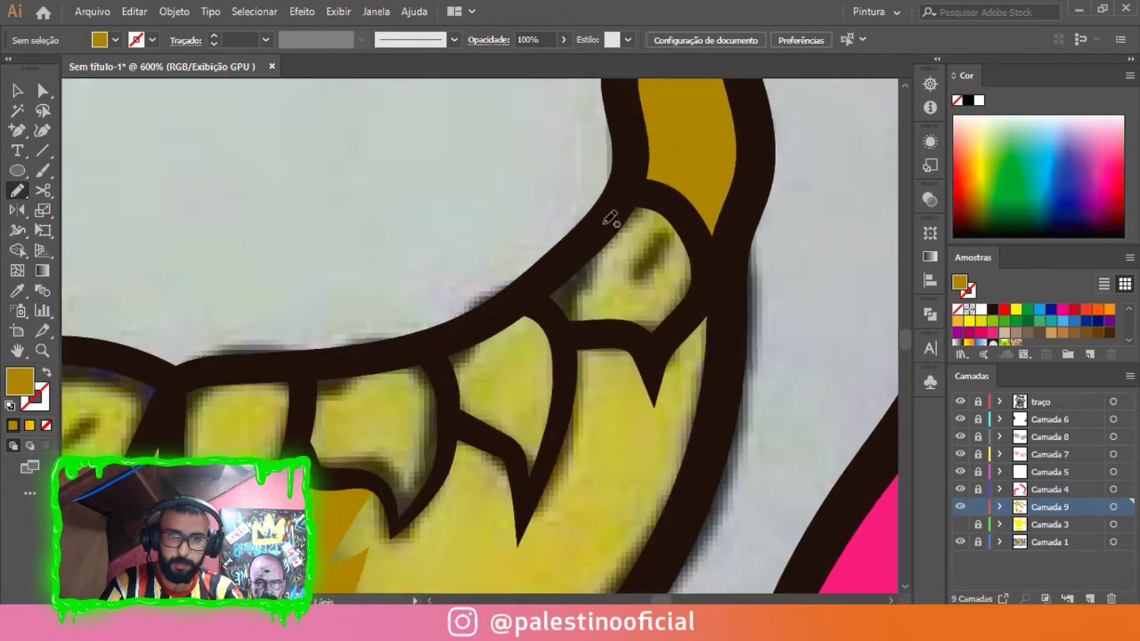
Add shading slivers along the top edges of the remaining lower teeth.
left_click_drag(549, 297, 656, 190)
mouse_move(571, 250)
left_mouse_down()
mouse_move(694, 219)
mouse_move(686, 313)
mouse_move(593, 326)
mouse_move(532, 287)
mouse_move(597, 249)
left_mouse_up()
scroll(599, 249, "down", 3)
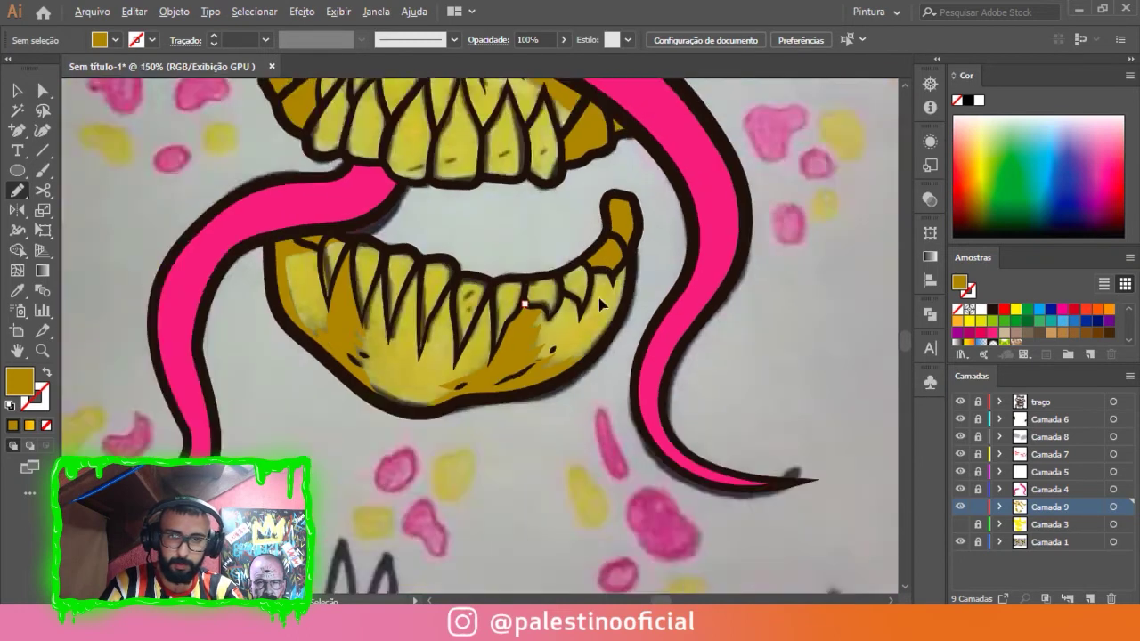
scroll(642, 258, "up", 2)
mouse_move(673, 191)
left_mouse_down()
mouse_move(651, 297)
mouse_move(596, 422)
mouse_move(674, 283)
mouse_move(678, 174)
left_mouse_up()
scroll(704, 234, "down", 3)
scroll(436, 191, "up", 2)
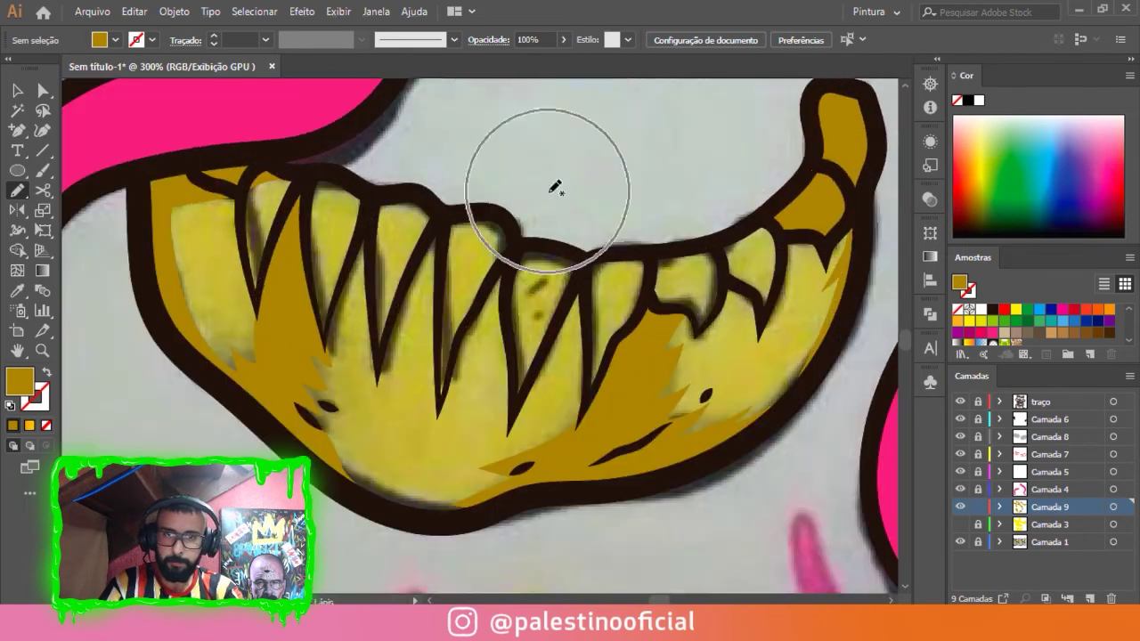
scroll(547, 182, "up", 2)
mouse_move(304, 168)
left_mouse_down()
mouse_move(273, 154)
mouse_move(198, 183)
mouse_move(191, 294)
mouse_move(206, 367)
mouse_move(233, 383)
mouse_move(305, 165)
left_mouse_up()
scroll(481, 260, "down", 5)
scroll(481, 260, "up", 3)
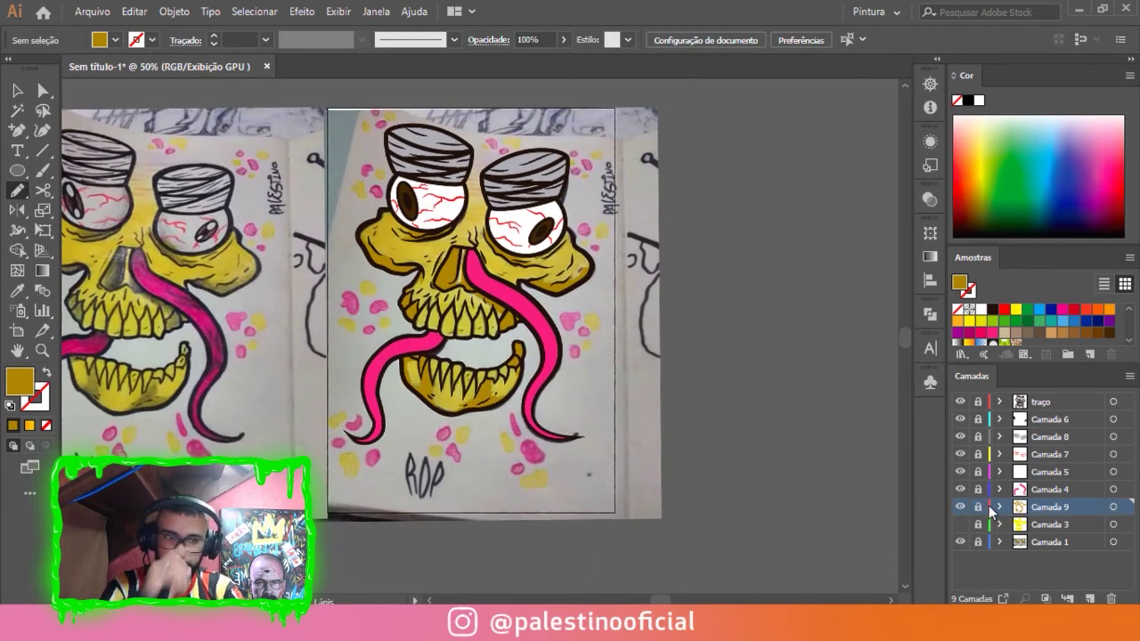
Hide the sketch layer, select the traço artwork and apply Outline Stroke.
scroll(496, 216, "up", 1)
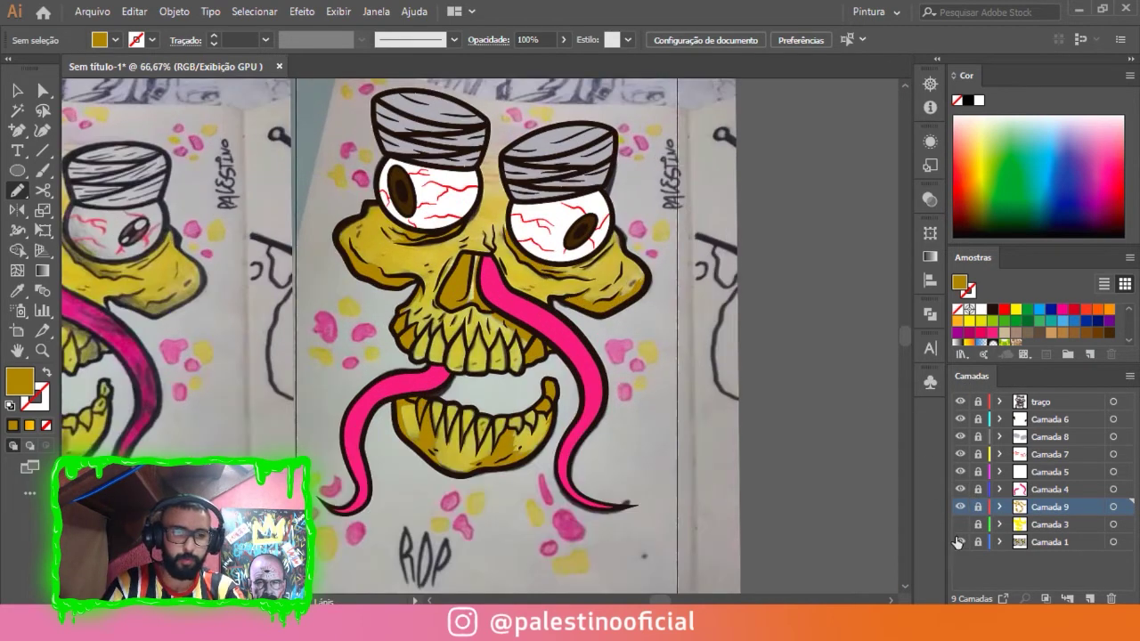
left_click(959, 542)
scroll(516, 147, "up", 1)
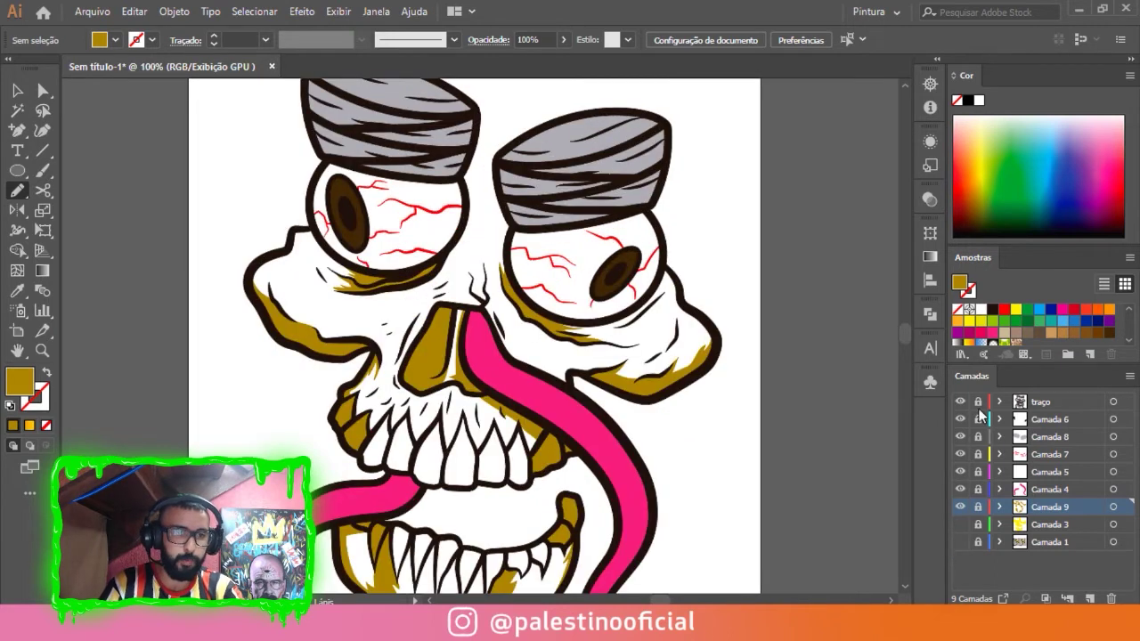
left_click(1113, 402)
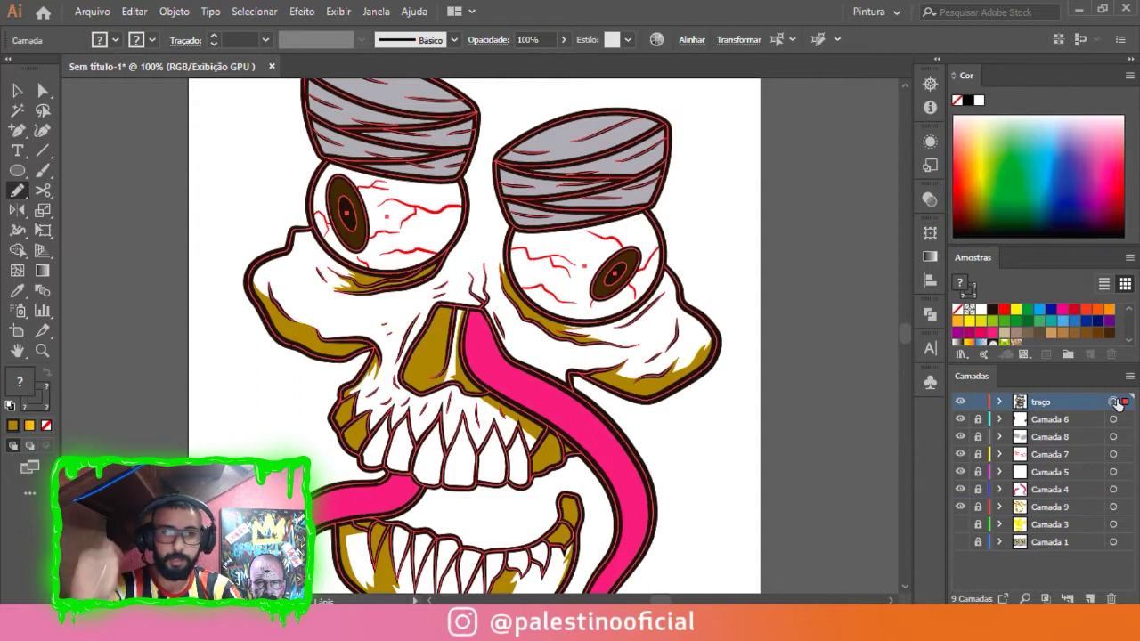
left_click(1115, 402)
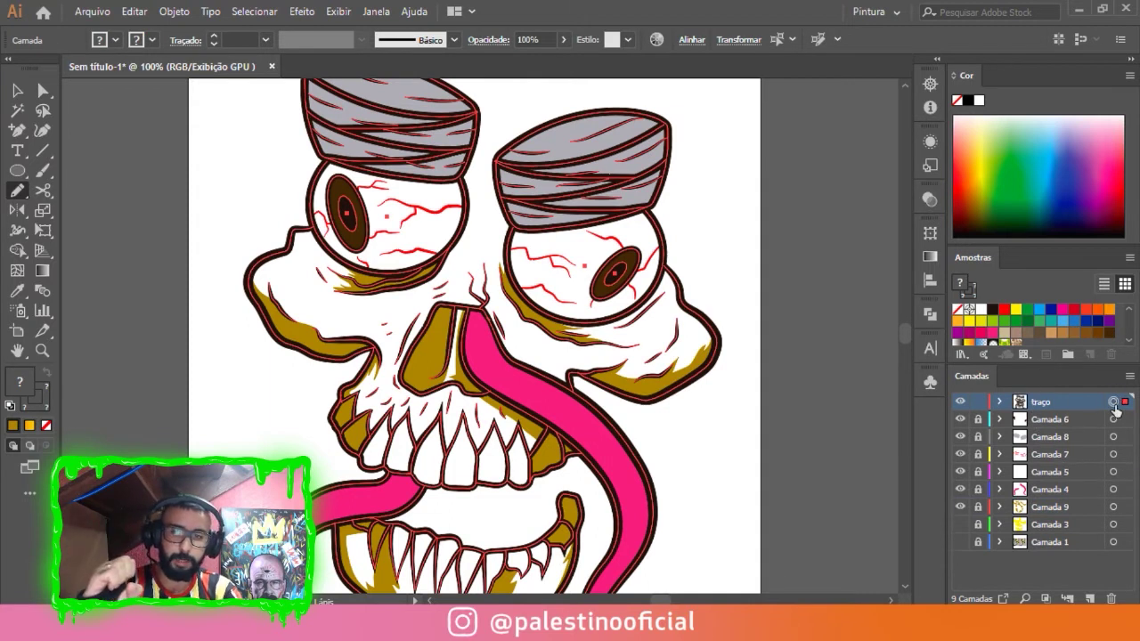
left_click(176, 13)
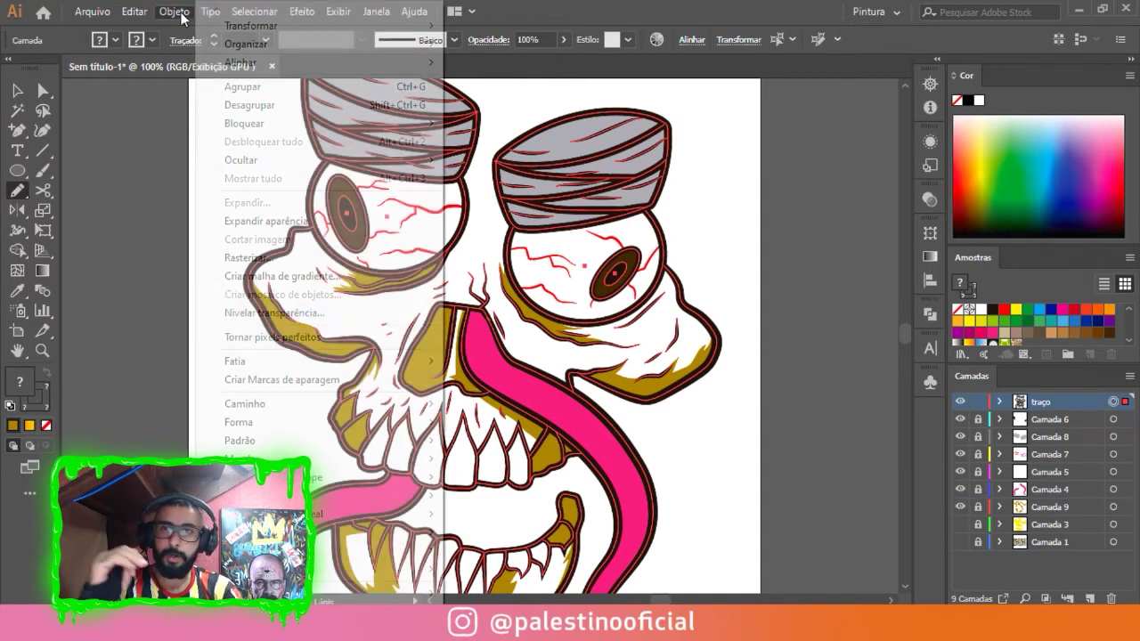
mouse_move(312, 403)
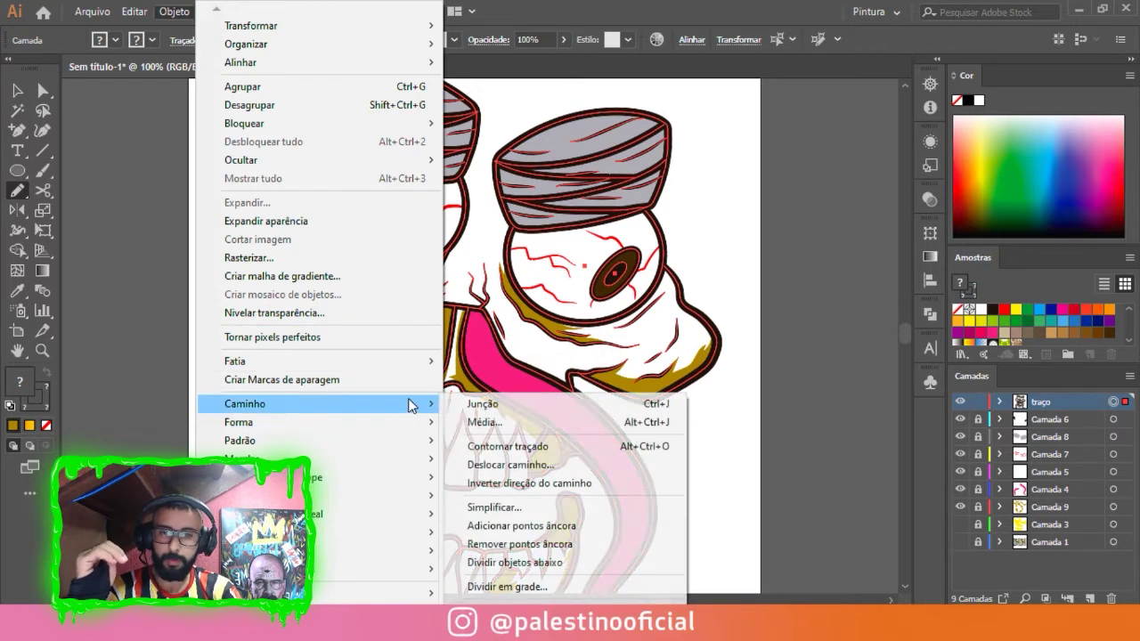
left_click(510, 446)
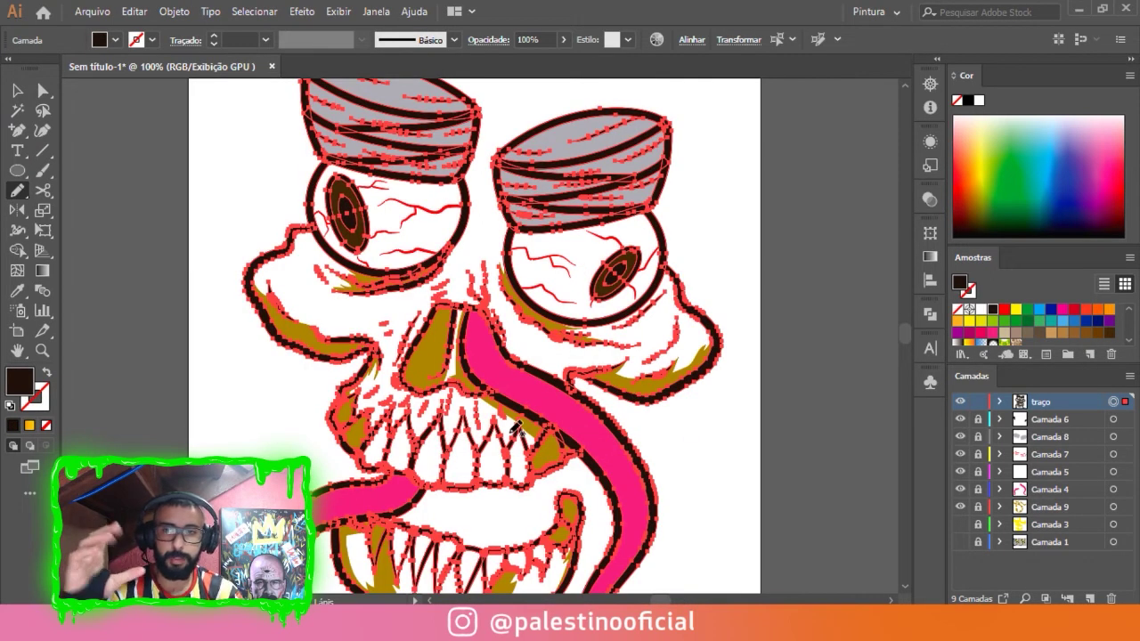
Fill the outlines with 000000 black, deselect, and show Camada 3 again.
double_click(22, 383)
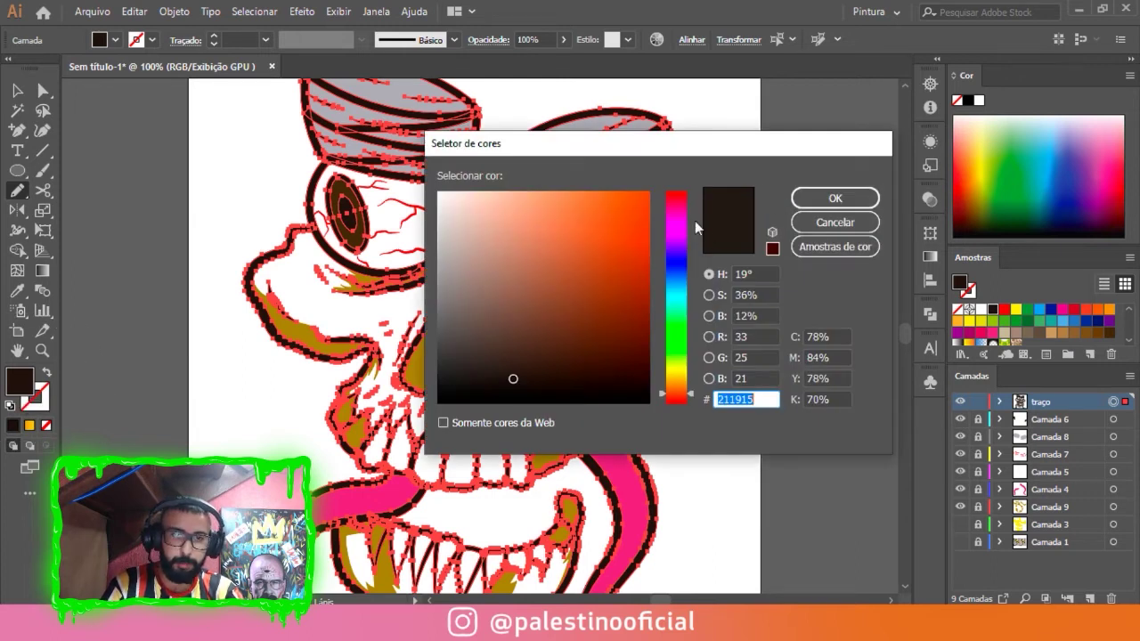
left_click_drag(512, 379, 425, 412)
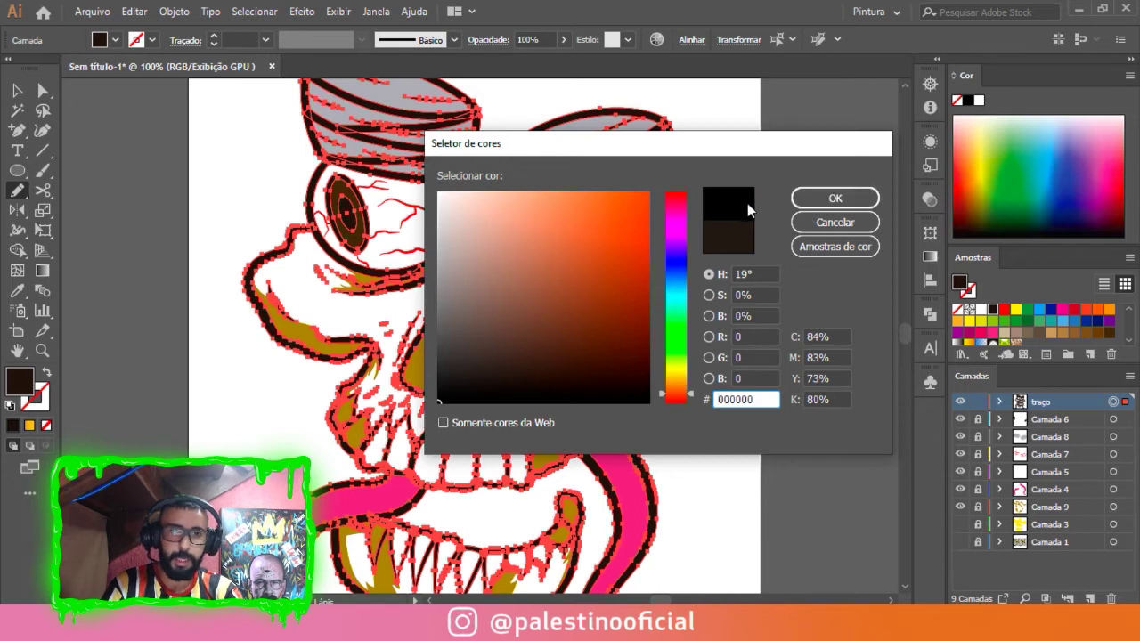
left_click(835, 197)
key("v")
left_click(193, 169)
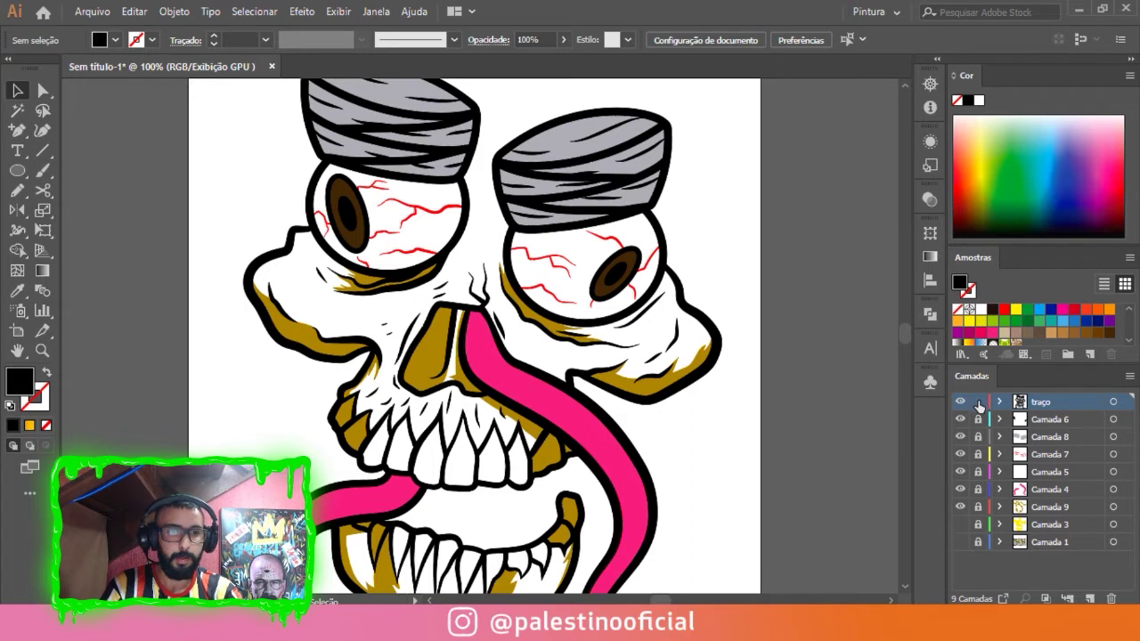
left_click(959, 524)
scroll(459, 387, "up", 1)
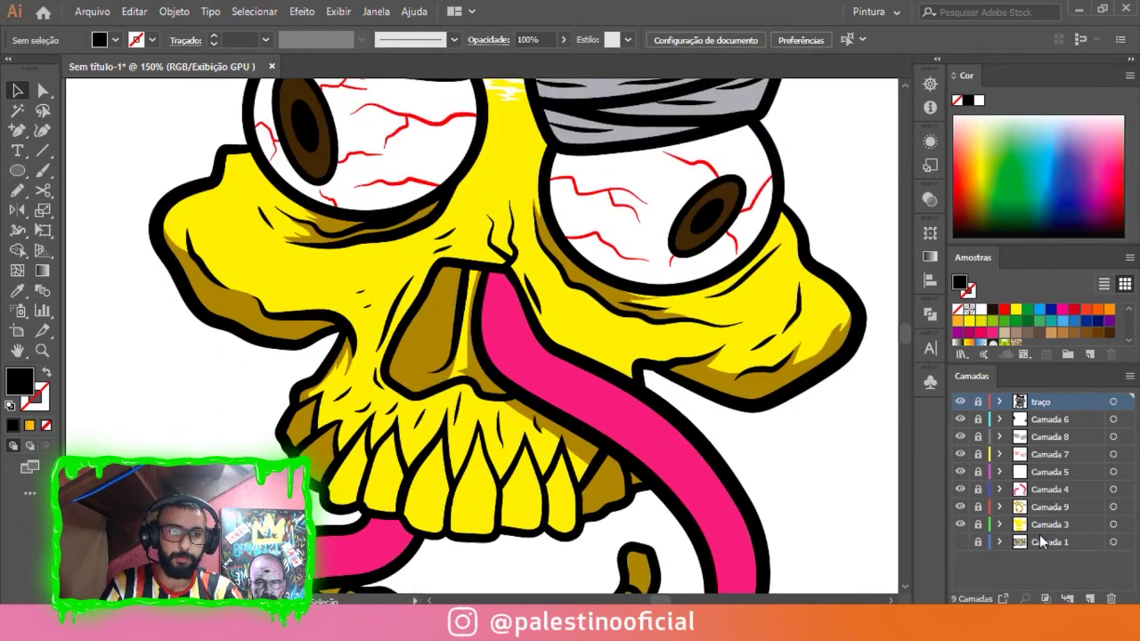
Show the scanned sketch layer and add Camada 10 above Camada 9.
left_click(960, 507)
left_click(960, 506)
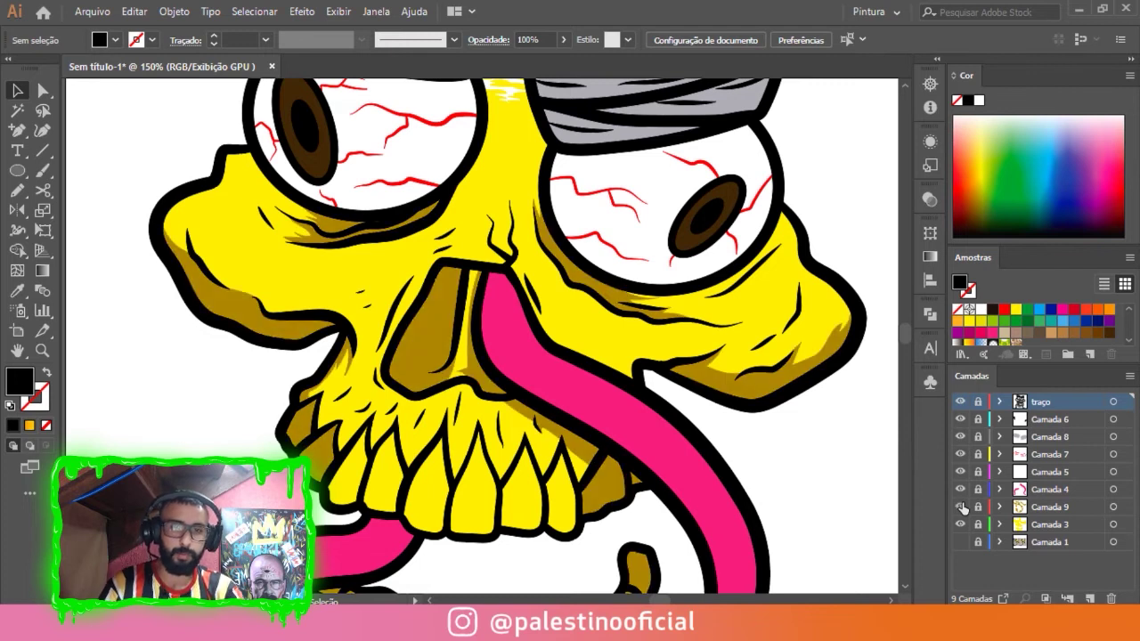
key("ctrl+minus")
key("ctrl+minus")
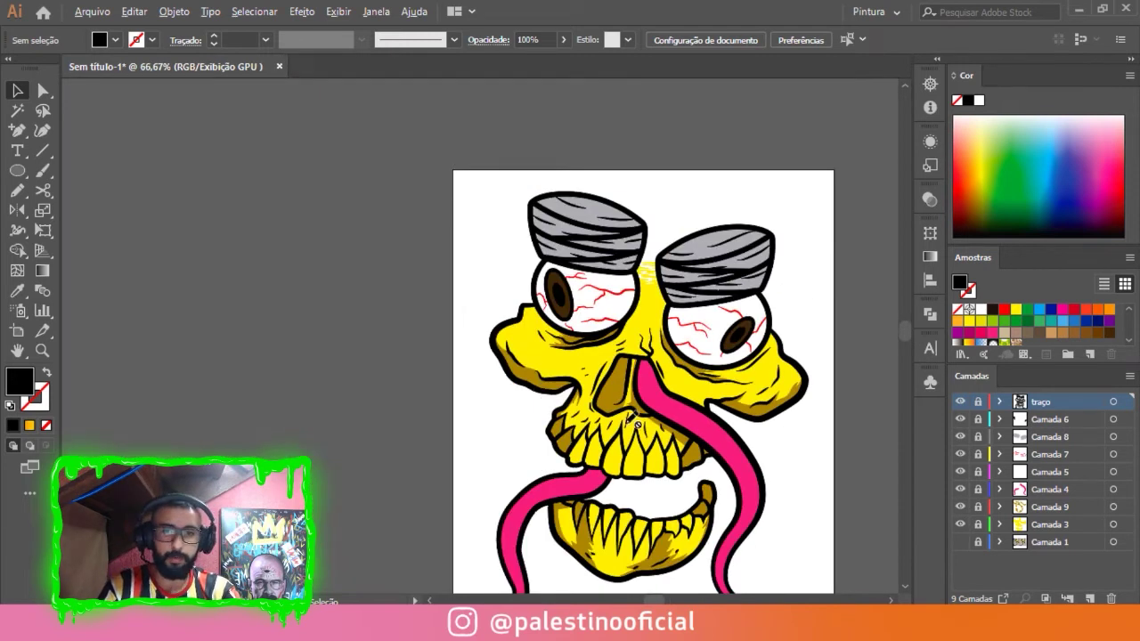
key("ctrl+plus")
key("ctrl+plus")
key("ctrl+plus")
left_click(960, 542)
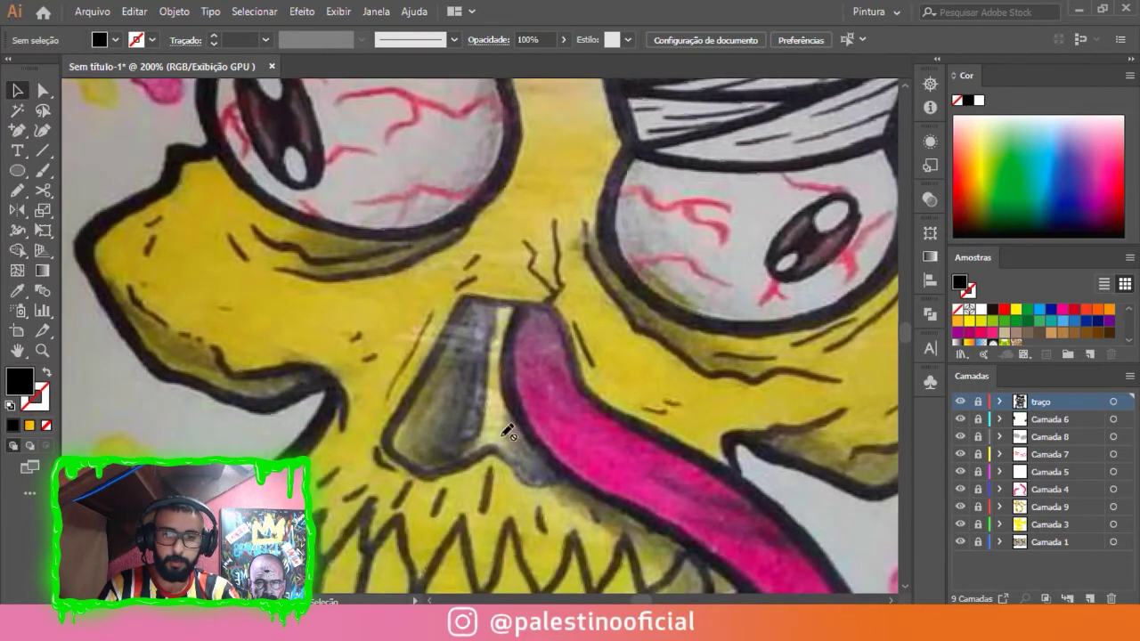
key("ctrl+minus")
key("ctrl+minus")
key("ctrl+minus")
scroll(851, 325, "up", 1)
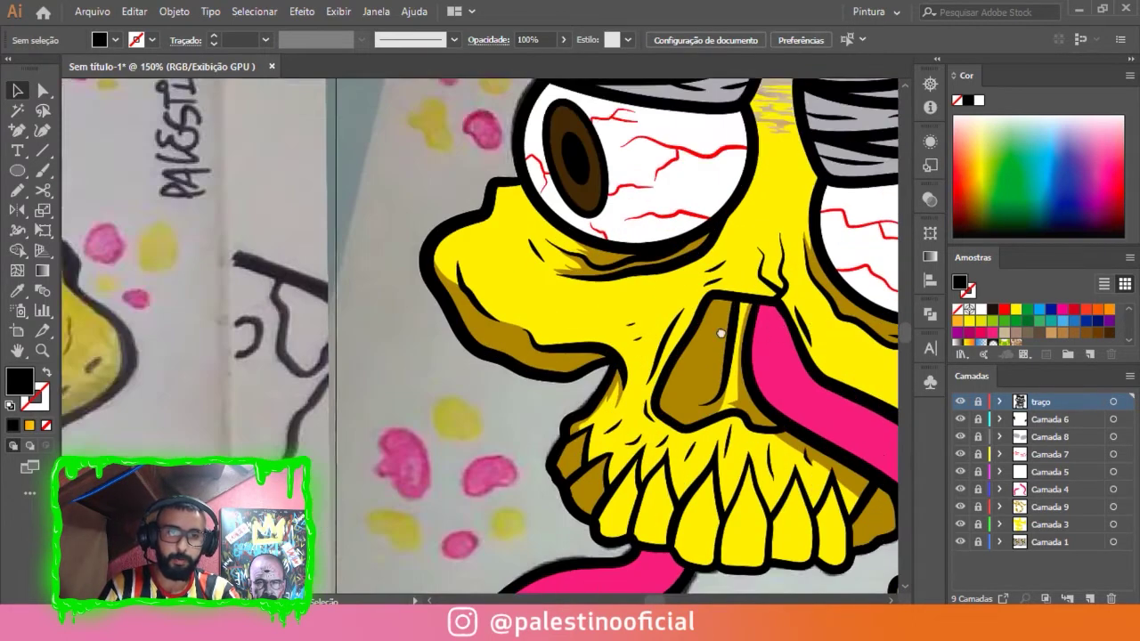
scroll(850, 325, "up", 2)
left_click(1051, 525)
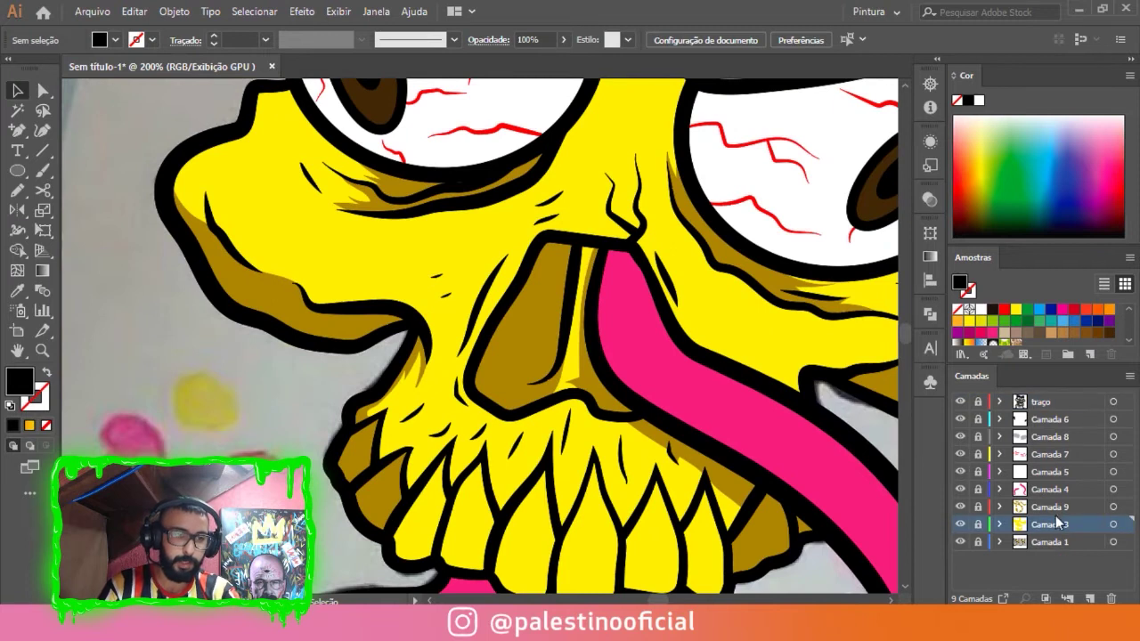
left_click(1051, 506)
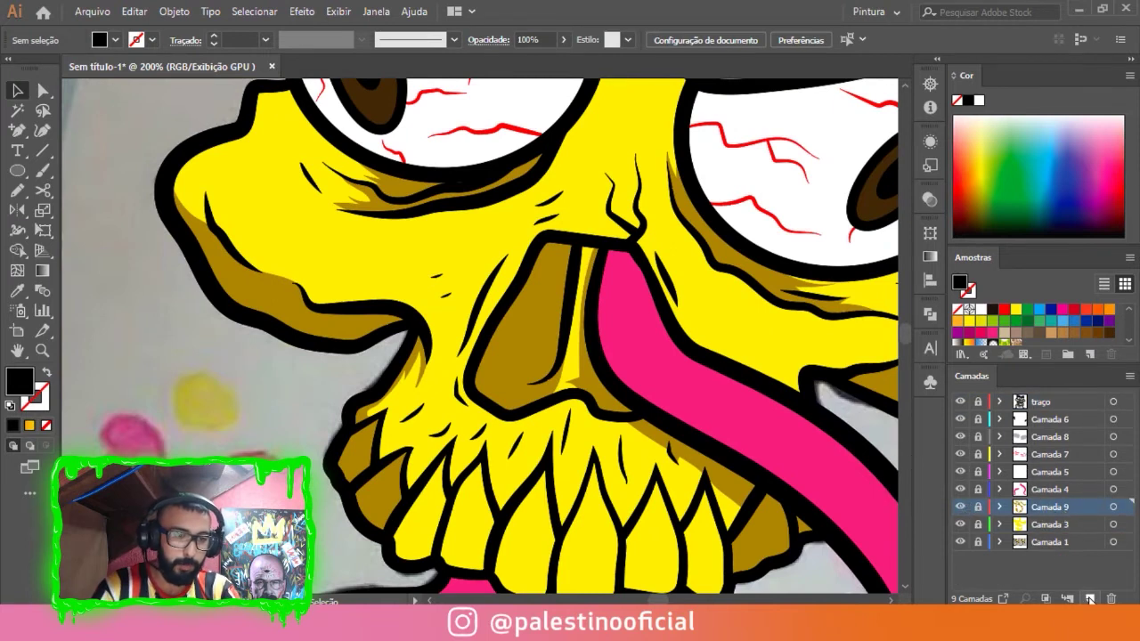
left_click(1089, 599)
Sample the nose brown with the Eyedropper and darken the fill to 2D2505.
key("o")
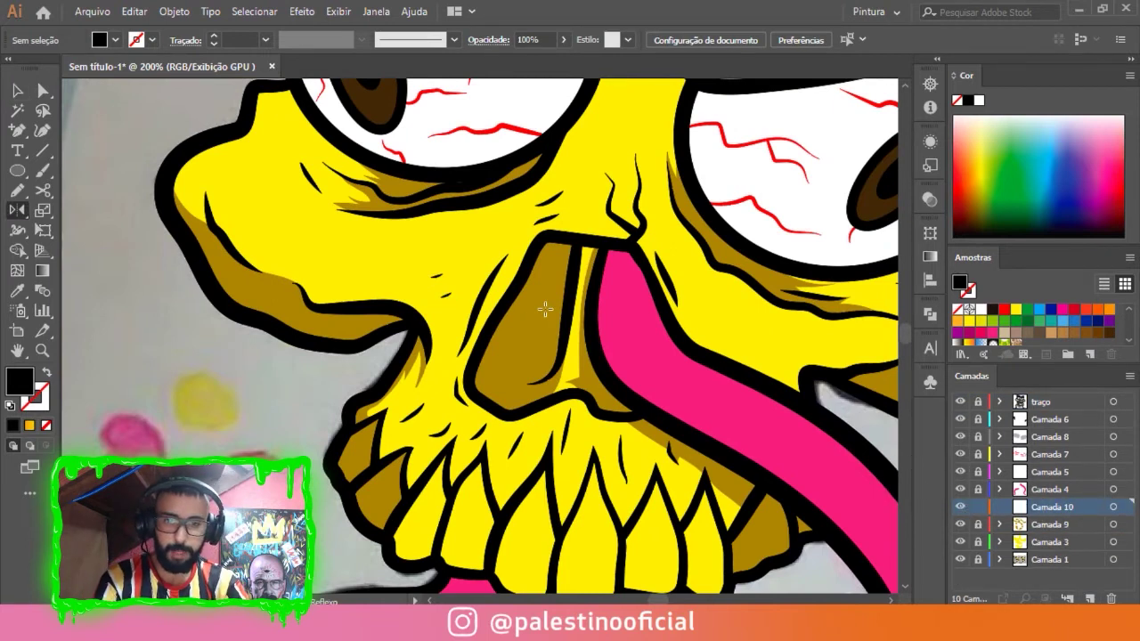
key("i")
left_click(549, 303)
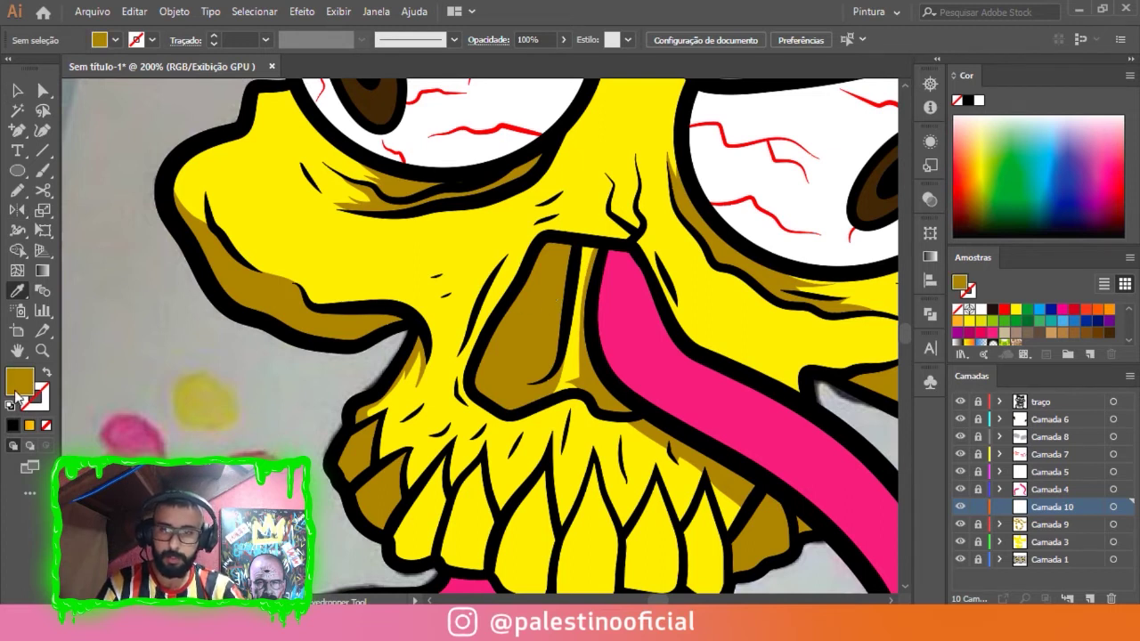
double_click(18, 385)
left_click_drag(633, 299, 630, 366)
left_click(817, 198)
With yellow and shading layers hidden, draw a closed dark brown shadow inside the nose cavity.
key("n")
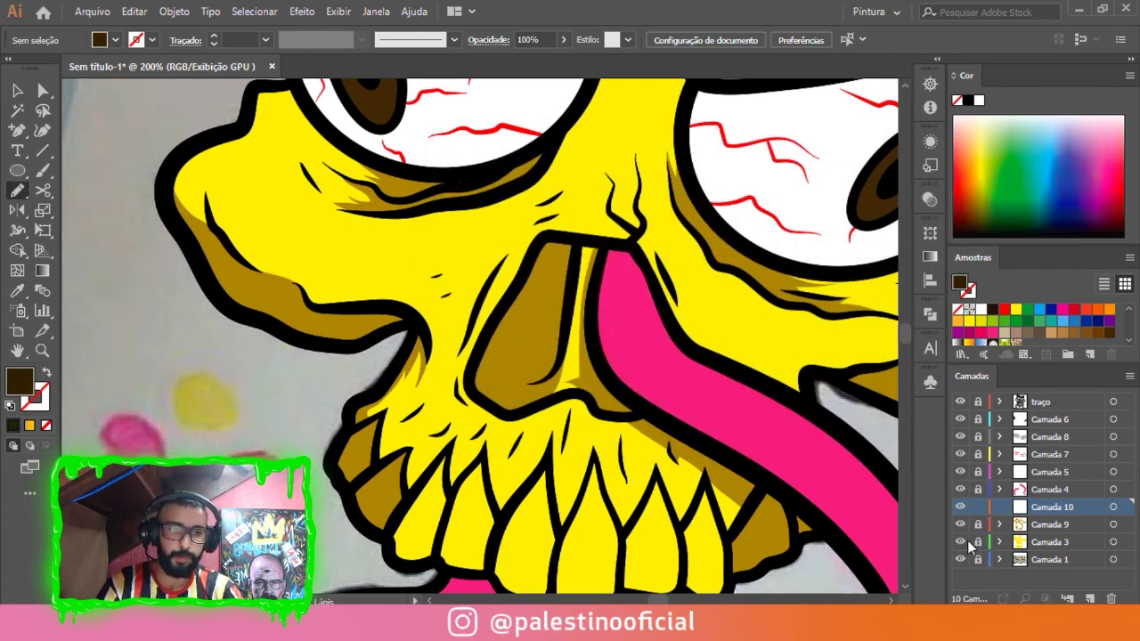
left_click(960, 542)
key("ctrl+plus")
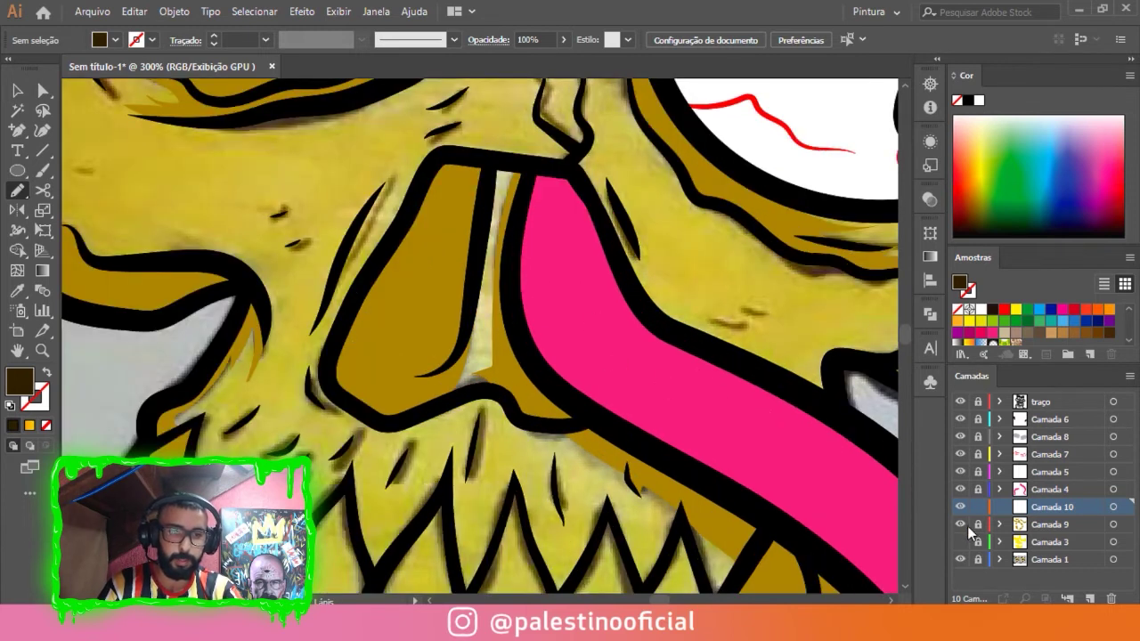
left_click(959, 525)
key("ctrl+plus")
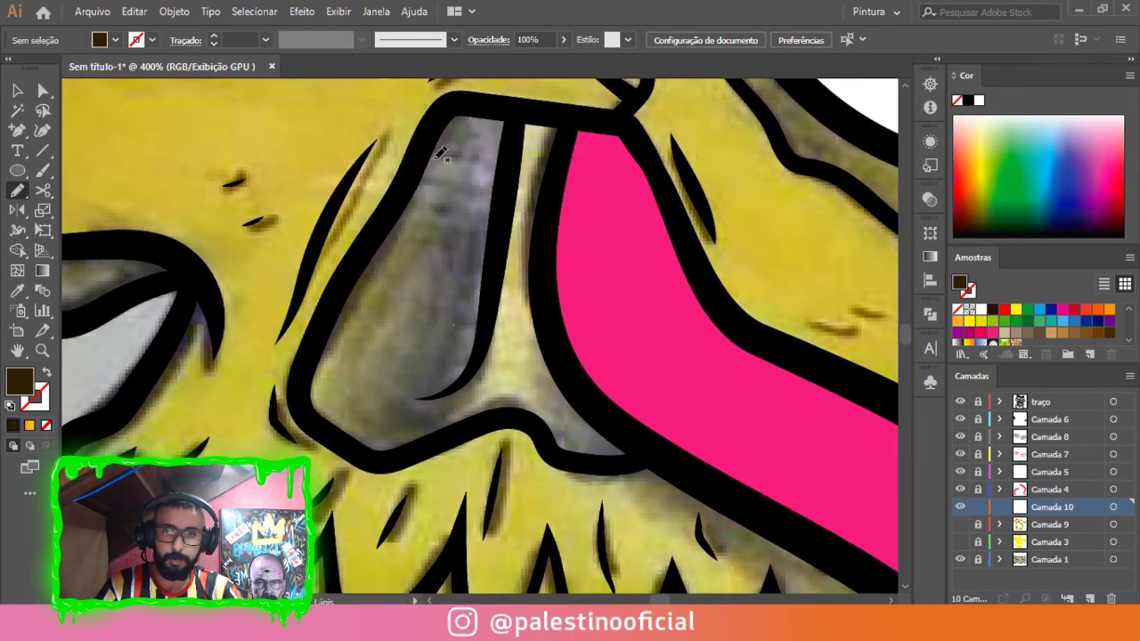
mouse_move(381, 233)
left_mouse_down()
mouse_move(333, 326)
mouse_move(392, 252)
mouse_move(437, 229)
left_mouse_up()
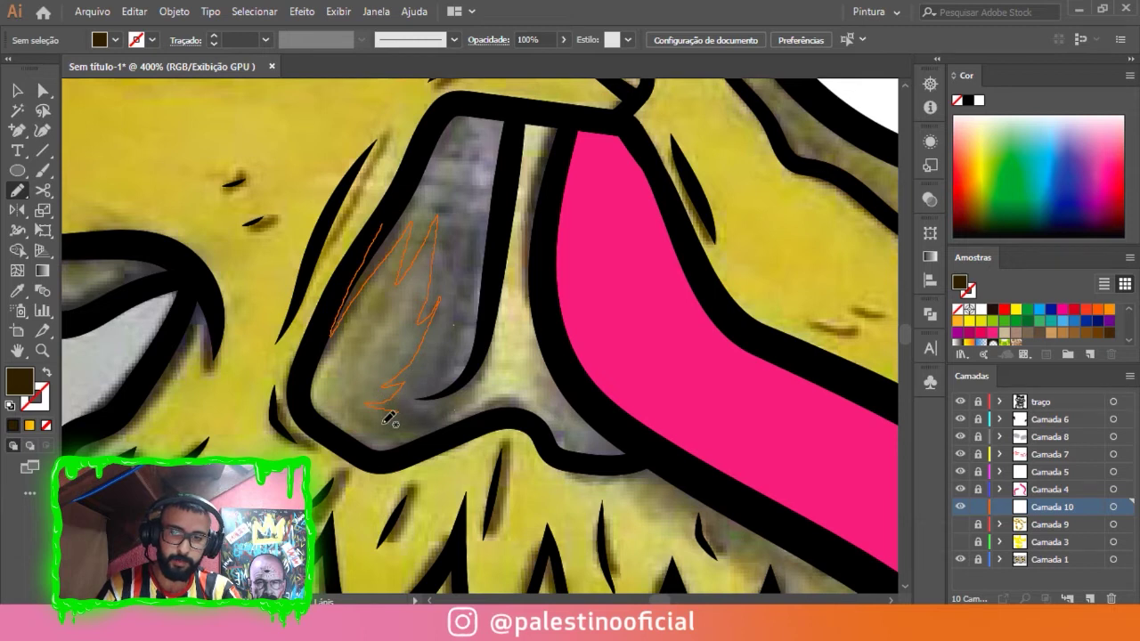
left_click_drag(399, 430, 458, 408)
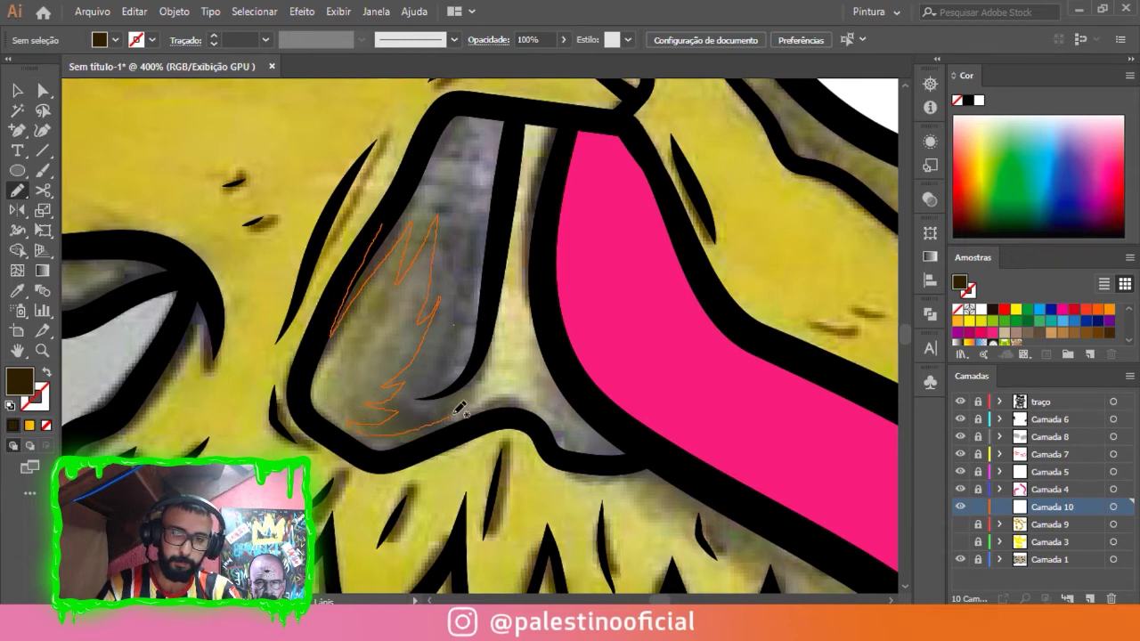
left_click_drag(489, 355, 518, 132)
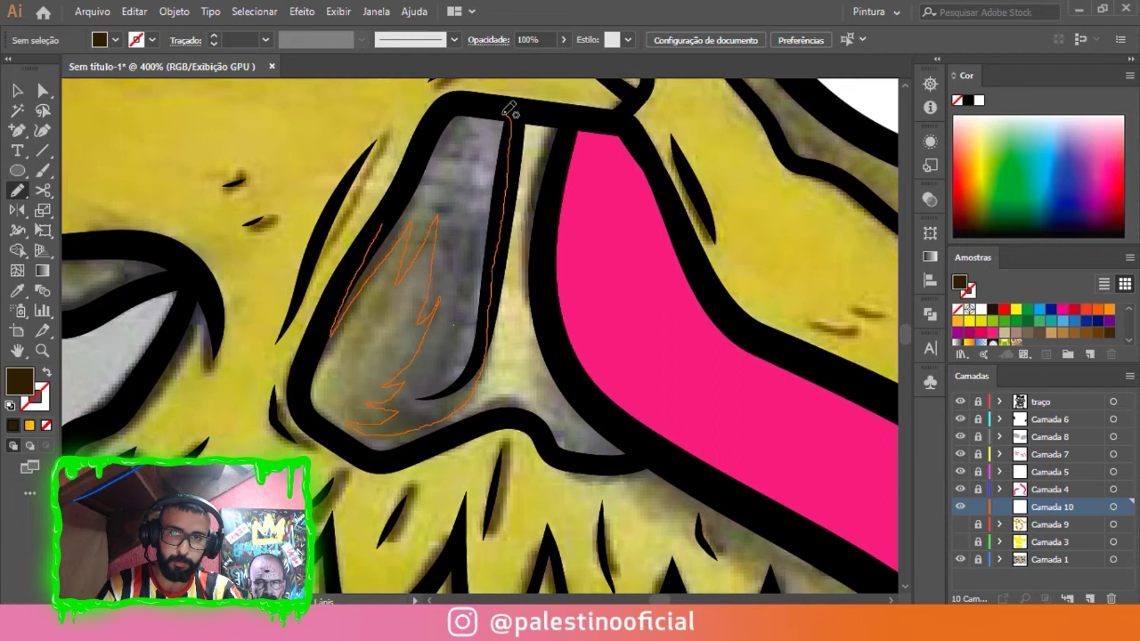
left_click_drag(456, 105, 385, 221)
key("a")
left_click(420, 114)
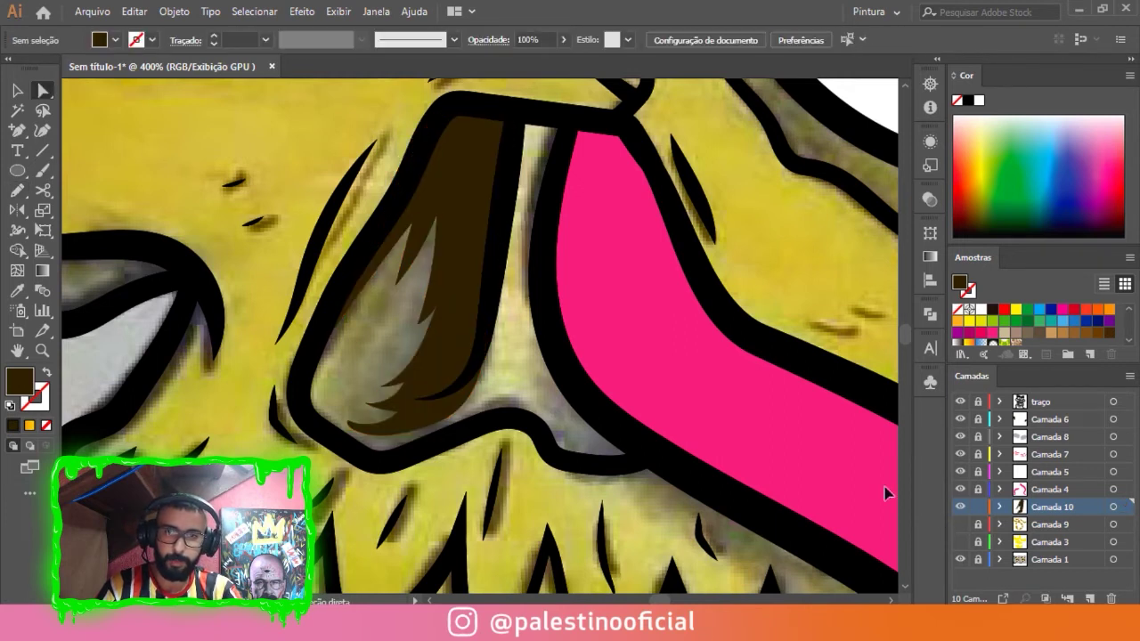
Draw a small dark brown shadow stroke at the nose base.
left_click(960, 540)
scroll(696, 357, "down", 5)
scroll(623, 339, "down", 5)
scroll(561, 332, "up", 3)
scroll(561, 331, "up", 3)
key("n")
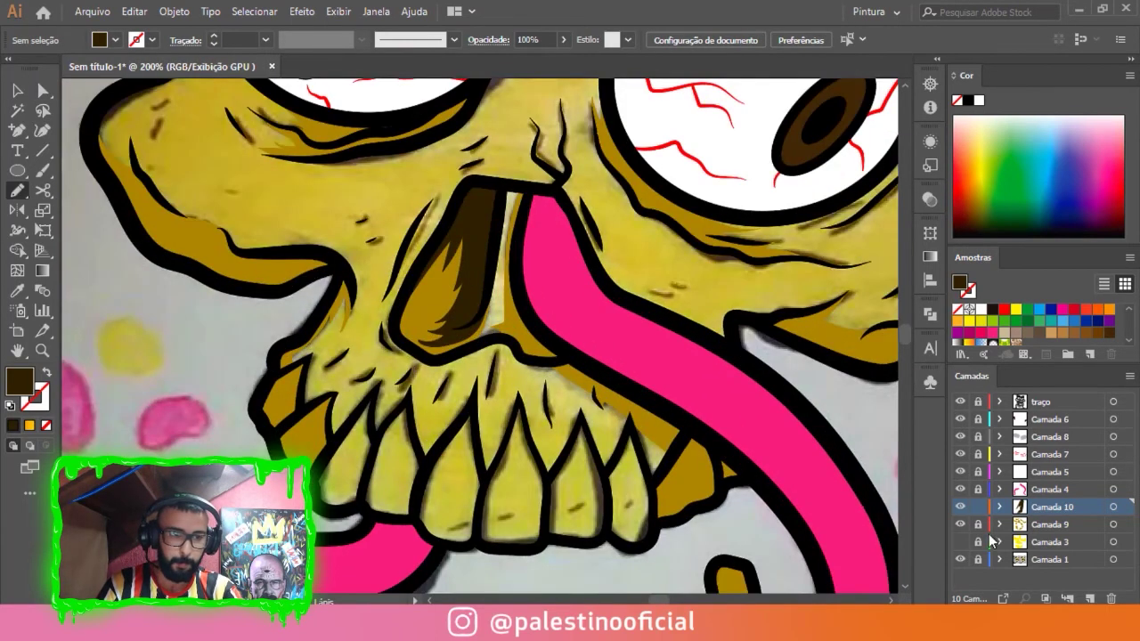
left_click(960, 525)
scroll(603, 388, "up", 1)
scroll(621, 389, "up", 1)
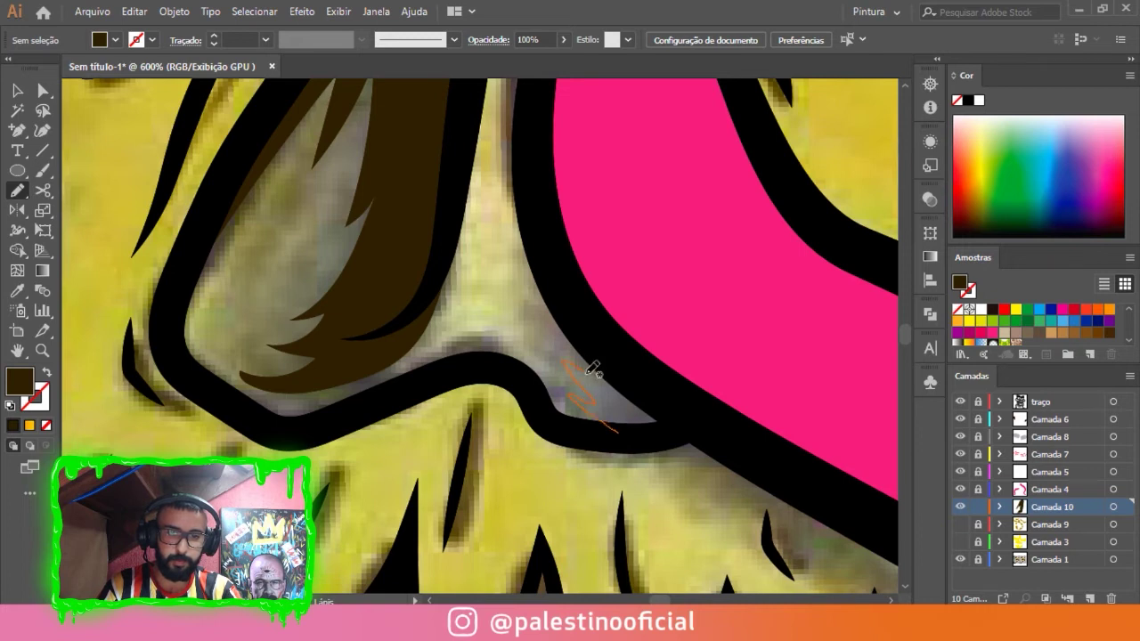
left_click_drag(592, 368, 679, 419)
scroll(703, 427, "down", 2)
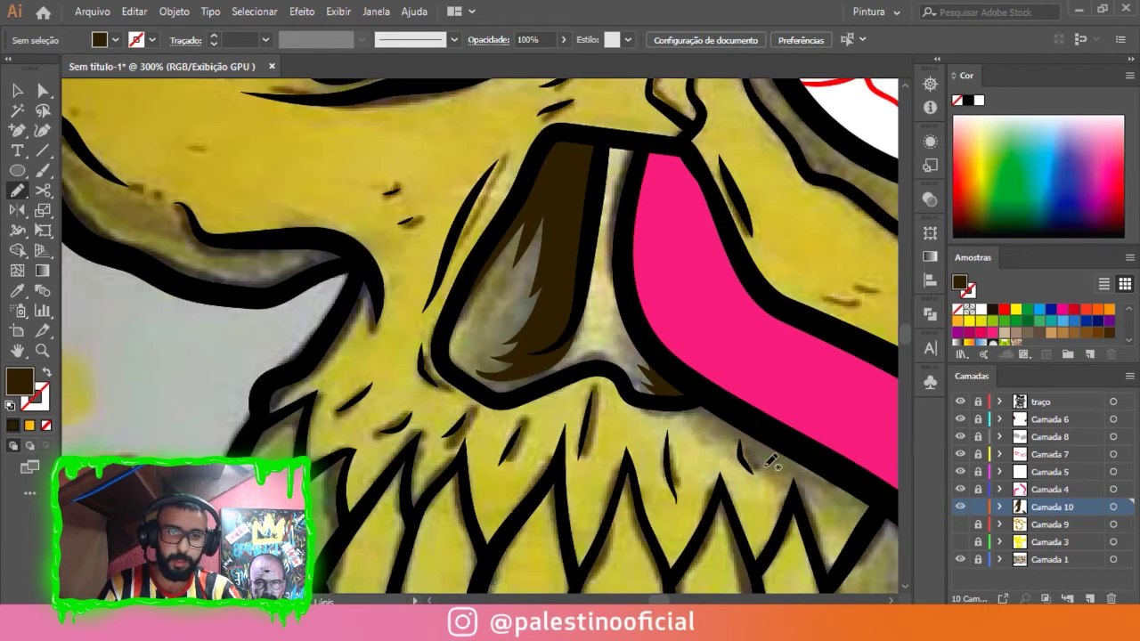
scroll(771, 462, "down", 1)
scroll(504, 300, "up", 2)
scroll(437, 275, "up", 1)
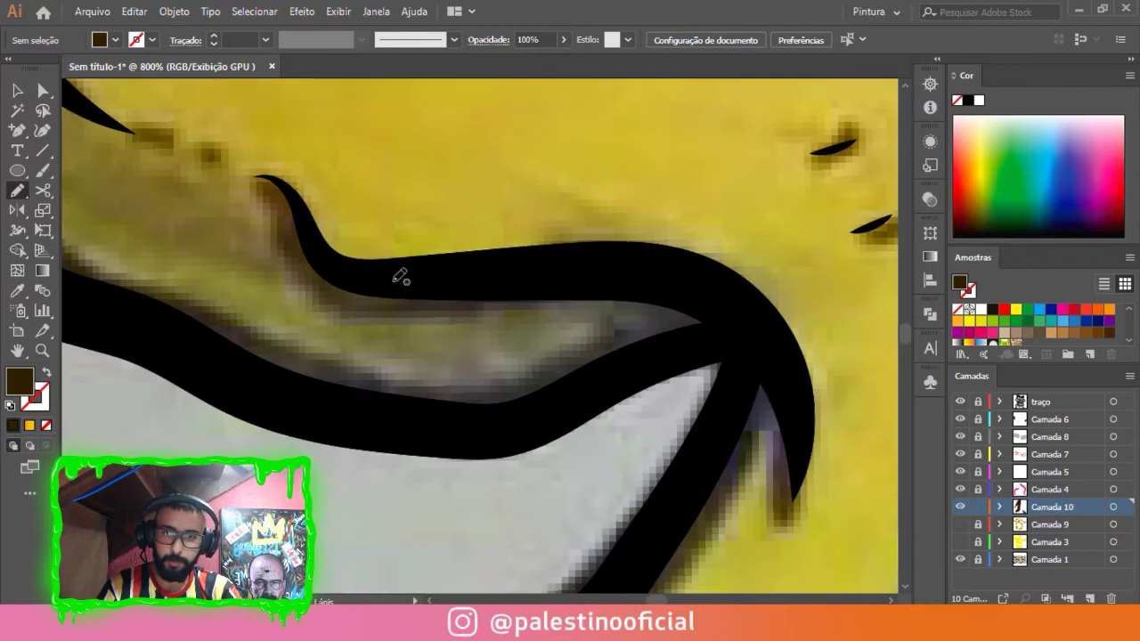
Draw a zigzag dark brown shadow shape along the mouth outline.
left_click_drag(393, 281, 521, 305)
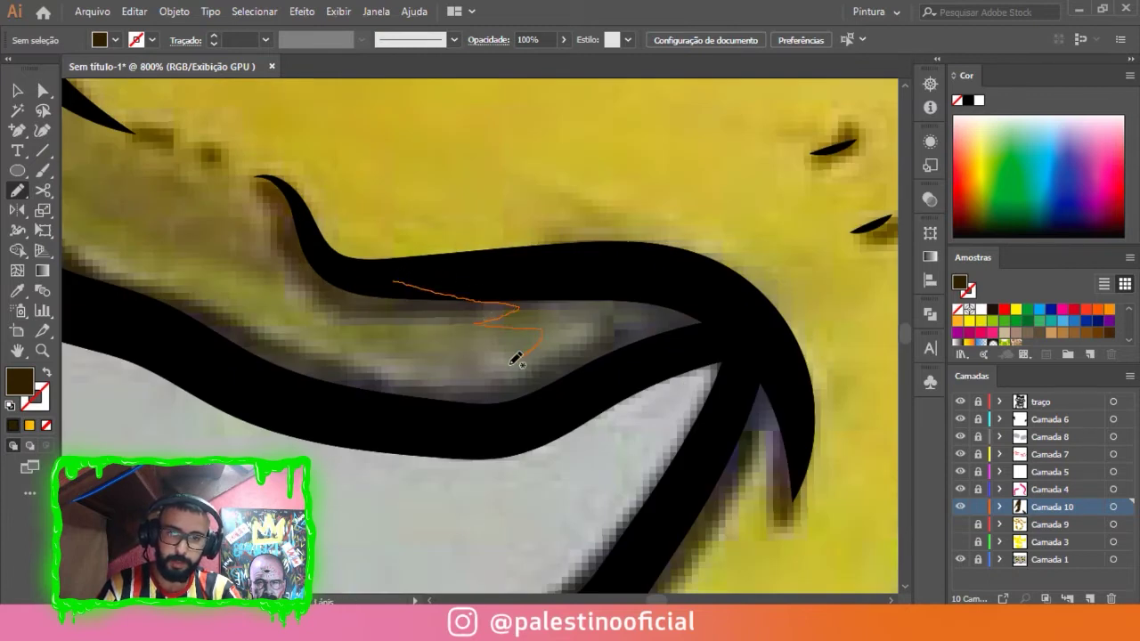
mouse_move(561, 352)
left_mouse_down()
mouse_move(466, 386)
mouse_move(311, 382)
mouse_move(433, 407)
mouse_move(776, 348)
mouse_move(540, 268)
mouse_move(445, 269)
left_mouse_up()
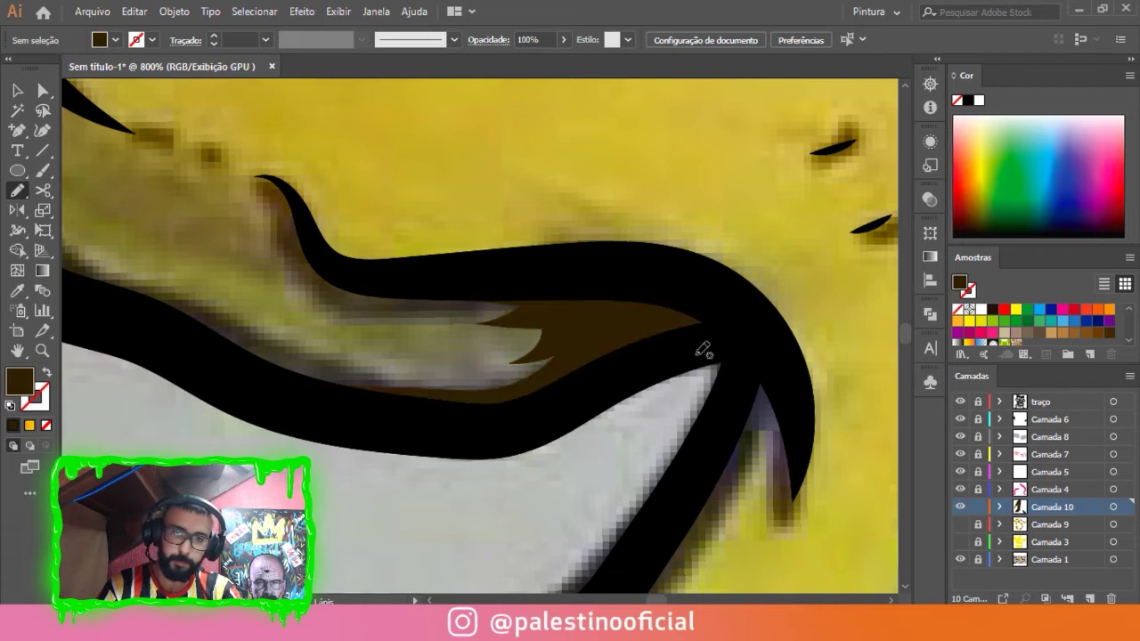
scroll(712, 367, "up", 2)
key("a")
left_click(738, 357)
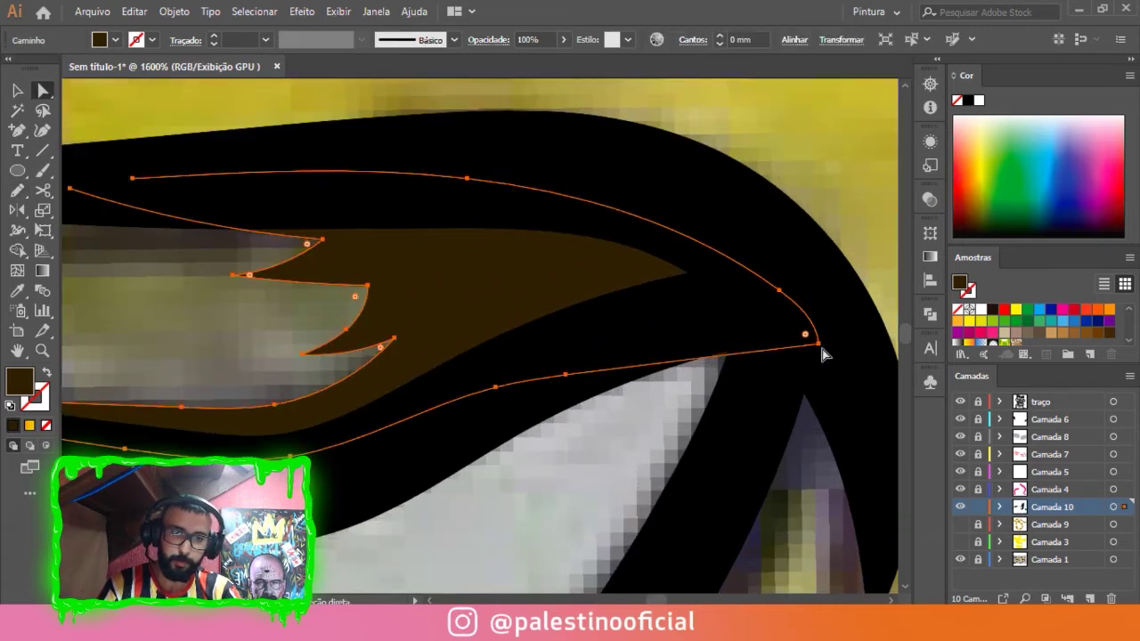
left_click(771, 364)
scroll(699, 364, "down", 1)
Add another dark brown shadow stroke following the curve of the outline.
key("n")
mouse_move(666, 470)
left_mouse_down()
mouse_move(723, 382)
mouse_move(782, 446)
left_mouse_up()
scroll(624, 445, "down", 5)
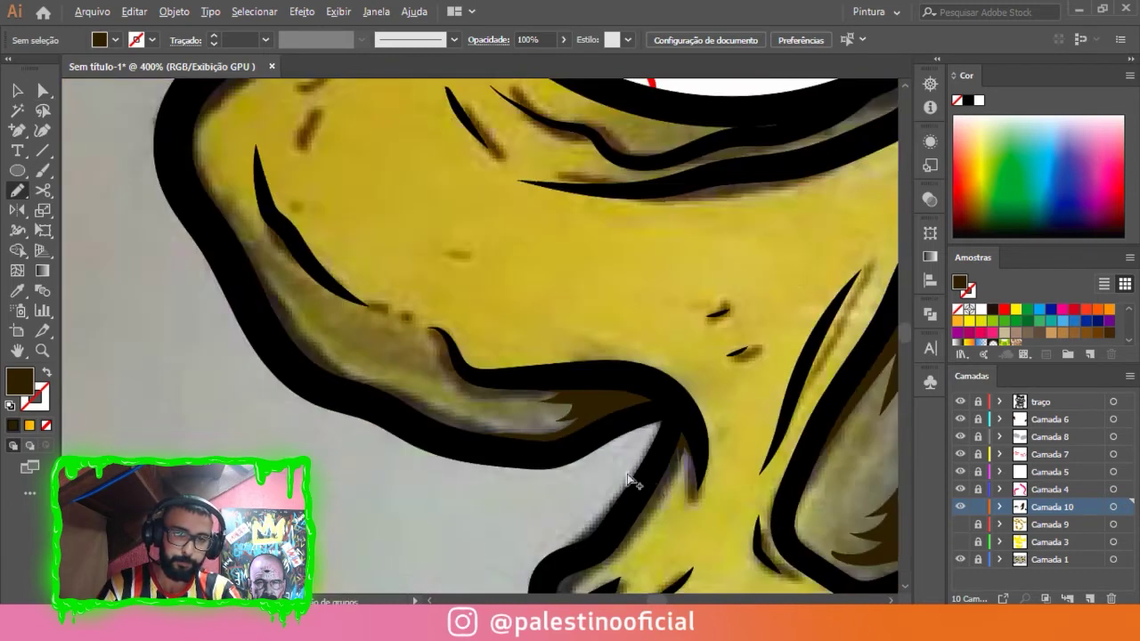
scroll(449, 330, "down", 2)
scroll(624, 297, "up", 2)
scroll(725, 419, "up", 2)
scroll(682, 310, "up", 1)
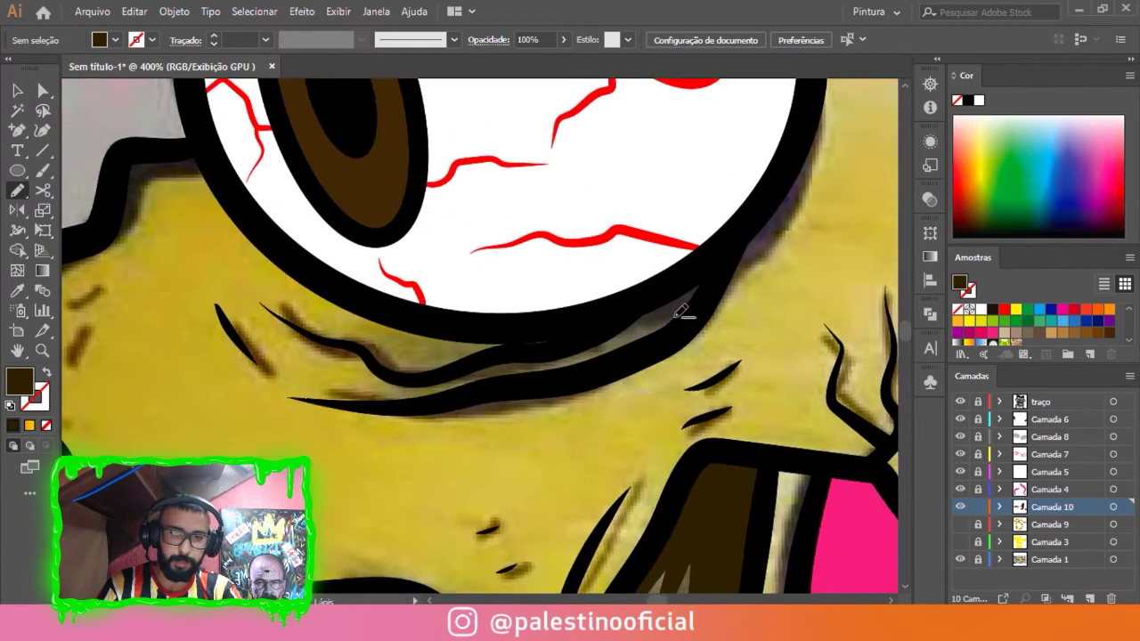
scroll(691, 260, "up", 1)
Draw brown shading under the eye's lower rim and close a shape near the jaw corner.
left_click_drag(670, 259, 527, 389)
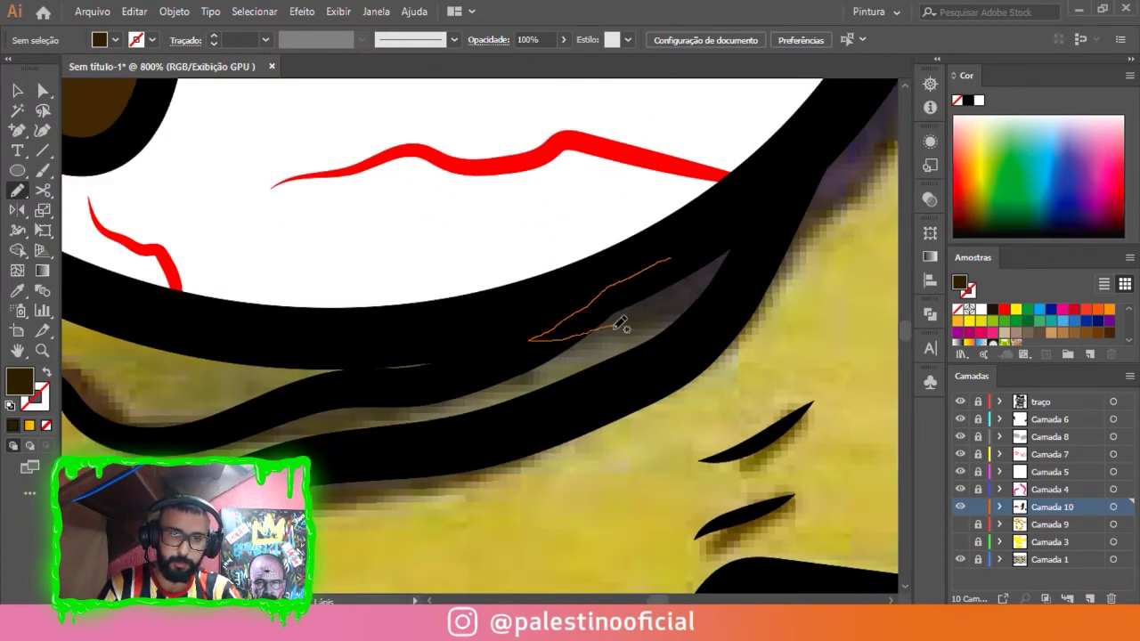
left_click_drag(527, 390, 748, 223)
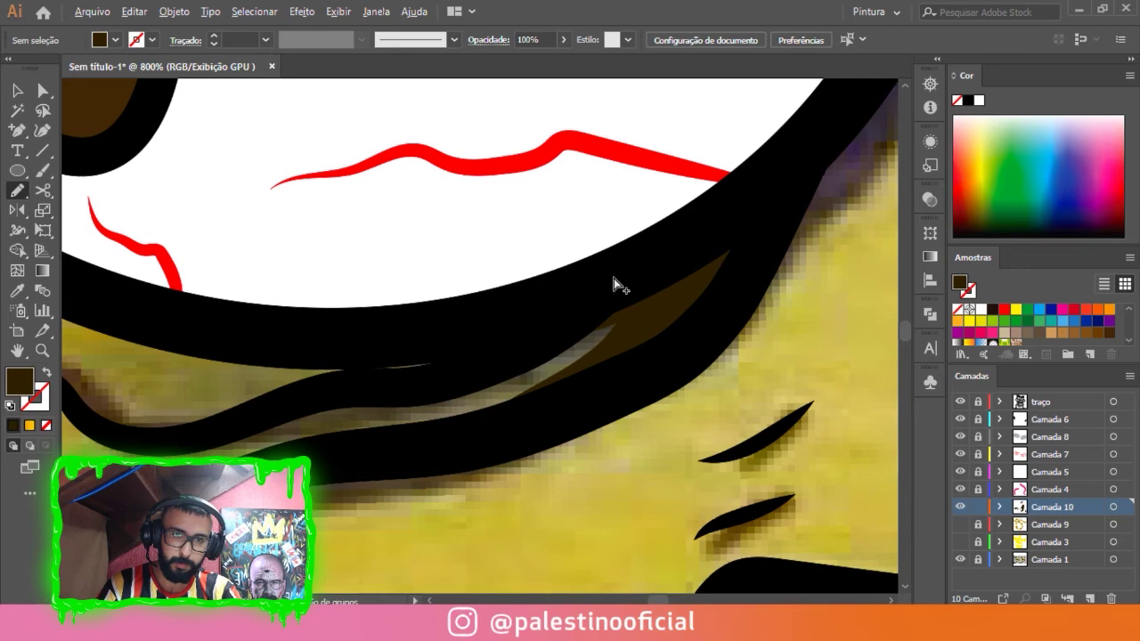
scroll(448, 320, "down", 6)
scroll(448, 321, "up", 4)
scroll(475, 344, "up", 1)
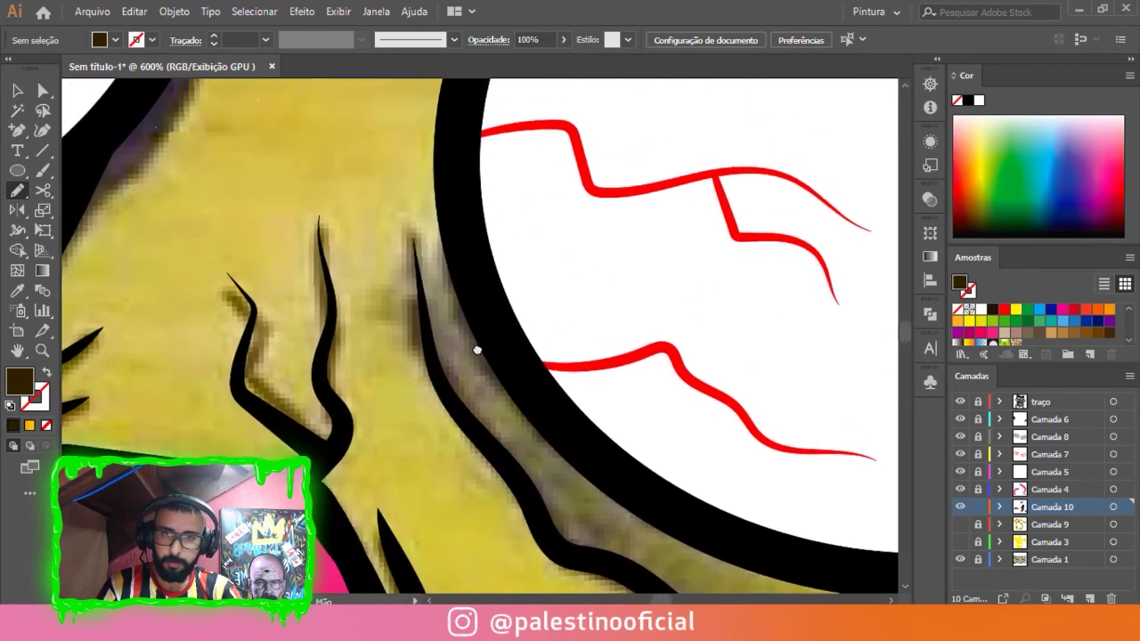
scroll(493, 328, "down", 4)
scroll(590, 382, "up", 2)
scroll(596, 322, "up", 2)
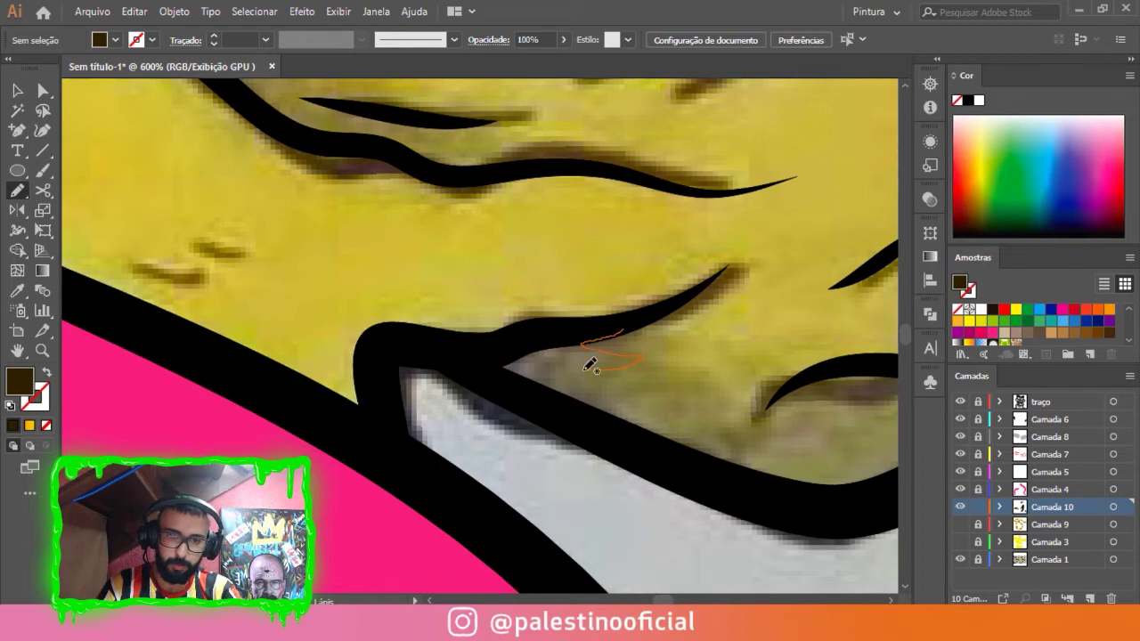
left_click_drag(601, 403, 473, 361)
scroll(534, 331, "down", 3)
Toggle Camada 3 off and on to check colouring, then trace shading along the lower tooth outline.
left_click(960, 542)
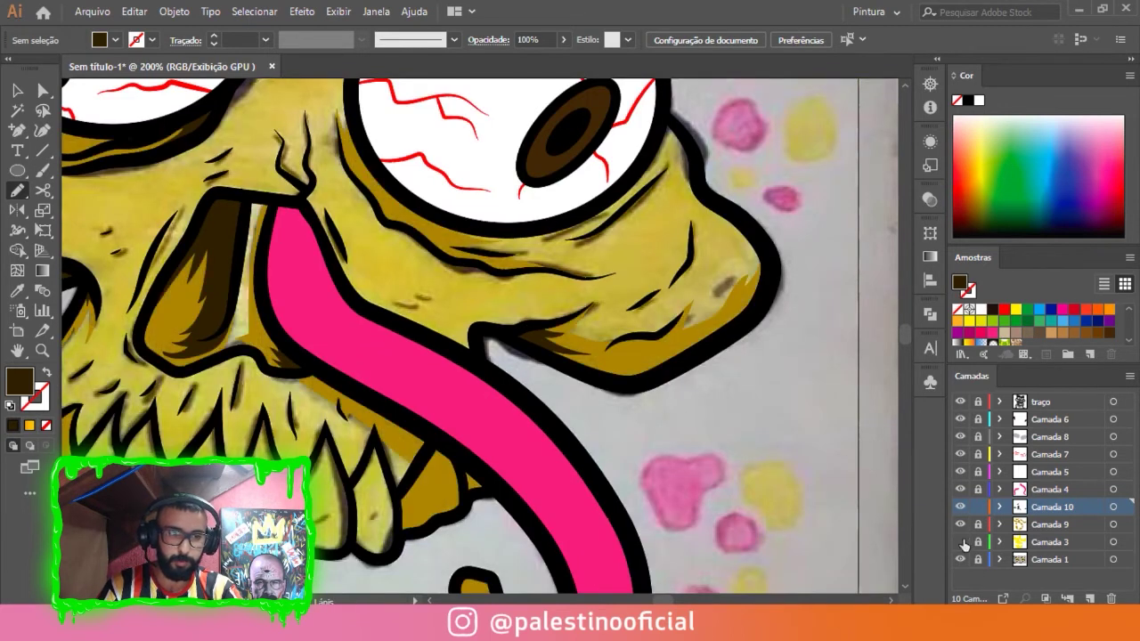
left_click(960, 541)
scroll(602, 360, "down", 3)
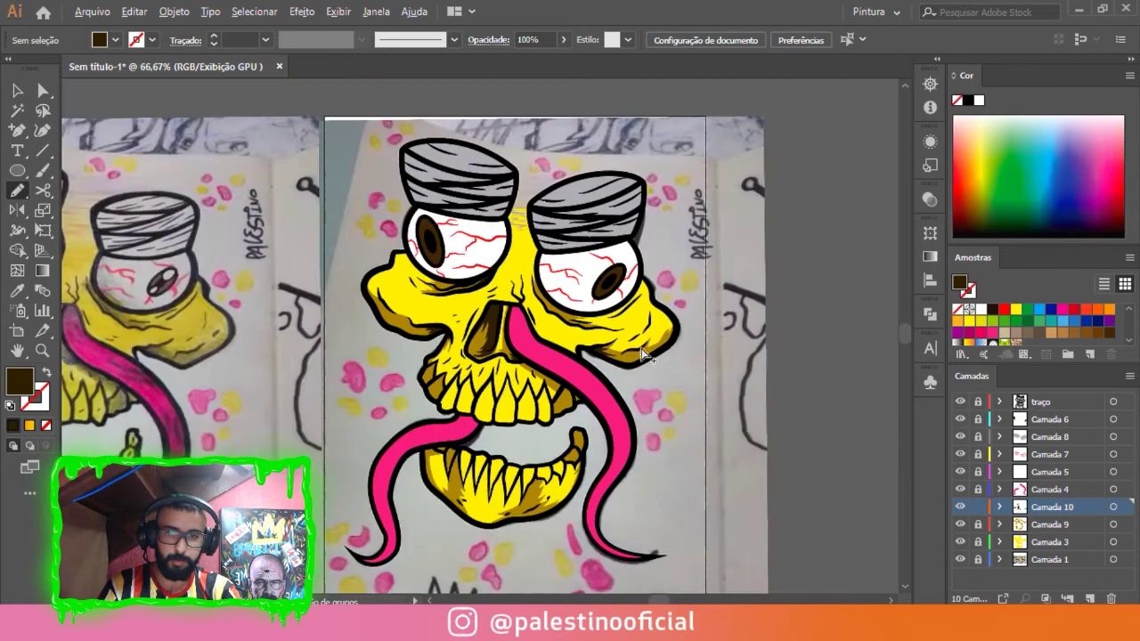
scroll(458, 302, "up", 3)
scroll(428, 312, "down", 4)
scroll(410, 316, "down", 1)
scroll(389, 322, "up", 2)
scroll(389, 323, "up", 3)
scroll(446, 410, "up", 2)
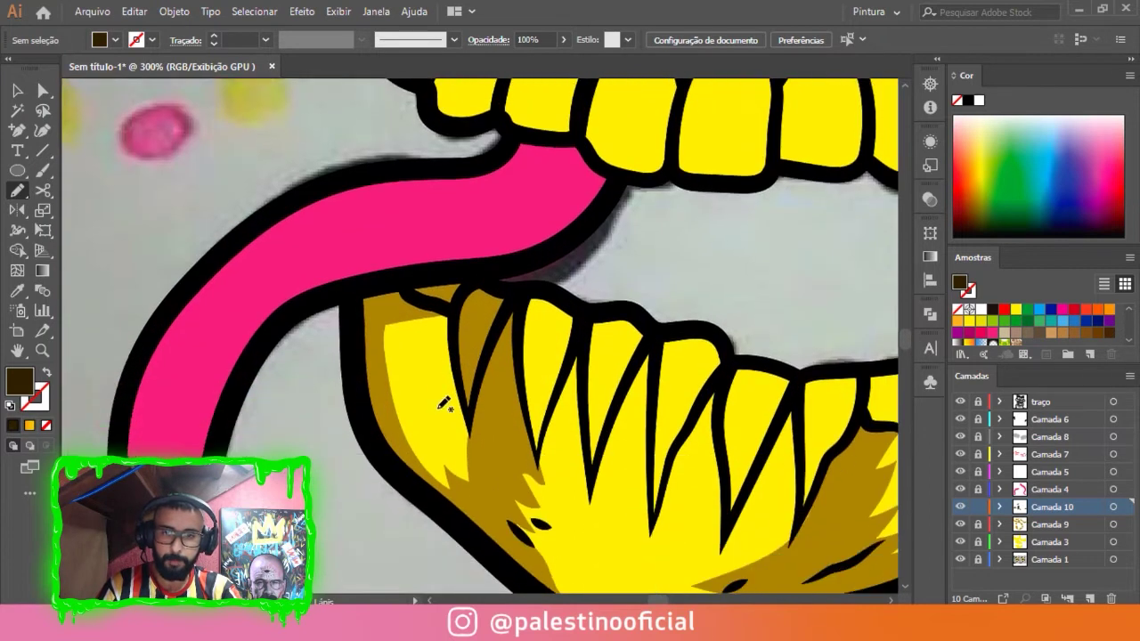
scroll(412, 378, "up", 1)
scroll(382, 383, "up", 1)
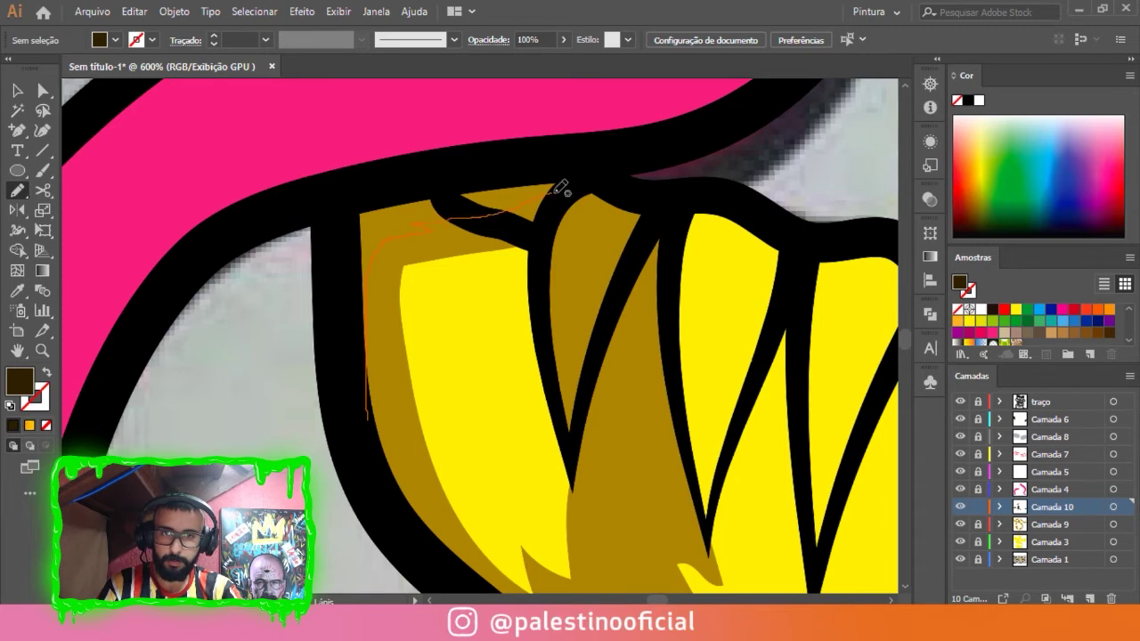
left_click_drag(577, 160, 360, 409)
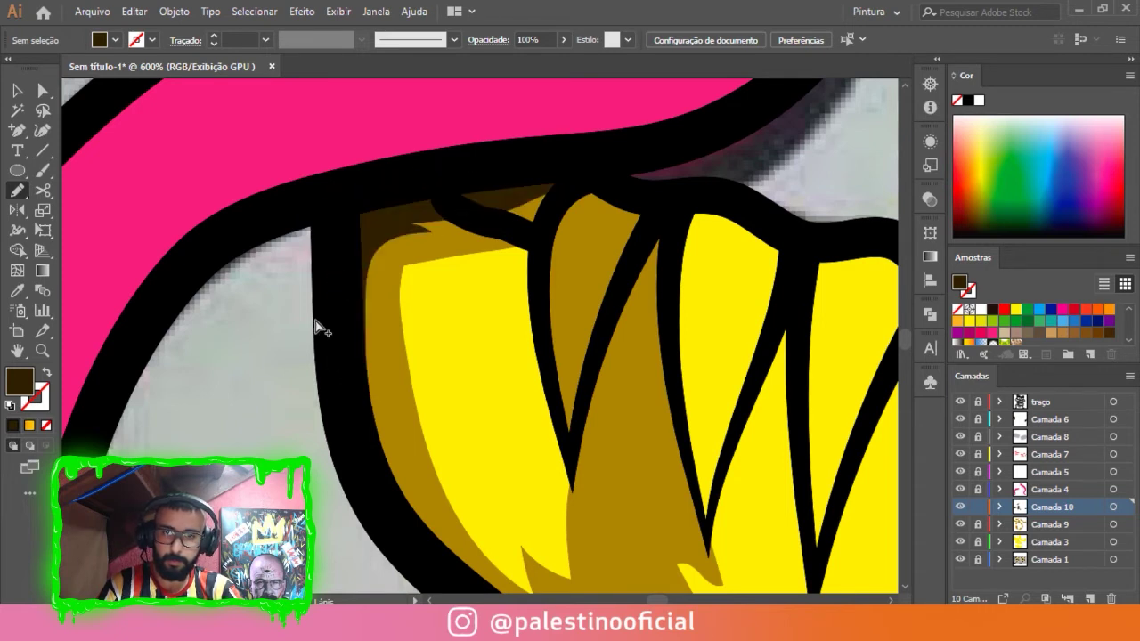
Trace dark shading shapes around two more tooth tips.
scroll(515, 263, "down", 5)
scroll(575, 223, "up", 2)
scroll(547, 143, "up", 2)
scroll(508, 165, "up", 2)
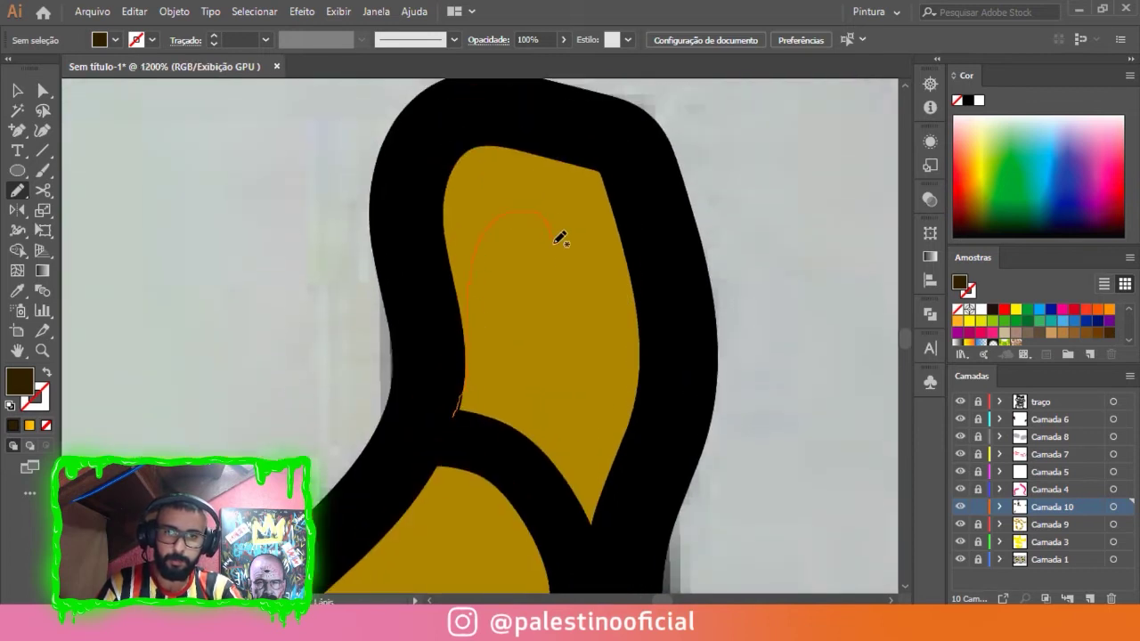
mouse_move(570, 434)
left_mouse_down()
mouse_move(583, 539)
mouse_move(661, 196)
mouse_move(471, 119)
mouse_move(436, 317)
mouse_move(456, 411)
left_mouse_up()
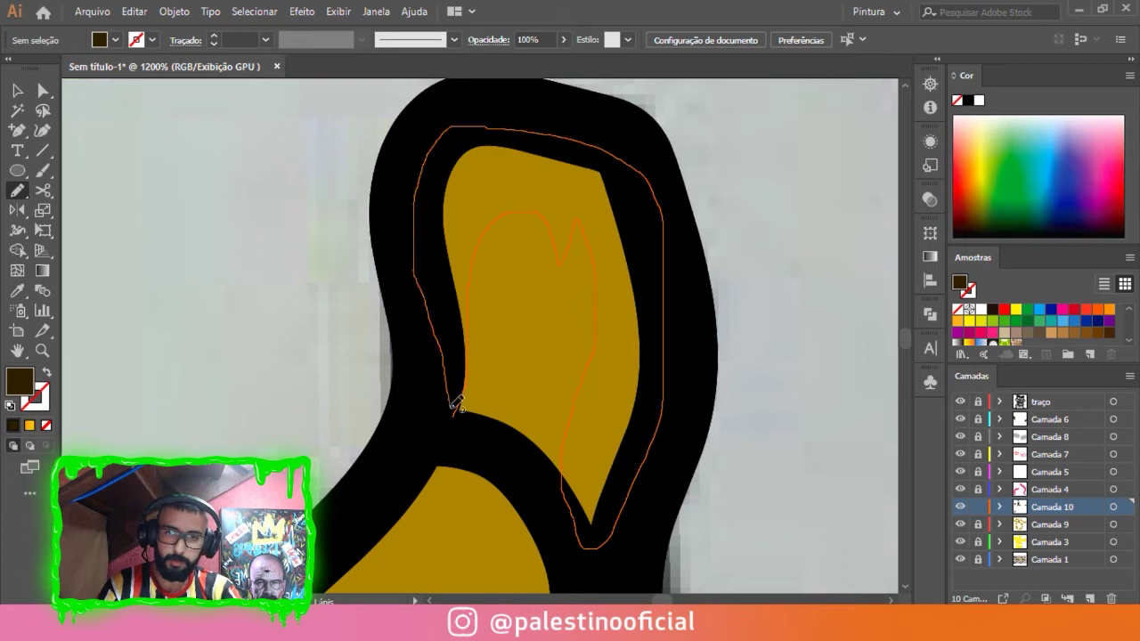
scroll(455, 412, "down", 2)
scroll(456, 411, "down", 2)
scroll(378, 147, "up", 3)
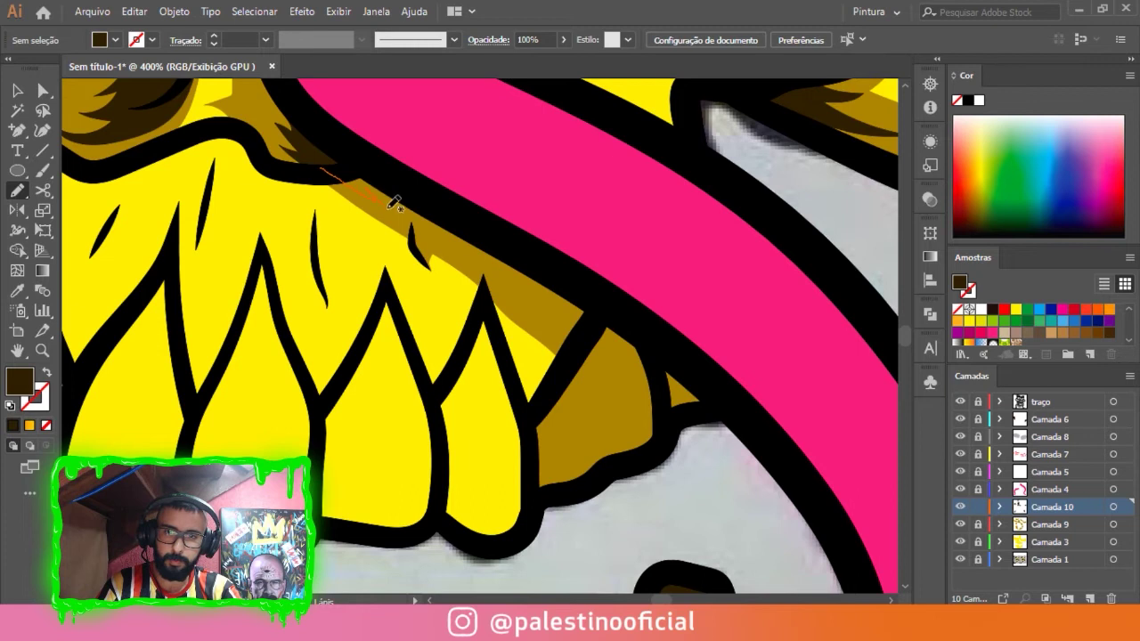
mouse_move(637, 359)
left_mouse_down()
mouse_move(674, 395)
mouse_move(723, 394)
mouse_move(516, 241)
mouse_move(361, 163)
mouse_move(333, 169)
left_mouse_up()
scroll(570, 267, "down", 6)
scroll(583, 278, "up", 1)
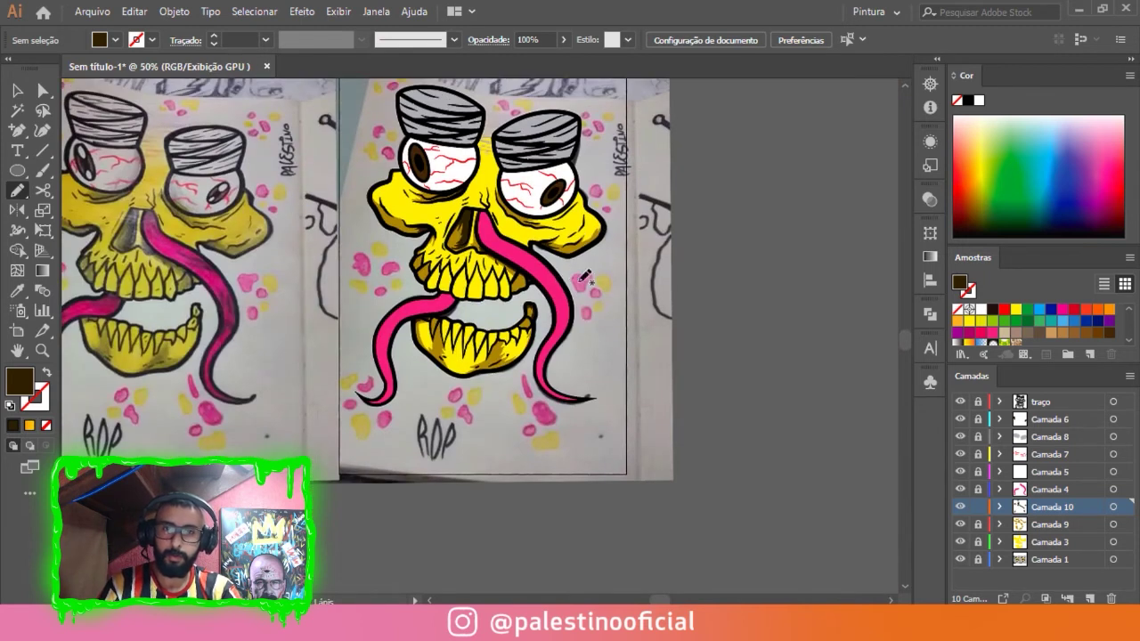
scroll(508, 356, "up", 2)
scroll(477, 389, "up", 2)
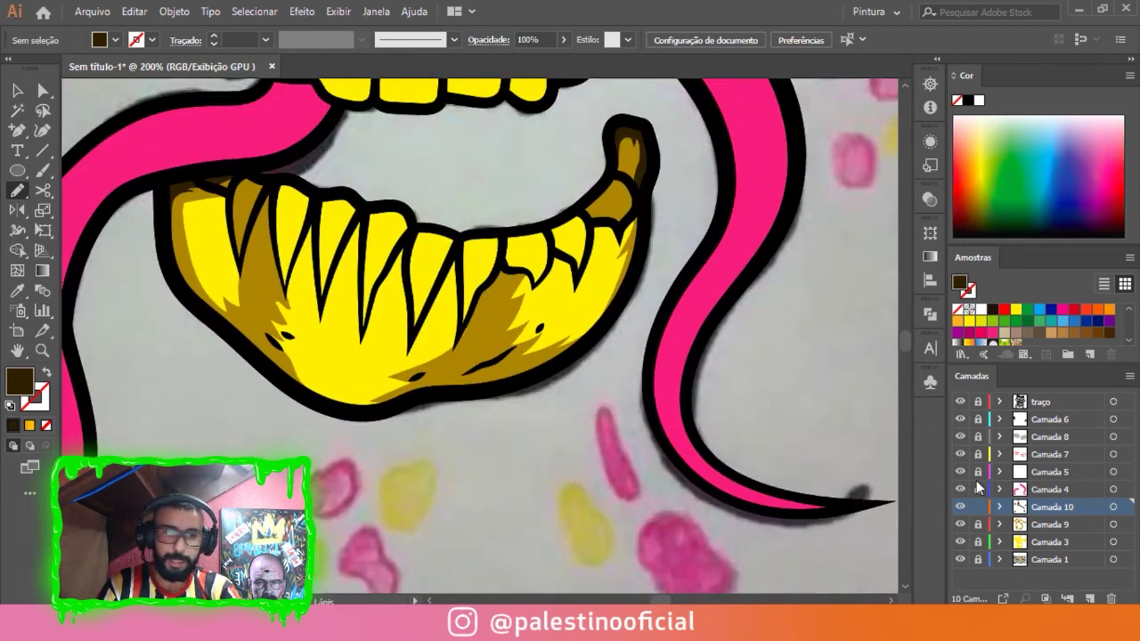
scroll(725, 339, "down", 3)
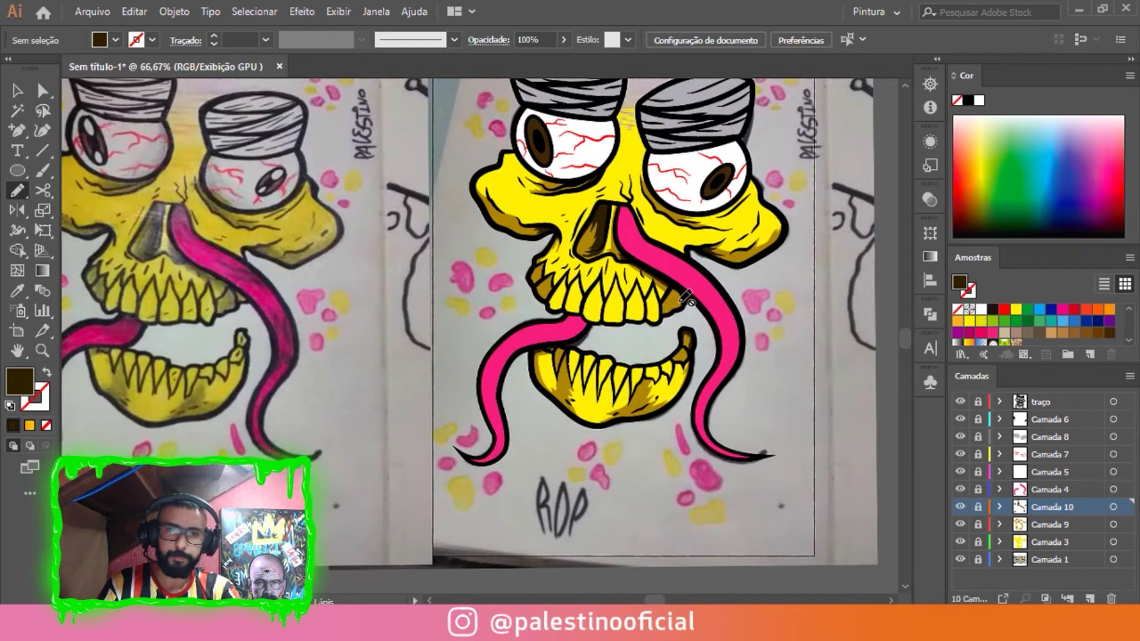
Add a new layer, Camada 11, above Camada 3.
left_click(1038, 541)
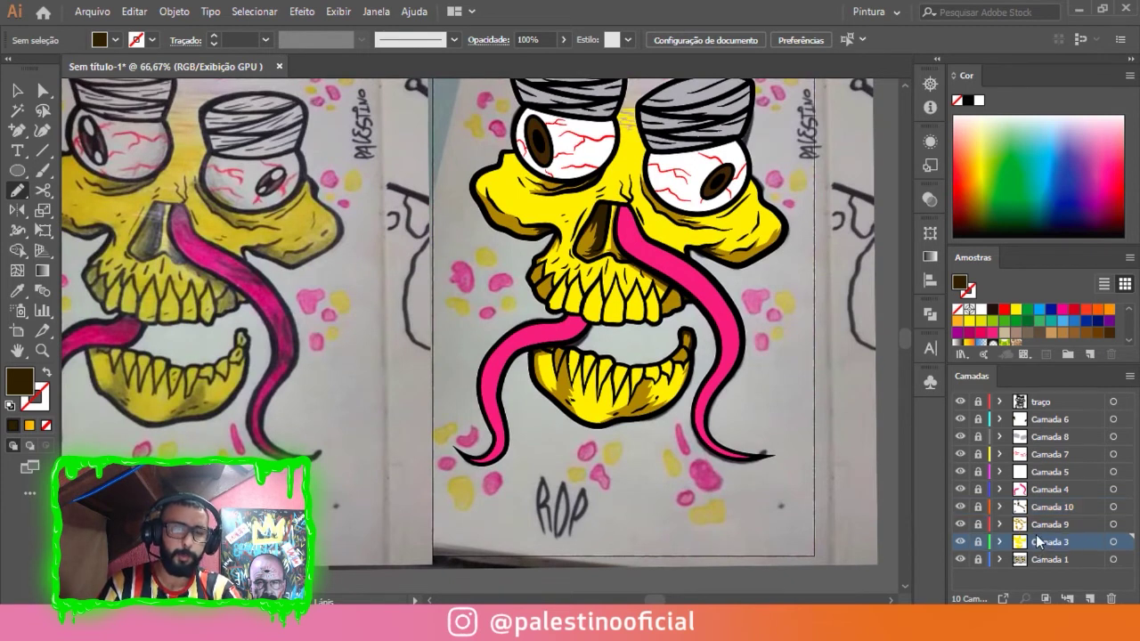
left_click(1090, 598)
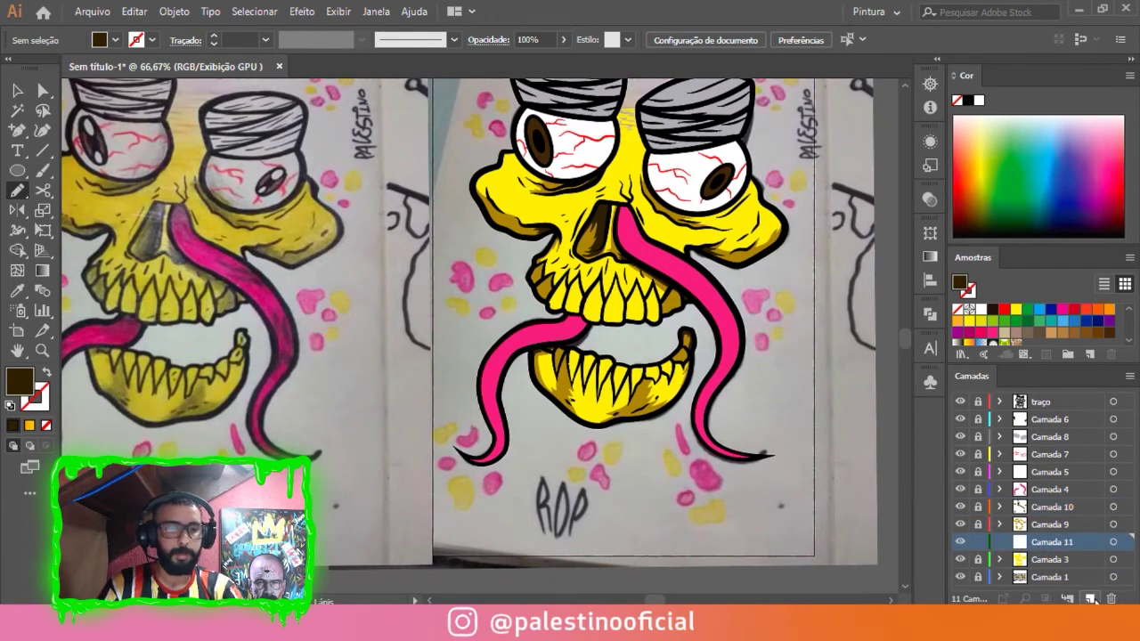
scroll(628, 206, "up", 3)
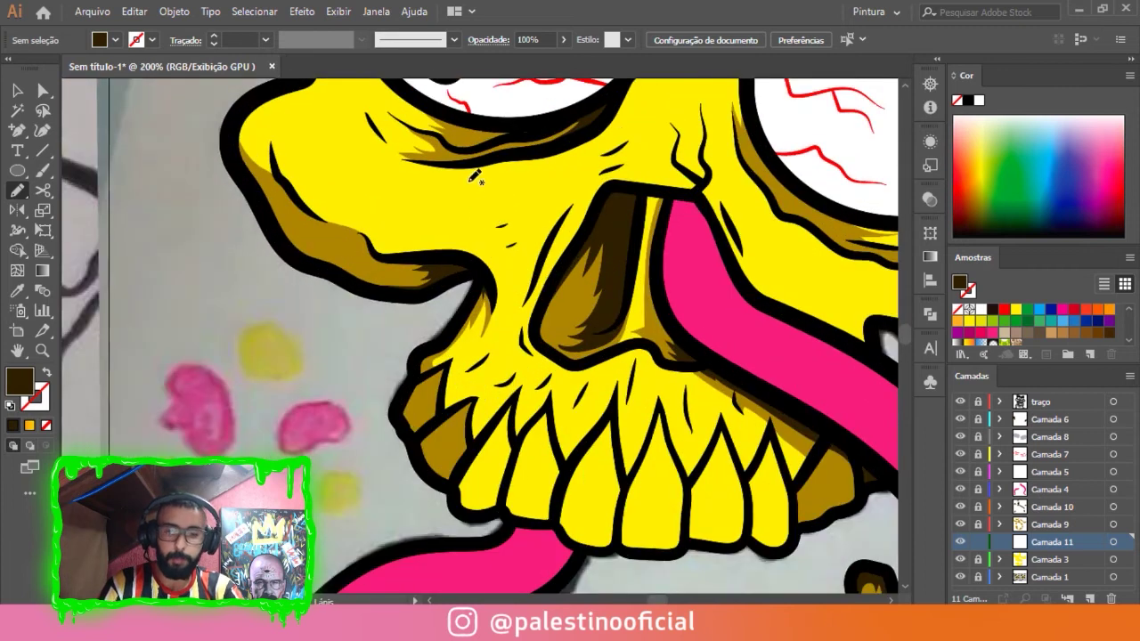
Eyedrop the skull yellow, darken the fill to BAAA15, and draw a first olive shading shape.
key("i")
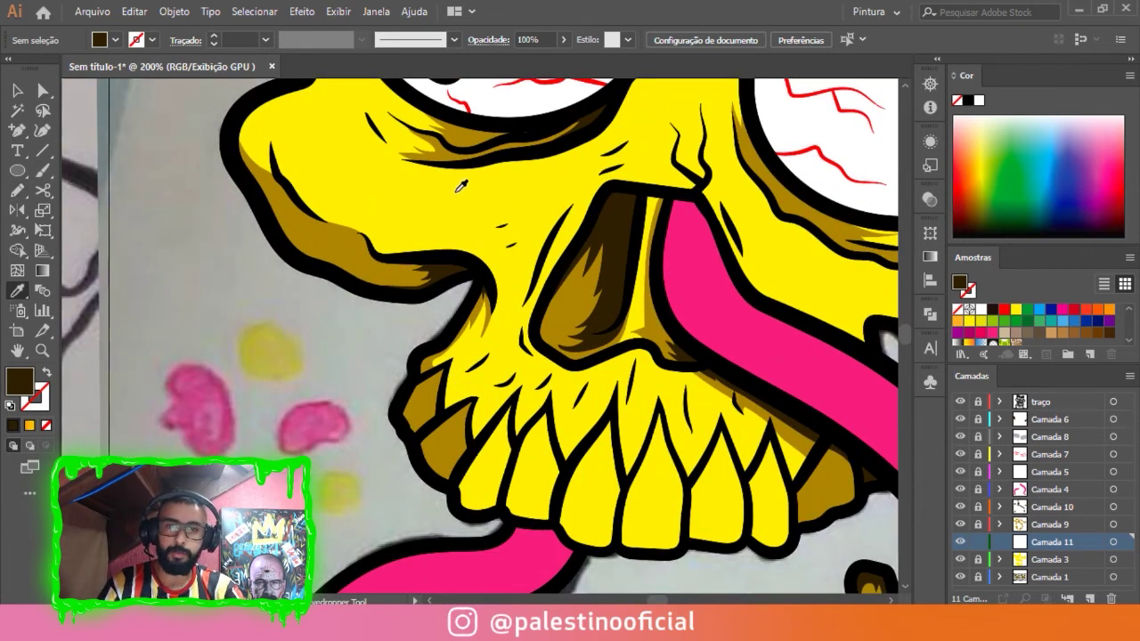
left_click(458, 188)
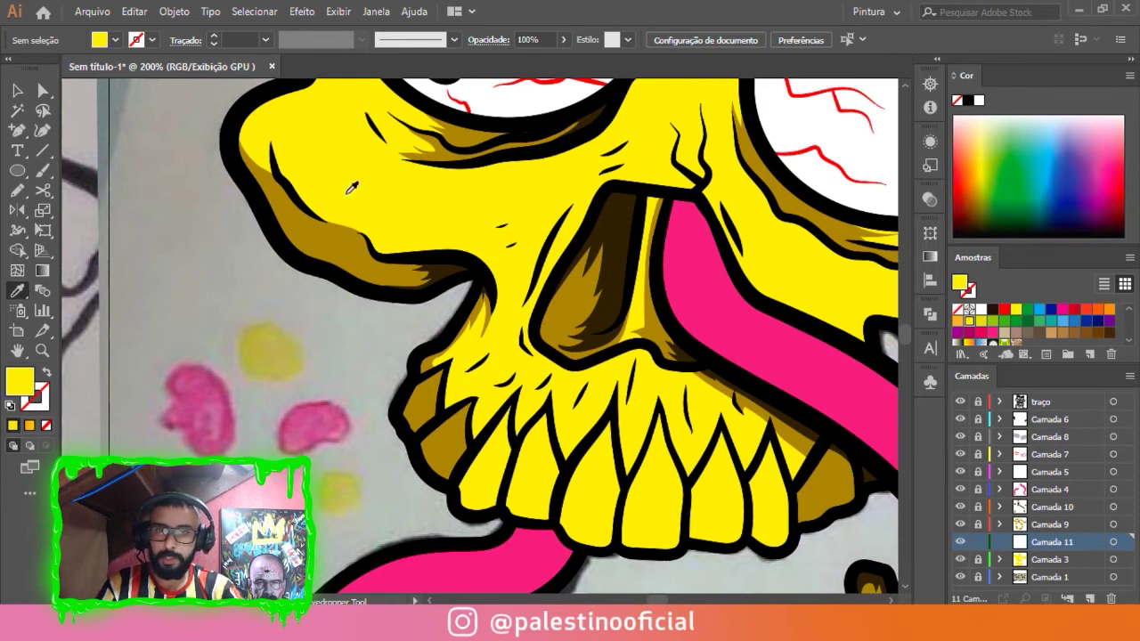
double_click(19, 384)
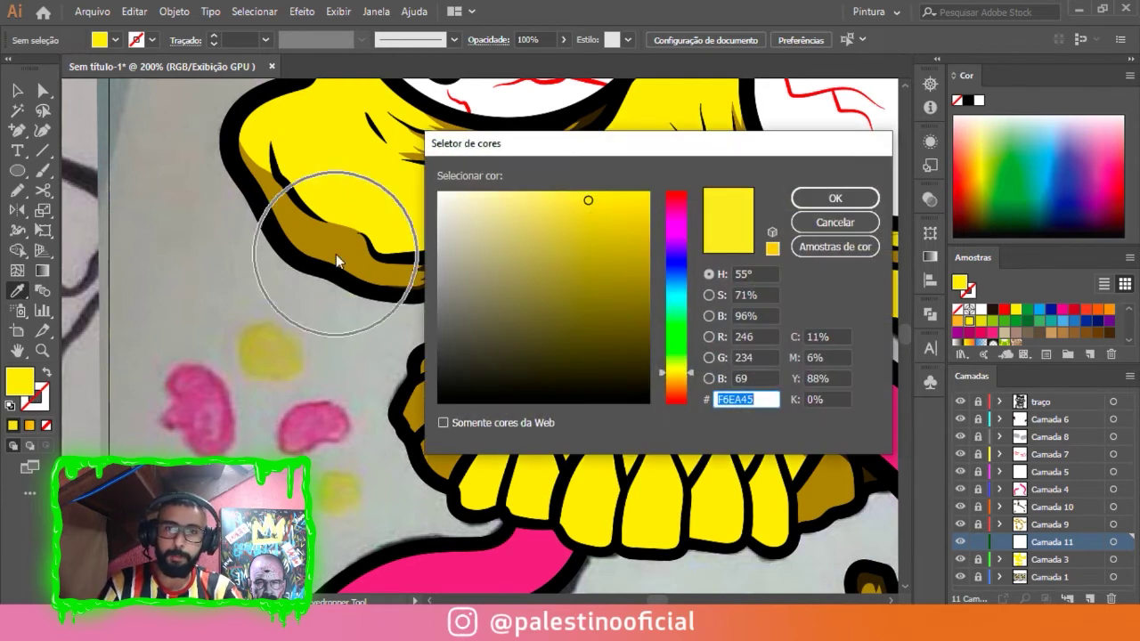
mouse_move(589, 204)
left_mouse_down()
mouse_move(603, 234)
mouse_move(628, 247)
left_mouse_up()
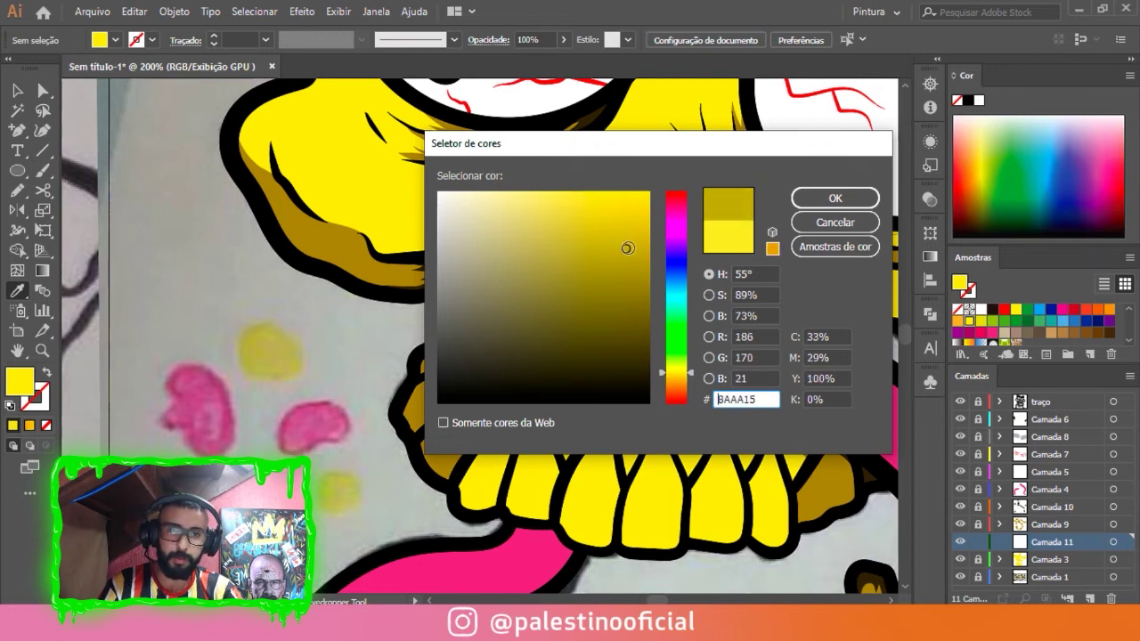
left_click(835, 197)
key("n")
left_click_drag(459, 219, 360, 244)
With Camada 3 hidden, draw ochre shading shapes up a lower tooth's outline.
scroll(360, 245, "up", 3)
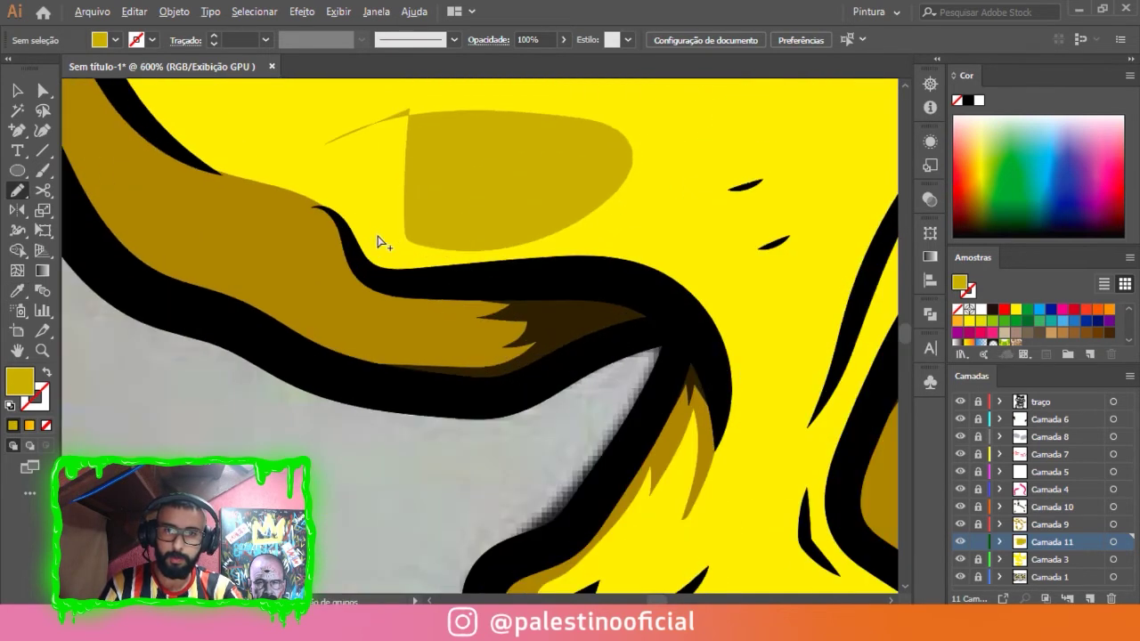
scroll(441, 273, "down", 4)
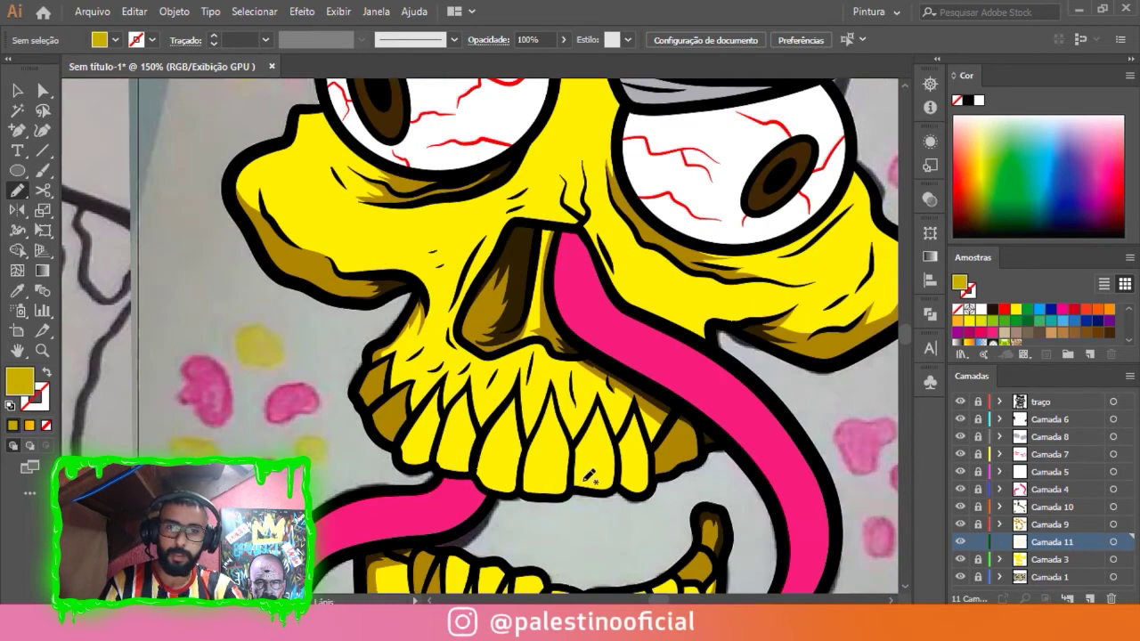
left_click(959, 559)
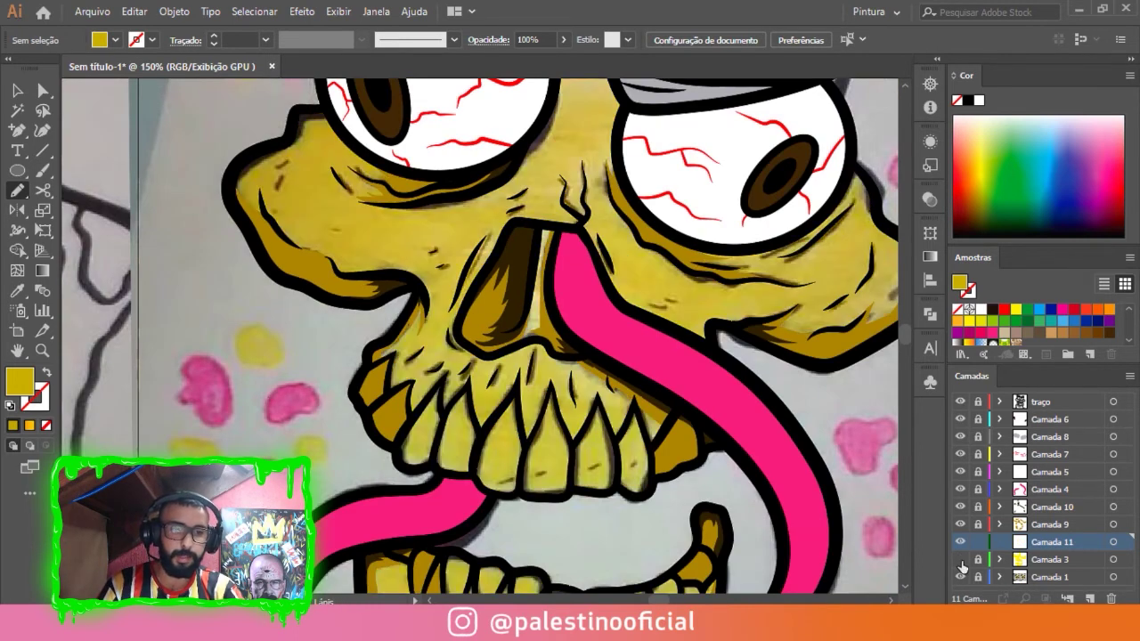
scroll(401, 280, "up", 3)
scroll(405, 302, "up", 1)
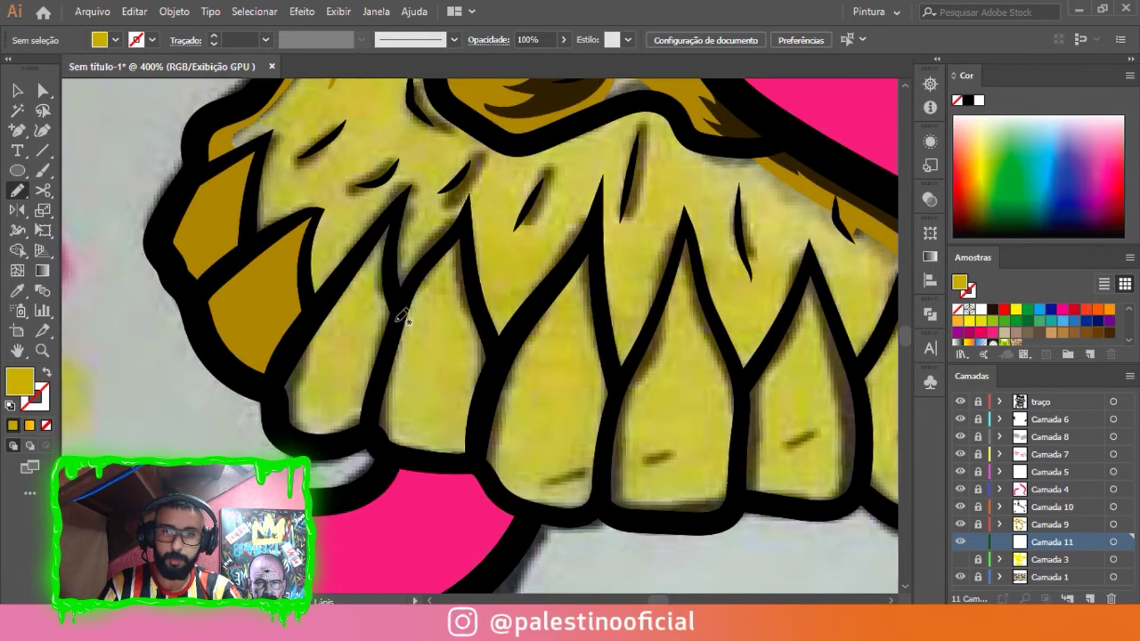
mouse_move(394, 287)
left_mouse_down()
mouse_move(393, 233)
mouse_move(306, 318)
mouse_move(272, 382)
mouse_move(299, 449)
mouse_move(365, 436)
mouse_move(402, 311)
left_mouse_up()
scroll(402, 312, "down", 3)
scroll(242, 285, "up", 2)
scroll(524, 314, "up", 2)
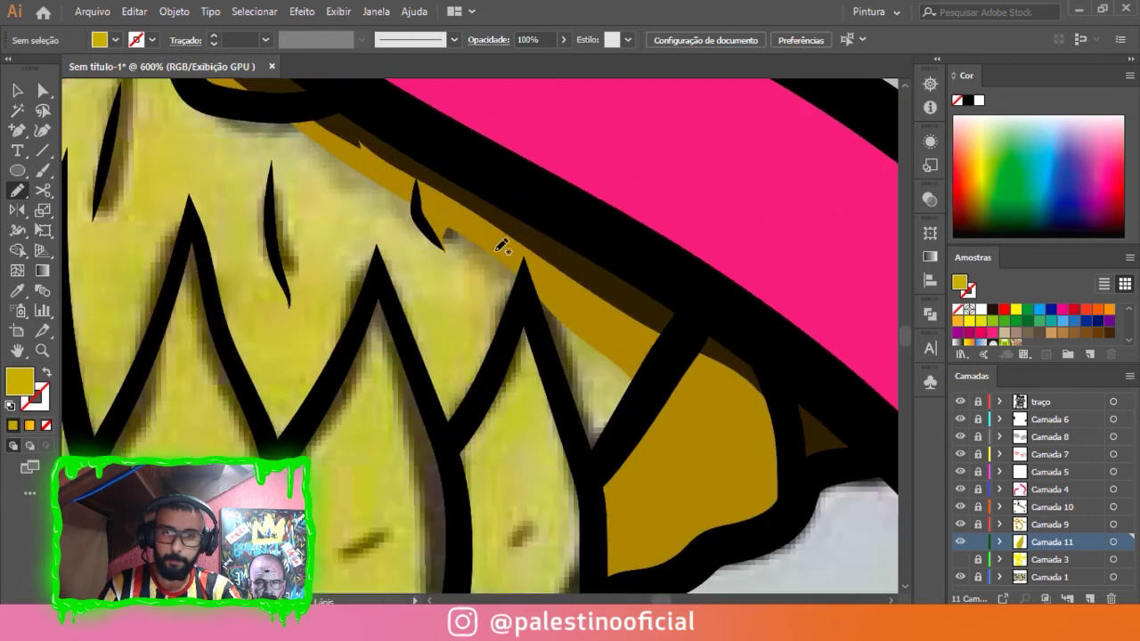
mouse_move(523, 298)
left_mouse_down()
mouse_move(484, 386)
mouse_move(471, 484)
mouse_move(560, 407)
mouse_move(527, 197)
mouse_move(415, 241)
mouse_move(419, 382)
mouse_move(511, 417)
mouse_move(554, 295)
mouse_move(521, 191)
left_mouse_up()
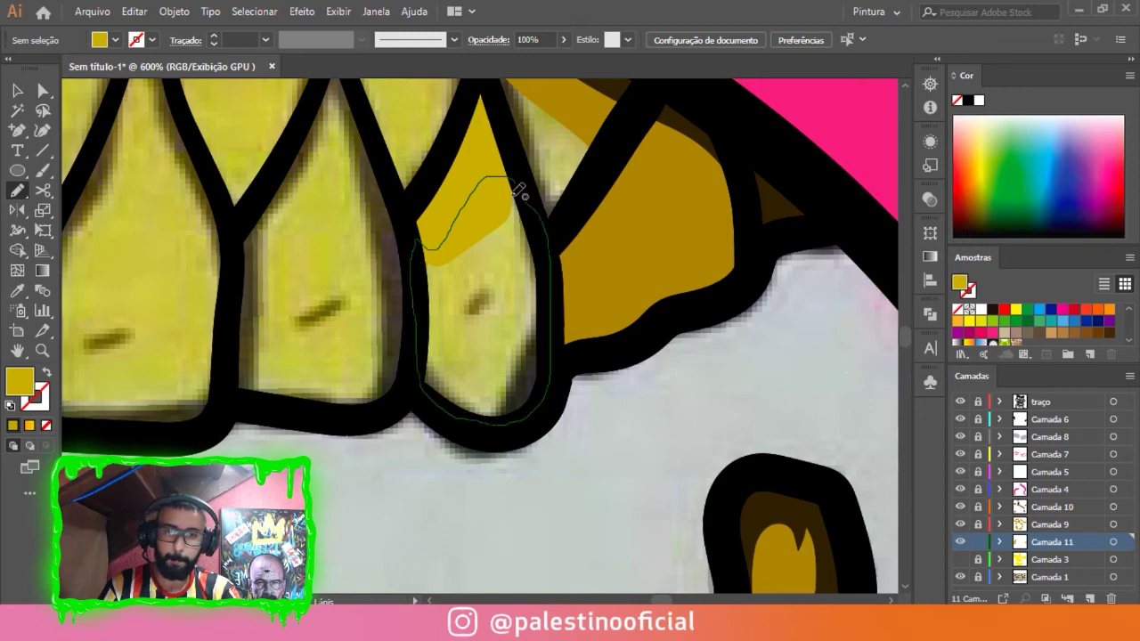
key("ctrl+1")
Show Camada 3 again and trace ochre shading along the lower jaw's upper edge and tooth edge.
left_click(960, 559)
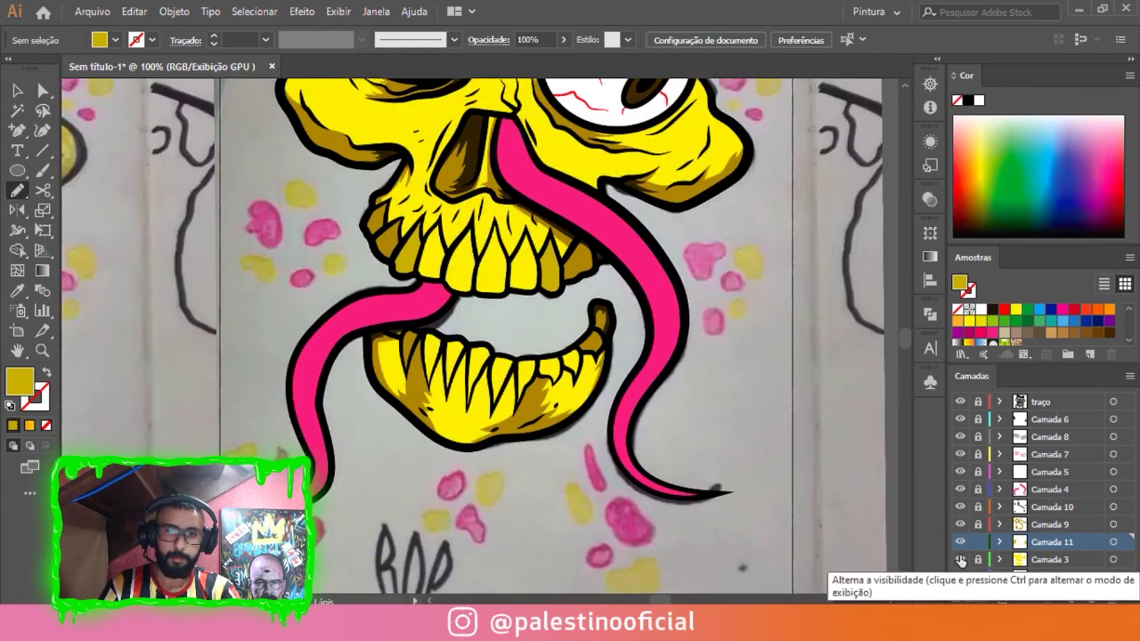
scroll(589, 311, "down", 2)
scroll(590, 311, "up", 2)
scroll(542, 254, "up", 1)
mouse_move(529, 258)
left_mouse_down()
mouse_move(448, 306)
mouse_move(407, 363)
mouse_move(451, 437)
mouse_move(517, 509)
mouse_move(558, 437)
mouse_move(550, 282)
mouse_move(526, 312)
mouse_move(409, 324)
mouse_move(394, 385)
left_mouse_up()
scroll(534, 294, "down", 3)
scroll(484, 300, "up", 2)
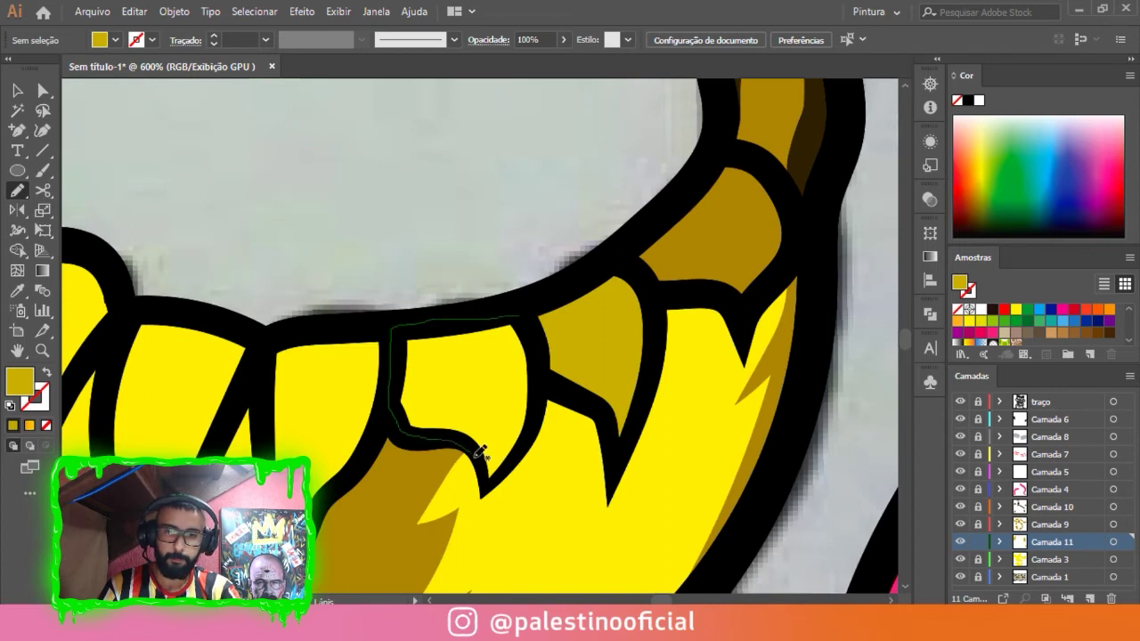
left_click_drag(526, 461, 541, 330)
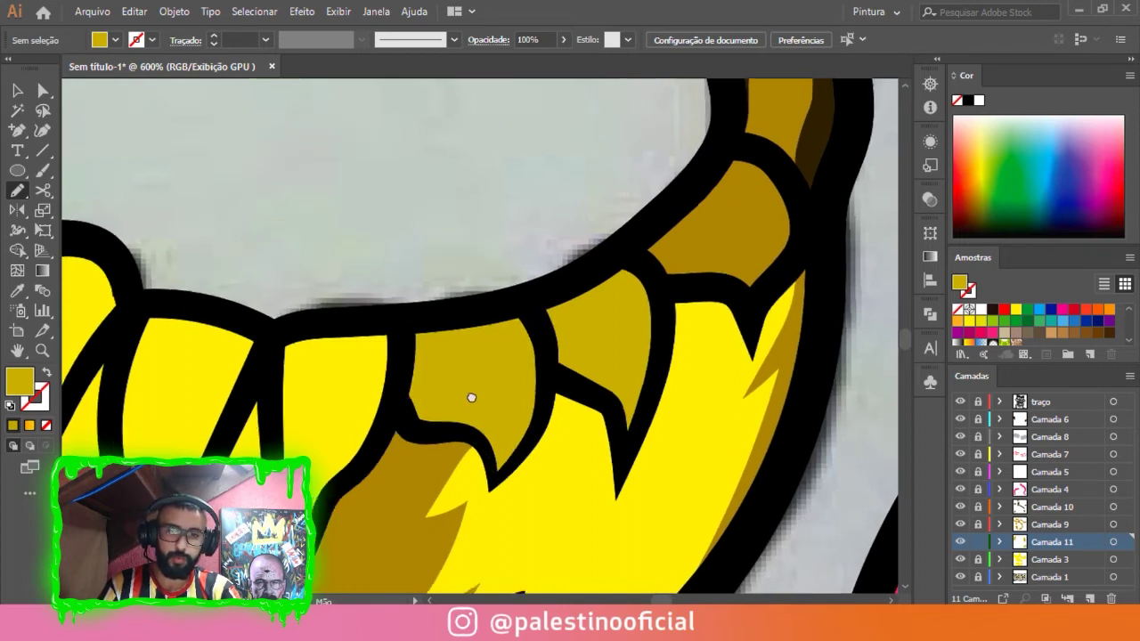
scroll(539, 338, "down", 3)
scroll(543, 337, "down", 2)
scroll(540, 335, "up", 3)
scroll(623, 254, "up", 2)
Shade another tooth's top and side, undo a stray sliver, and zoom out to the whole drawing.
mouse_move(624, 255)
left_mouse_down()
mouse_move(509, 190)
mouse_move(463, 303)
mouse_move(476, 460)
mouse_move(564, 407)
mouse_move(621, 255)
left_mouse_up()
scroll(525, 383, "up", 3)
scroll(526, 384, "down", 1)
mouse_move(406, 167)
left_mouse_down()
mouse_move(465, 450)
mouse_move(552, 190)
mouse_move(466, 101)
mouse_move(494, 251)
mouse_move(564, 178)
left_mouse_up()
key("ctrl+z")
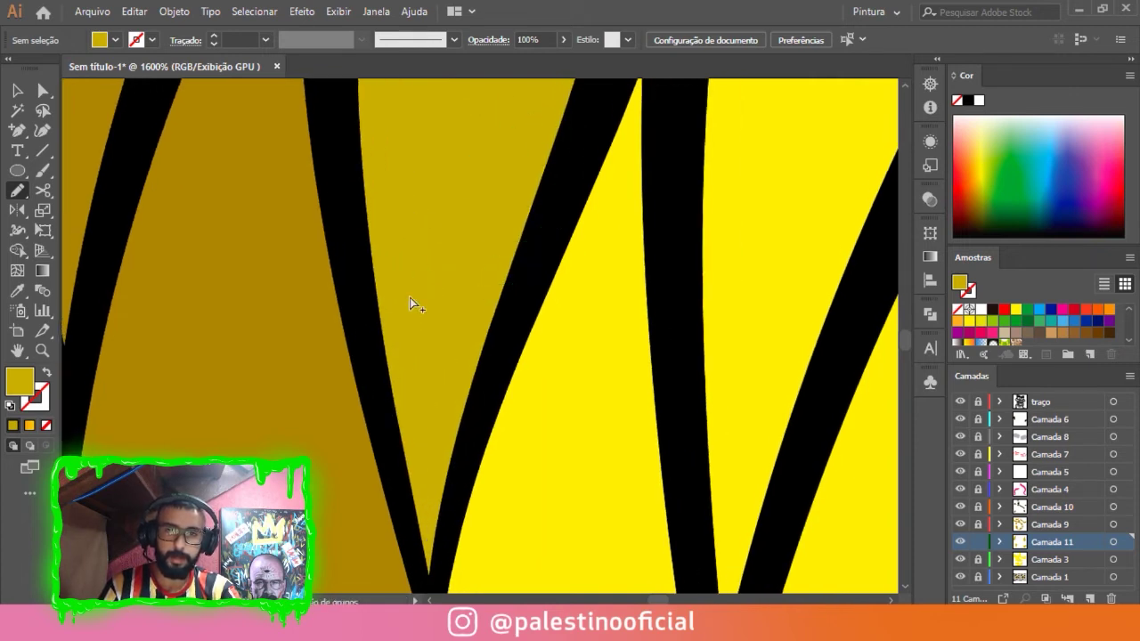
key("ctrl+1")
scroll(395, 250, "up", 3)
Draw a closed jagged ochre shading shape under the eye along the cheek outline.
scroll(419, 240, "down", 2)
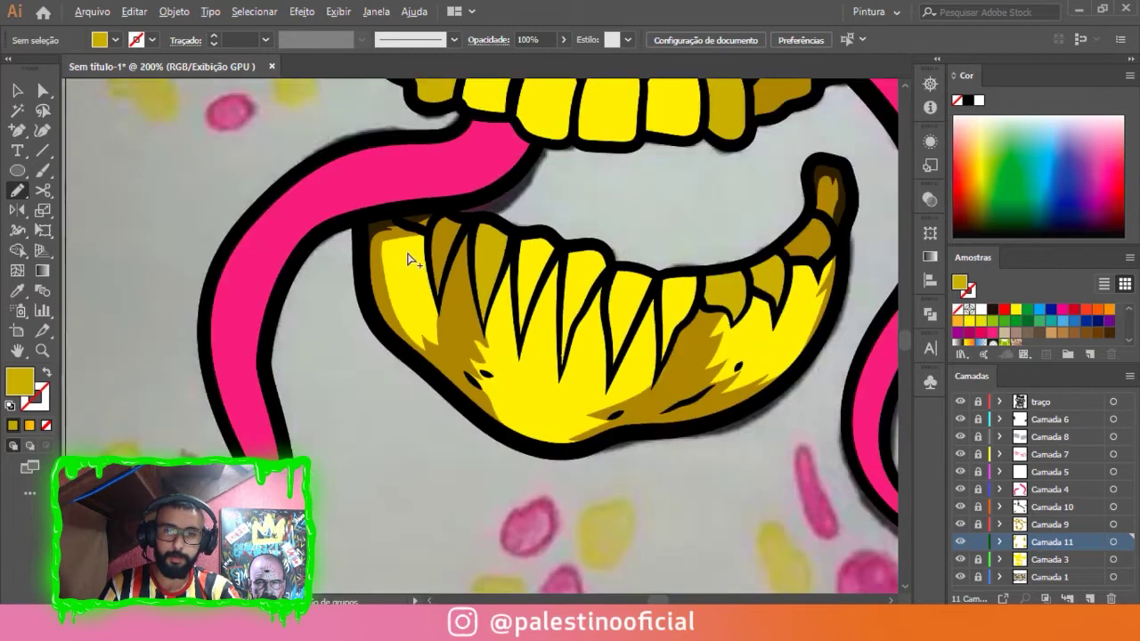
scroll(407, 255, "down", 3)
scroll(450, 209, "up", 3)
scroll(392, 210, "up", 2)
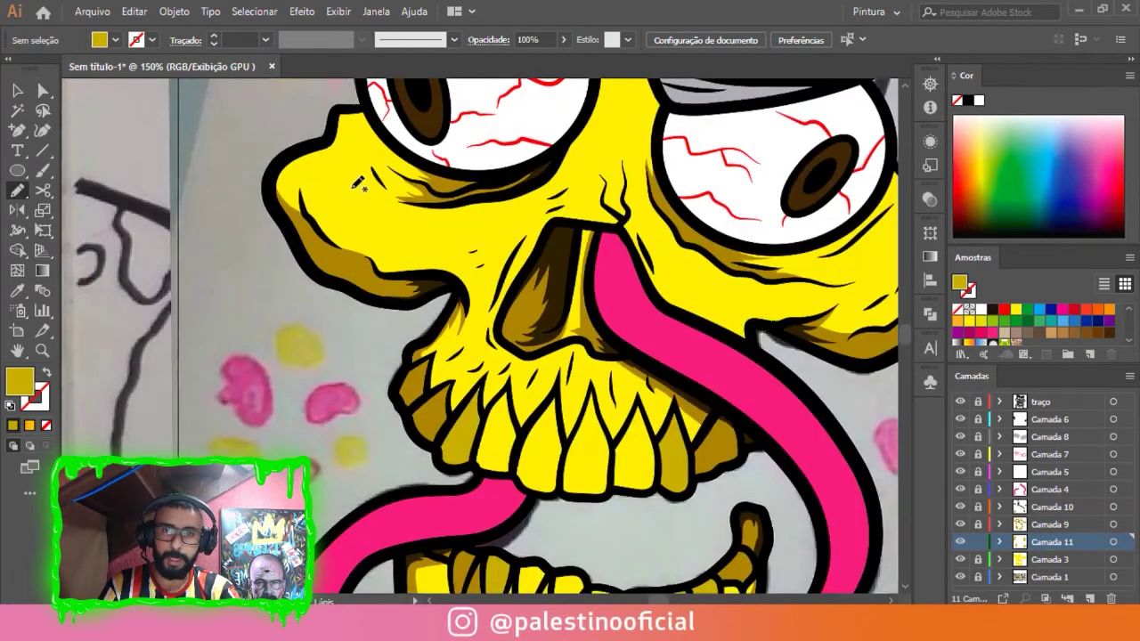
scroll(330, 203, "up", 1)
scroll(418, 205, "down", 1)
scroll(384, 191, "down", 1)
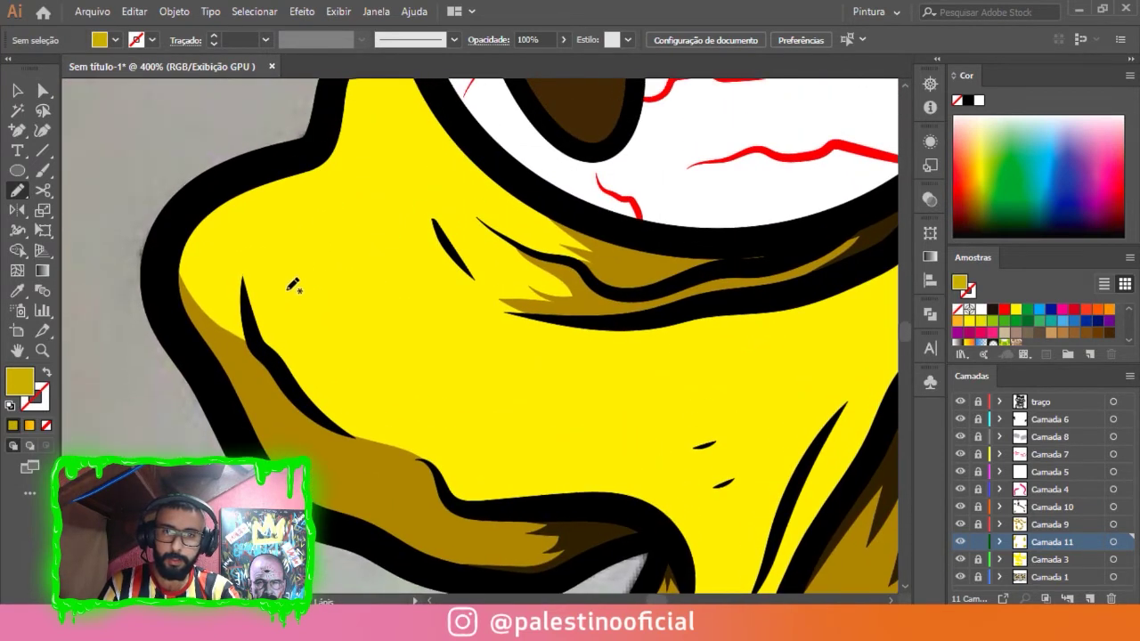
scroll(385, 247, "down", 1)
scroll(391, 271, "up", 2)
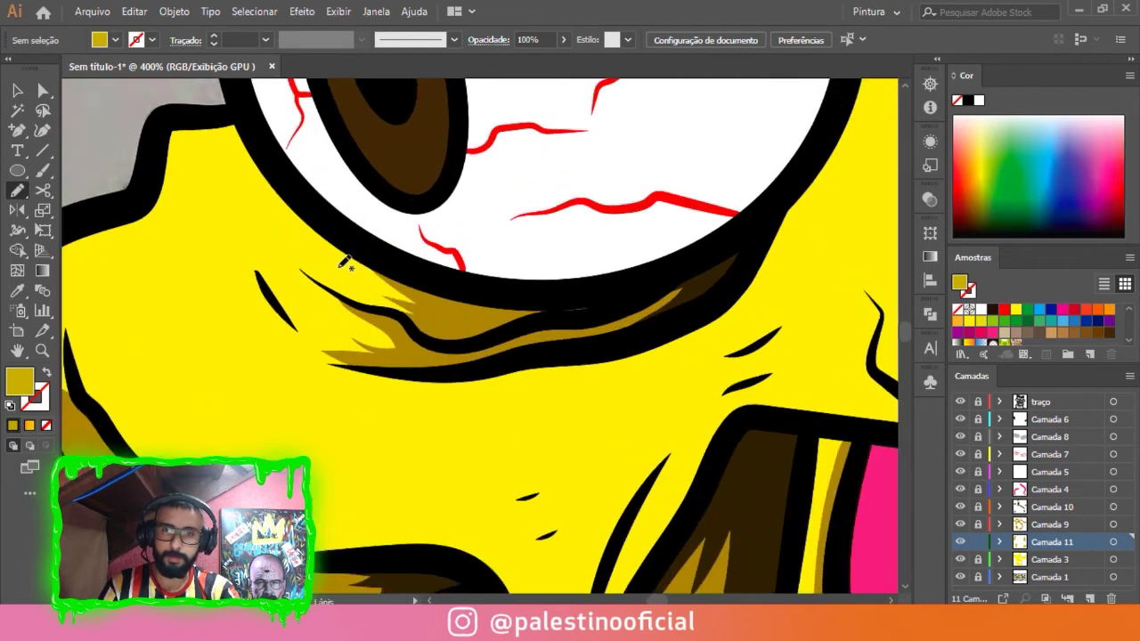
scroll(356, 255, "down", 2)
scroll(313, 215, "up", 3)
left_click_drag(275, 177, 378, 321)
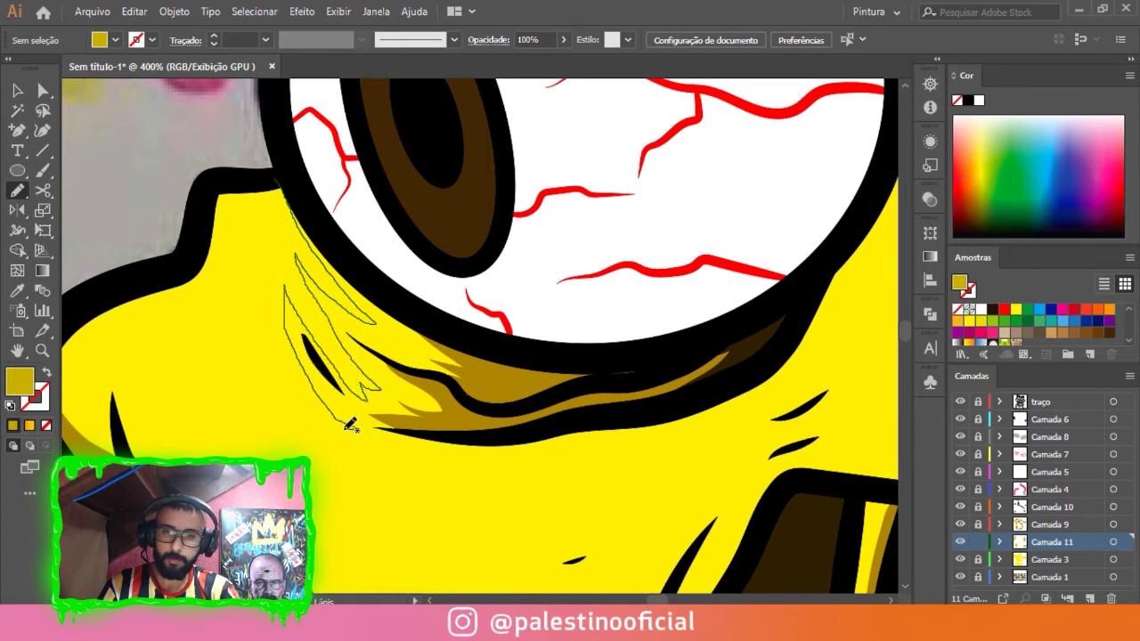
left_click_drag(561, 430, 301, 190)
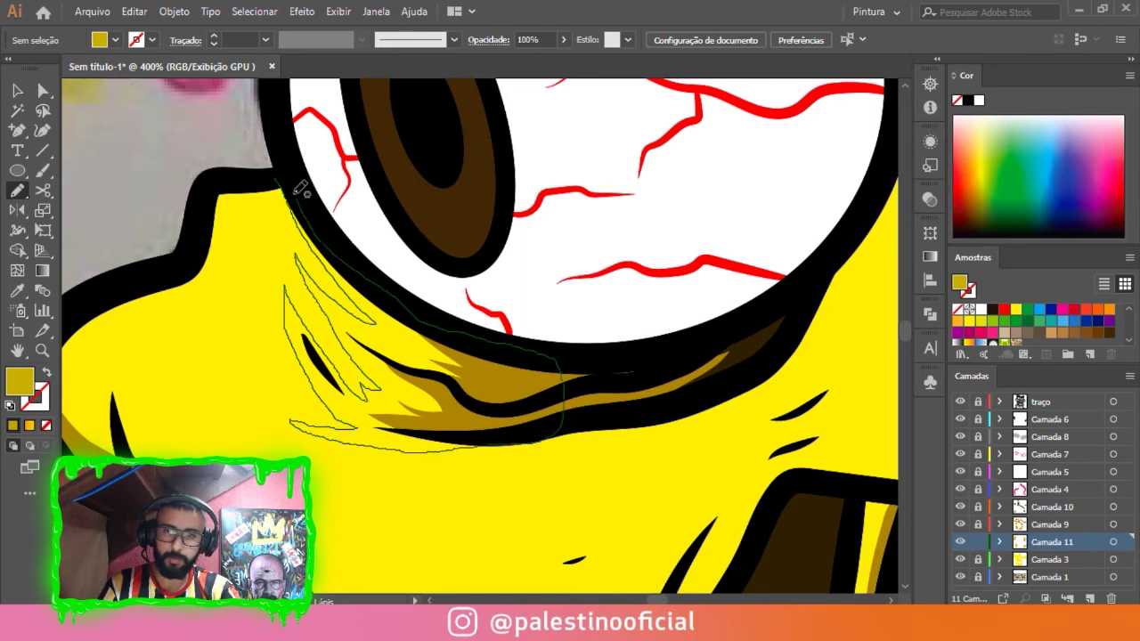
Add jagged zigzag shading shapes beside the eye outline and along the upper black band.
scroll(433, 293, "down", 5)
scroll(561, 312, "up", 2)
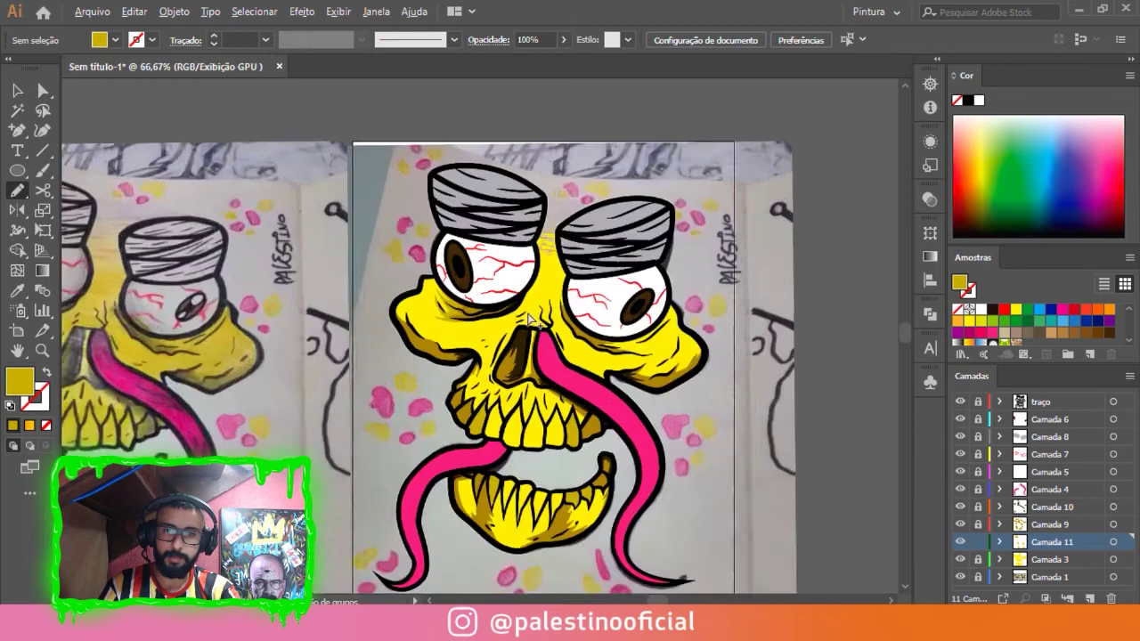
scroll(561, 311, "up", 3)
scroll(454, 330, "down", 3)
scroll(478, 310, "down", 2)
scroll(496, 148, "up", 3)
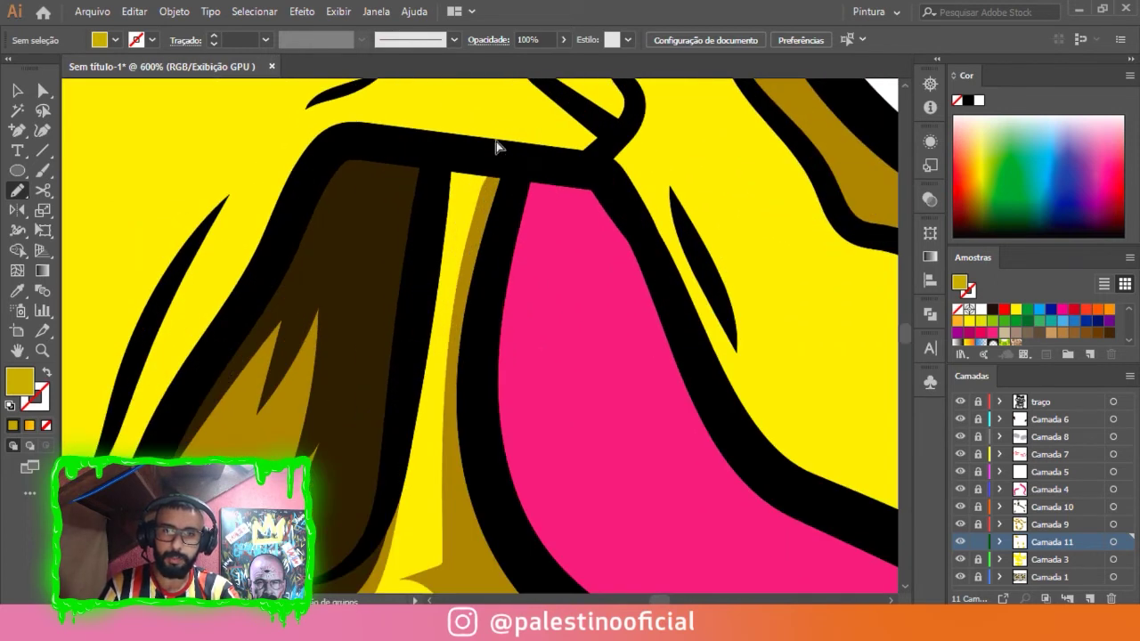
scroll(508, 176, "down", 5)
scroll(463, 304, "up", 4)
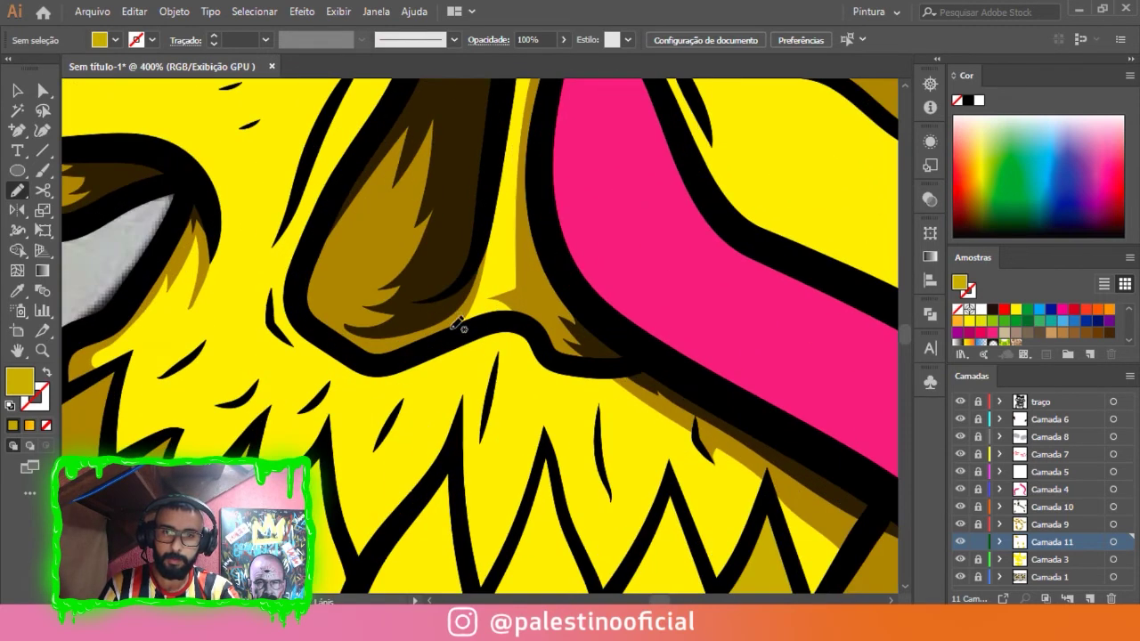
scroll(496, 153, "up", 3)
mouse_move(495, 149)
left_mouse_down()
mouse_move(473, 333)
mouse_move(529, 242)
mouse_move(516, 148)
left_mouse_up()
scroll(606, 178, "up", 2)
scroll(659, 152, "up", 2)
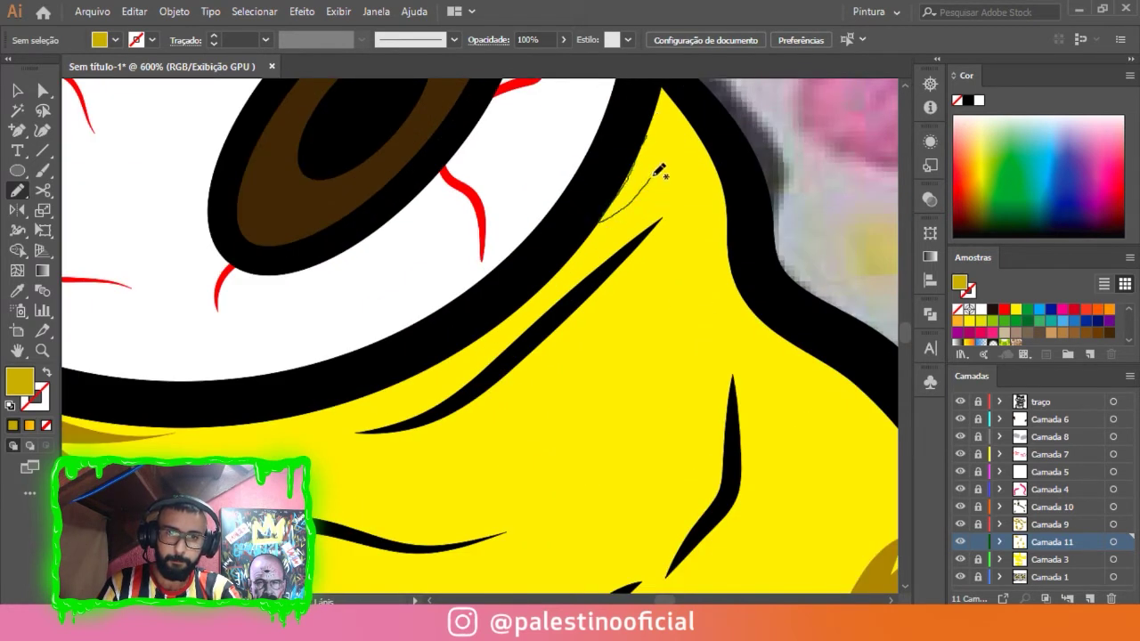
left_click_drag(653, 225, 494, 373)
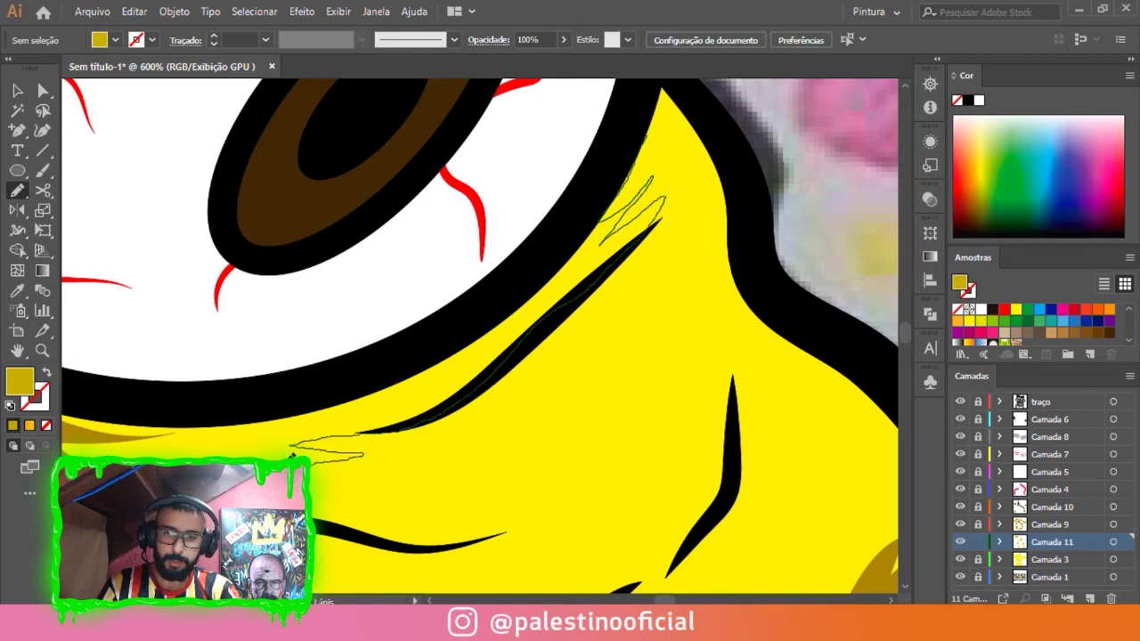
mouse_move(411, 483)
left_mouse_down()
mouse_move(525, 474)
mouse_move(415, 511)
mouse_move(638, 434)
left_mouse_up()
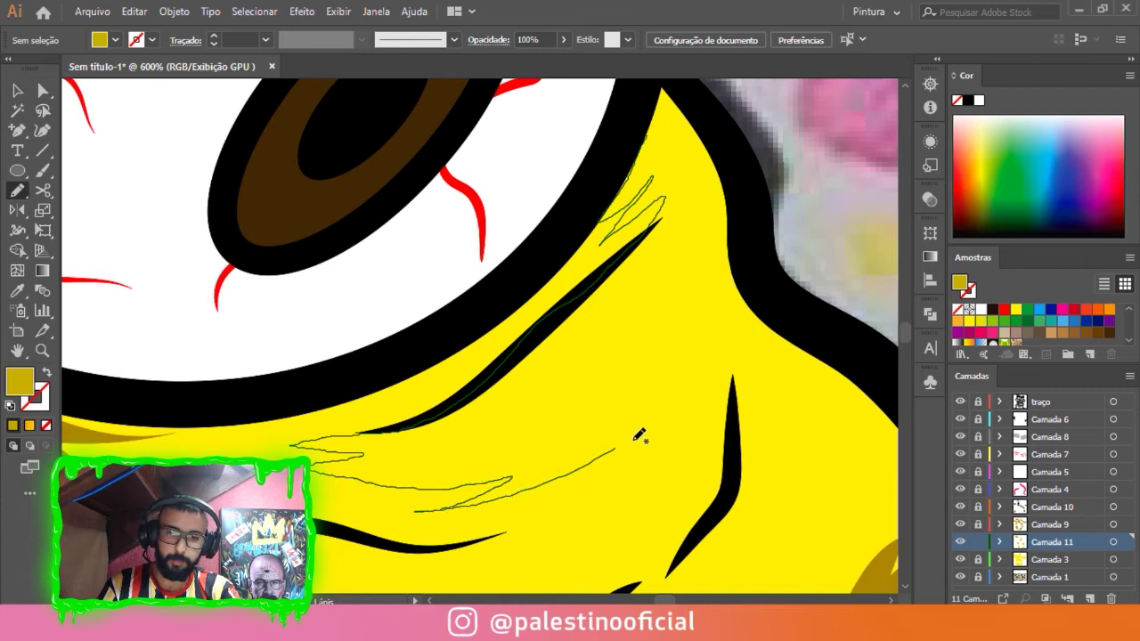
left_click_drag(450, 541, 322, 525)
mouse_move(109, 587)
left_mouse_down()
mouse_move(209, 407)
mouse_move(466, 318)
mouse_move(638, 129)
left_mouse_up()
left_click_drag(272, 377, 537, 359)
left_click_drag(627, 365, 285, 345)
Add jagged shading under the cheek and a shading sliver along the black spike.
key("ctrl+minus")
key("ctrl+minus")
key("ctrl+minus")
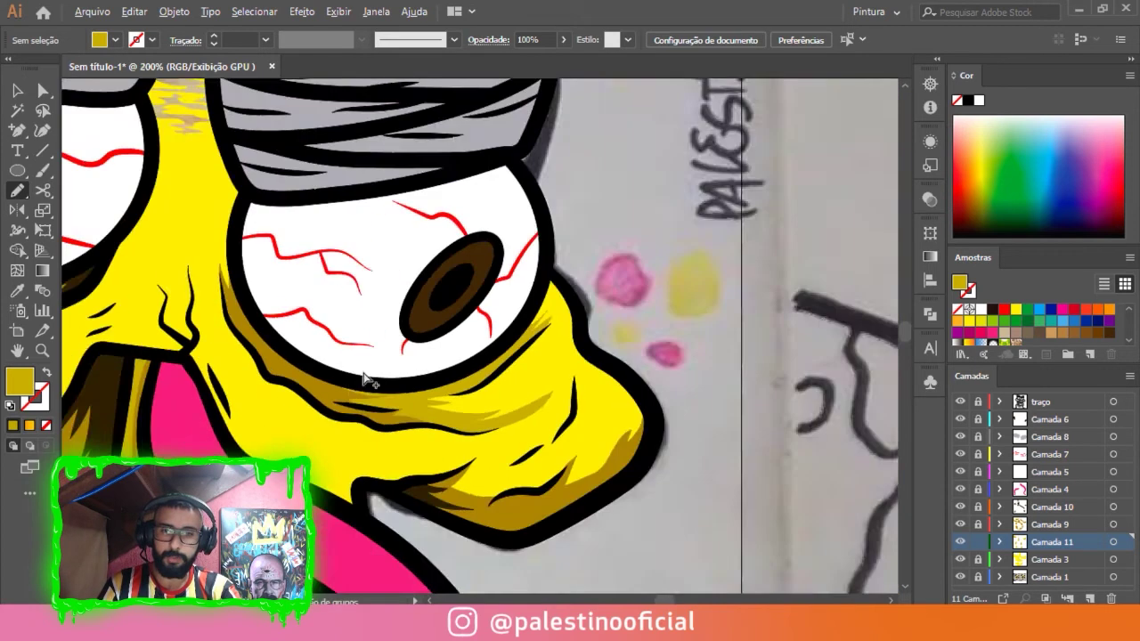
key("ctrl+minus")
key("ctrl+minus")
key("ctrl+minus")
key("ctrl+minus")
key("ctrl+minus")
key("ctrl+minus")
key("ctrl+plus")
key("ctrl+plus")
key("ctrl+plus")
key("ctrl+plus")
key("ctrl+minus")
key("ctrl+minus")
key("ctrl+plus")
key("ctrl+plus")
key("ctrl+plus")
key("ctrl+plus")
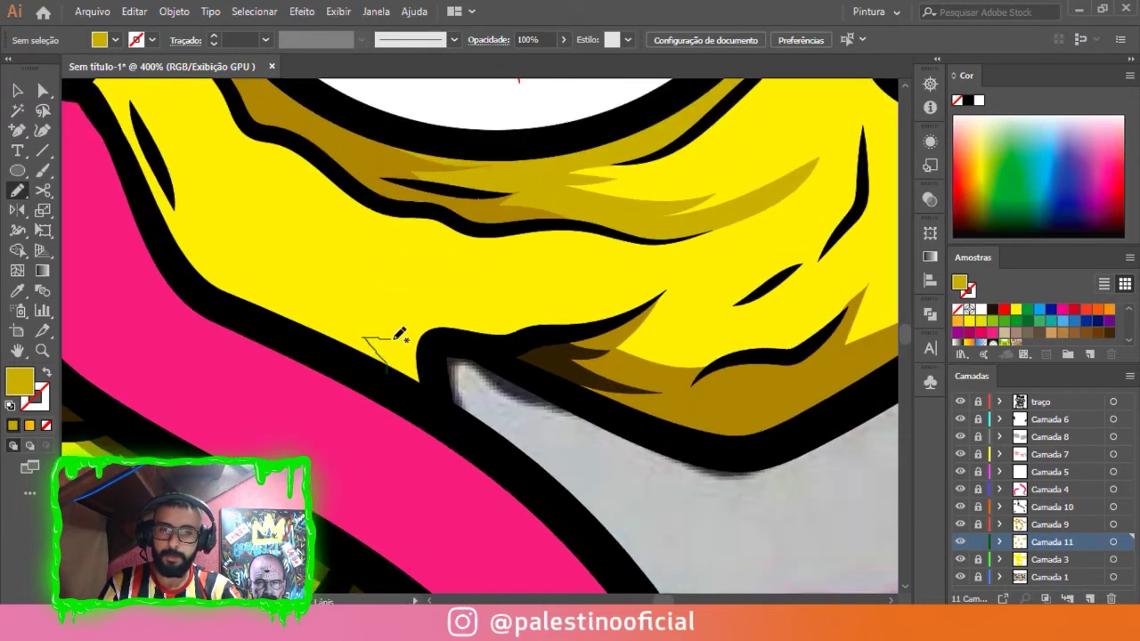
left_click_drag(388, 293, 490, 311)
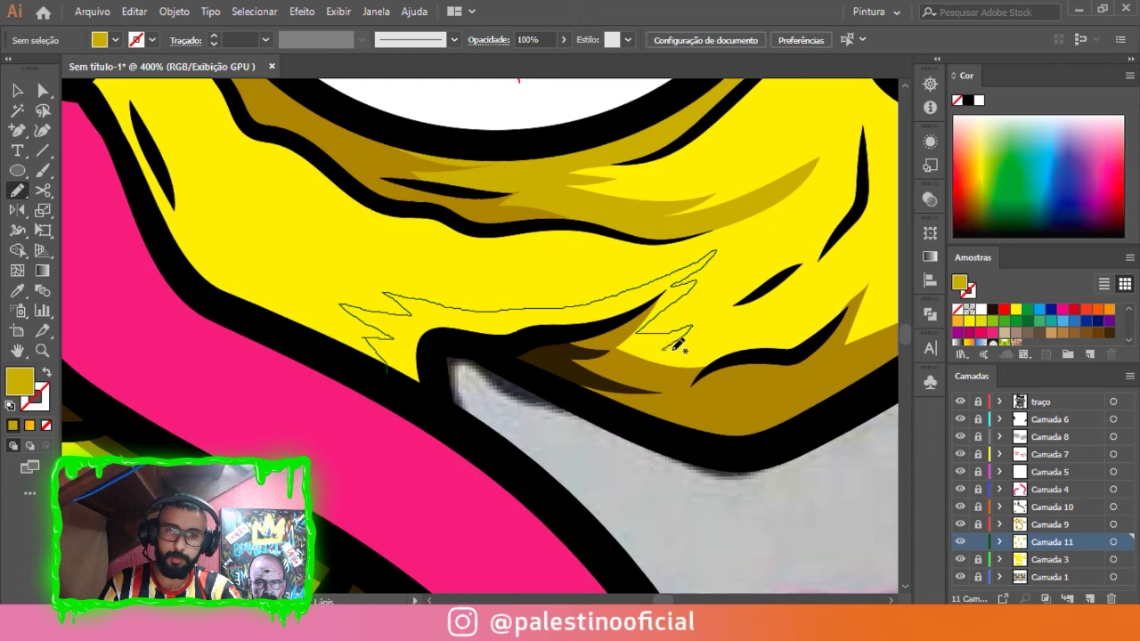
mouse_move(735, 370)
left_mouse_down()
mouse_move(591, 376)
mouse_move(450, 331)
mouse_move(433, 386)
mouse_move(403, 367)
left_mouse_up()
key("h")
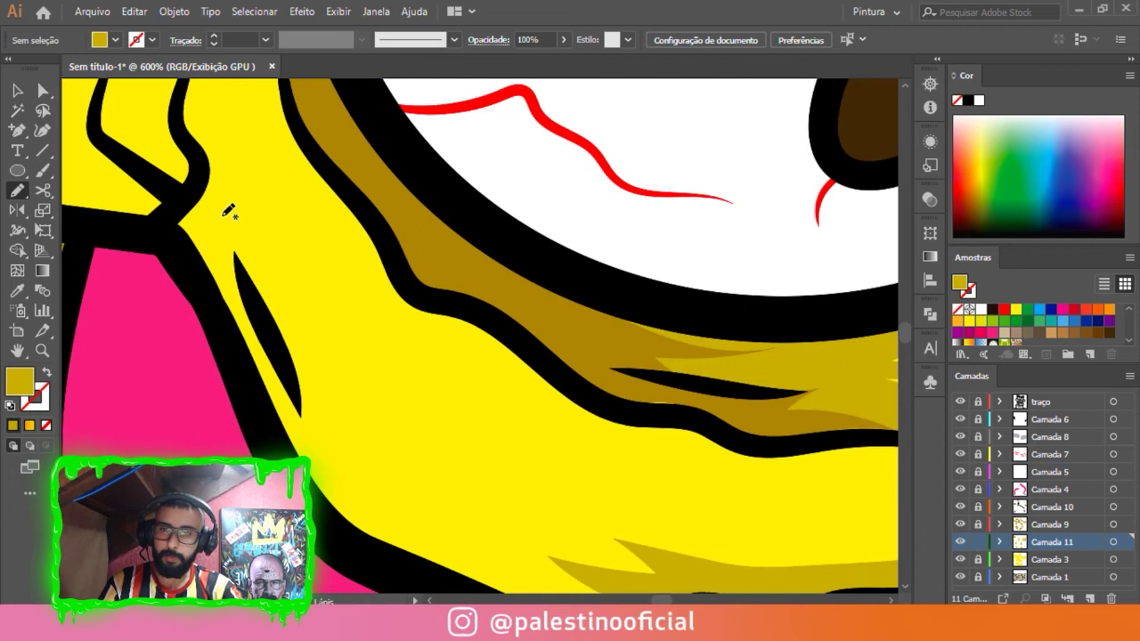
left_click_drag(223, 216, 294, 374)
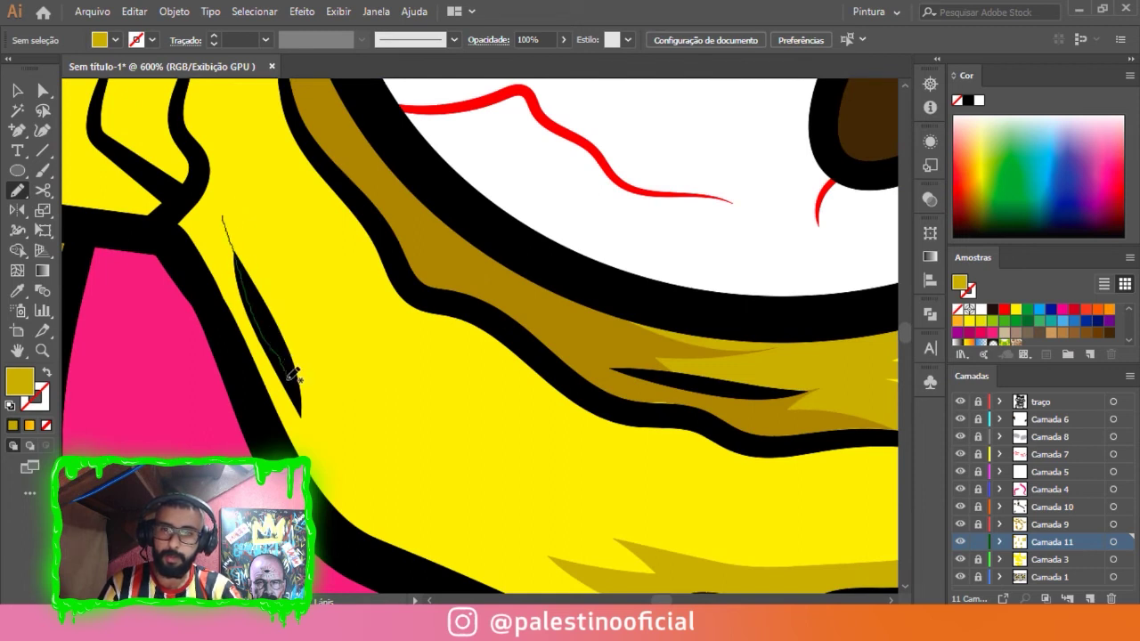
mouse_move(349, 460)
left_mouse_down()
mouse_move(389, 470)
mouse_move(370, 440)
left_mouse_up()
mouse_move(354, 389)
left_mouse_down()
mouse_move(336, 340)
mouse_move(272, 259)
left_mouse_up()
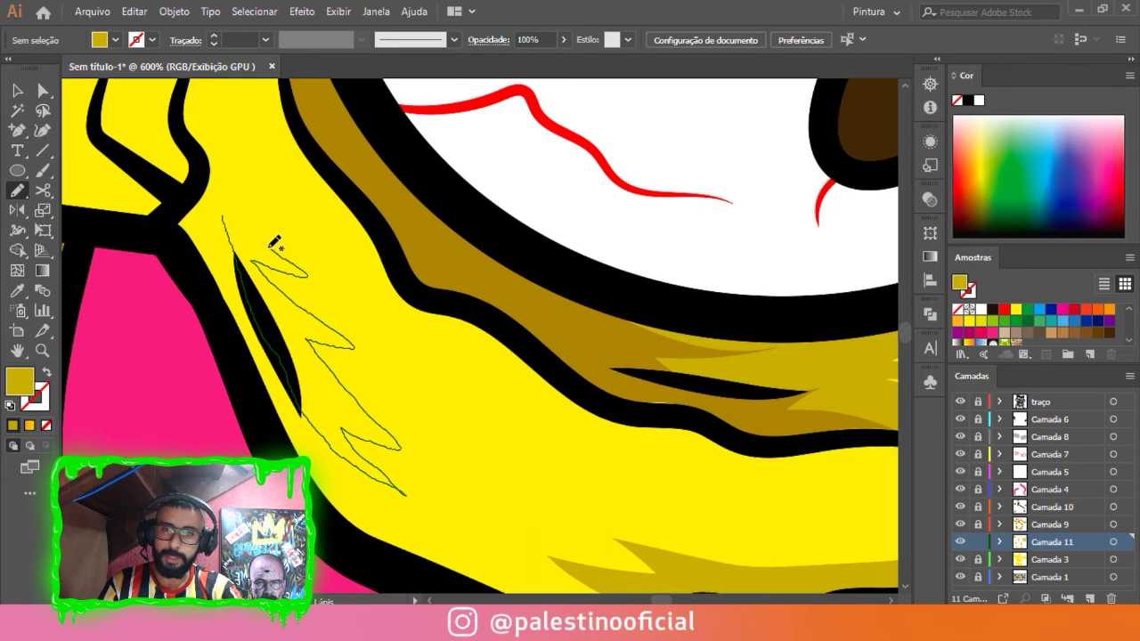
Draw a large jagged shading shape near the nose, then fit the artboard in view.
scroll(229, 212, "down", 3)
scroll(230, 212, "down", 3)
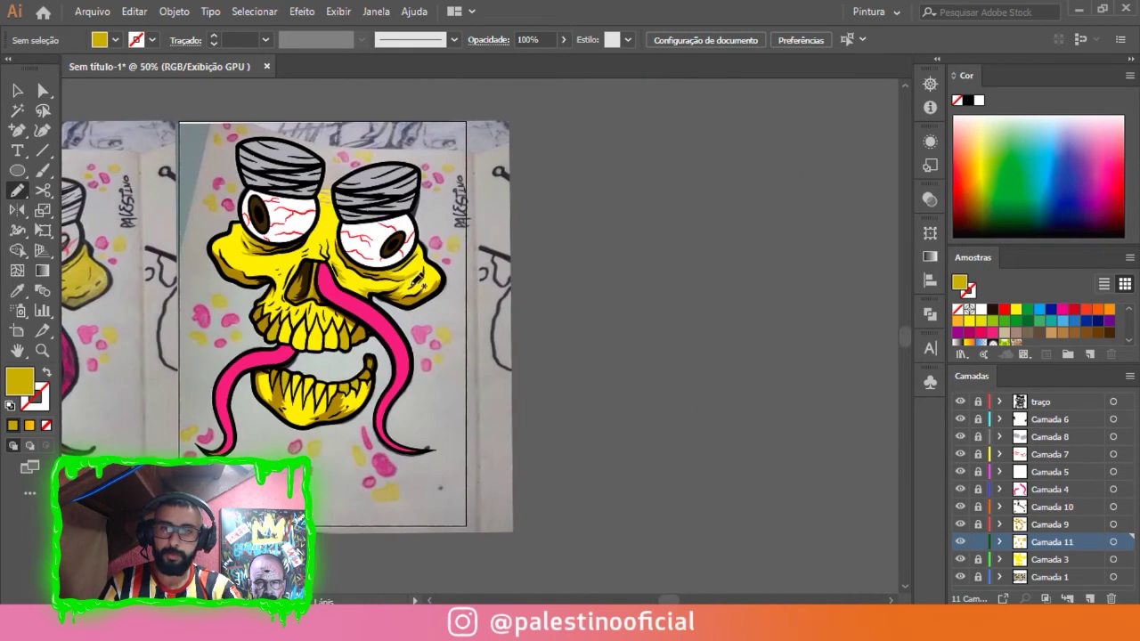
scroll(256, 277, "up", 3)
scroll(256, 277, "up", 2)
scroll(256, 277, "up", 1)
scroll(294, 294, "up", 1)
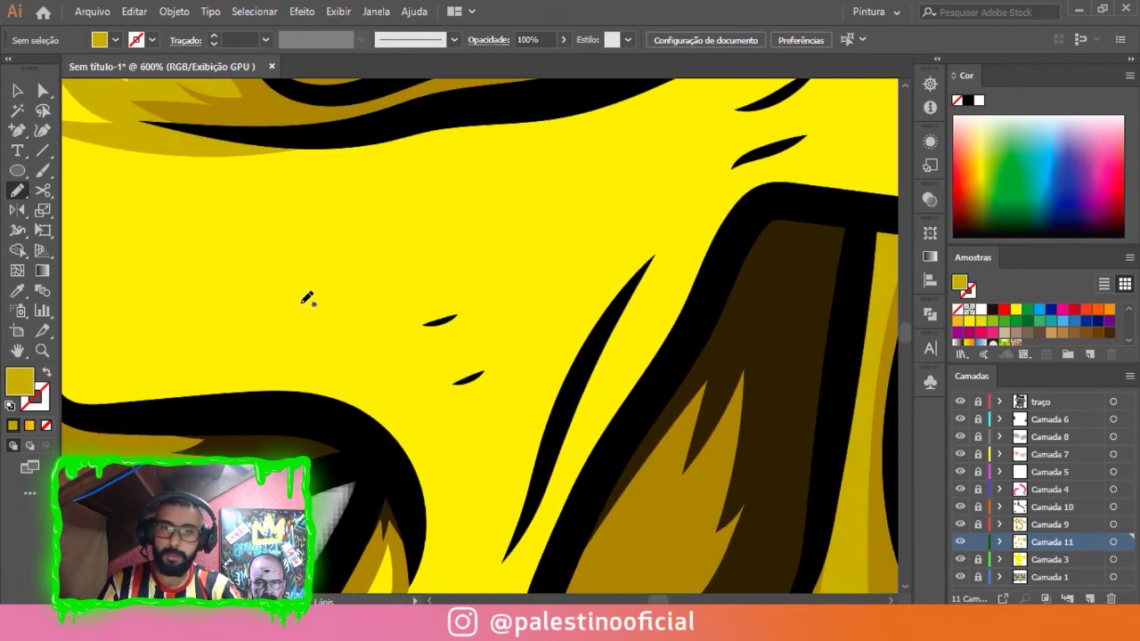
mouse_move(184, 224)
left_mouse_down()
mouse_move(570, 145)
mouse_move(496, 181)
mouse_move(480, 231)
mouse_move(605, 210)
mouse_move(459, 438)
mouse_move(307, 359)
mouse_move(334, 327)
mouse_move(207, 309)
mouse_move(342, 292)
mouse_move(118, 254)
mouse_move(273, 256)
left_mouse_up()
left_click_drag(272, 256, 96, 213)
left_click_drag(96, 214, 163, 221)
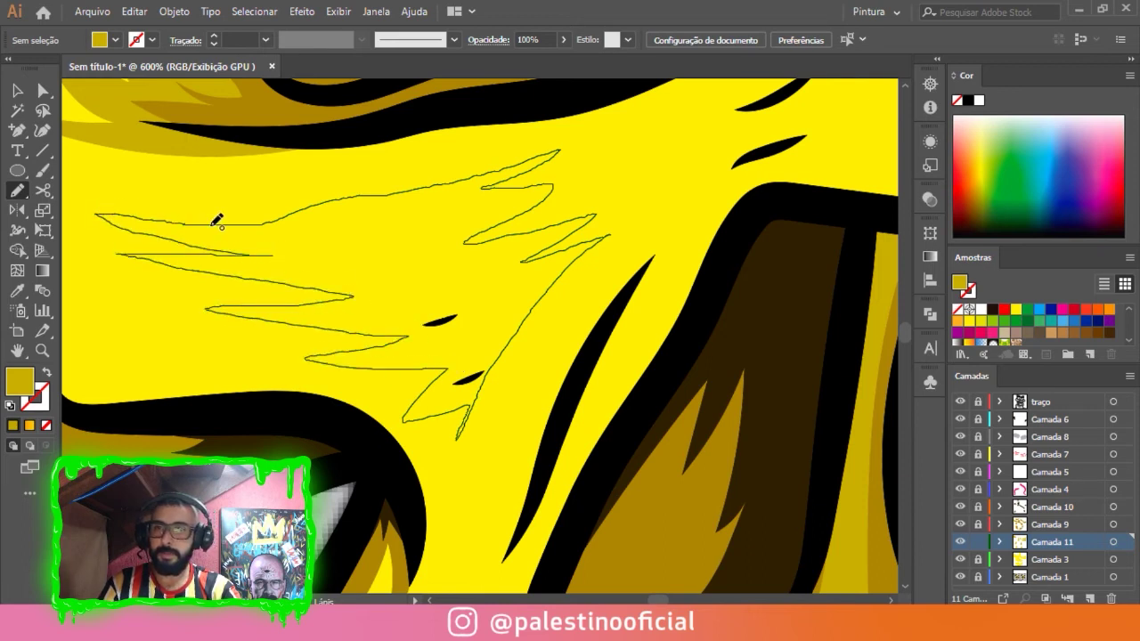
key("ctrl+0")
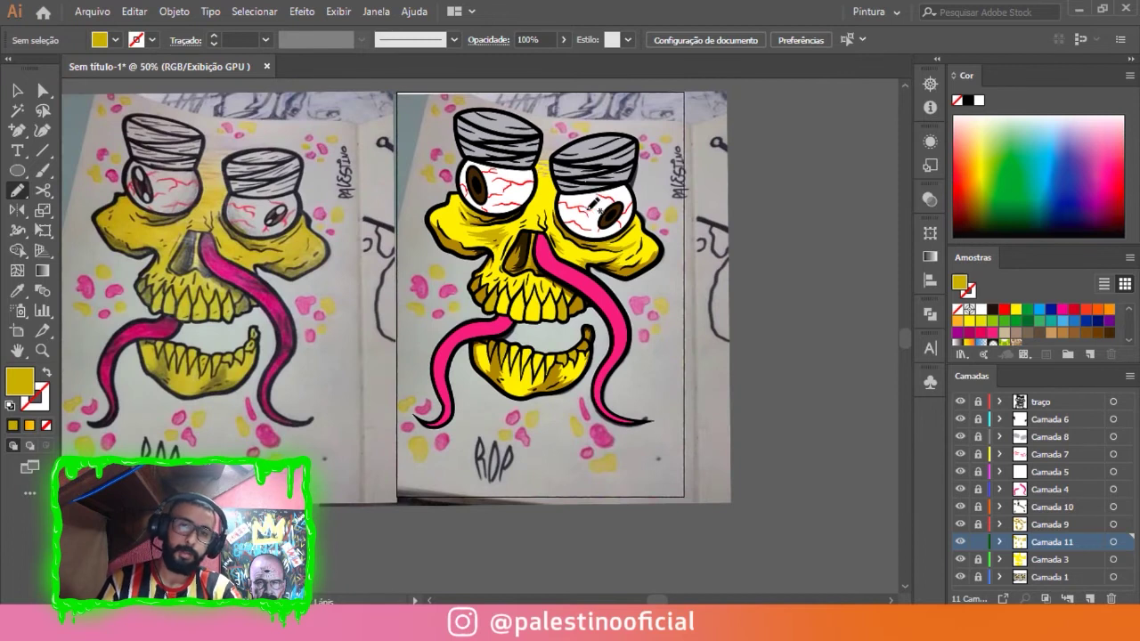
Draw a zigzag ochre shading shape along one upper tooth's side and bottom.
scroll(418, 188, "up", 4, "alt")
scroll(419, 189, "up", 3, "alt")
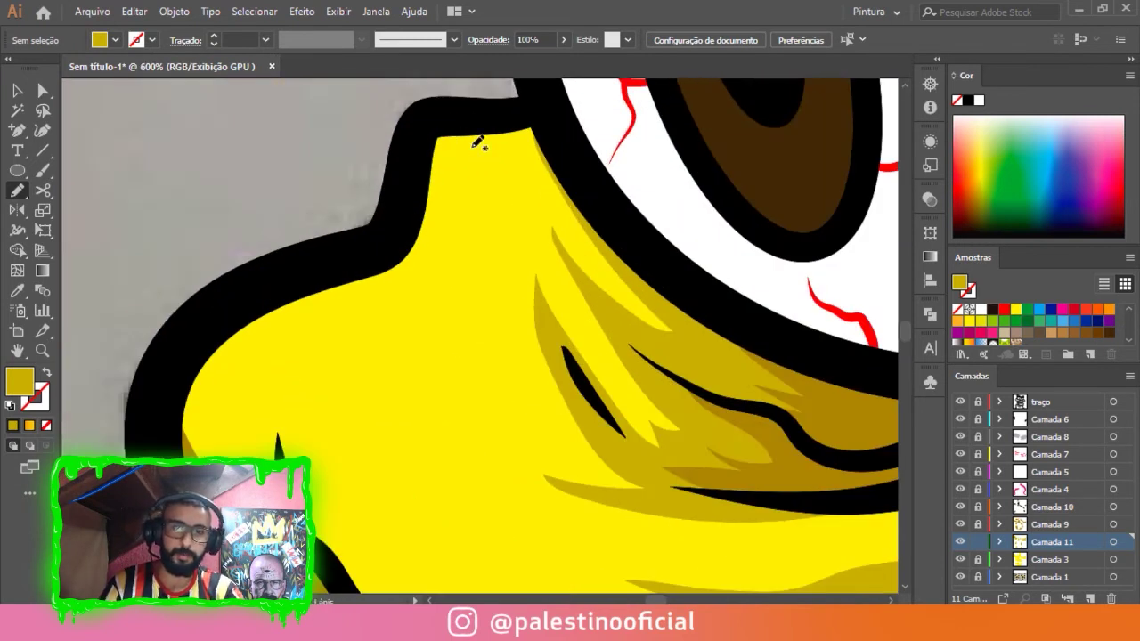
key("ctrl+0")
scroll(483, 237, "up", 3, "alt")
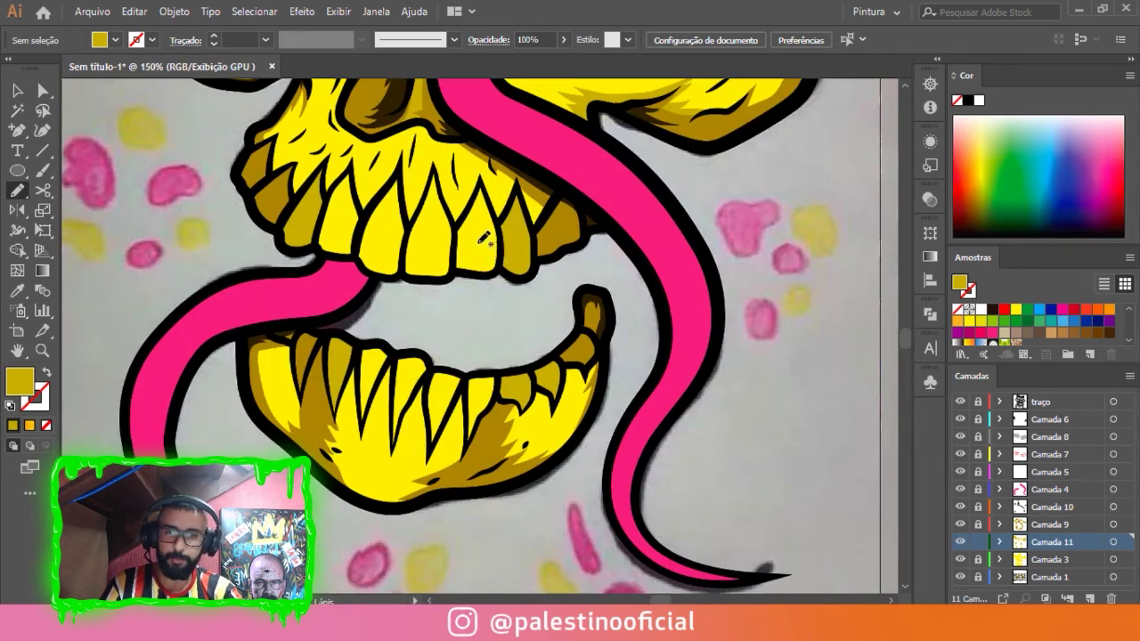
scroll(472, 254, "up", 2, "alt")
scroll(458, 214, "up", 2, "alt")
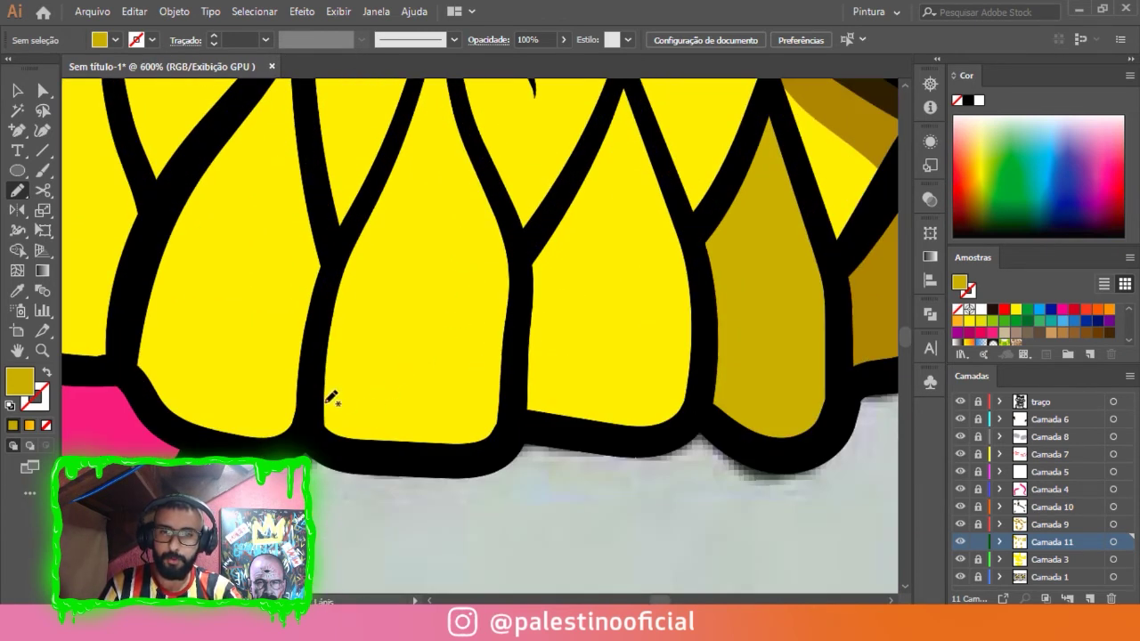
scroll(366, 431, "down", 2, "alt")
scroll(365, 431, "down", 1, "alt")
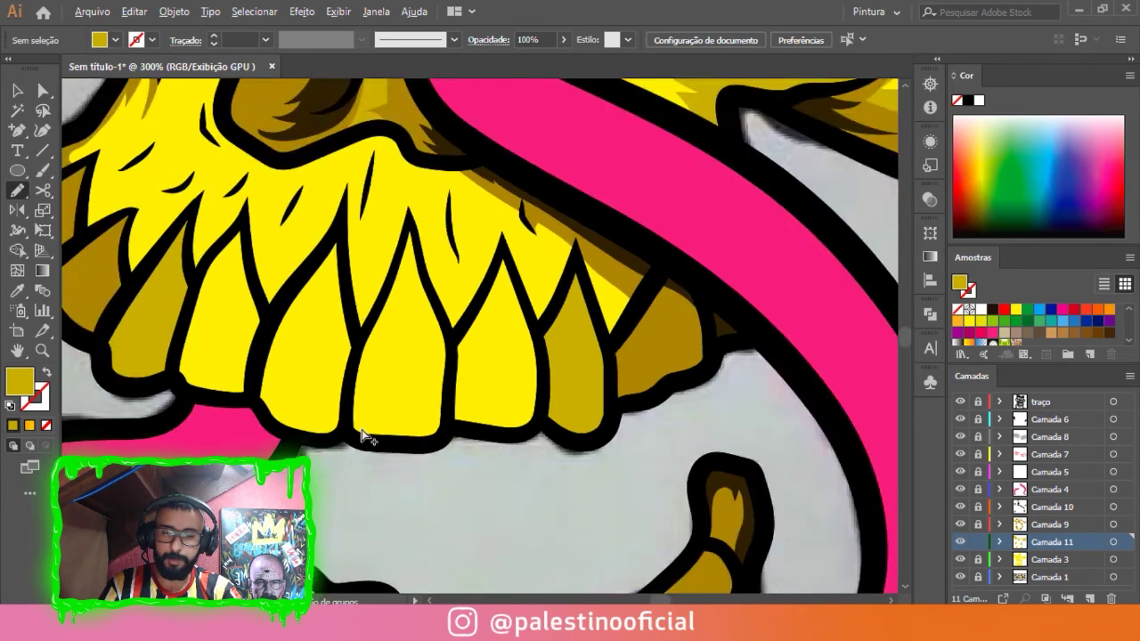
scroll(361, 432, "up", 3, "alt")
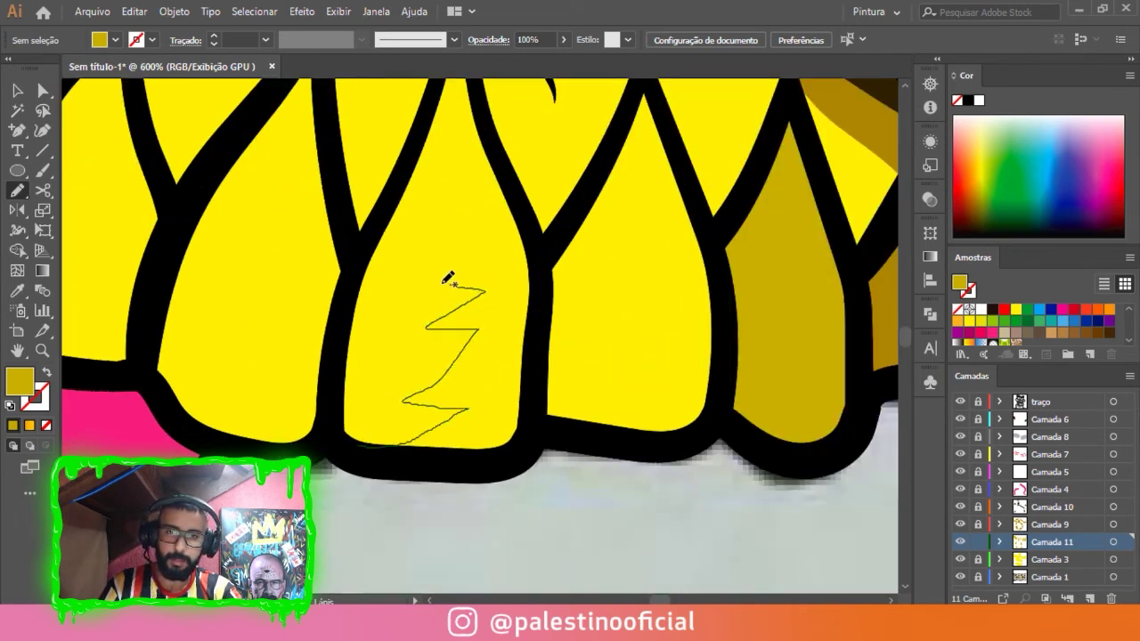
left_click_drag(530, 212, 542, 331)
left_click_drag(542, 418, 364, 447)
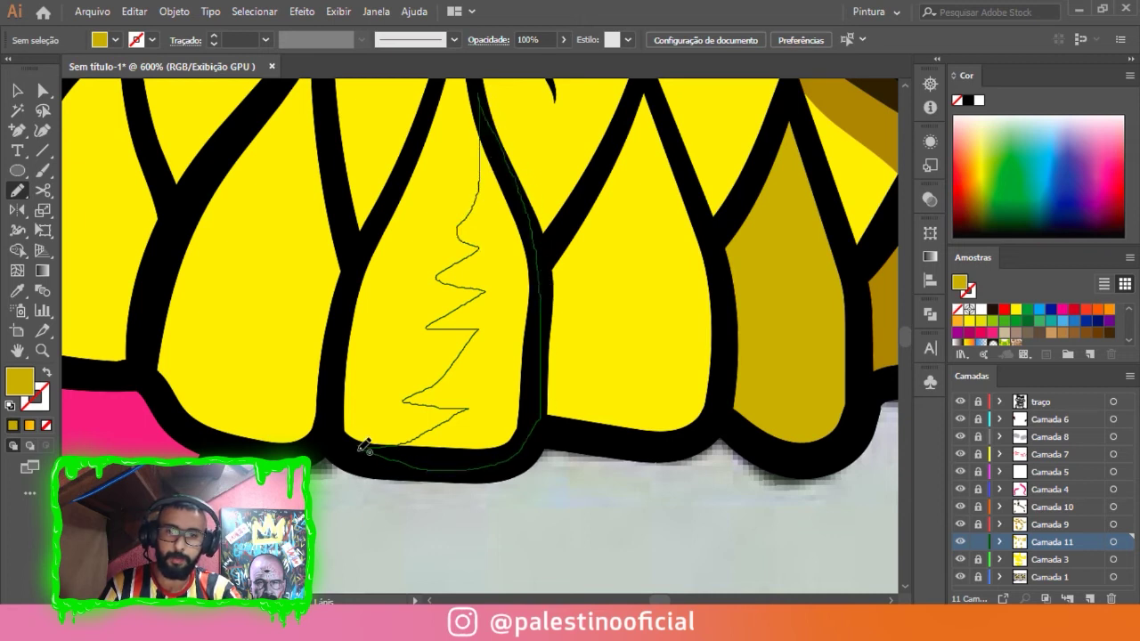
Darken the side of the next upper tooth with a closed shading shape from its tip.
scroll(364, 448, "down", 4, "alt")
scroll(427, 374, "up", 3, "alt")
scroll(429, 356, "down", 1)
scroll(468, 206, "up", 1, "alt")
left_click_drag(460, 178, 433, 255)
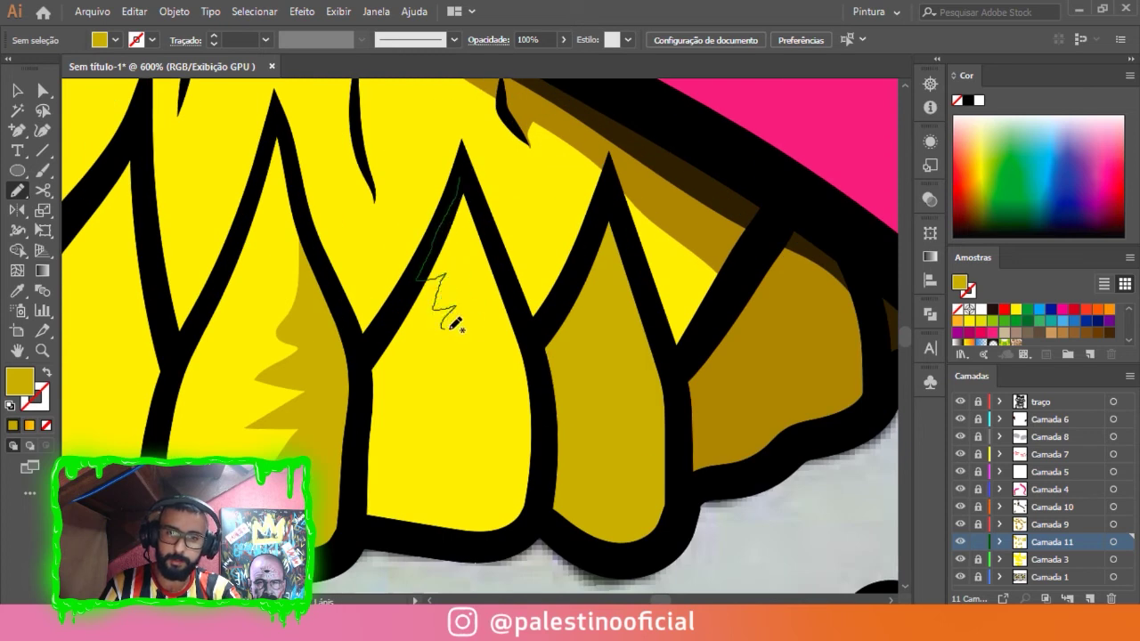
mouse_move(440, 481)
left_mouse_down()
mouse_move(419, 522)
mouse_move(451, 537)
mouse_move(542, 511)
mouse_move(541, 400)
mouse_move(515, 272)
left_mouse_up()
left_click_drag(480, 190, 462, 181)
Add zigzag shading on two more upper teeth along their bottom edges and the black divider.
scroll(547, 199, "down", 2, "alt")
scroll(561, 241, "down", 2, "alt")
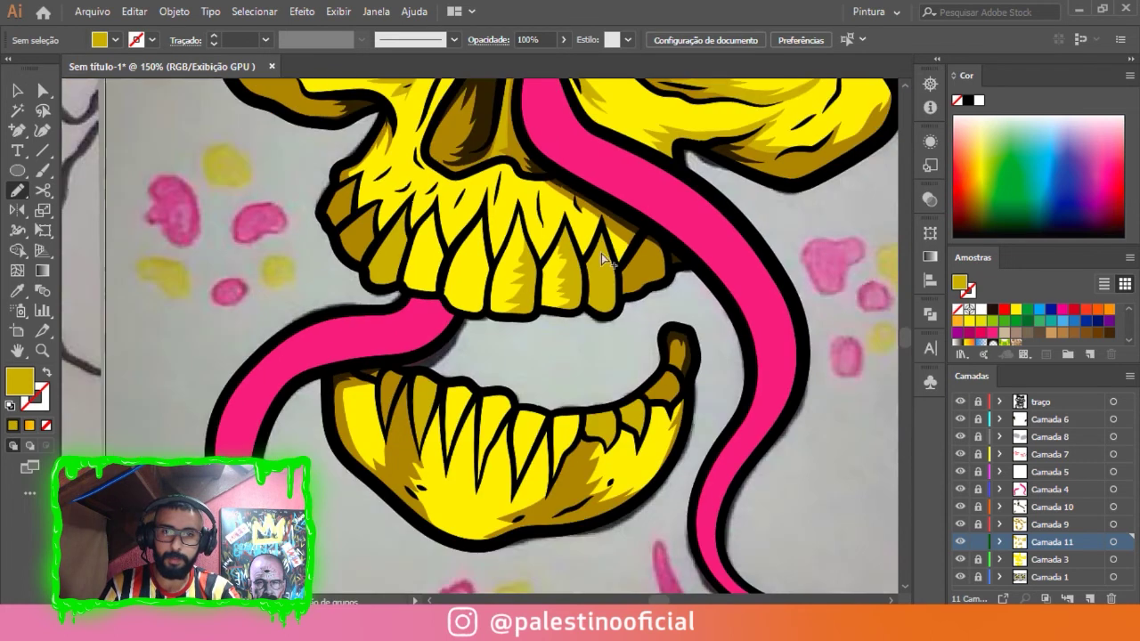
scroll(574, 285, "down", 2, "alt")
scroll(574, 285, "up", 3, "alt")
scroll(587, 301, "up", 2, "alt")
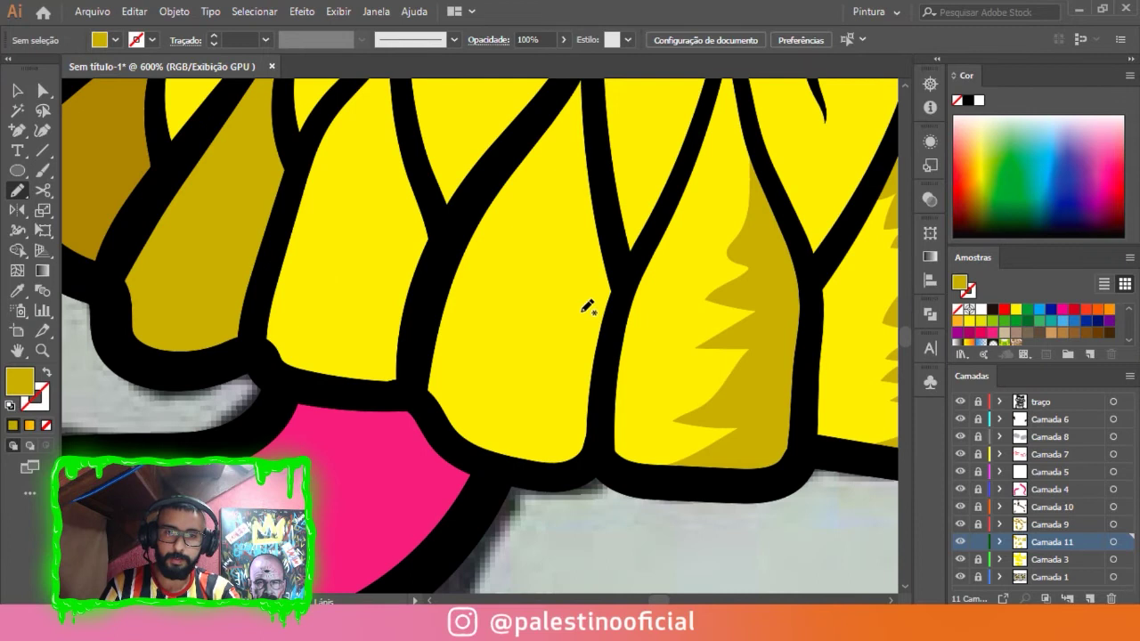
left_click_drag(540, 375, 555, 336)
mouse_move(571, 189)
left_mouse_down()
mouse_move(593, 107)
mouse_move(618, 247)
mouse_move(620, 348)
left_mouse_up()
mouse_move(602, 442)
left_mouse_down()
mouse_move(509, 466)
mouse_move(437, 401)
left_mouse_up()
scroll(546, 365, "down", 4, "alt")
scroll(546, 365, "up", 3, "alt")
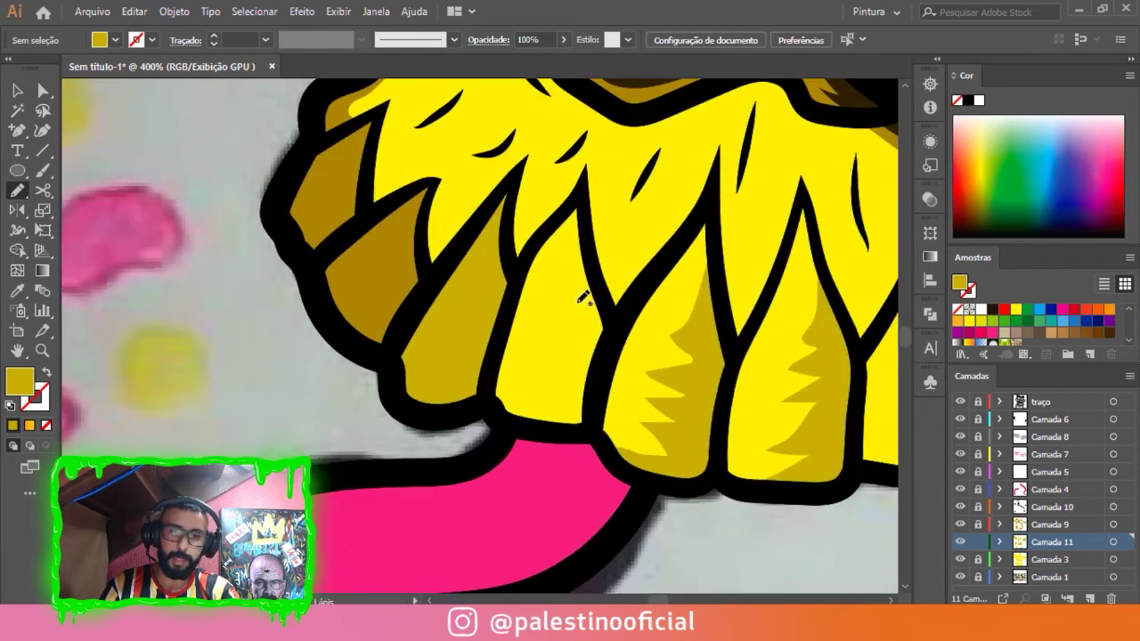
scroll(534, 374, "up", 2, "alt")
mouse_move(482, 416)
left_mouse_down()
mouse_move(537, 389)
mouse_move(544, 323)
mouse_move(586, 273)
left_mouse_up()
mouse_move(634, 215)
left_mouse_down()
mouse_move(638, 79)
mouse_move(686, 246)
mouse_move(682, 387)
mouse_move(641, 472)
mouse_move(471, 437)
mouse_move(477, 414)
left_mouse_up()
key("ctrl+0")
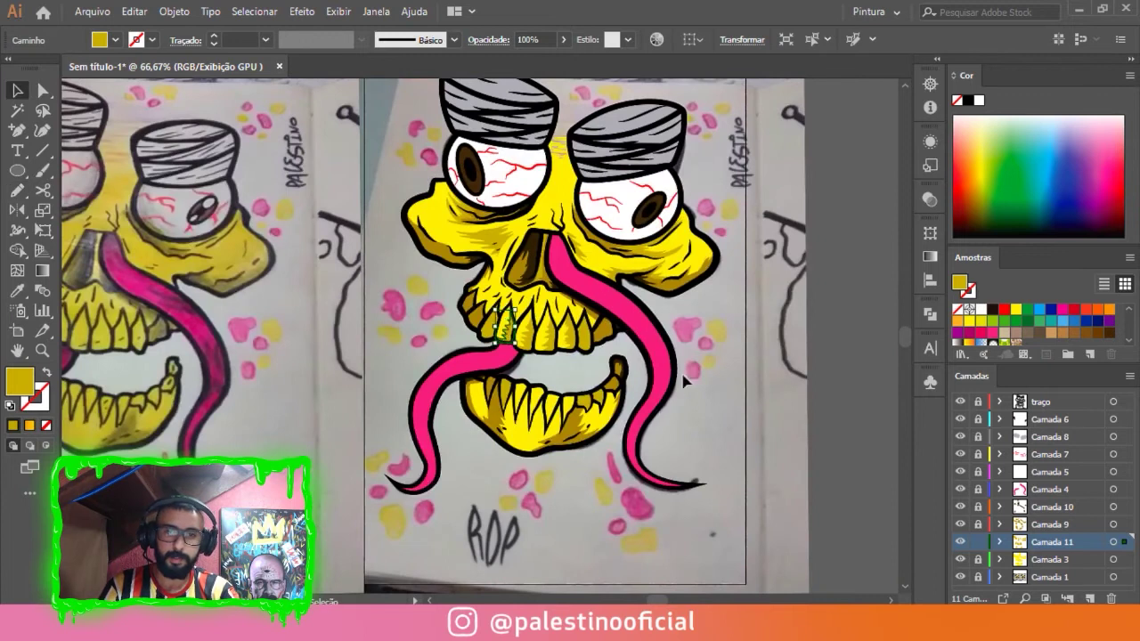
Deselect, then draw darker-yellow shading down and around one lower tooth's edge.
key("ctrl+shift+a")
scroll(686, 381, "down", 2, "alt")
scroll(602, 307, "up", 2, "alt")
key("n")
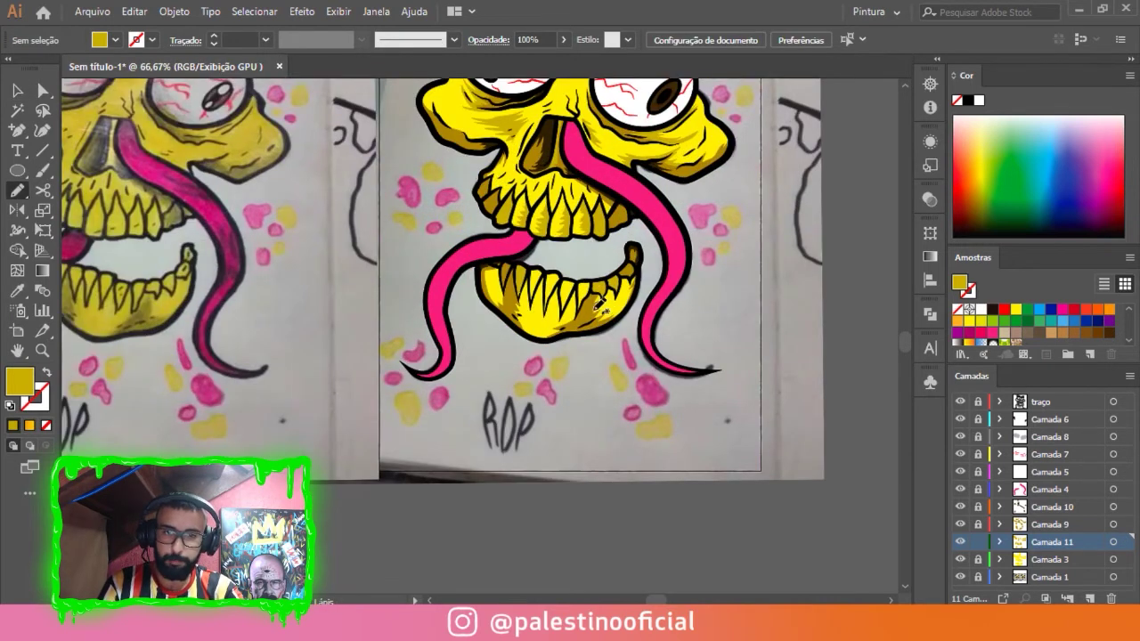
scroll(601, 307, "up", 3, "alt")
scroll(583, 300, "up", 3, "alt")
left_click_drag(520, 264, 563, 268)
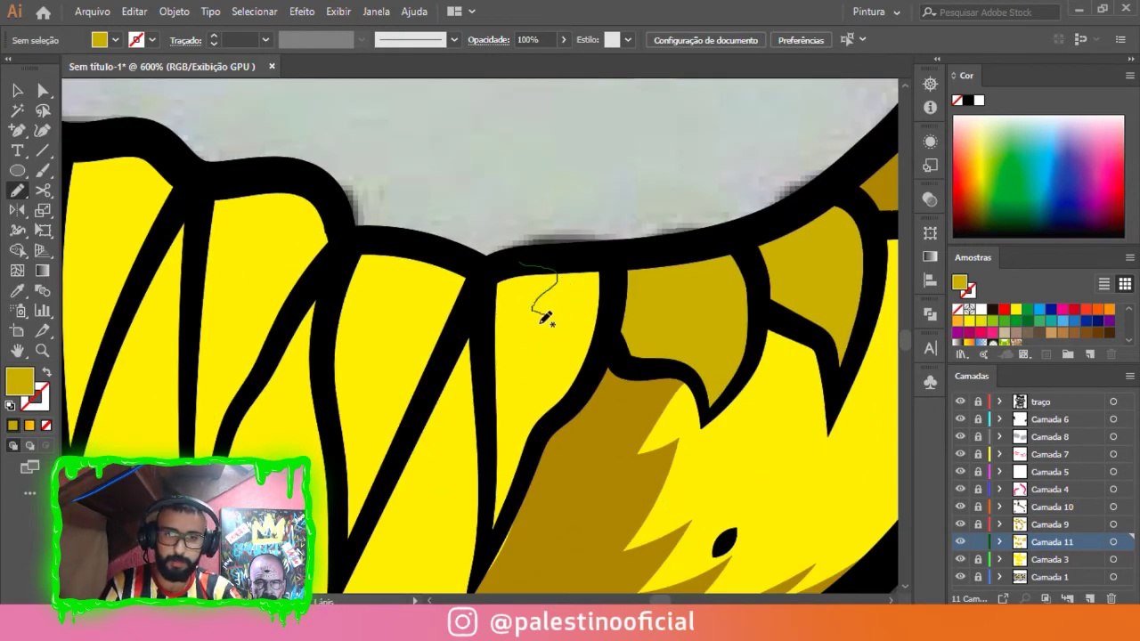
mouse_move(538, 379)
left_mouse_down()
mouse_move(613, 287)
mouse_move(534, 257)
left_mouse_up()
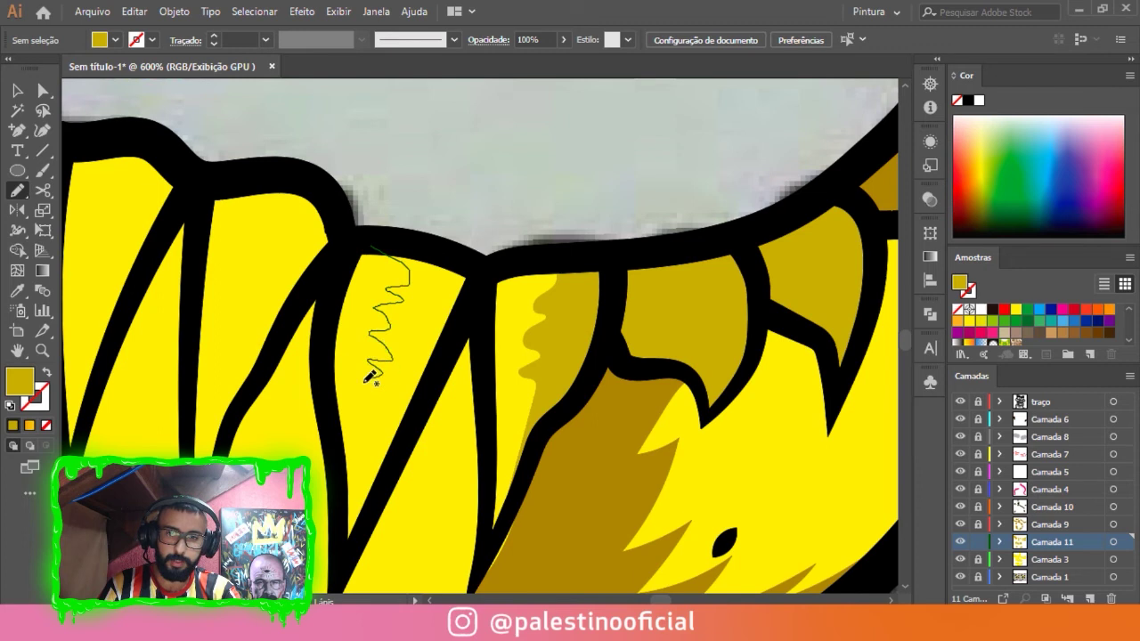
mouse_move(373, 425)
left_mouse_down()
mouse_move(364, 526)
mouse_move(483, 272)
mouse_move(396, 252)
mouse_move(526, 288)
left_mouse_up()
Add a closed zigzag shading shape on the next lower tooth's left edge.
left_click_drag(412, 214, 484, 254)
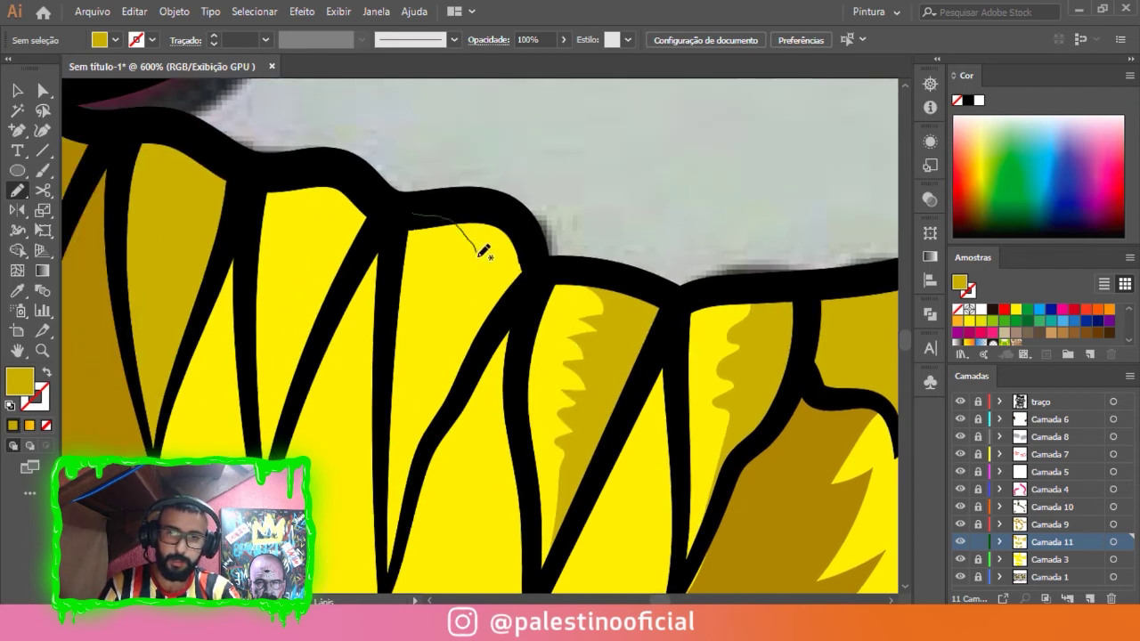
left_click_drag(431, 378, 393, 558)
mouse_move(446, 420)
left_mouse_down()
mouse_move(529, 275)
mouse_move(489, 188)
mouse_move(440, 187)
left_mouse_up()
mouse_move(330, 247)
left_mouse_down()
mouse_move(535, 144)
mouse_move(509, 149)
mouse_move(496, 188)
left_mouse_up()
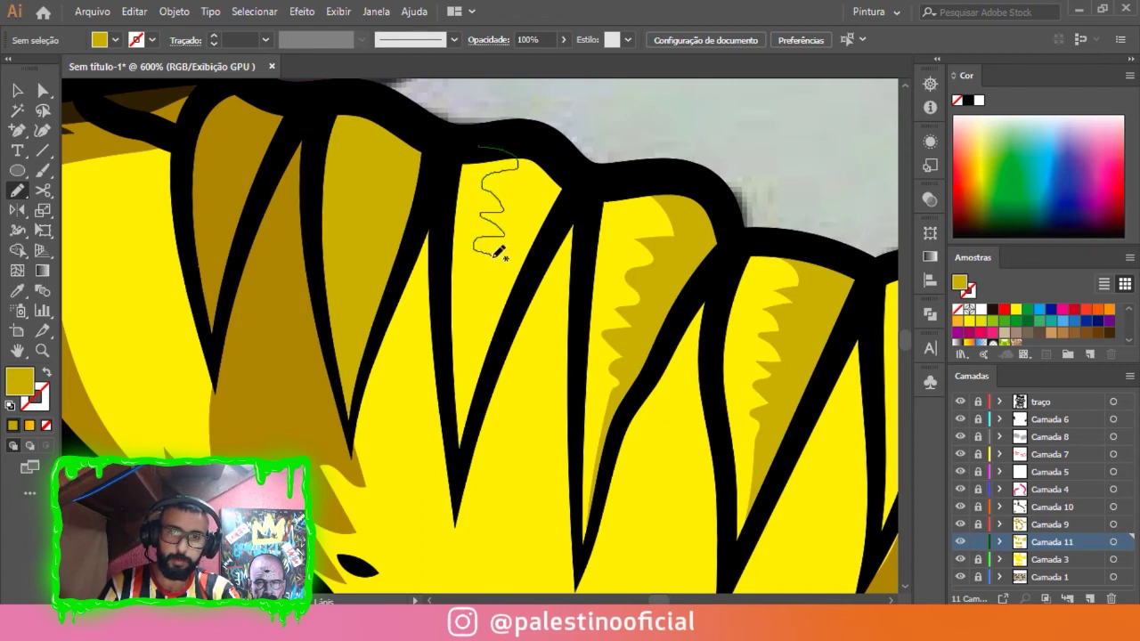
left_click_drag(486, 306, 462, 420)
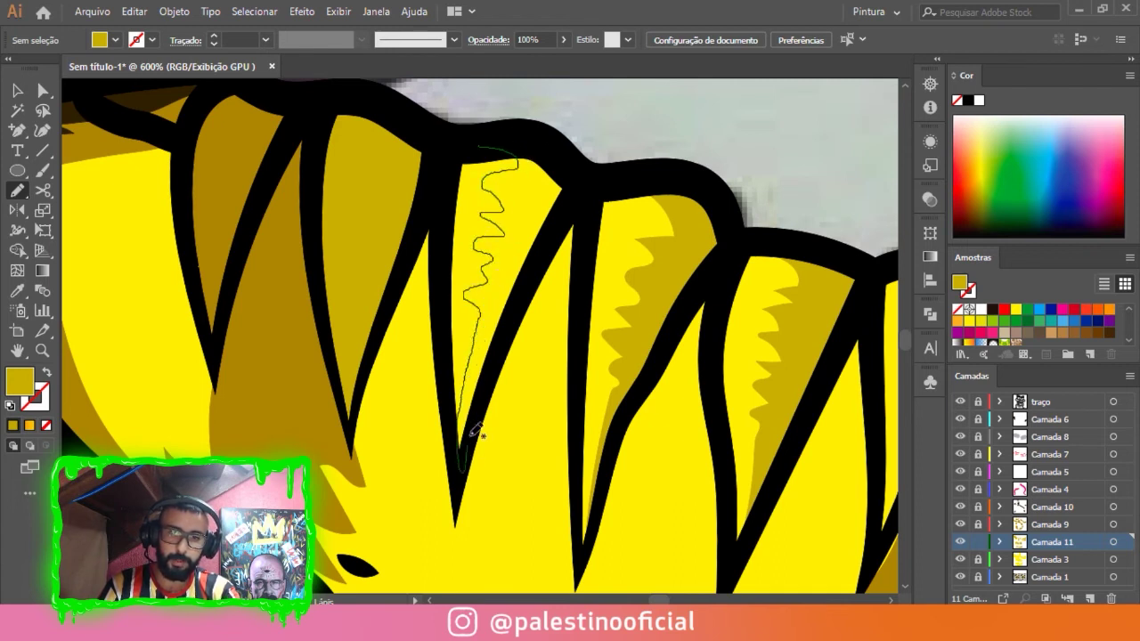
scroll(443, 196, "down", 5)
scroll(443, 196, "down", 3)
scroll(436, 201, "up", 2)
scroll(419, 231, "up", 4)
scroll(391, 276, "up", 2)
scroll(367, 313, "down", 1)
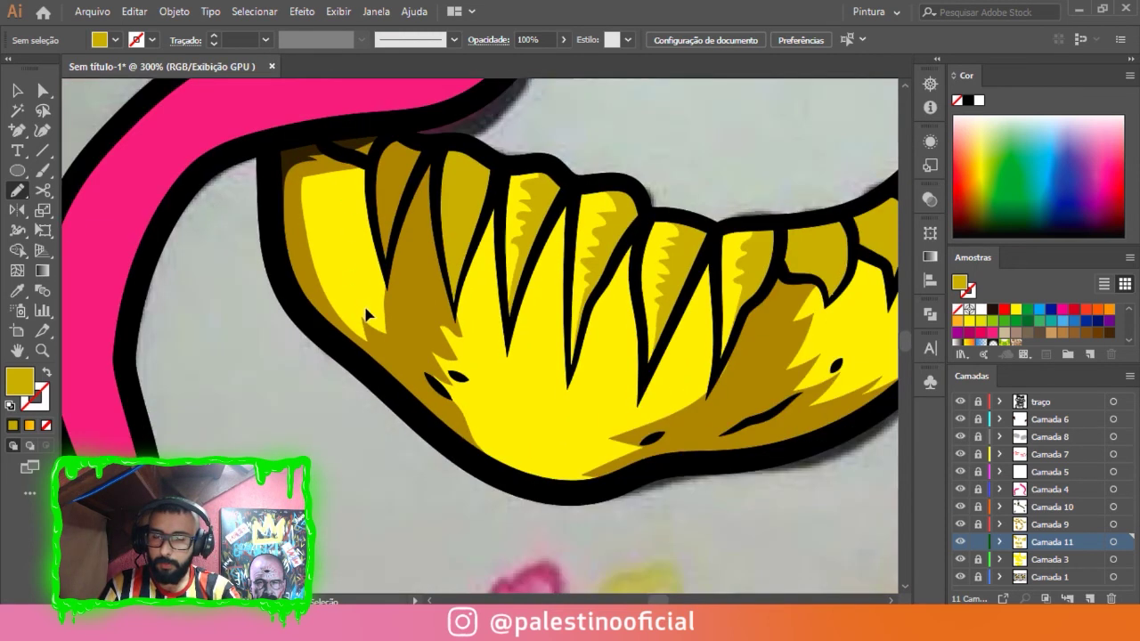
scroll(385, 216, "up", 1)
Close looping shading patches on the jaw's left side and along its lower edge.
mouse_move(310, 254)
left_mouse_down()
mouse_move(353, 305)
mouse_move(379, 249)
mouse_move(418, 319)
mouse_move(398, 422)
mouse_move(285, 333)
mouse_move(258, 187)
mouse_move(436, 204)
left_mouse_up()
left_click_drag(492, 306, 401, 241)
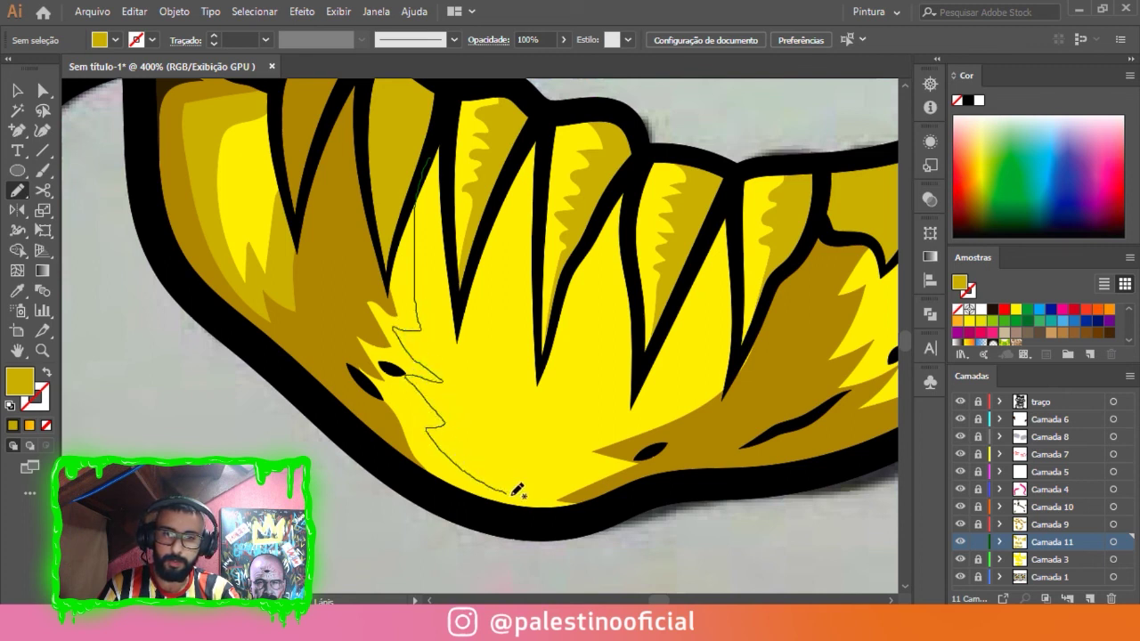
mouse_move(472, 499)
left_mouse_down()
mouse_move(368, 433)
mouse_move(349, 255)
mouse_move(410, 138)
mouse_move(427, 149)
left_mouse_up()
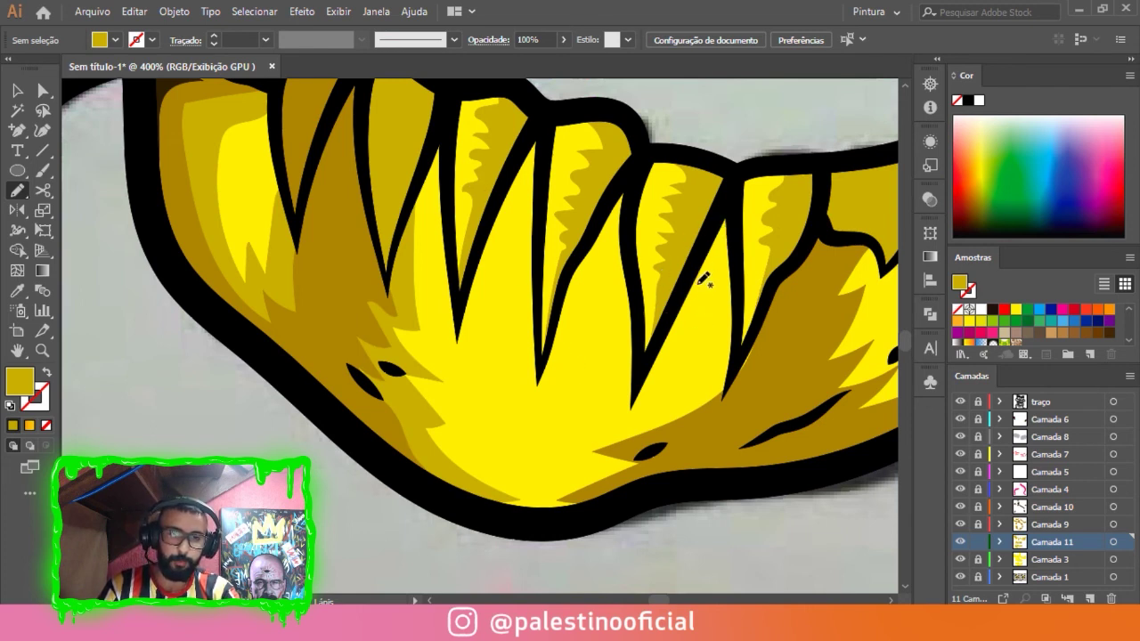
left_click_drag(728, 219, 714, 330)
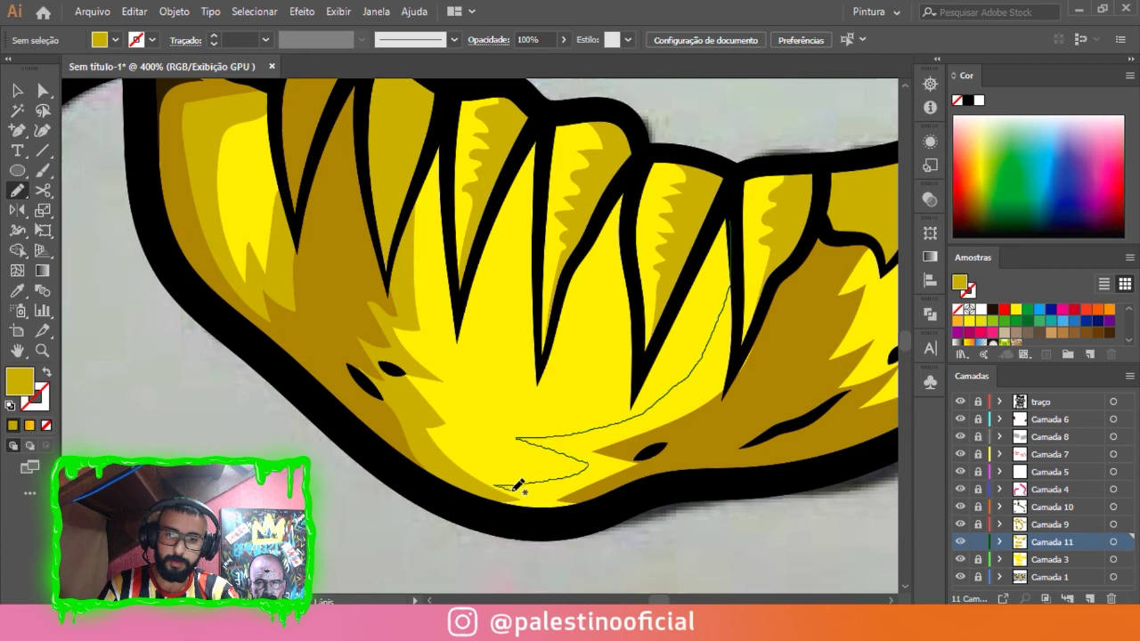
mouse_move(474, 496)
left_mouse_down()
mouse_move(580, 509)
mouse_move(753, 407)
mouse_move(773, 318)
mouse_move(750, 209)
left_mouse_up()
scroll(750, 209, "up", 1)
Erase a strip through the right lower-teeth shading shape with the Eraser and deselect.
key("a")
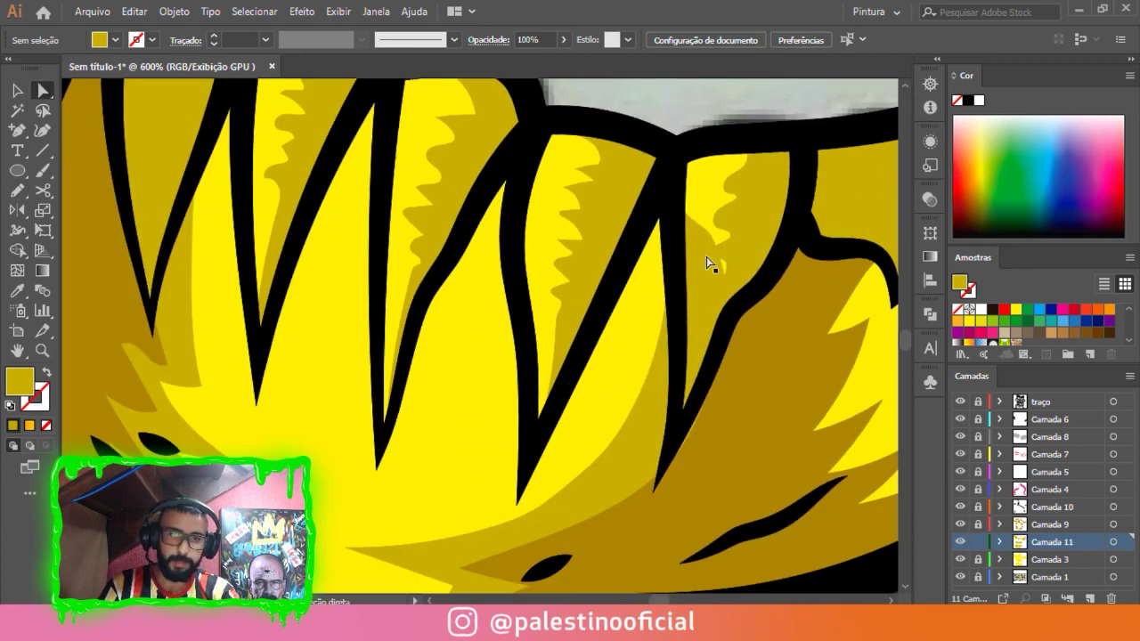
key("shift+e")
mouse_move(680, 192)
left_mouse_down()
mouse_move(688, 388)
mouse_move(719, 350)
left_mouse_up()
key("a")
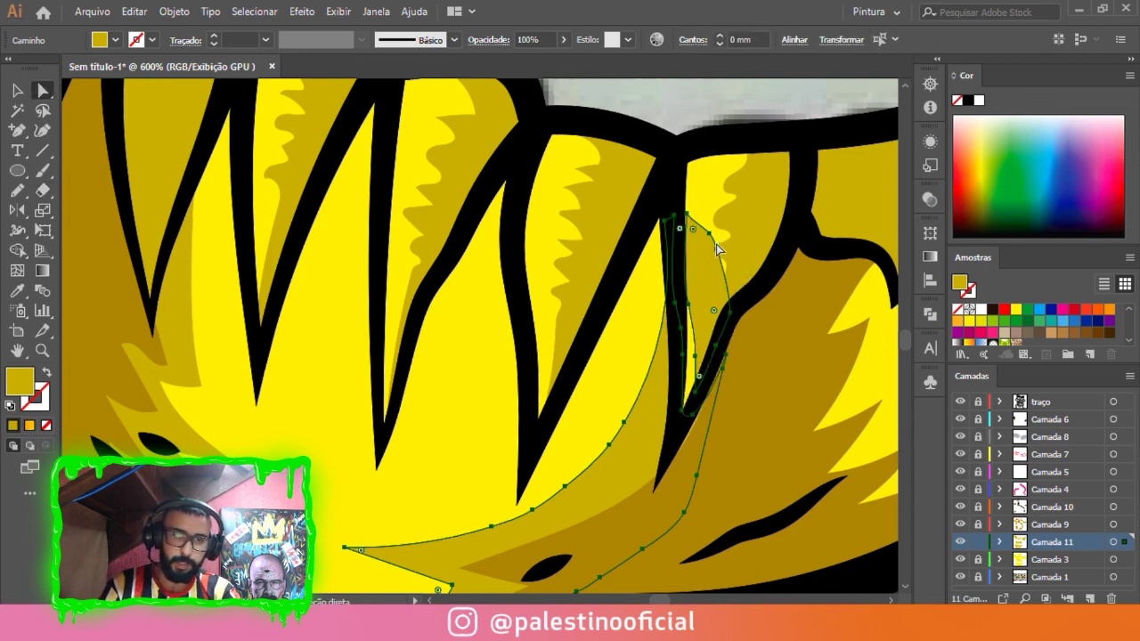
left_click(717, 256)
scroll(578, 307, "down", 3)
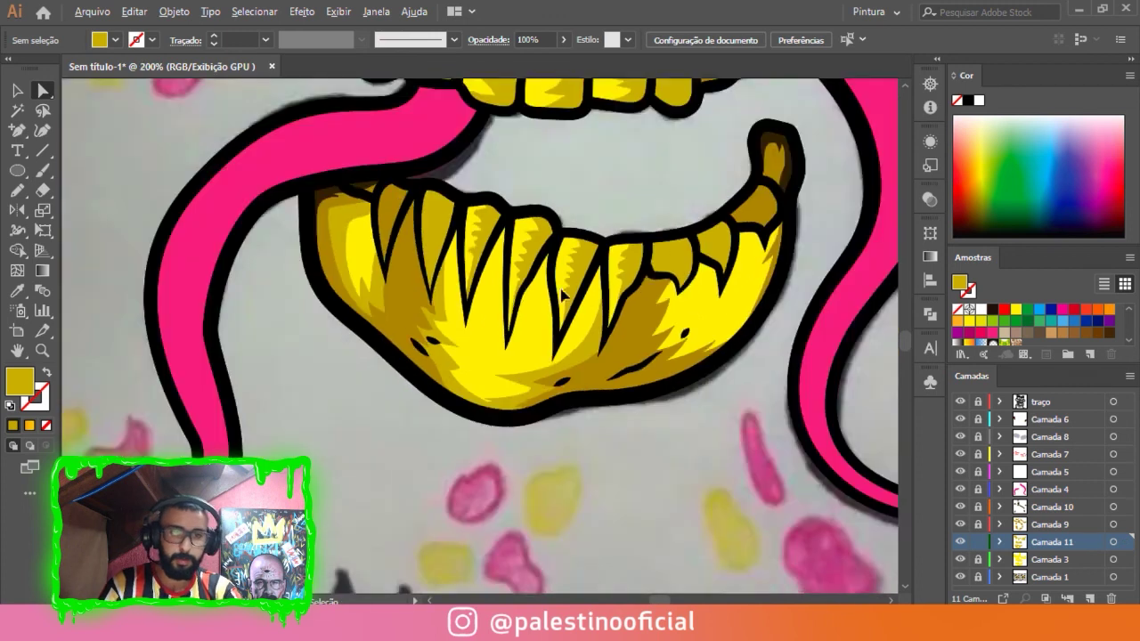
scroll(561, 301, "down", 3)
scroll(561, 299, "up", 4)
Draw zigzag Pencil shading along the outer edge of the right lower teeth.
key("n")
scroll(592, 276, "up", 3)
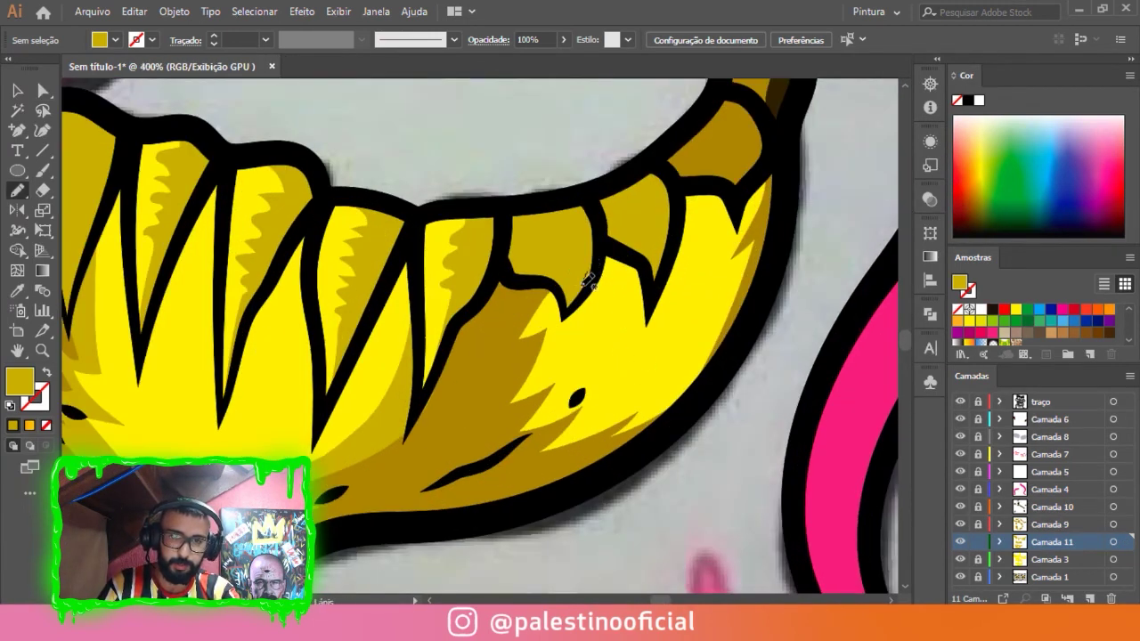
mouse_move(539, 375)
left_mouse_down()
mouse_move(673, 353)
mouse_move(728, 293)
mouse_move(739, 224)
left_mouse_up()
mouse_move(780, 158)
left_mouse_down()
mouse_move(769, 242)
mouse_move(720, 374)
mouse_move(633, 448)
mouse_move(469, 439)
mouse_move(527, 288)
left_mouse_up()
scroll(577, 254, "down", 3)
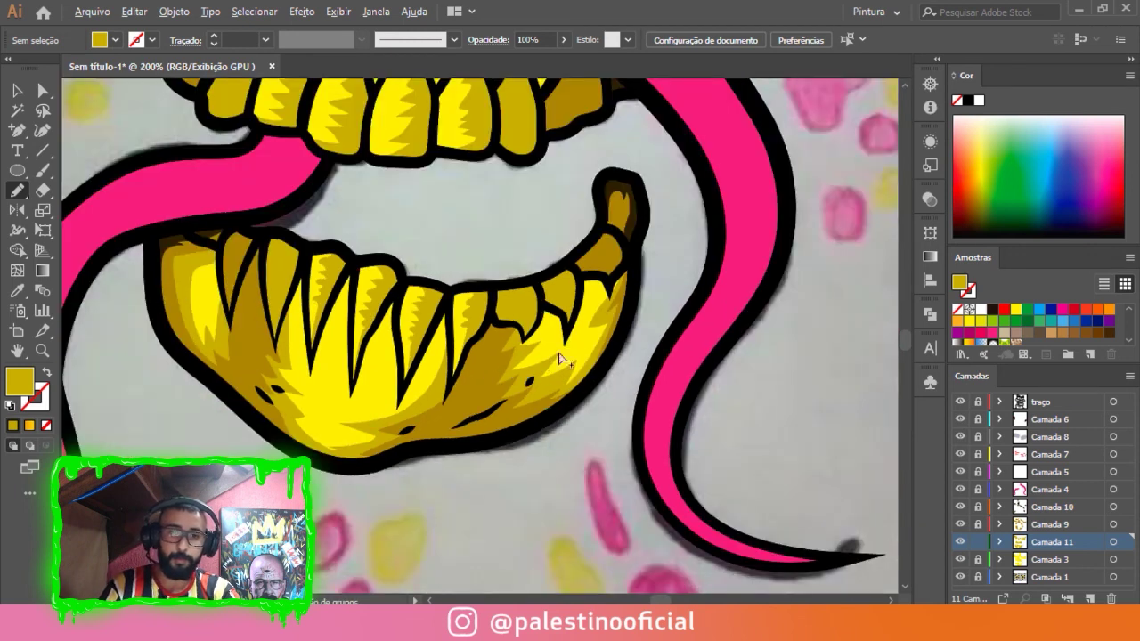
scroll(577, 254, "down", 3)
scroll(612, 222, "up", 1)
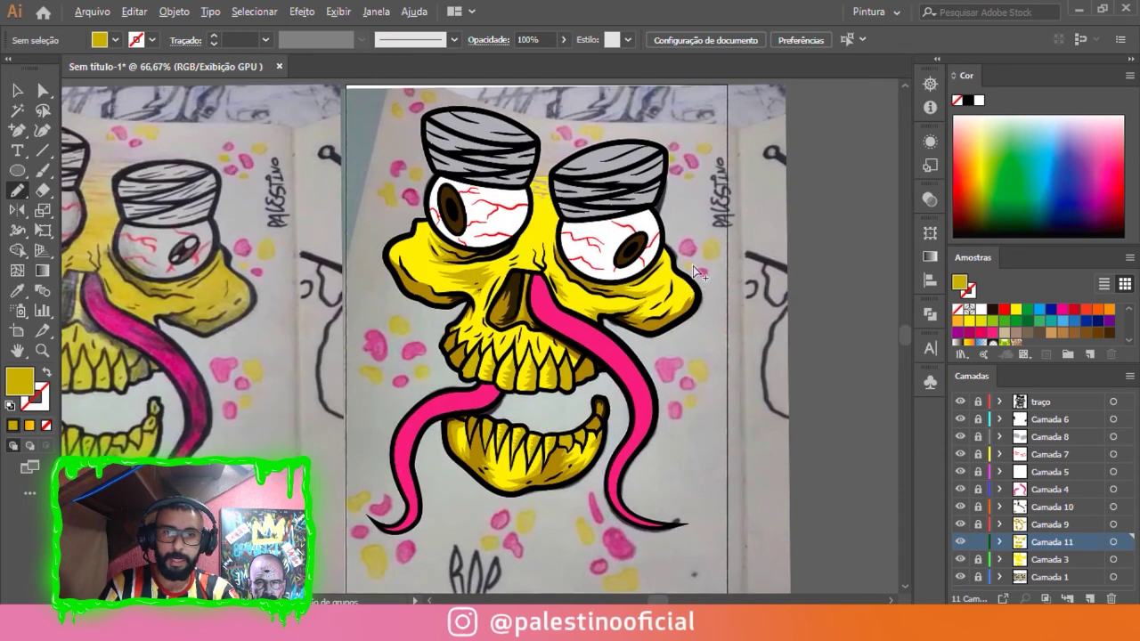
Hide the Camada 1 reference photo and make Camada 4 the active layer.
scroll(700, 273, "down", 2)
scroll(659, 321, "up", 1)
scroll(757, 392, "up", 1)
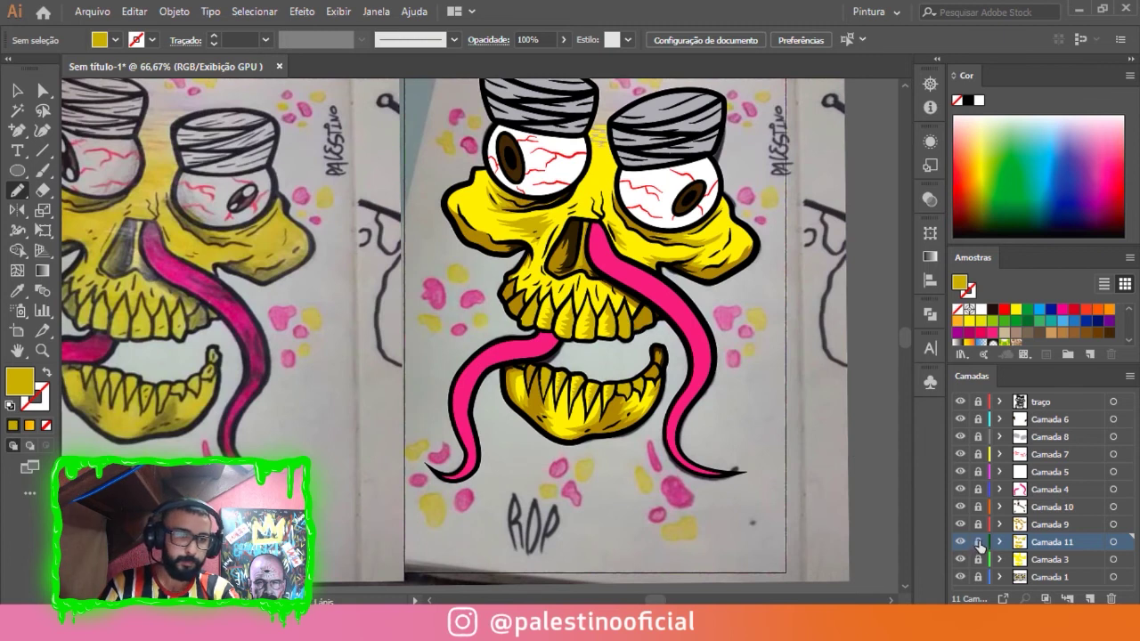
left_click(959, 577)
scroll(577, 330, "down", 1)
scroll(577, 330, "down", 2)
scroll(577, 329, "up", 2)
scroll(577, 329, "down", 1)
scroll(589, 294, "up", 1)
scroll(691, 414, "up", 1)
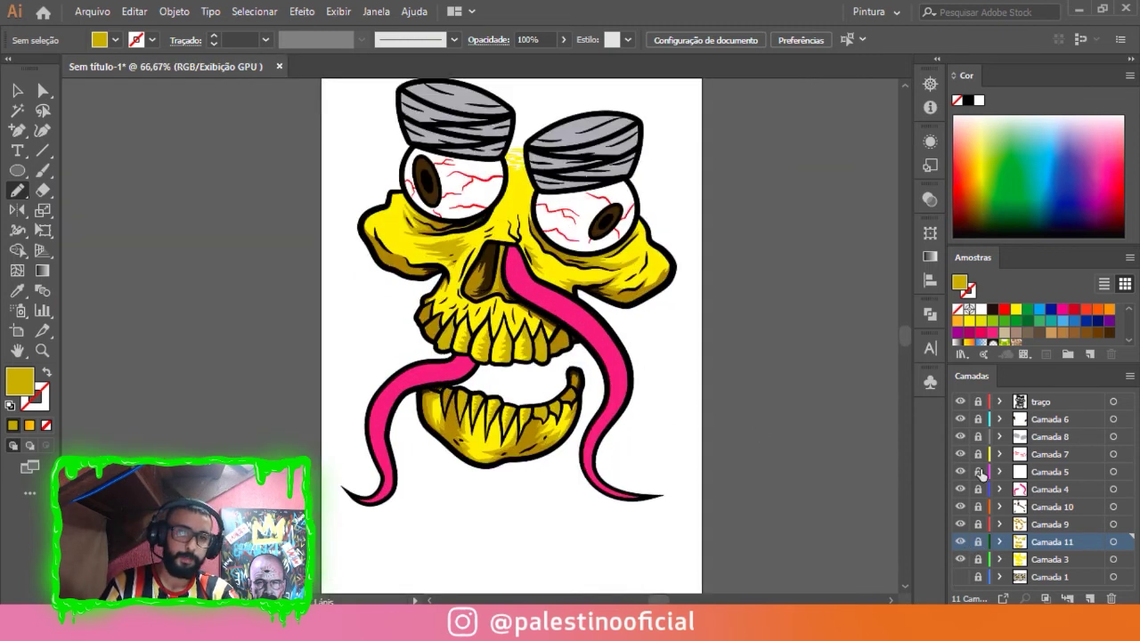
left_click(1037, 488)
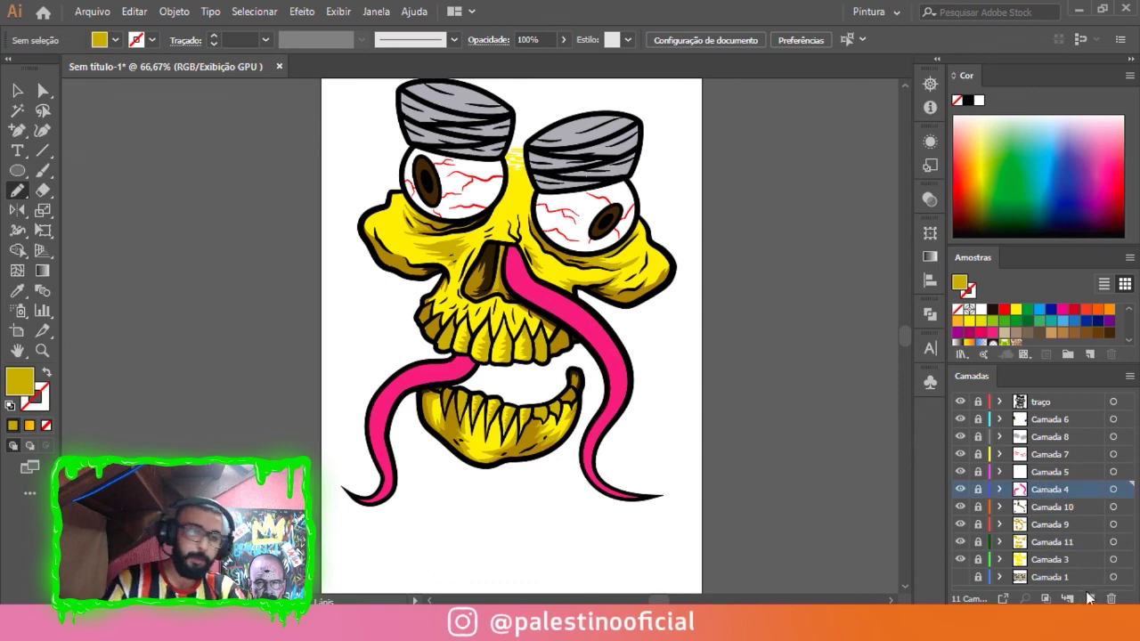